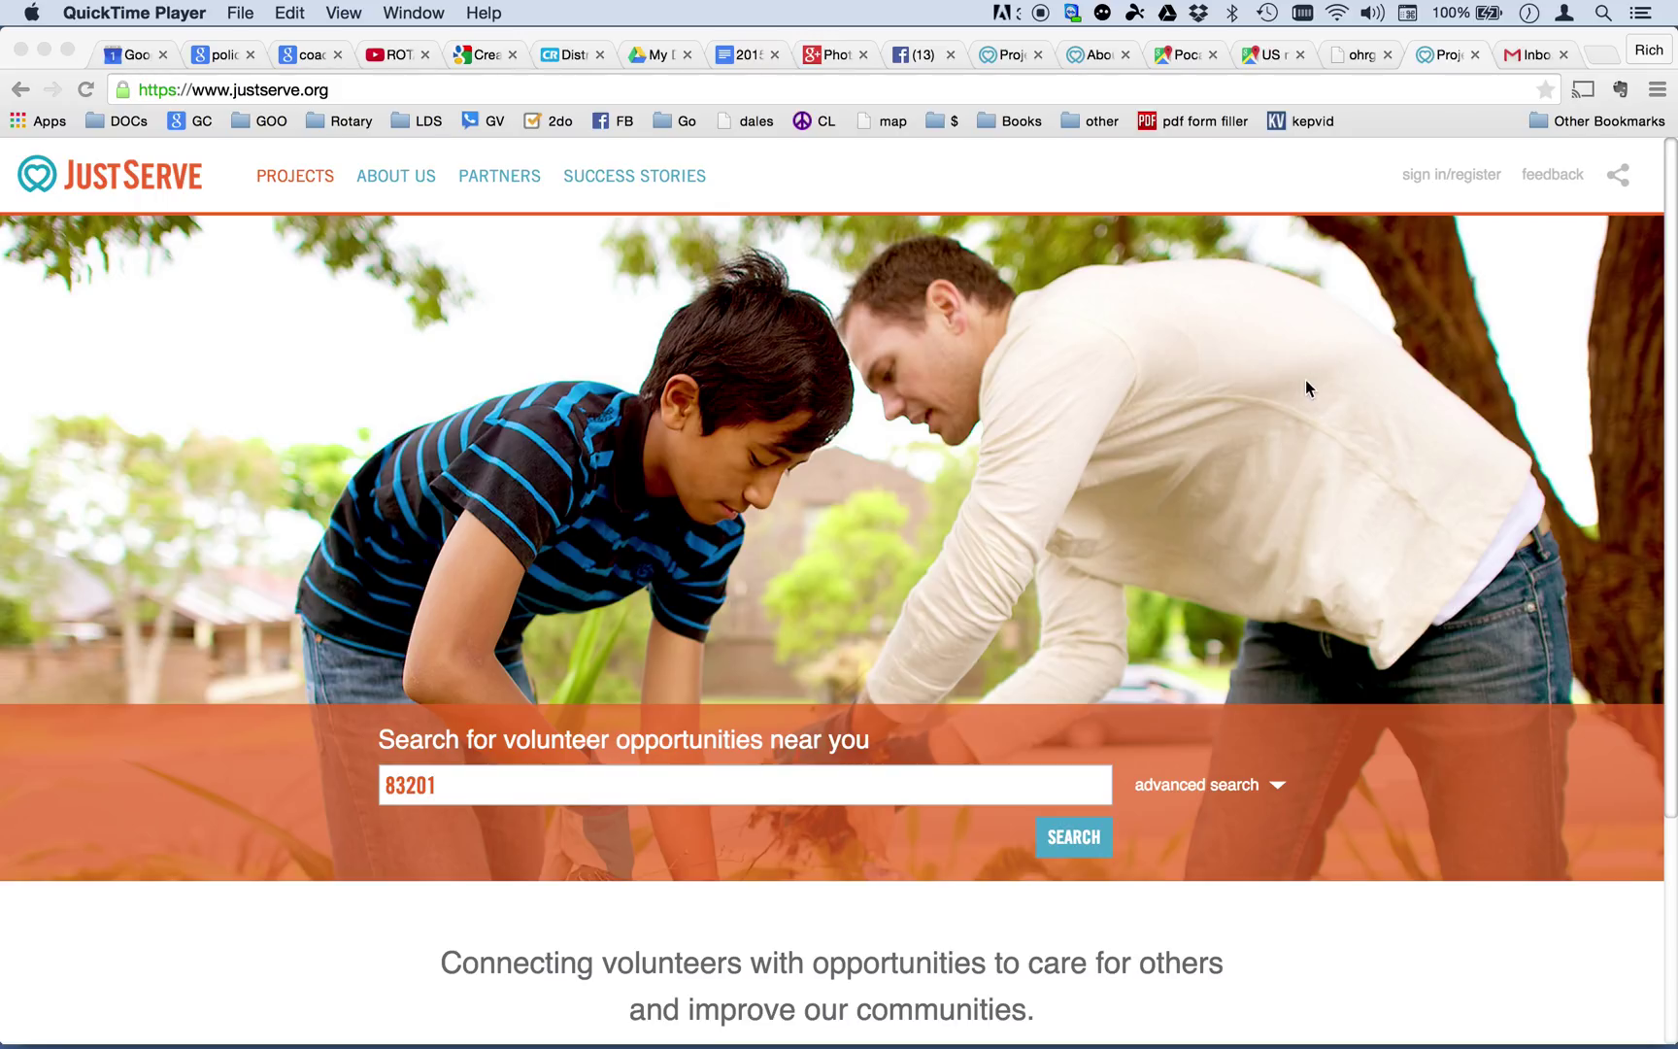
Bring up the JustServe.org sign-in page and inspect the Register Now link's options.
click(1445, 176)
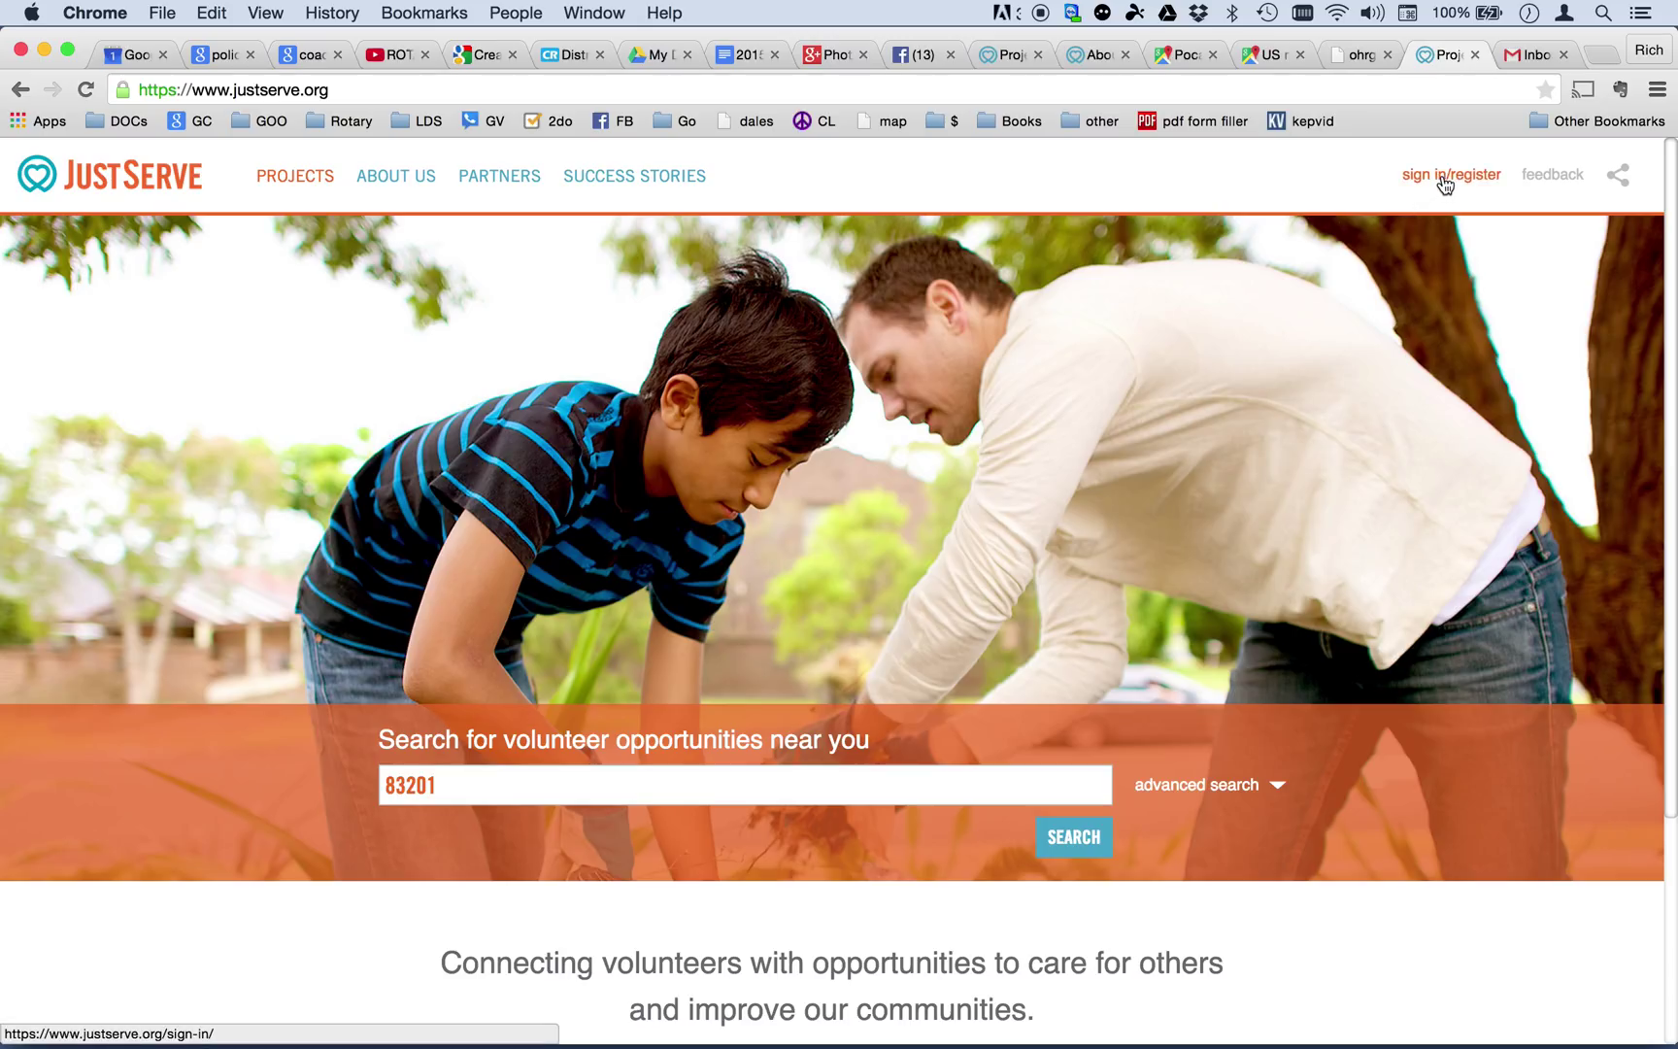
click(1444, 179)
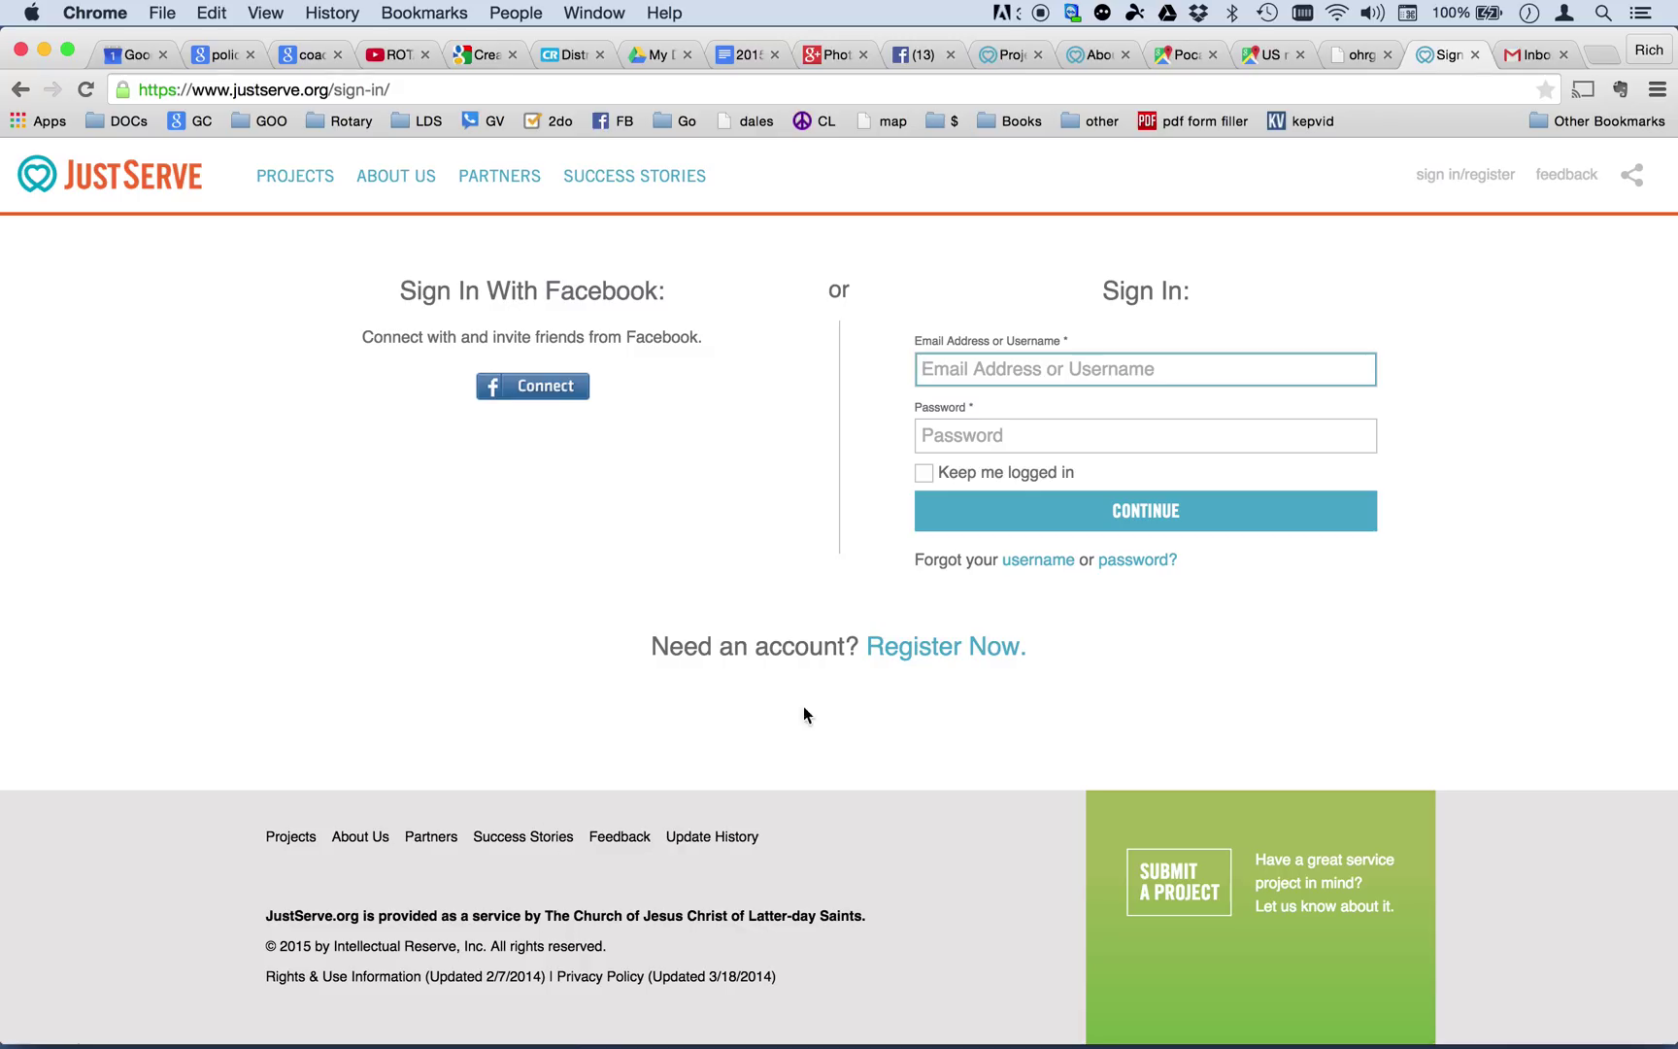
right_click(921, 647)
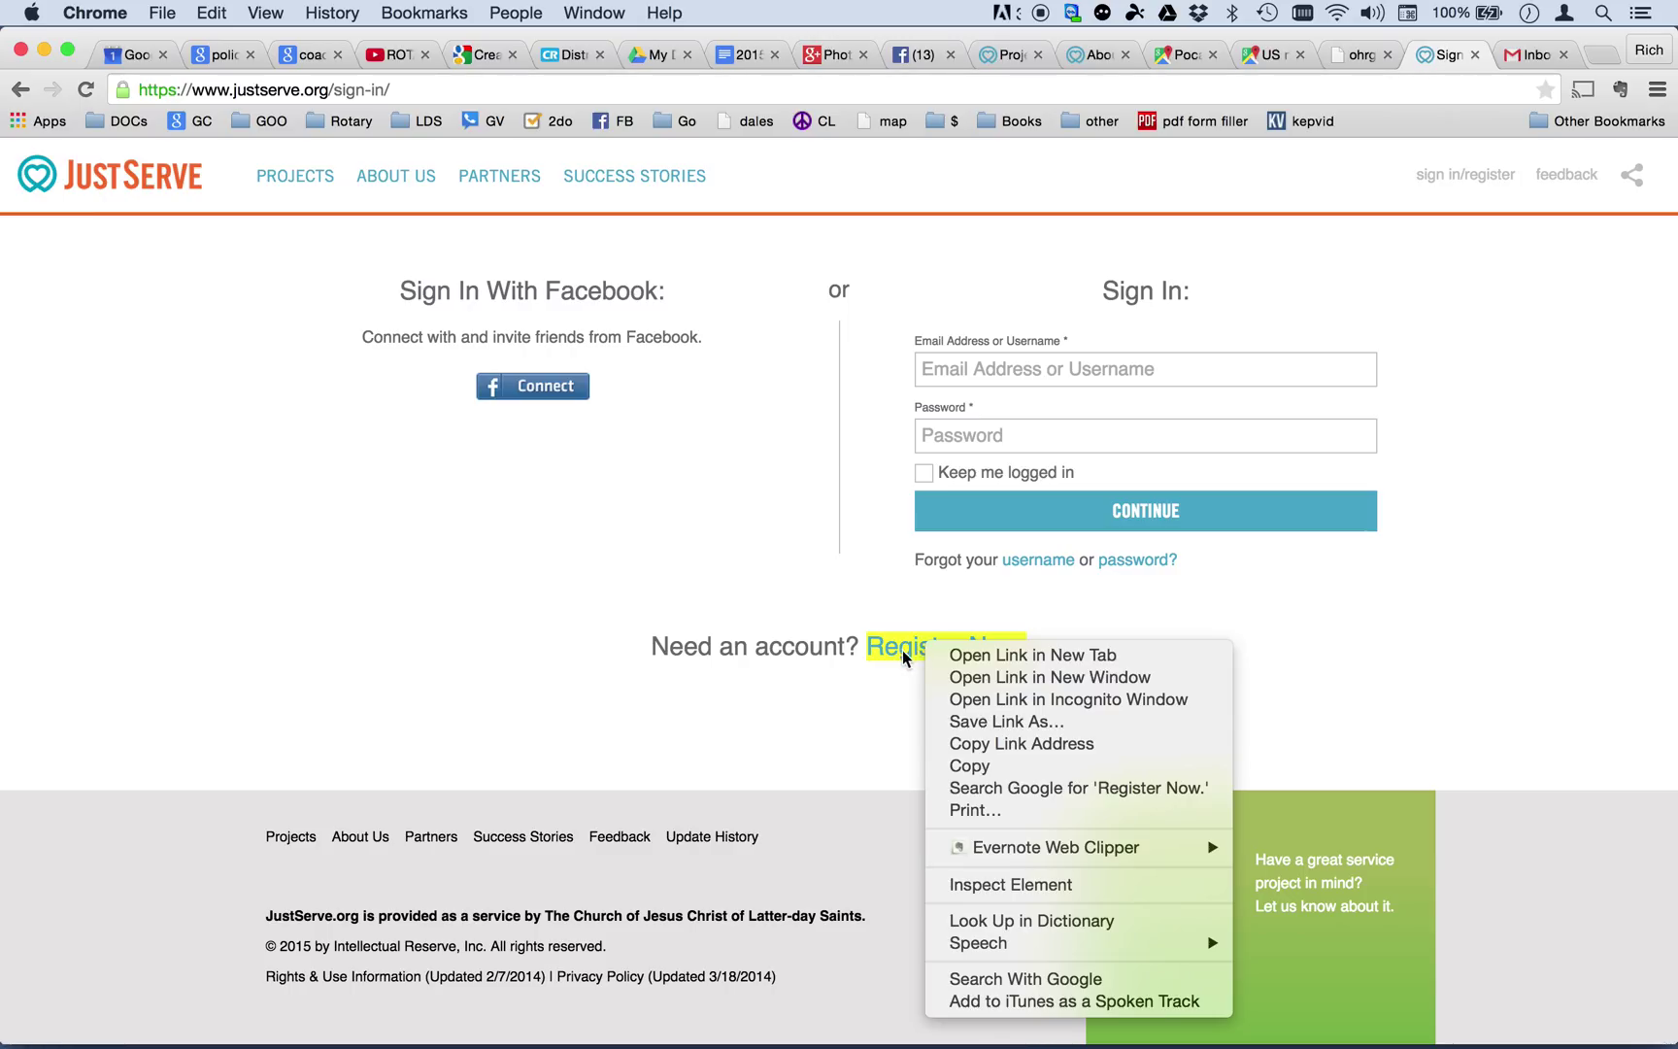
Open the registration form and enter the first name, last name, e-mail and ZIP 83201.
click(902, 651)
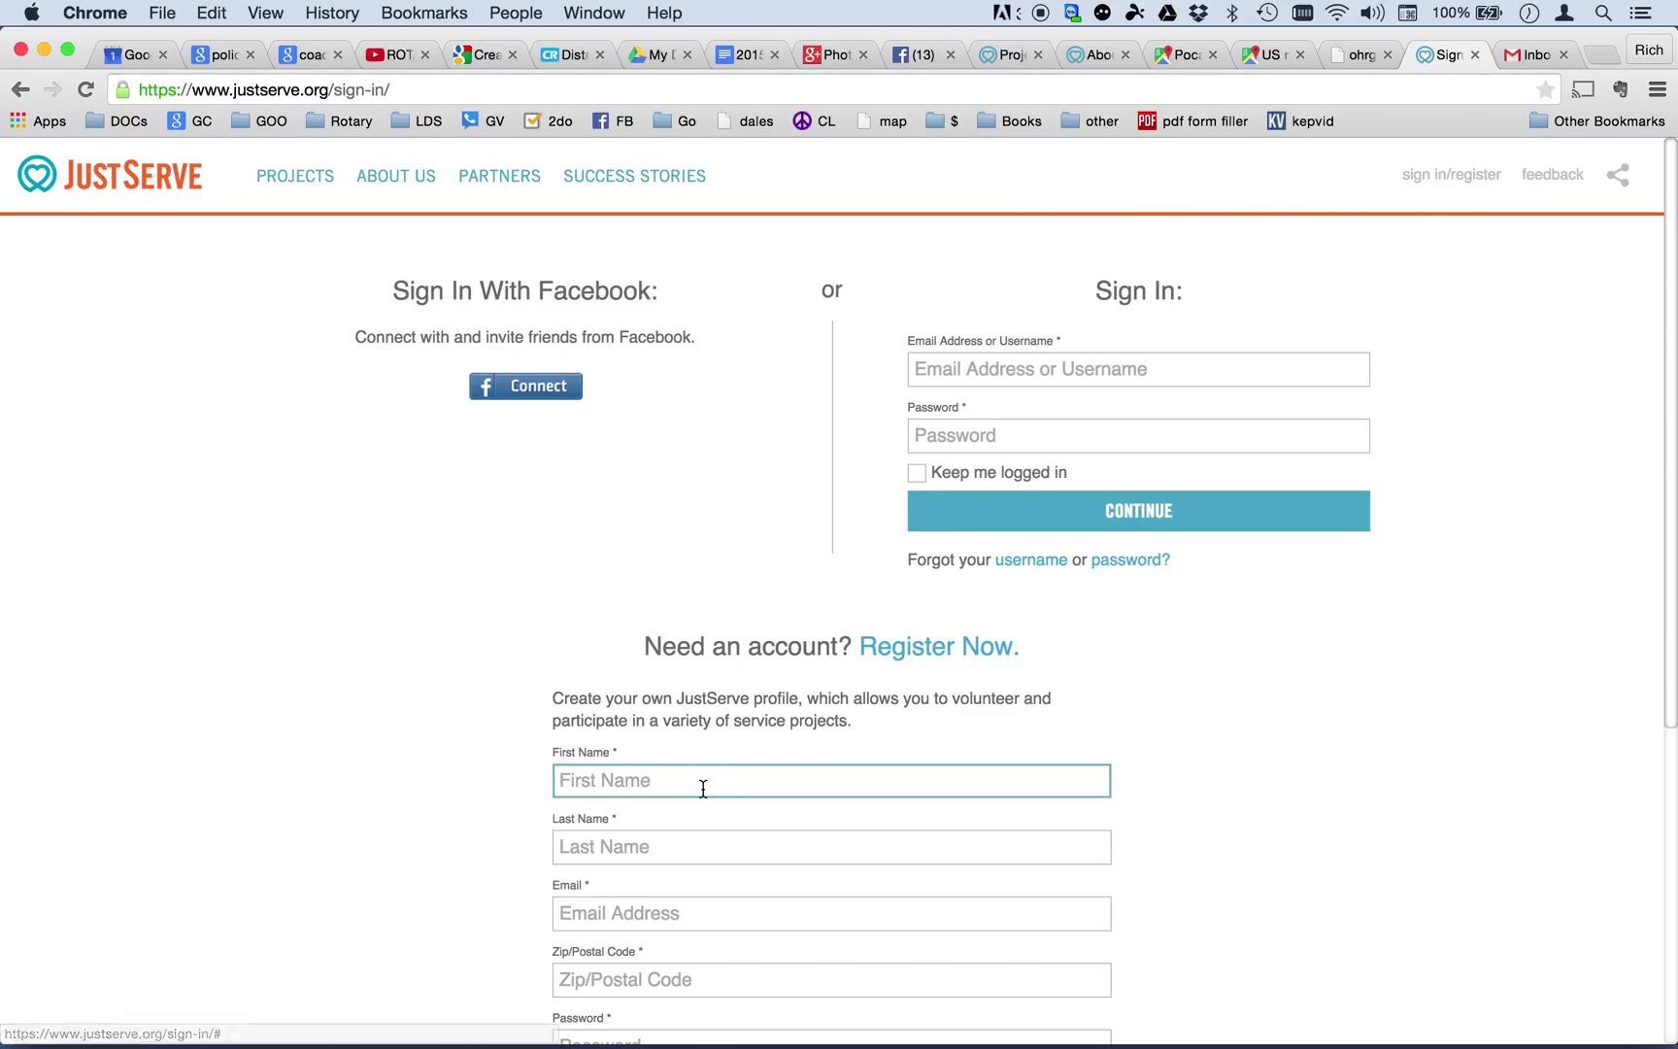
click(831, 847)
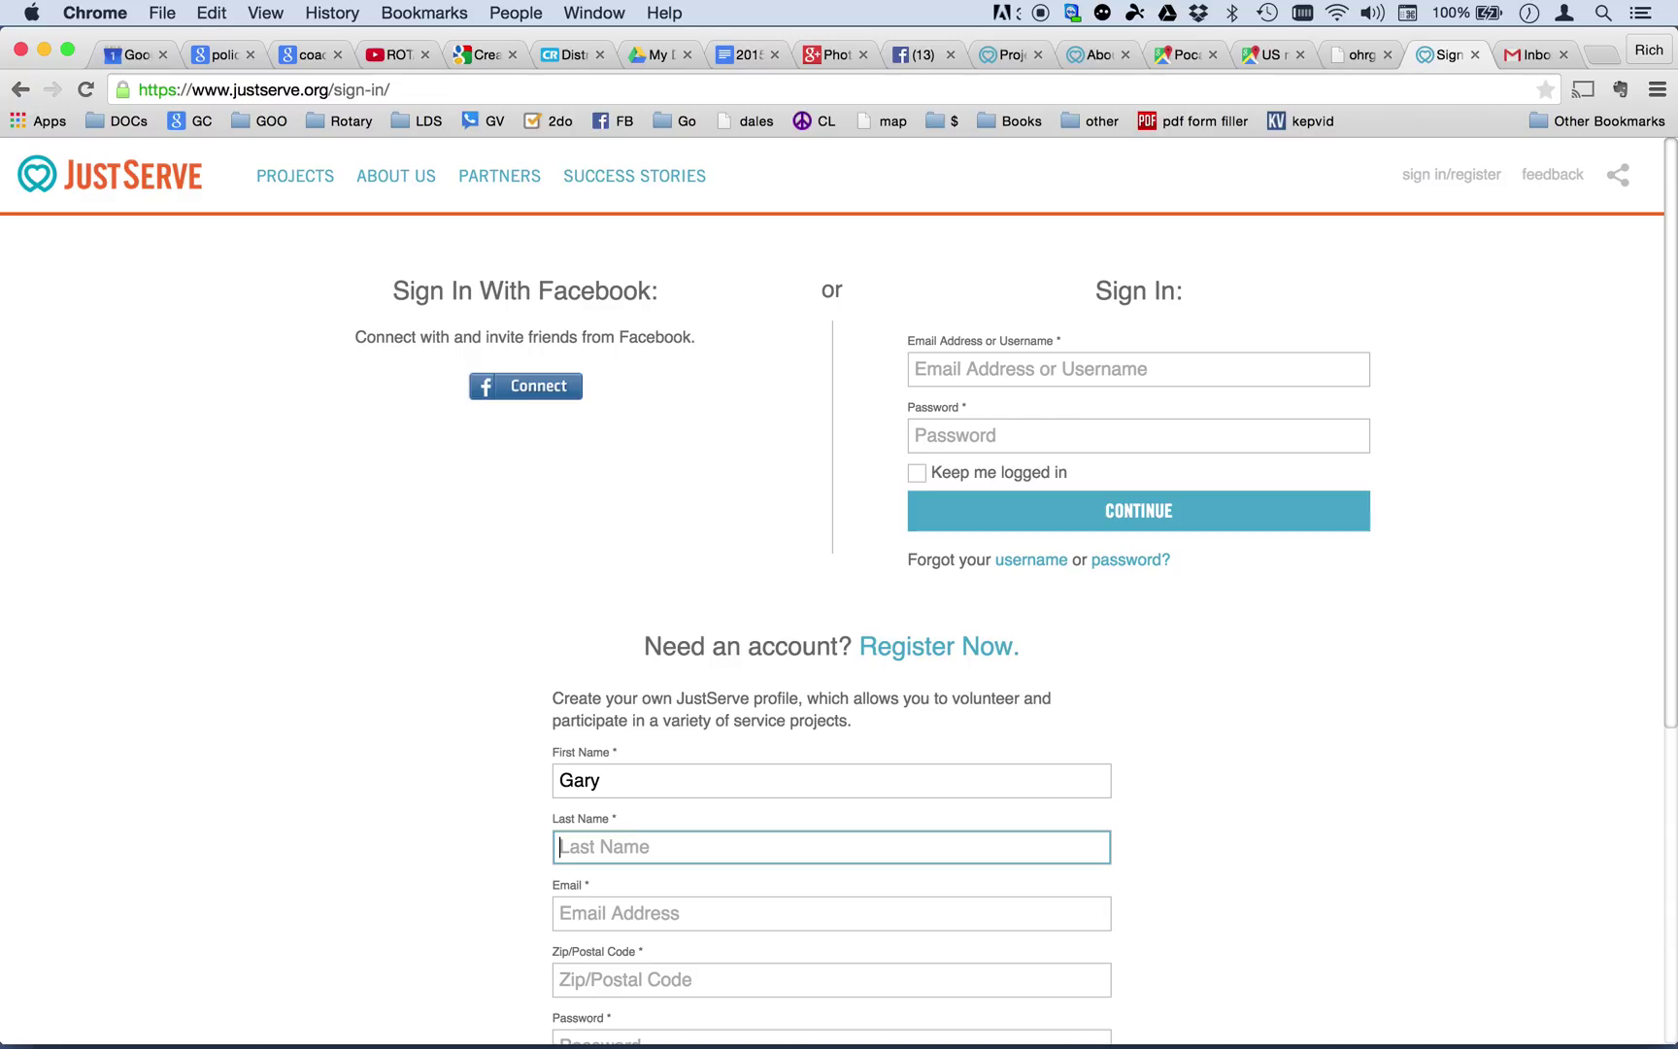
click(832, 913)
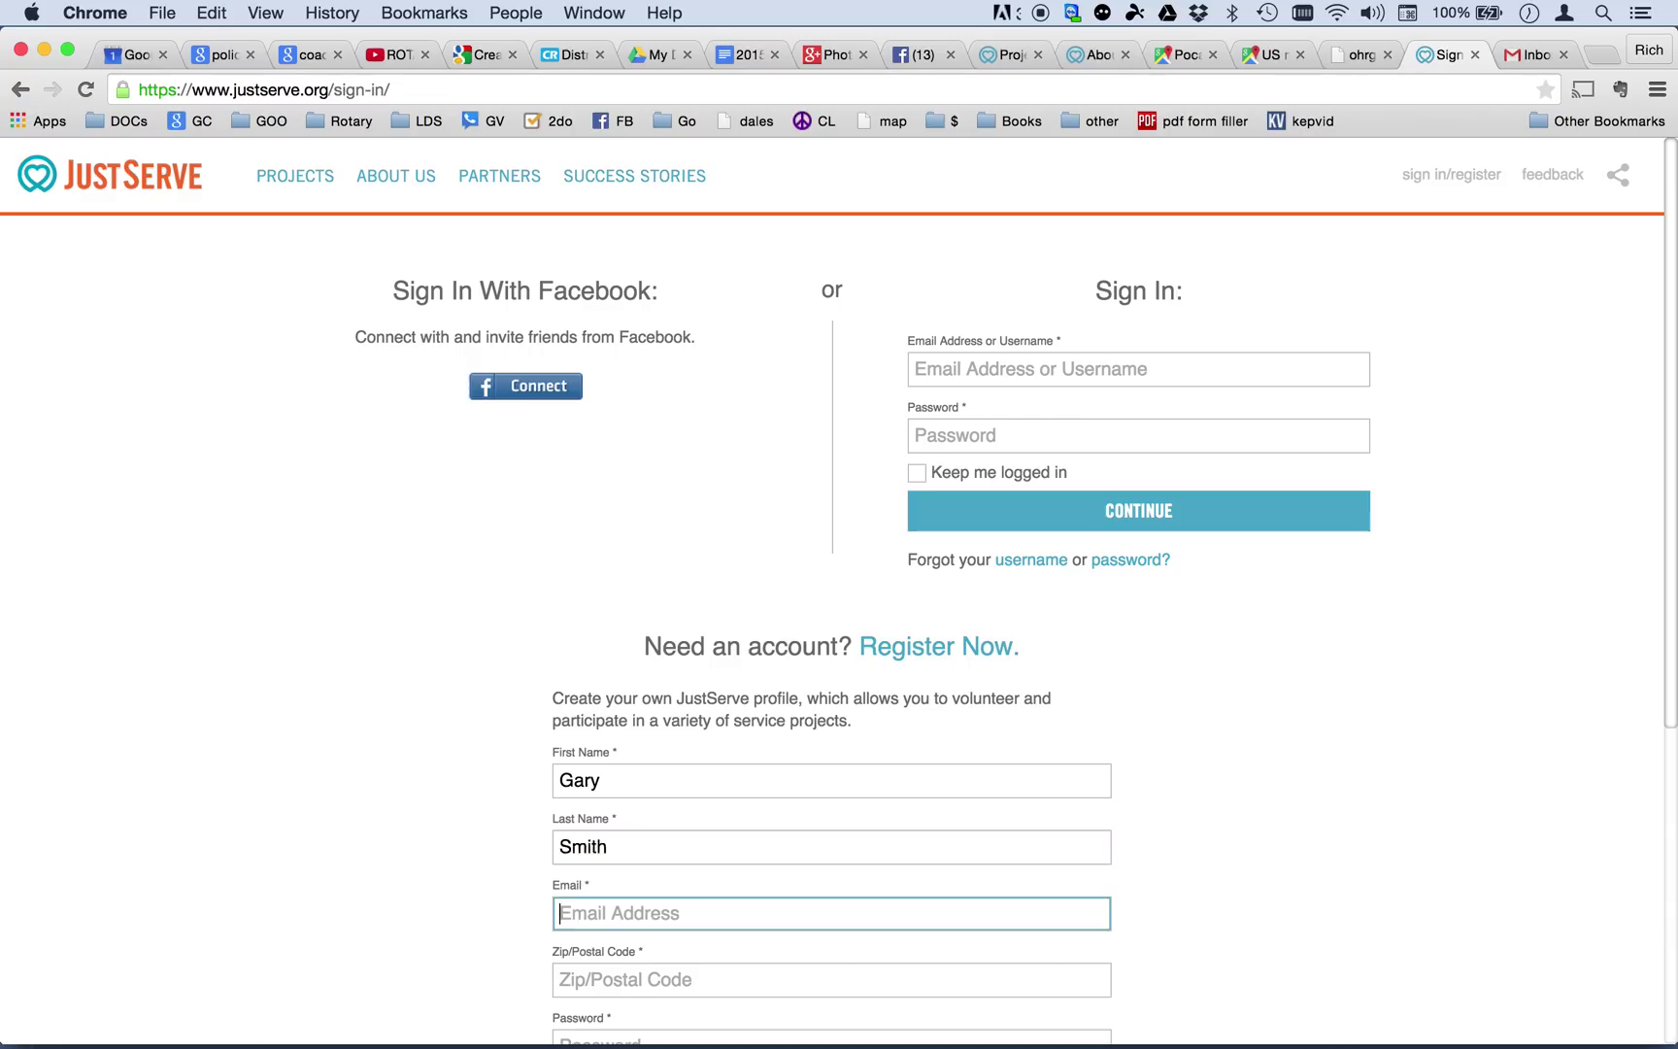
text(rich)
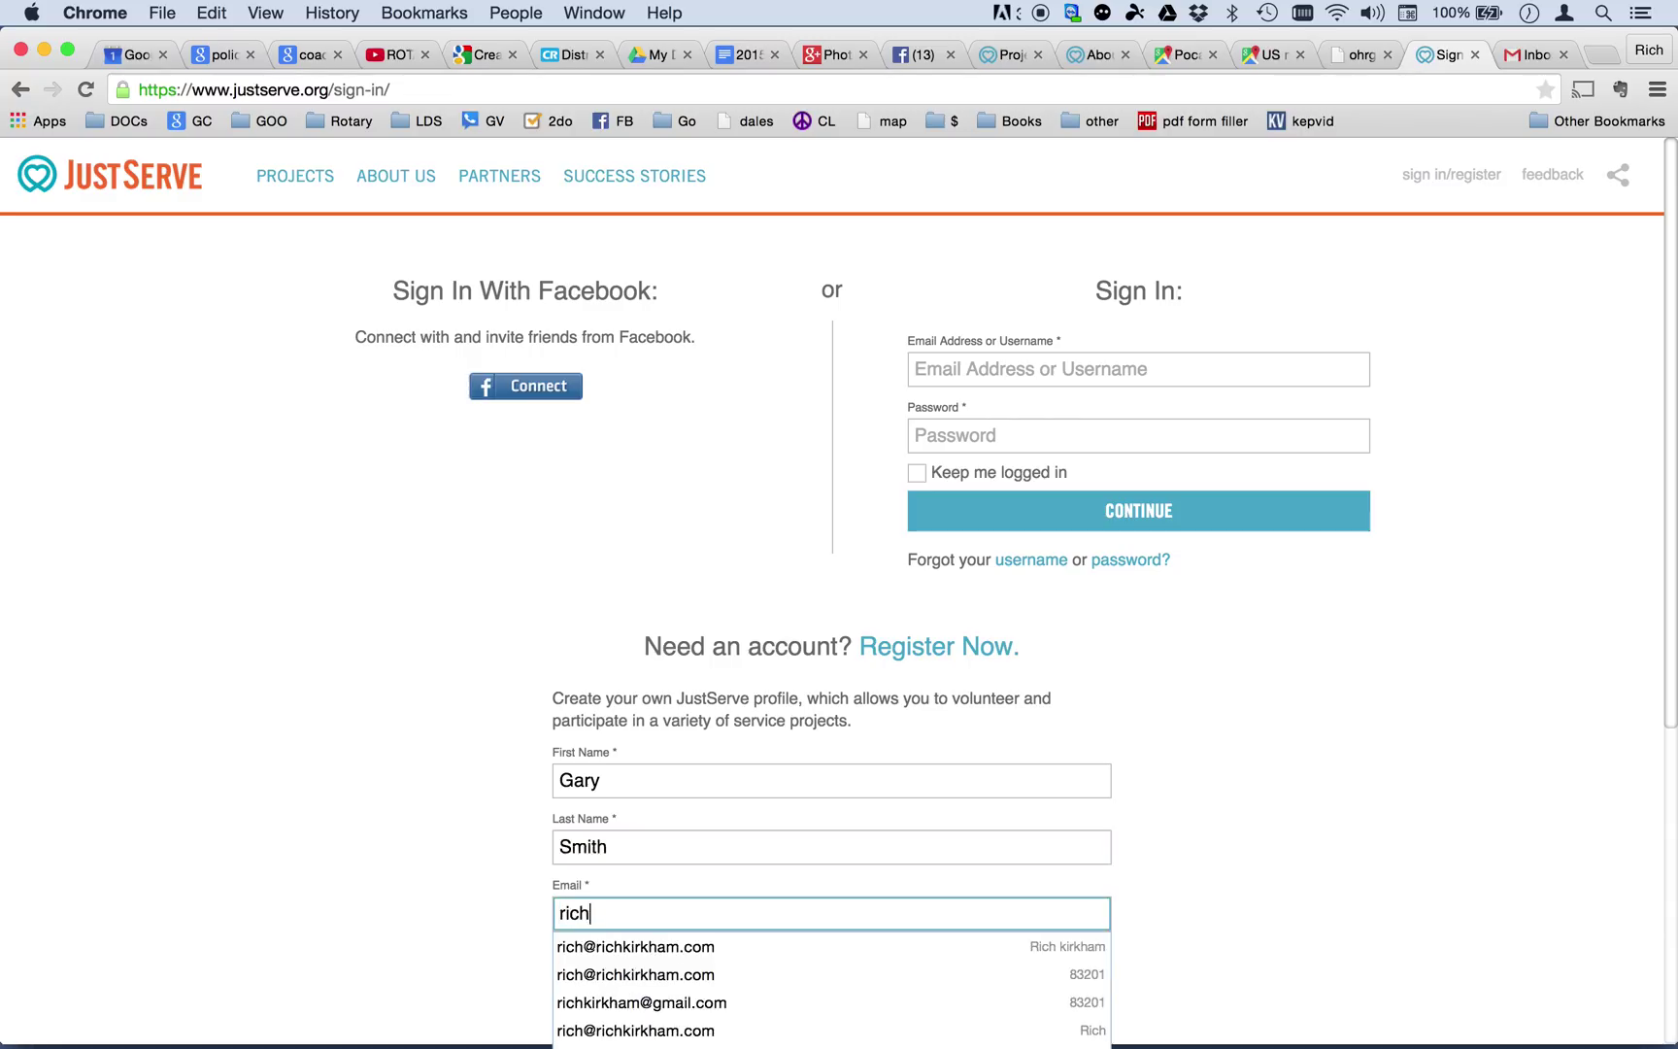
key(BackSpace)
key(BackSpace)
key(BackSpace)
key(BackSpace)
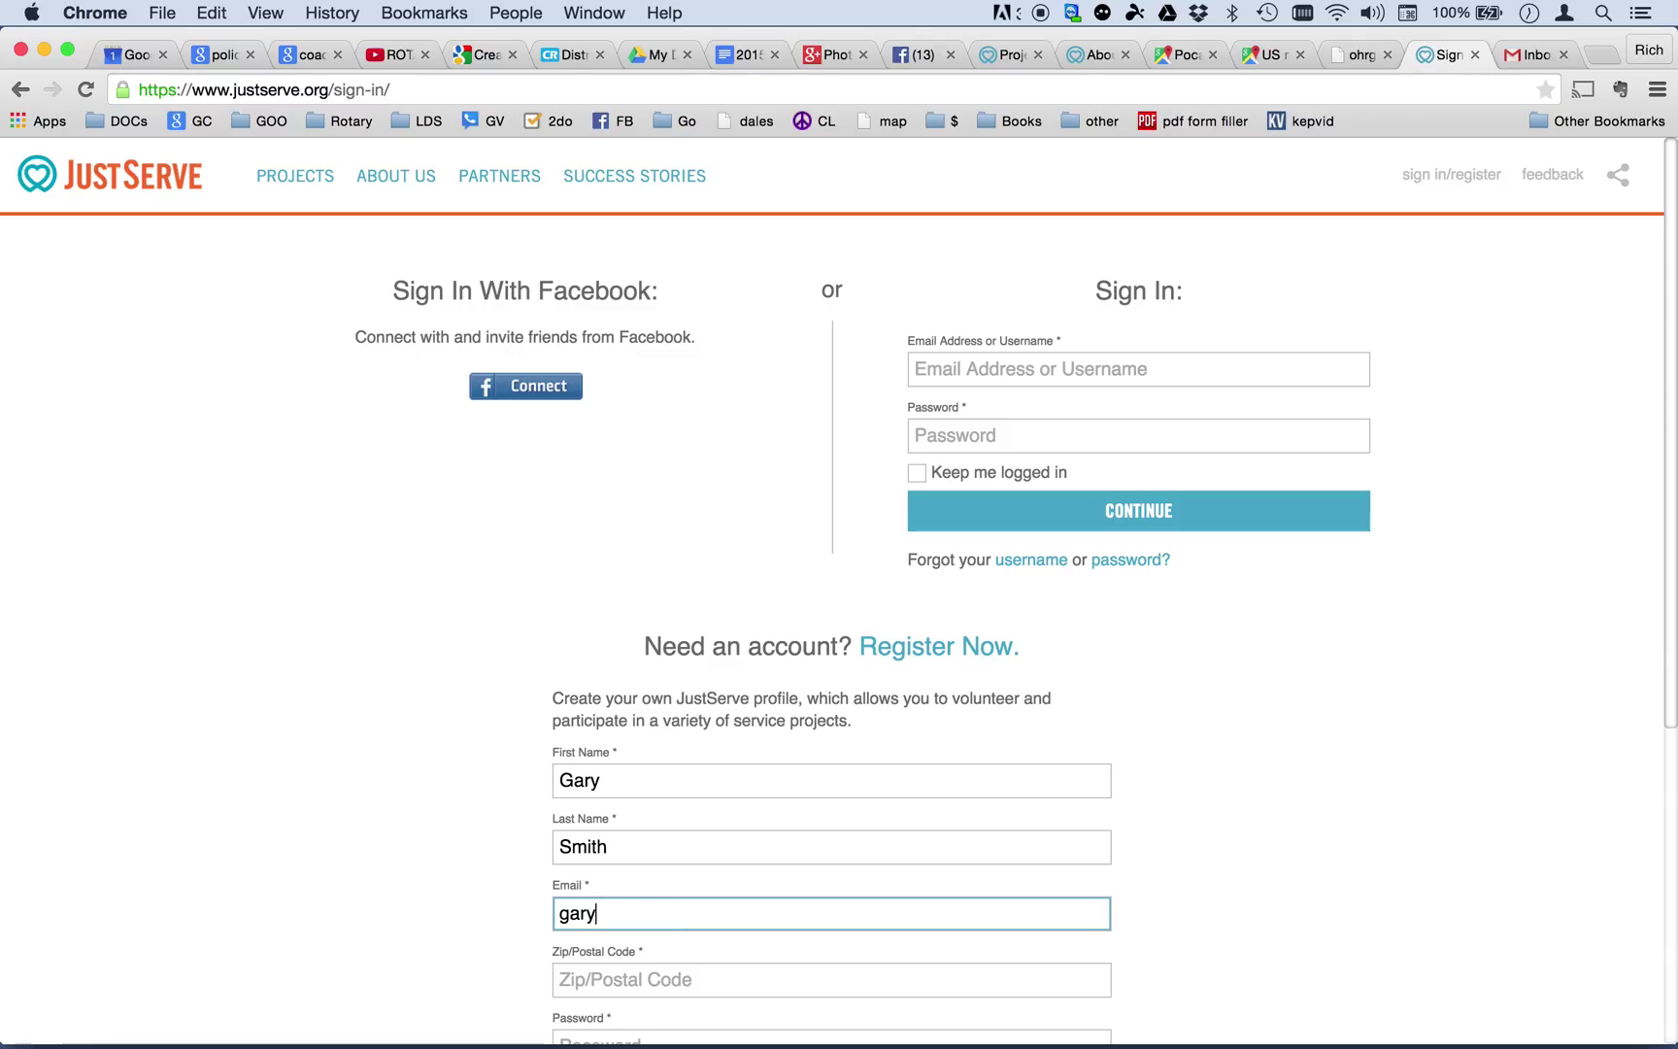
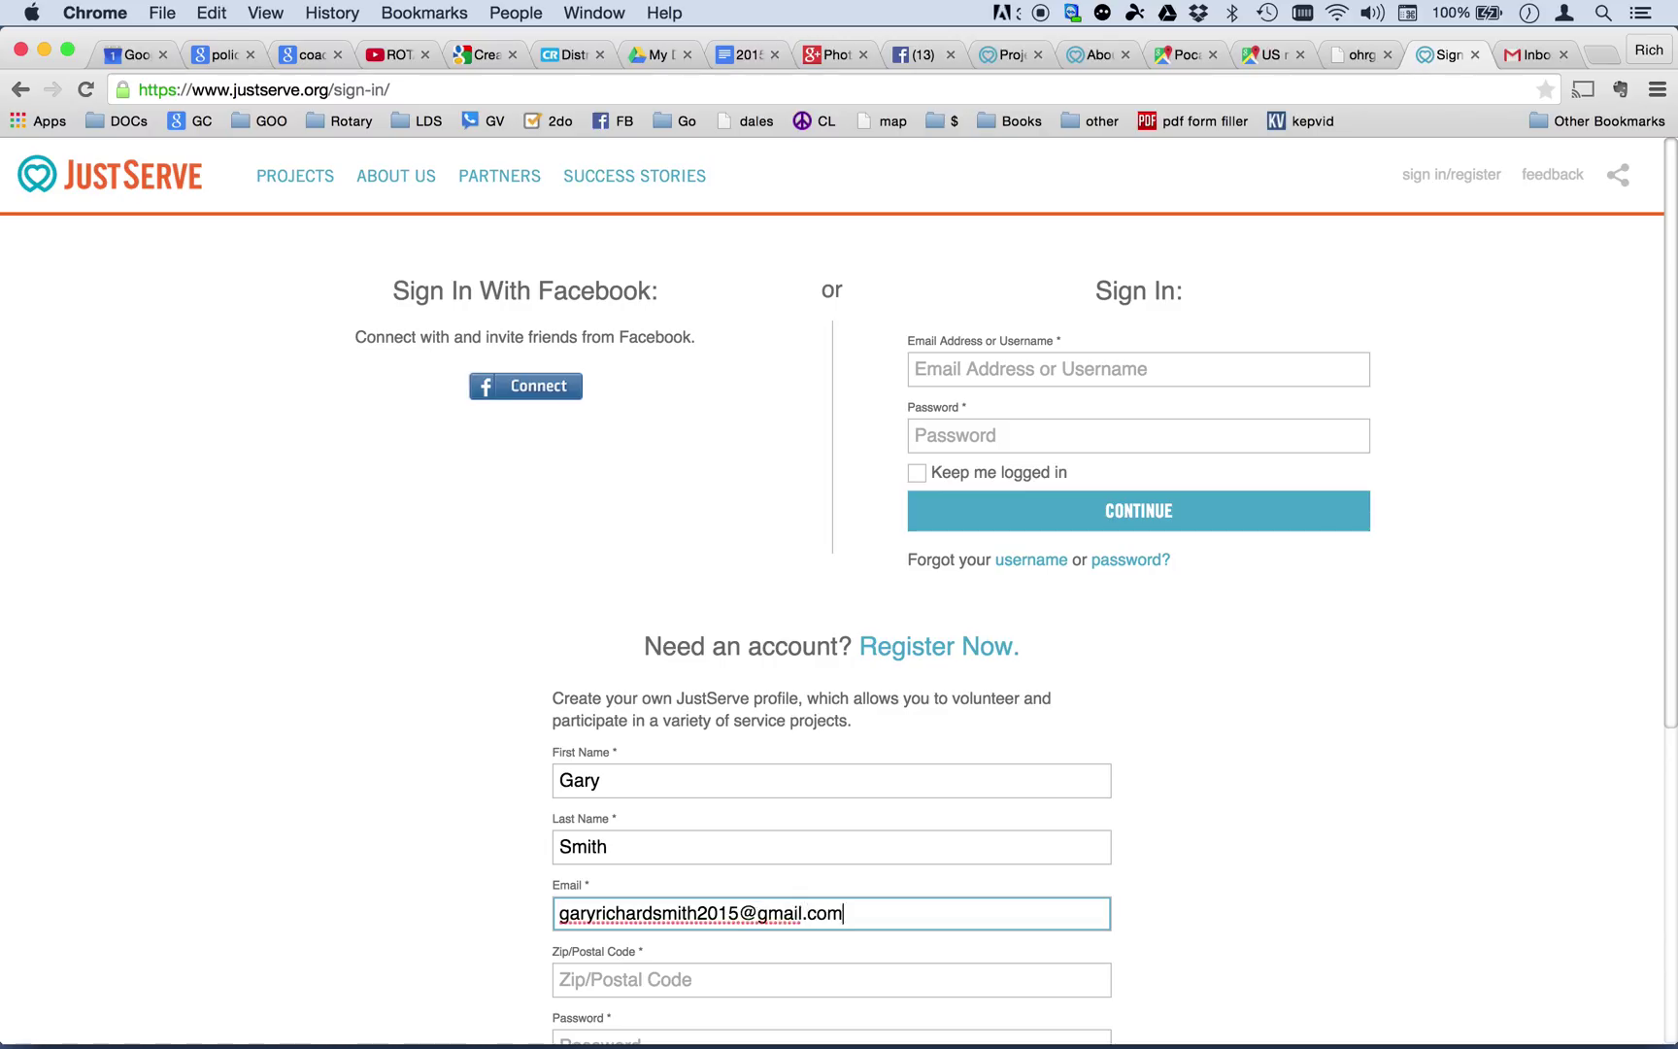
key(Tab)
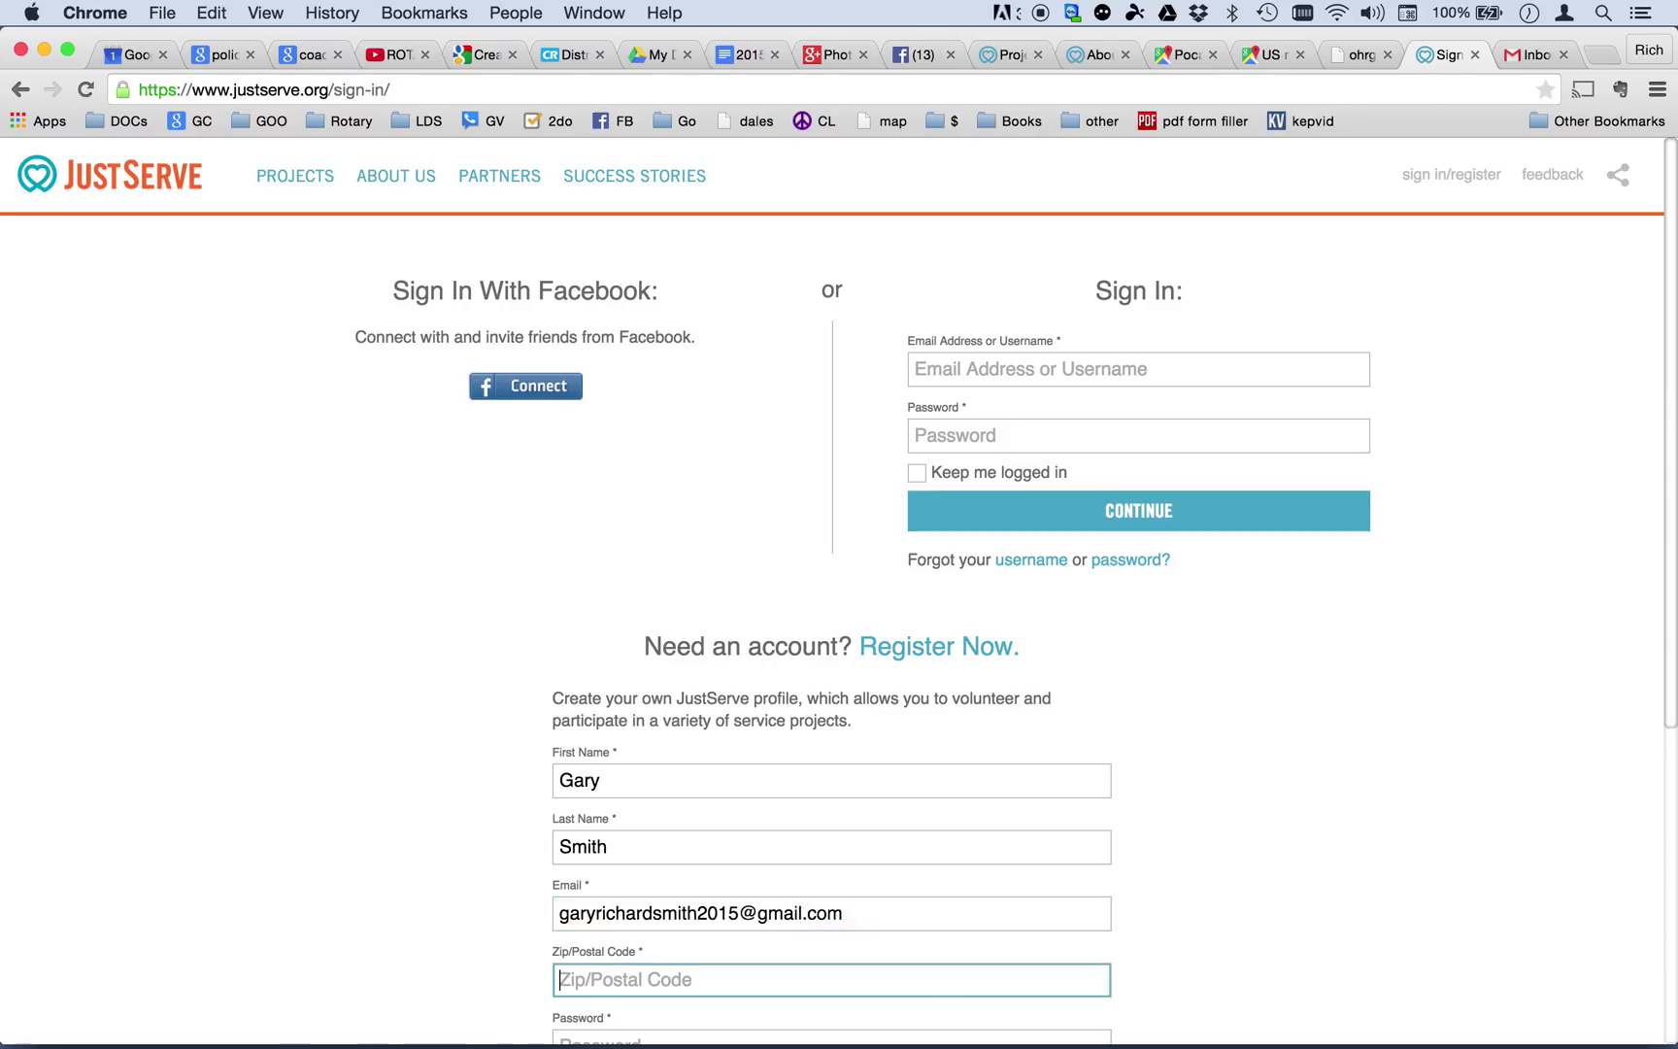
text(83)
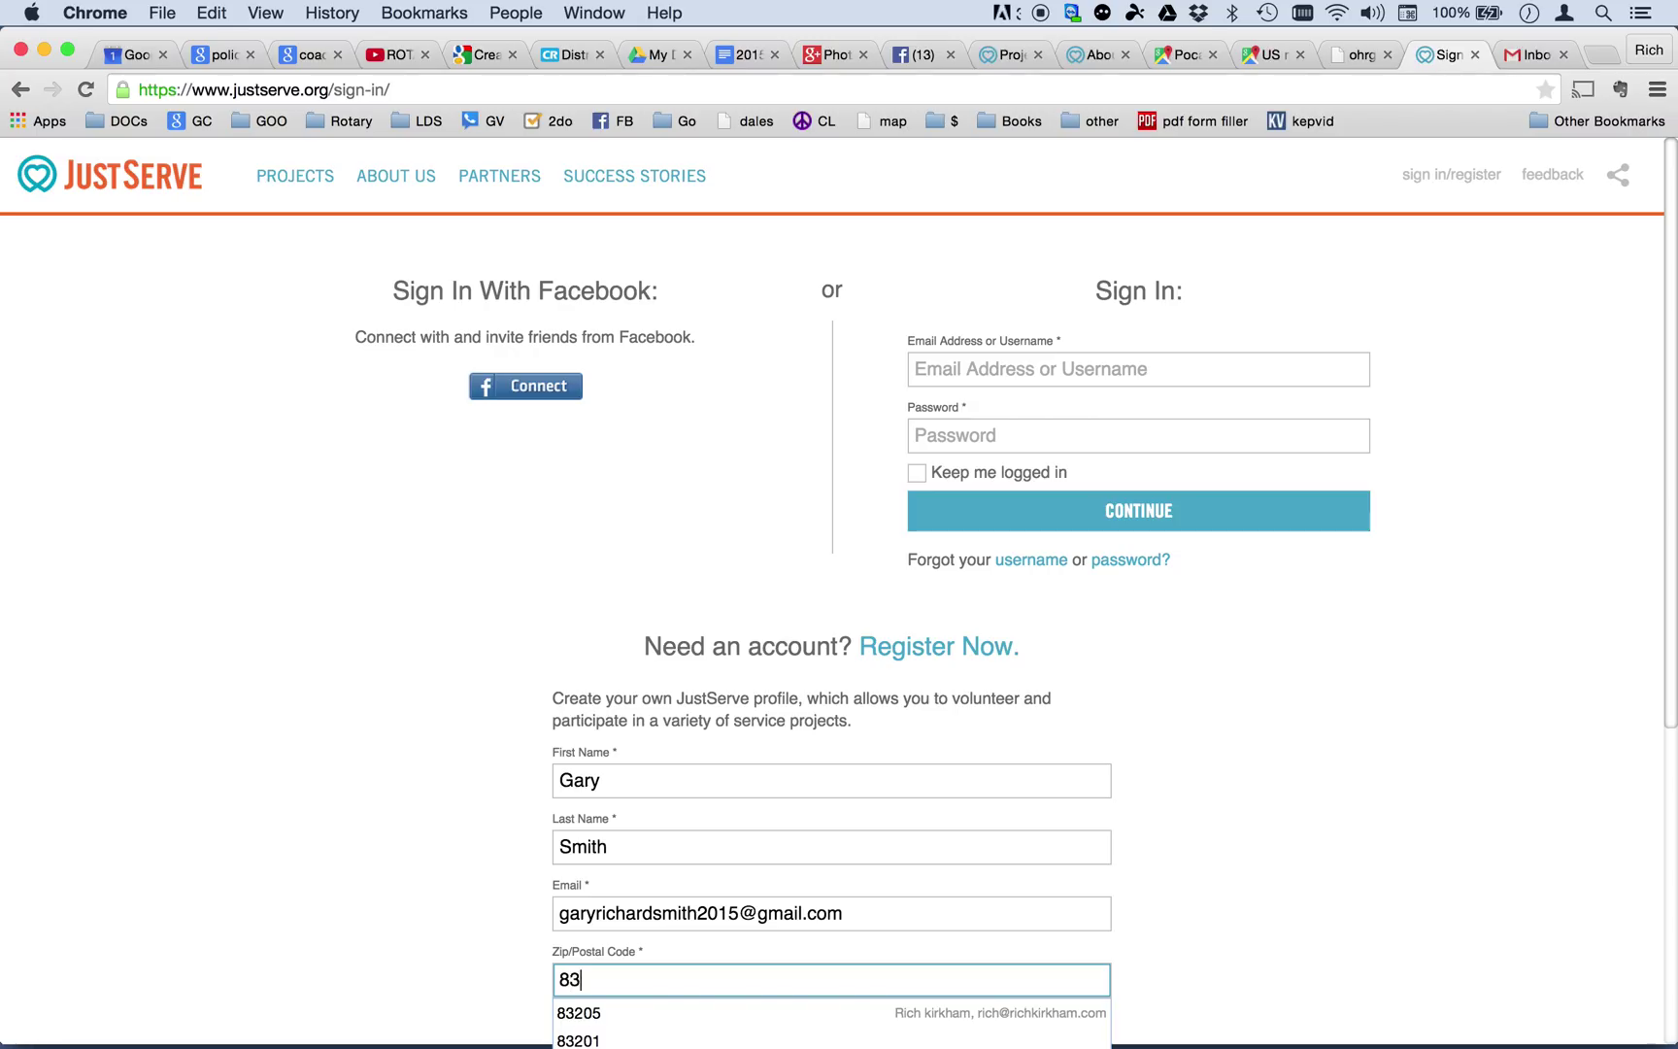
text(201)
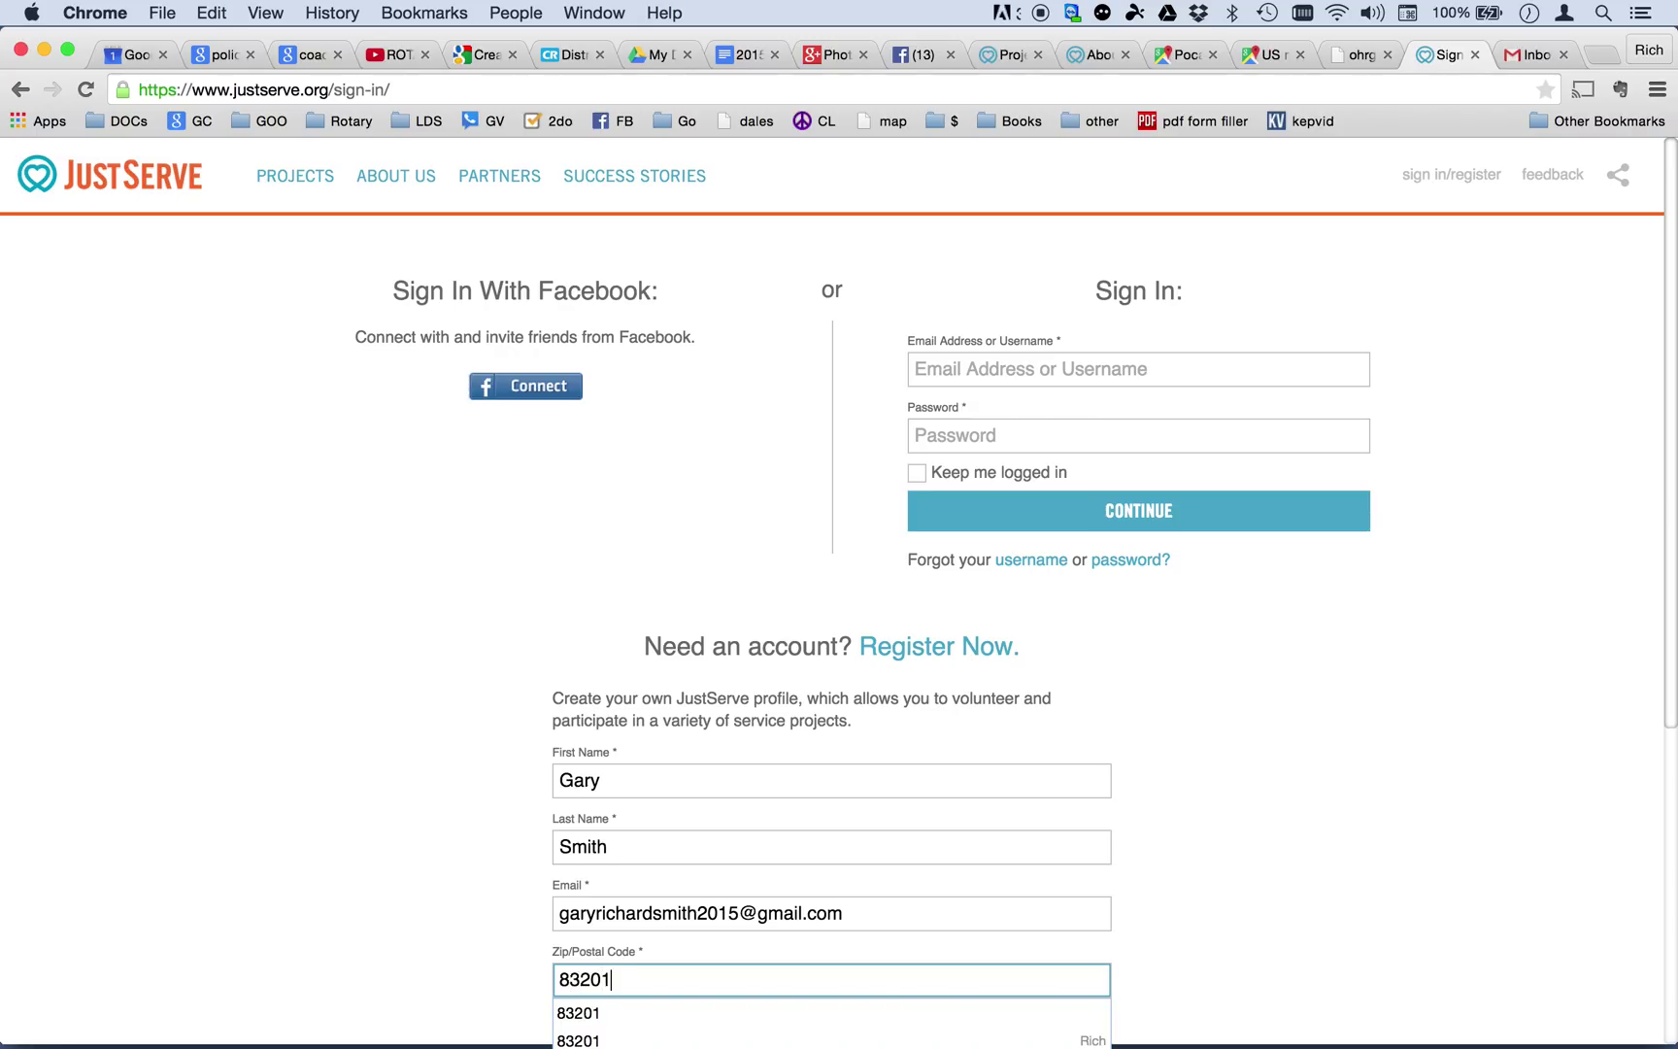
key(Tab)
Enter the account password, agree to the age and terms statement, and create the account.
scroll(1249, 855, down, 5)
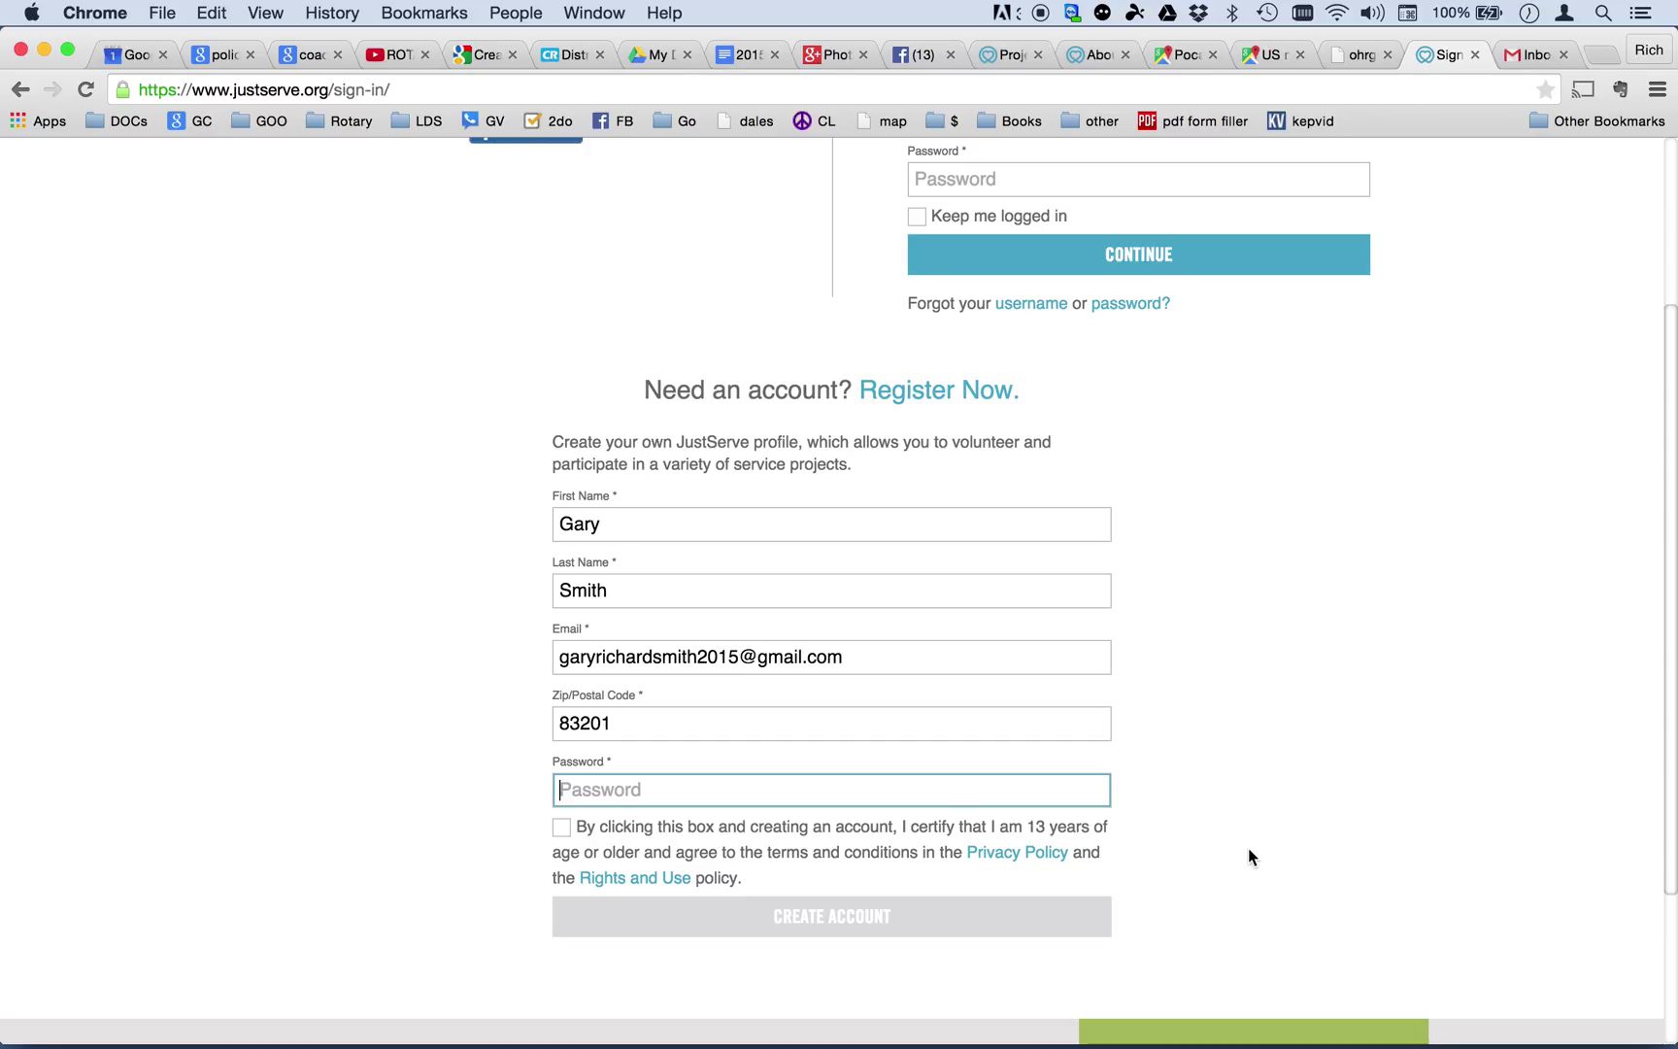
text(*********)
click(563, 831)
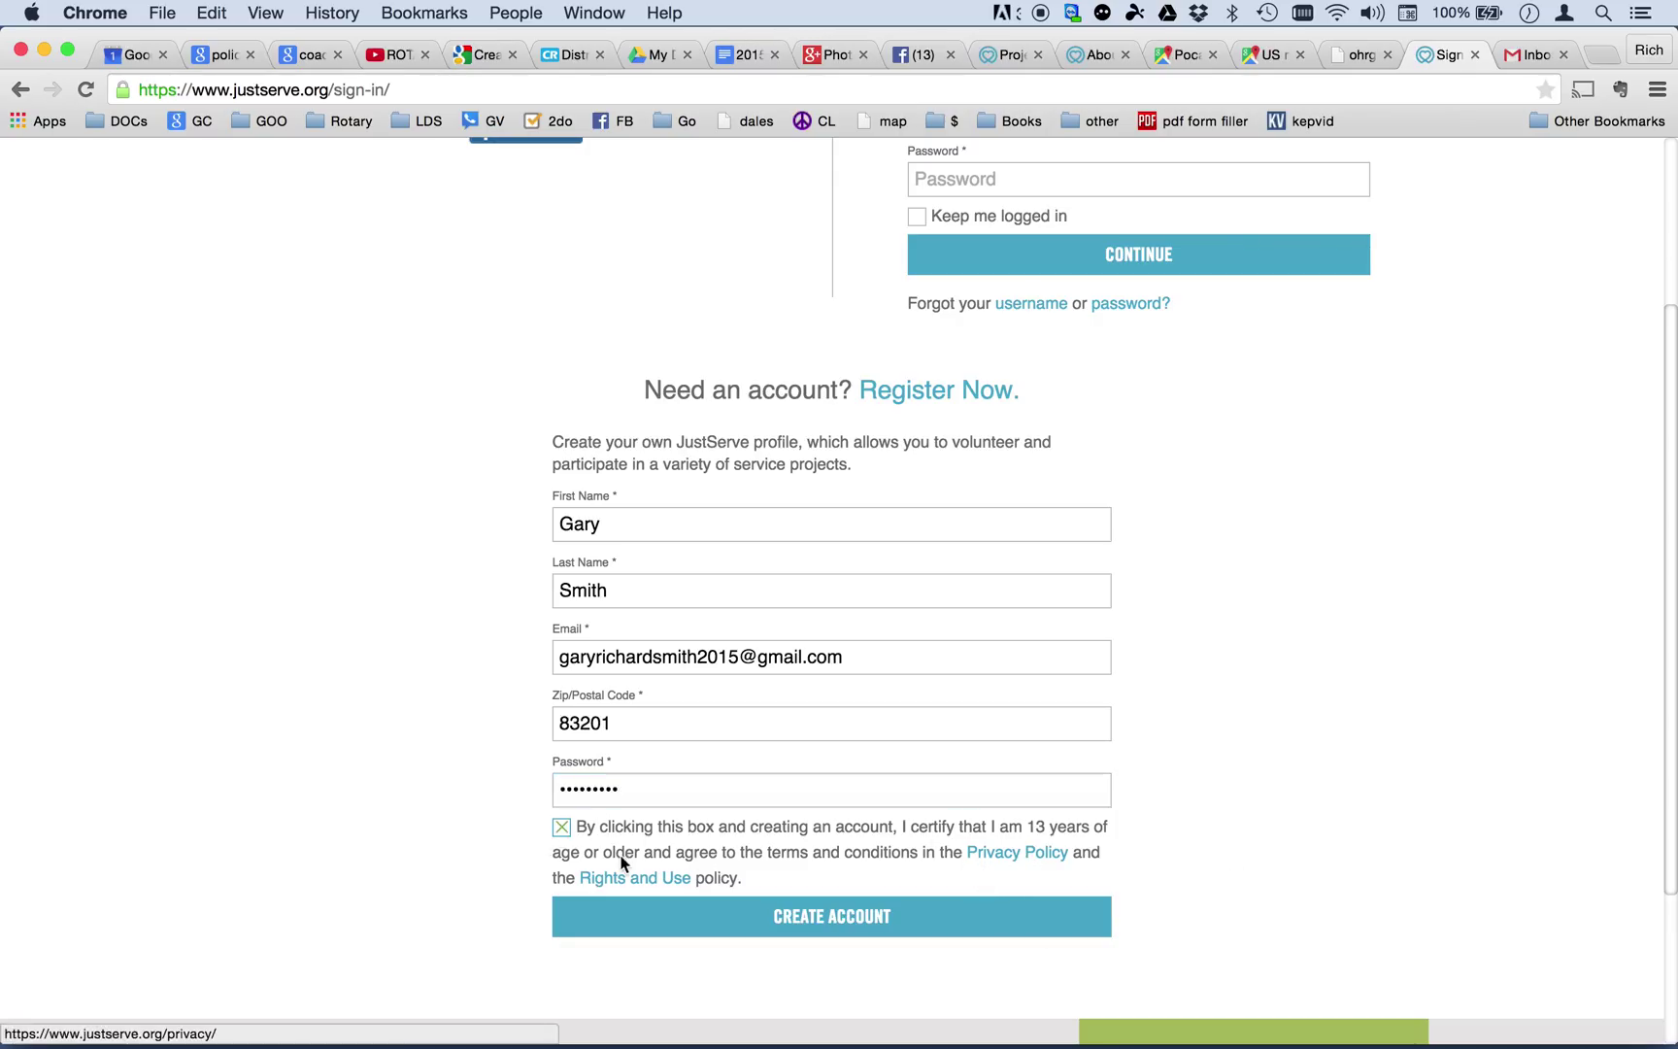
scroll(797, 866, down, 1)
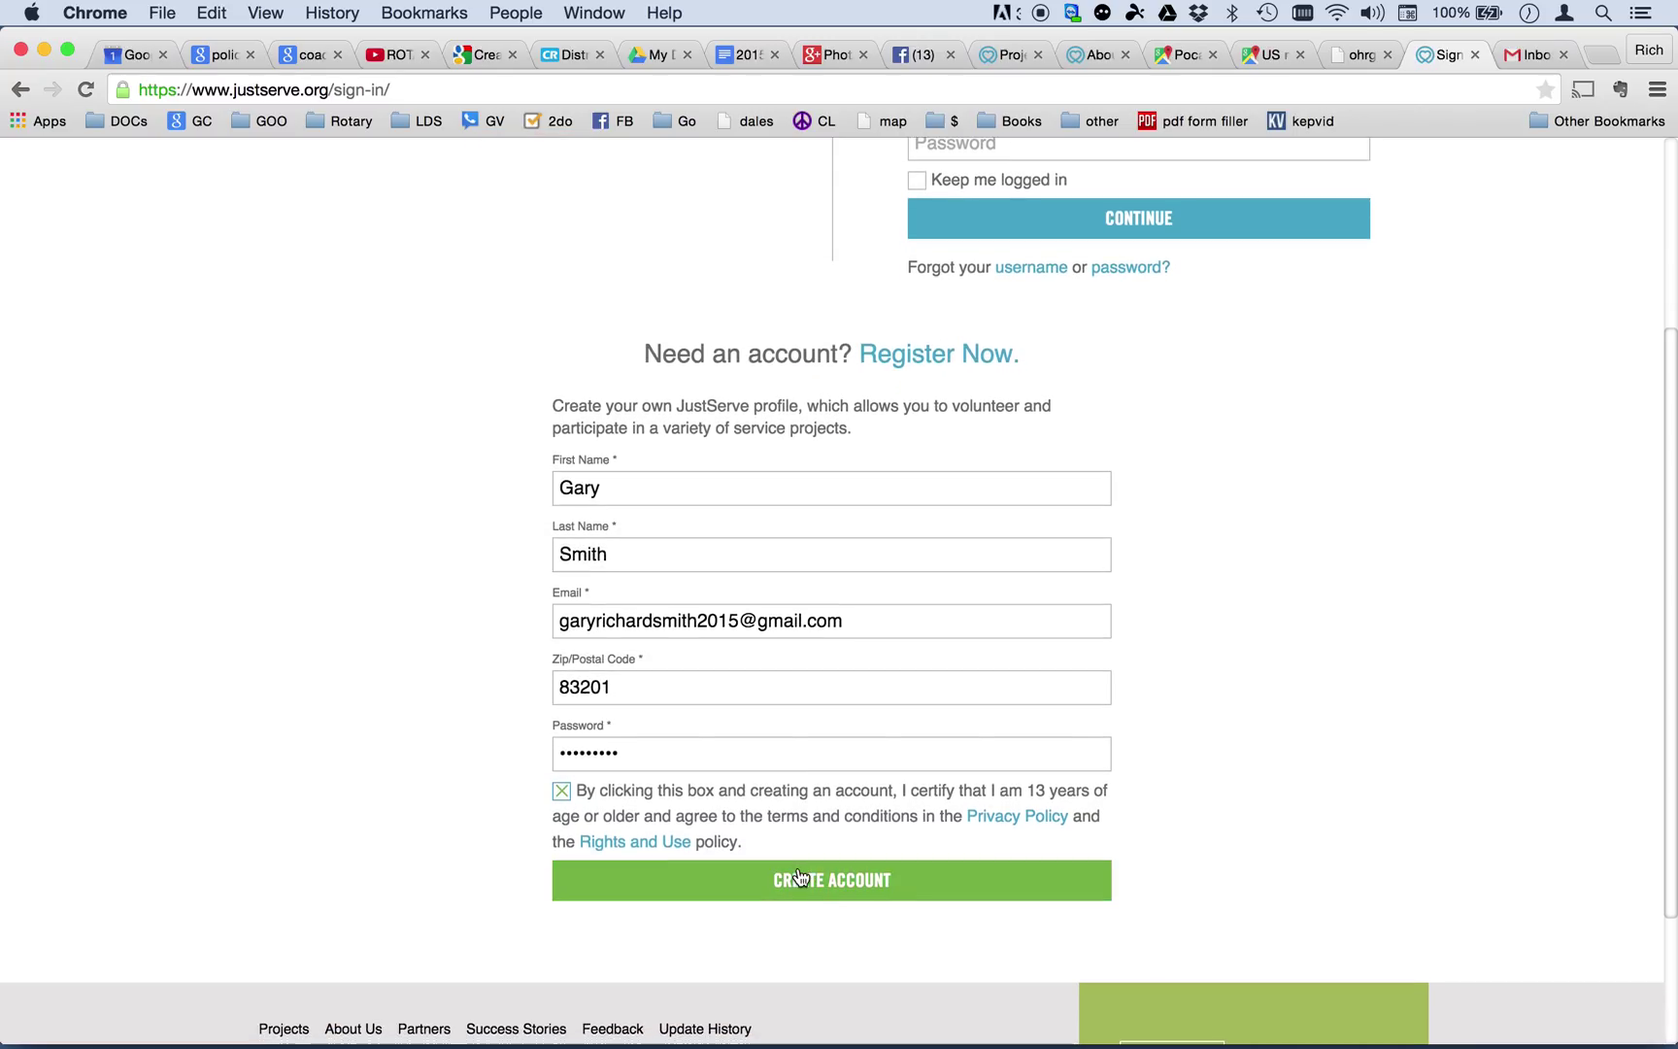
scroll(843, 922, down, 1)
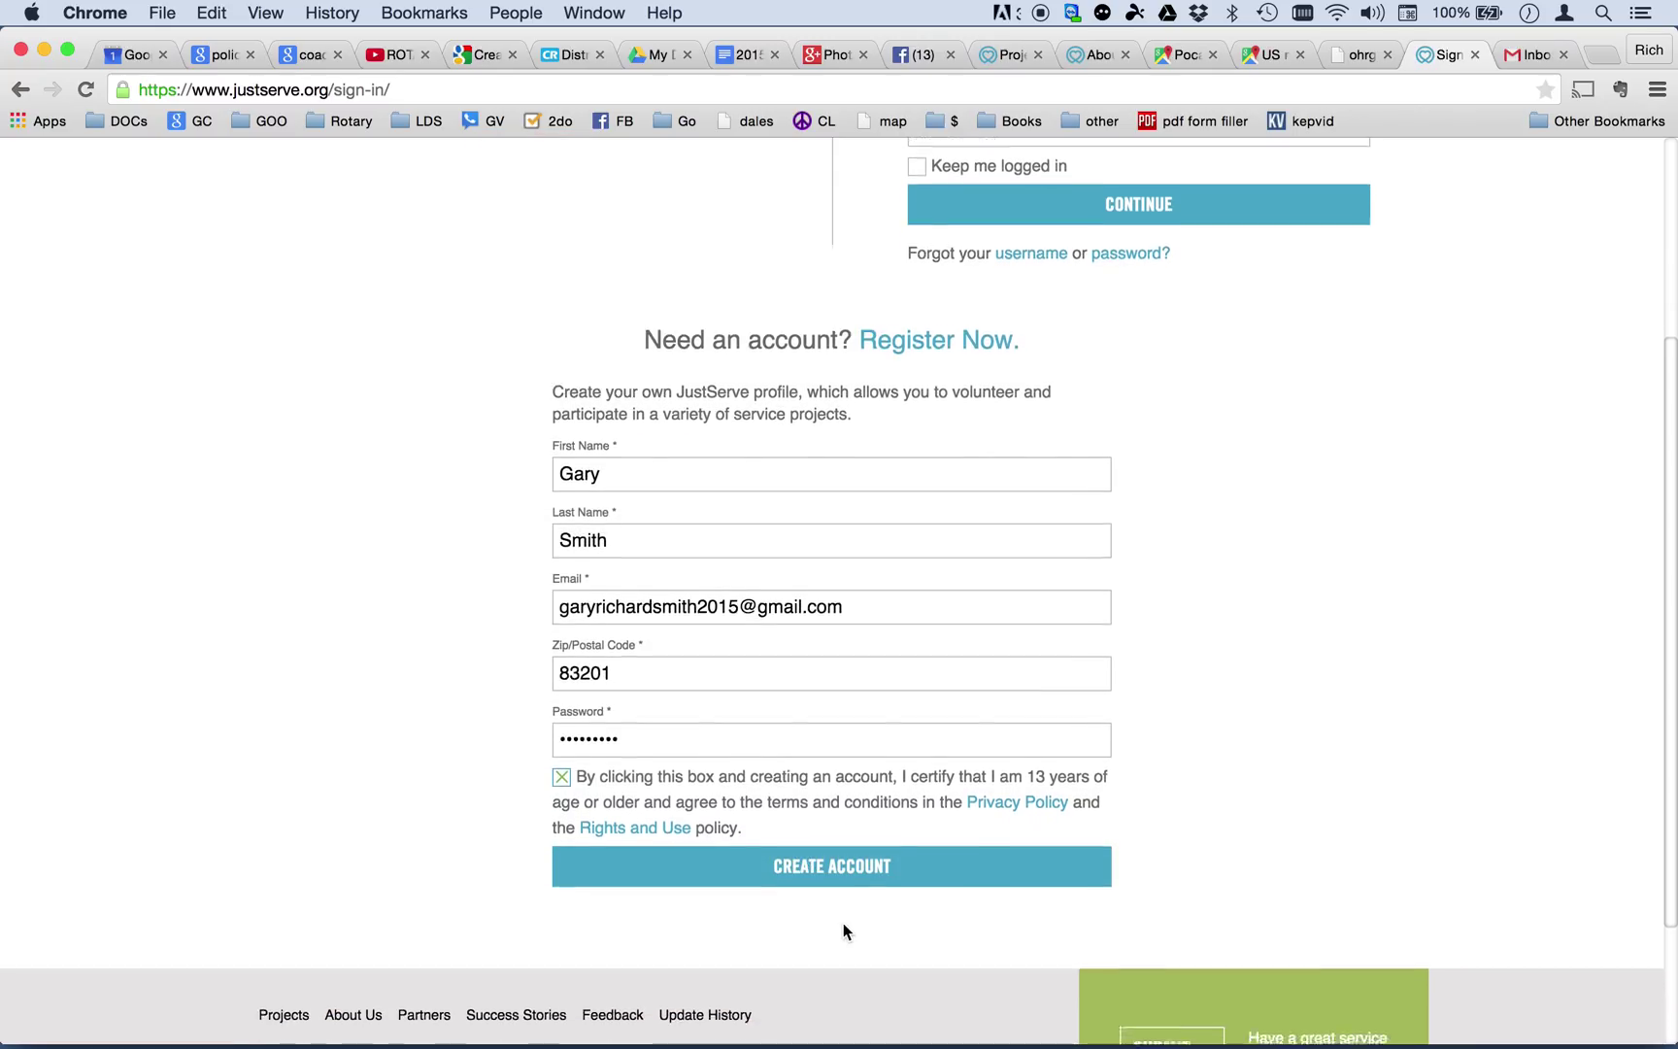
click(843, 828)
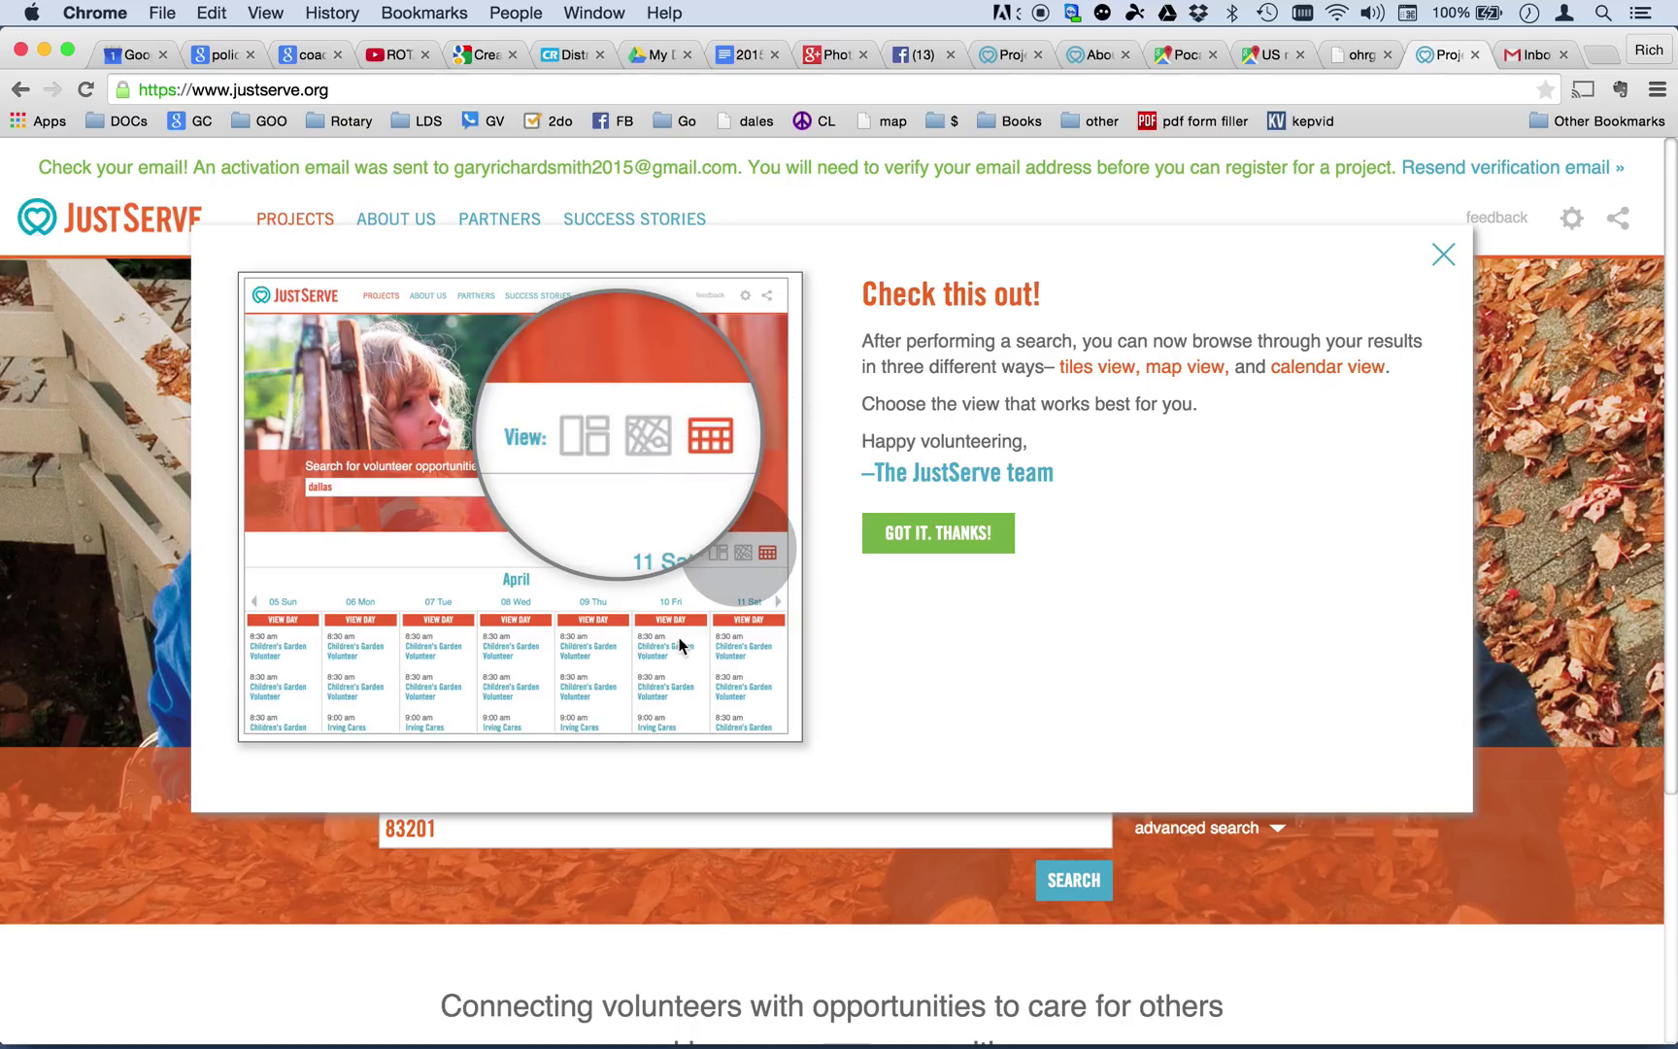
Dismiss the results-views tip with 'Got it, thanks!' and switch to the Gmail inbox.
click(940, 546)
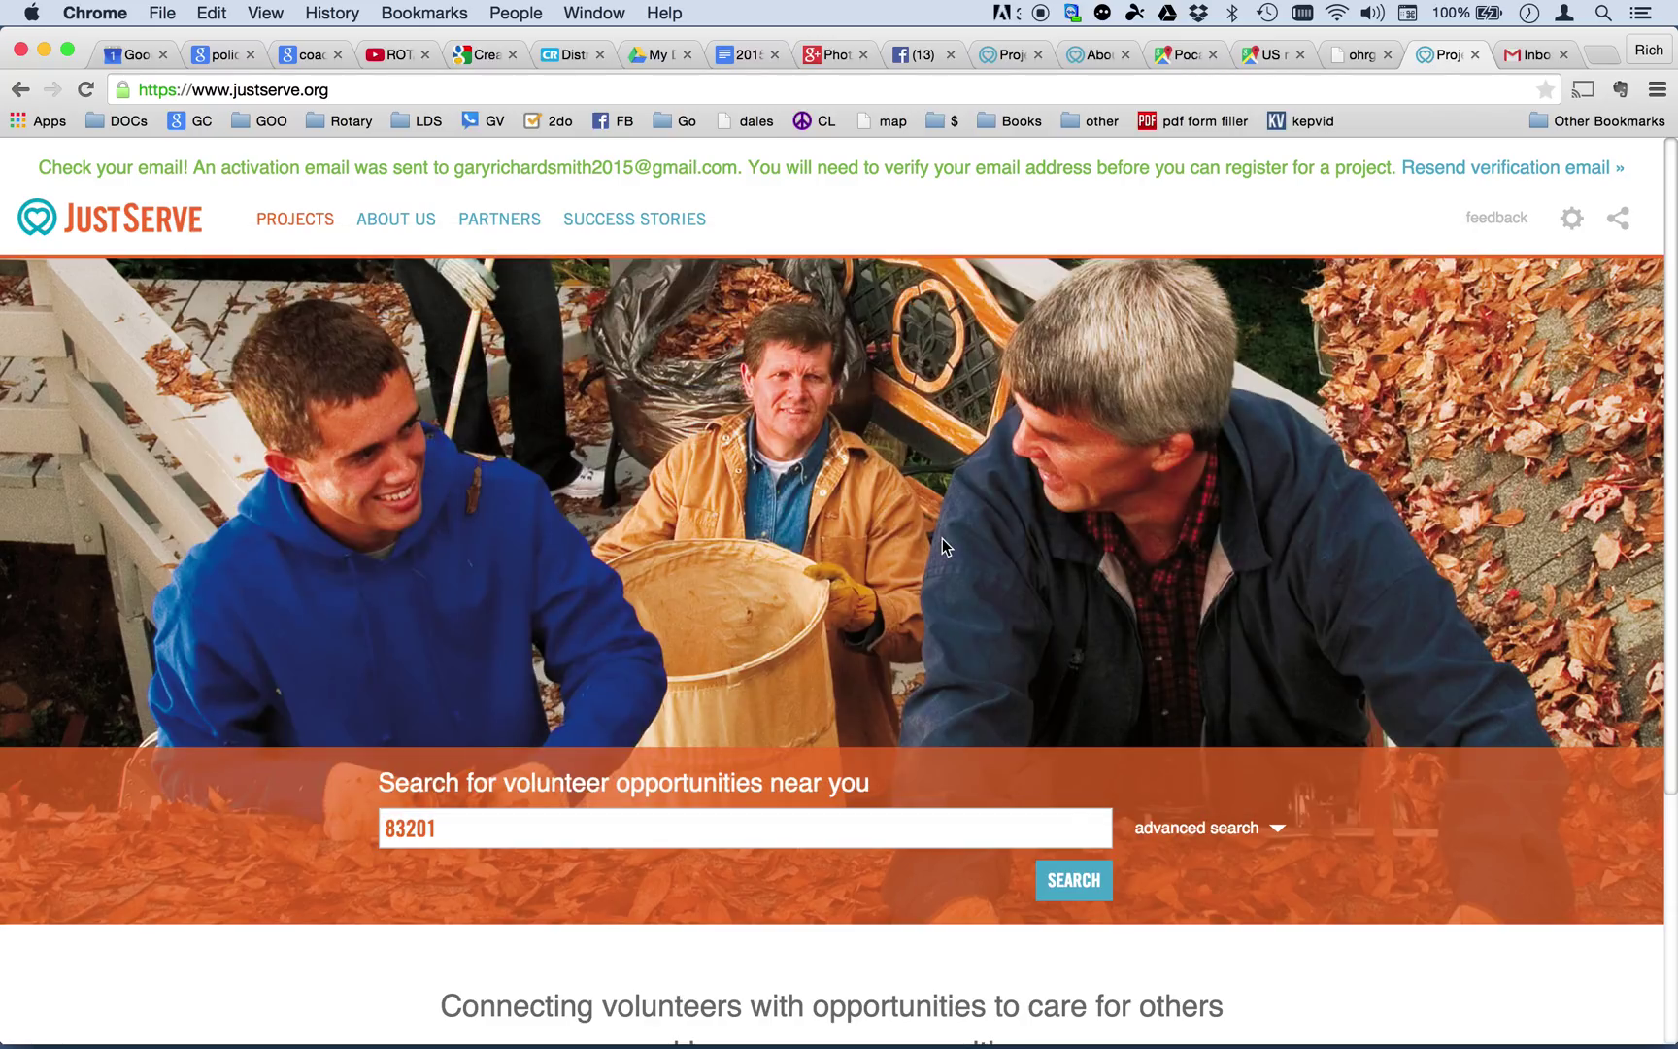
click(1521, 51)
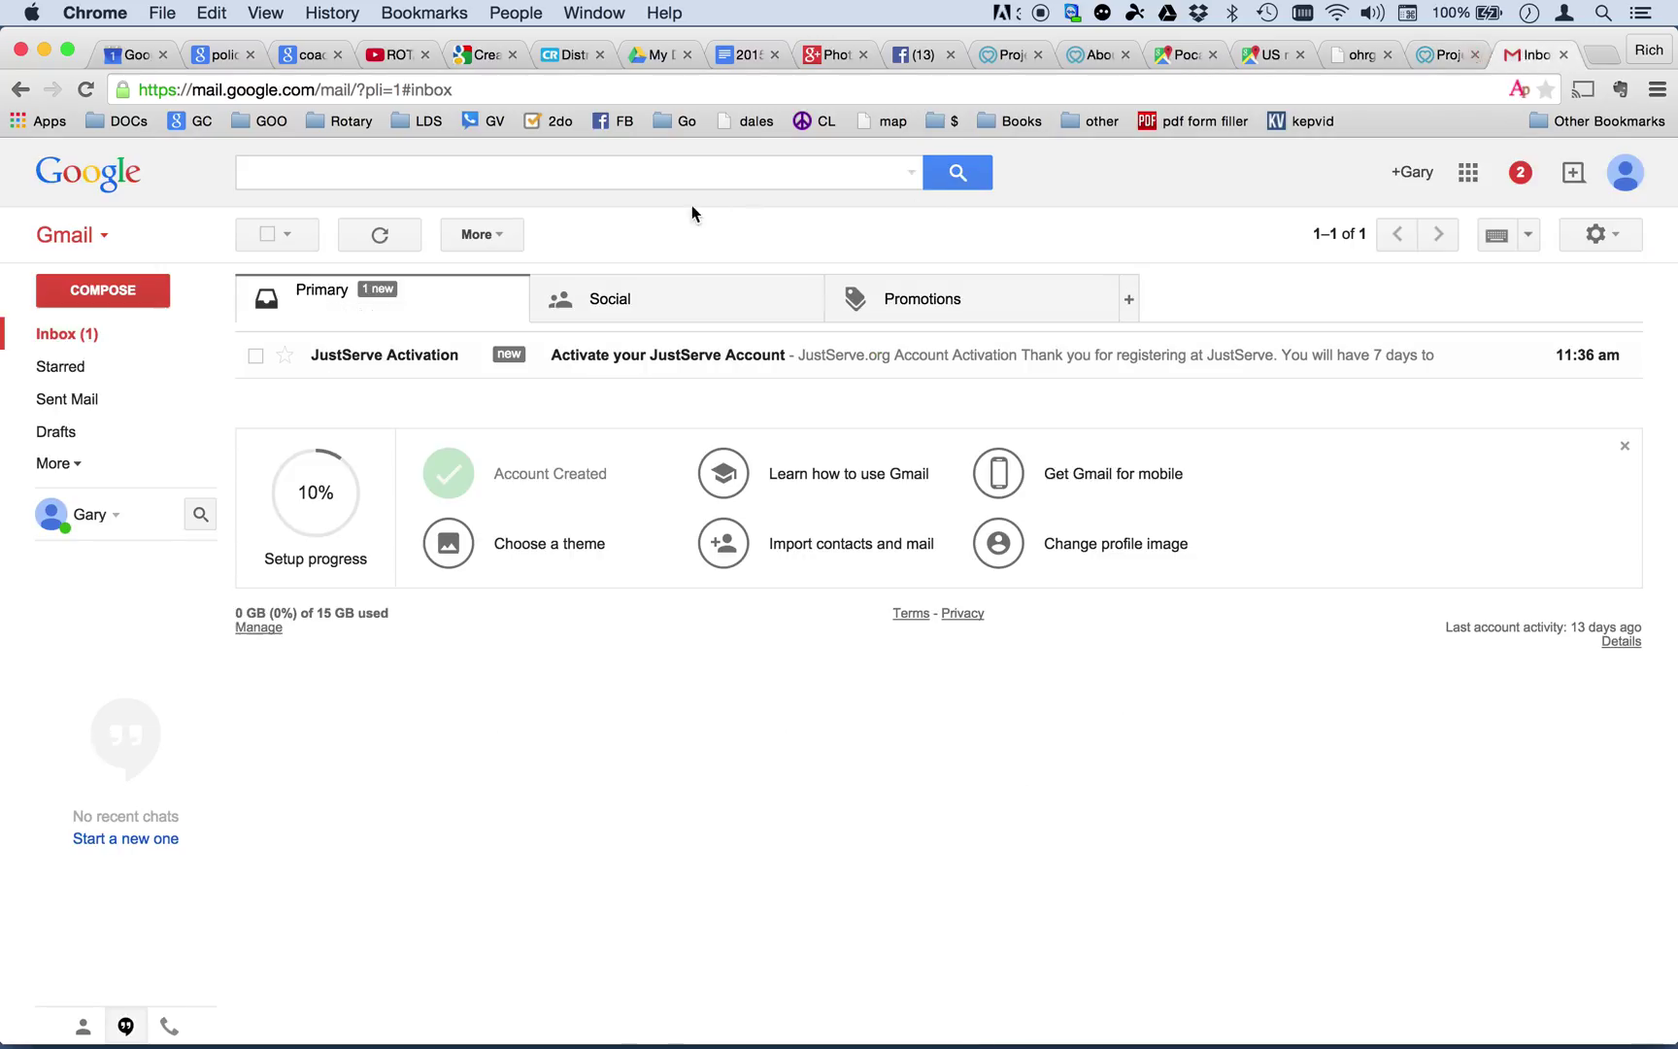
Open the 'Activate your JustServe Account' e-mail and follow its activation link.
click(599, 359)
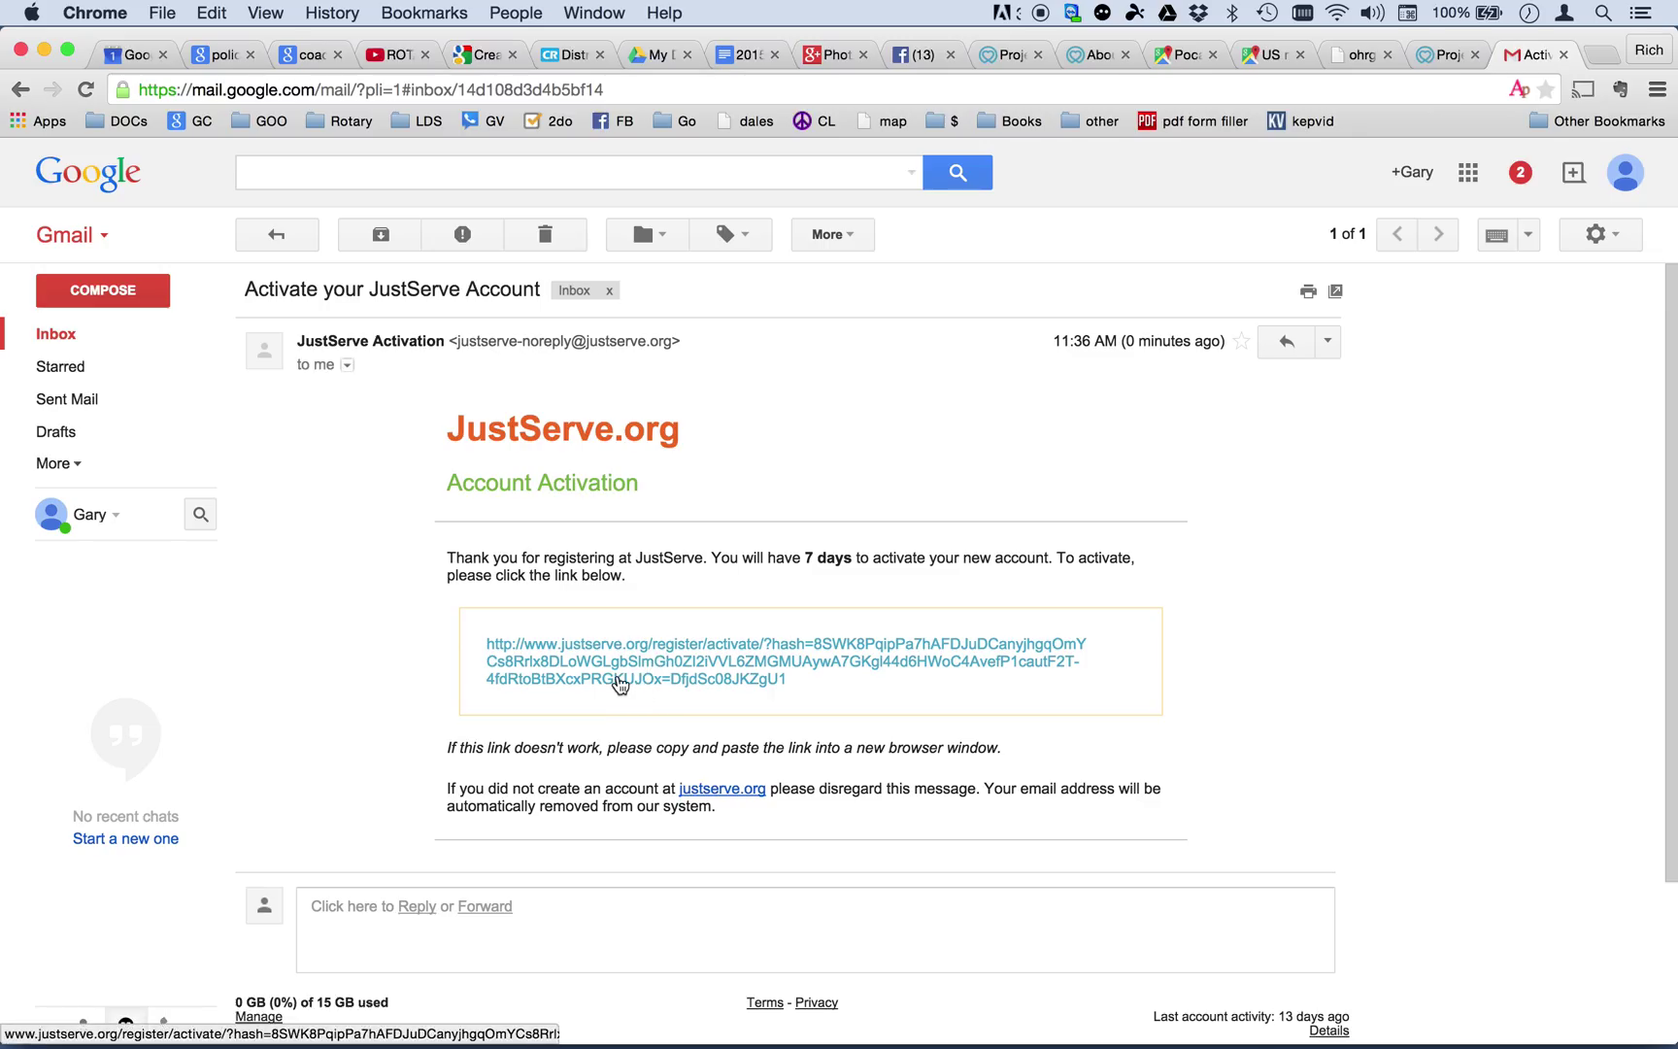
click(620, 682)
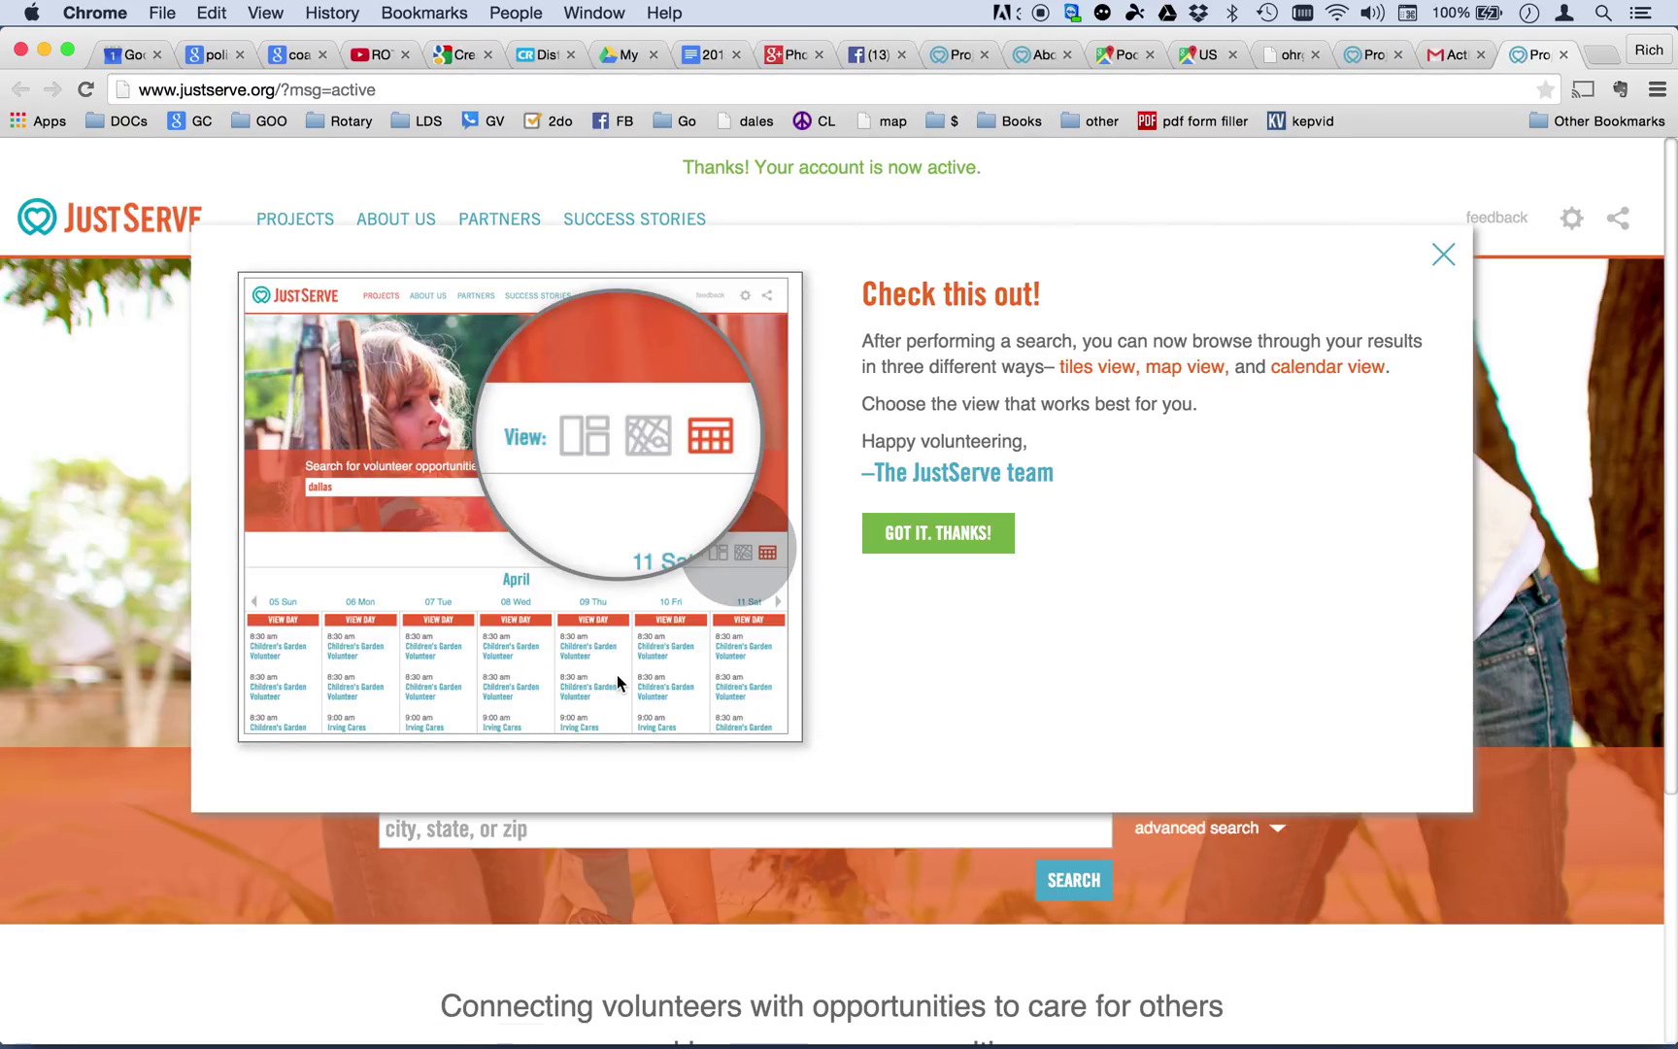
Close the 'Check this out!' tip and sign out via the gear menu.
click(1443, 256)
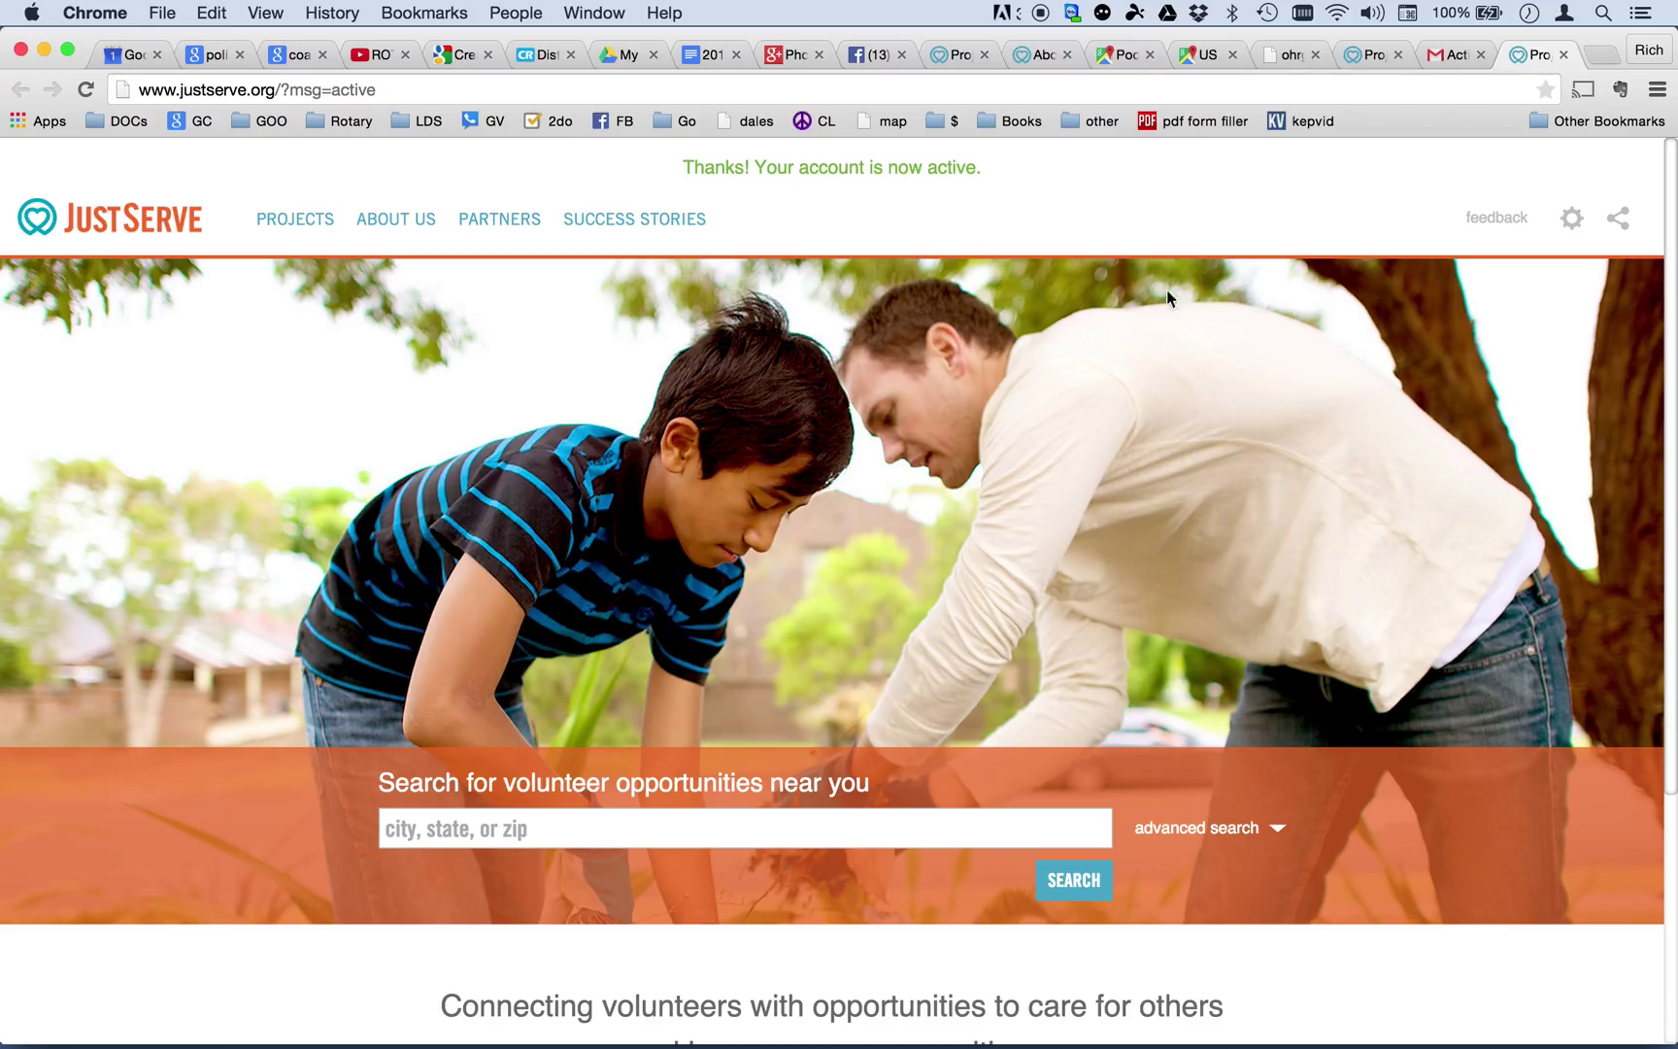
click(1574, 229)
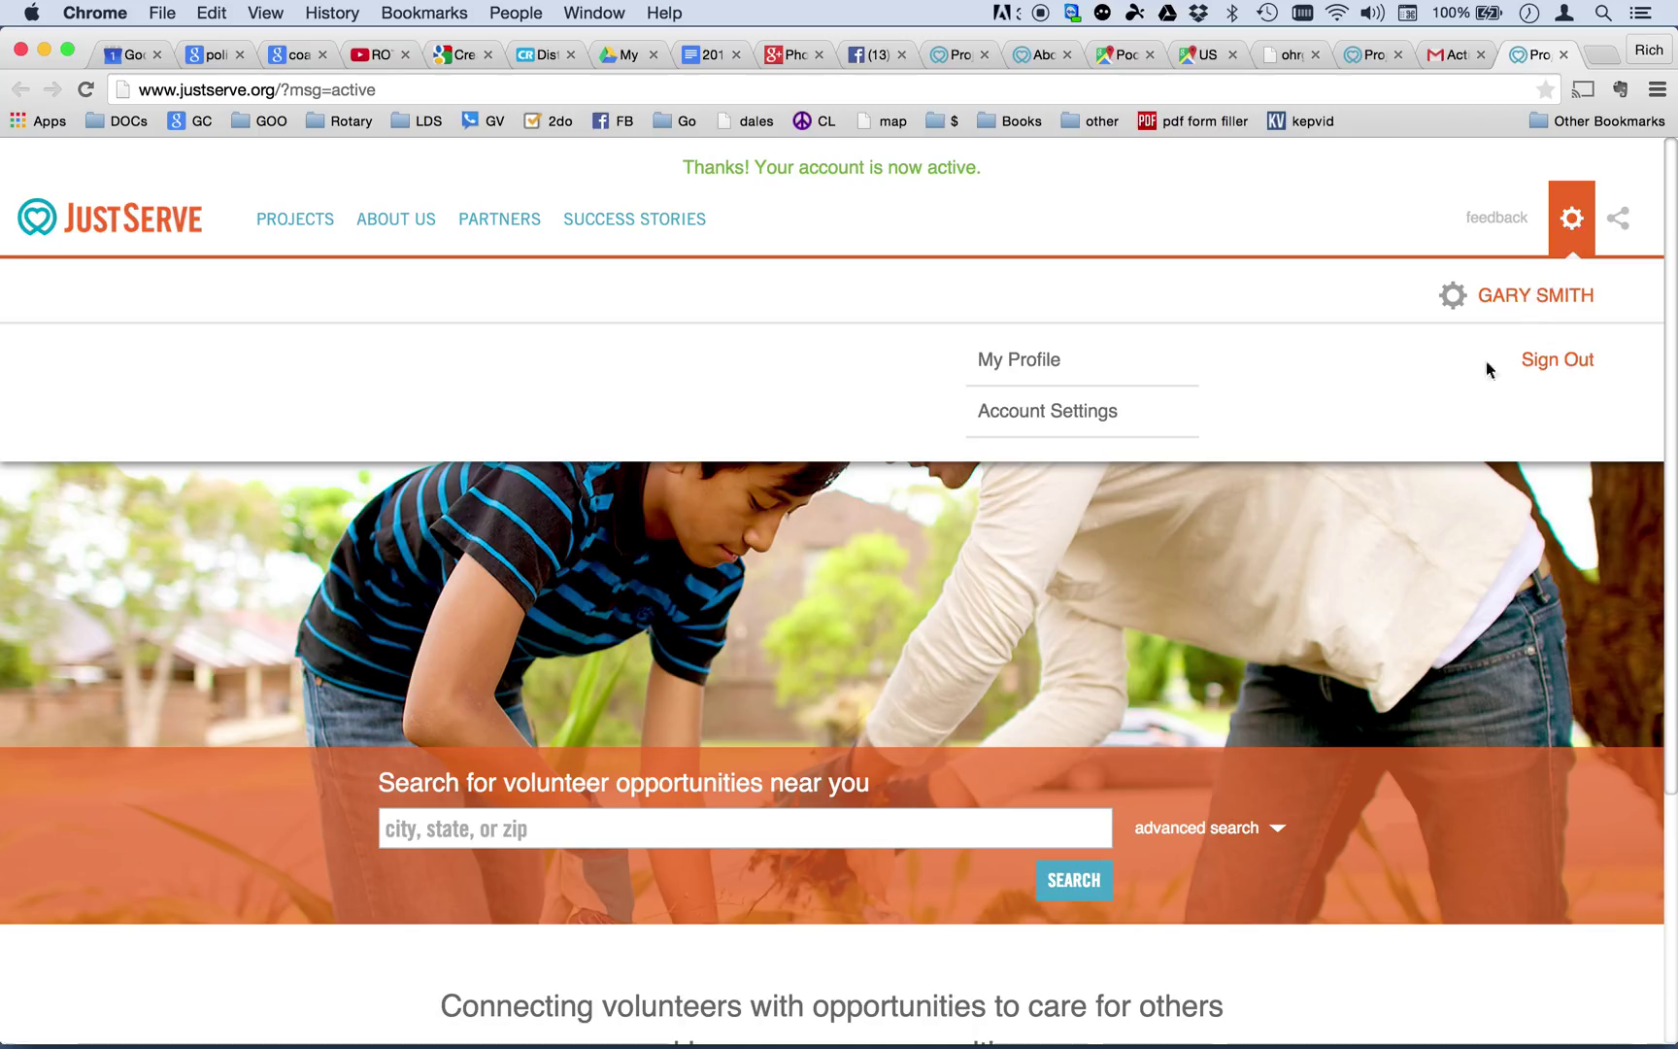
click(1551, 361)
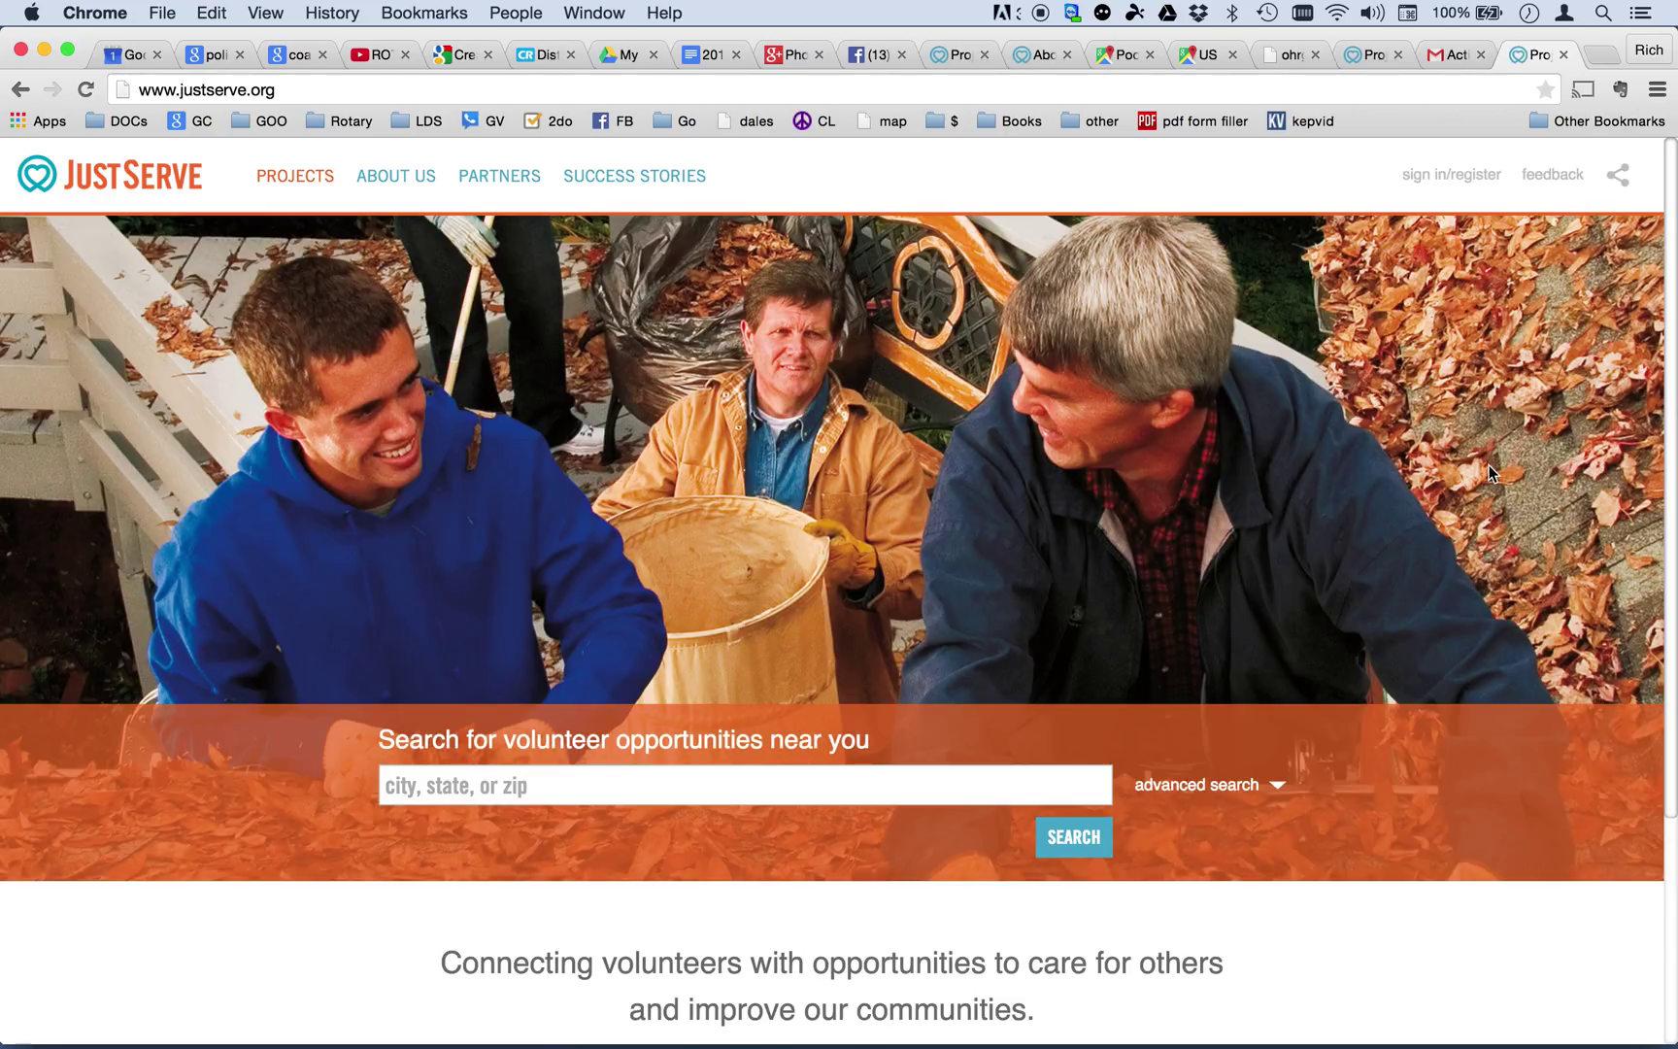
Sign back in with the new account's e-mail address and password.
click(1444, 185)
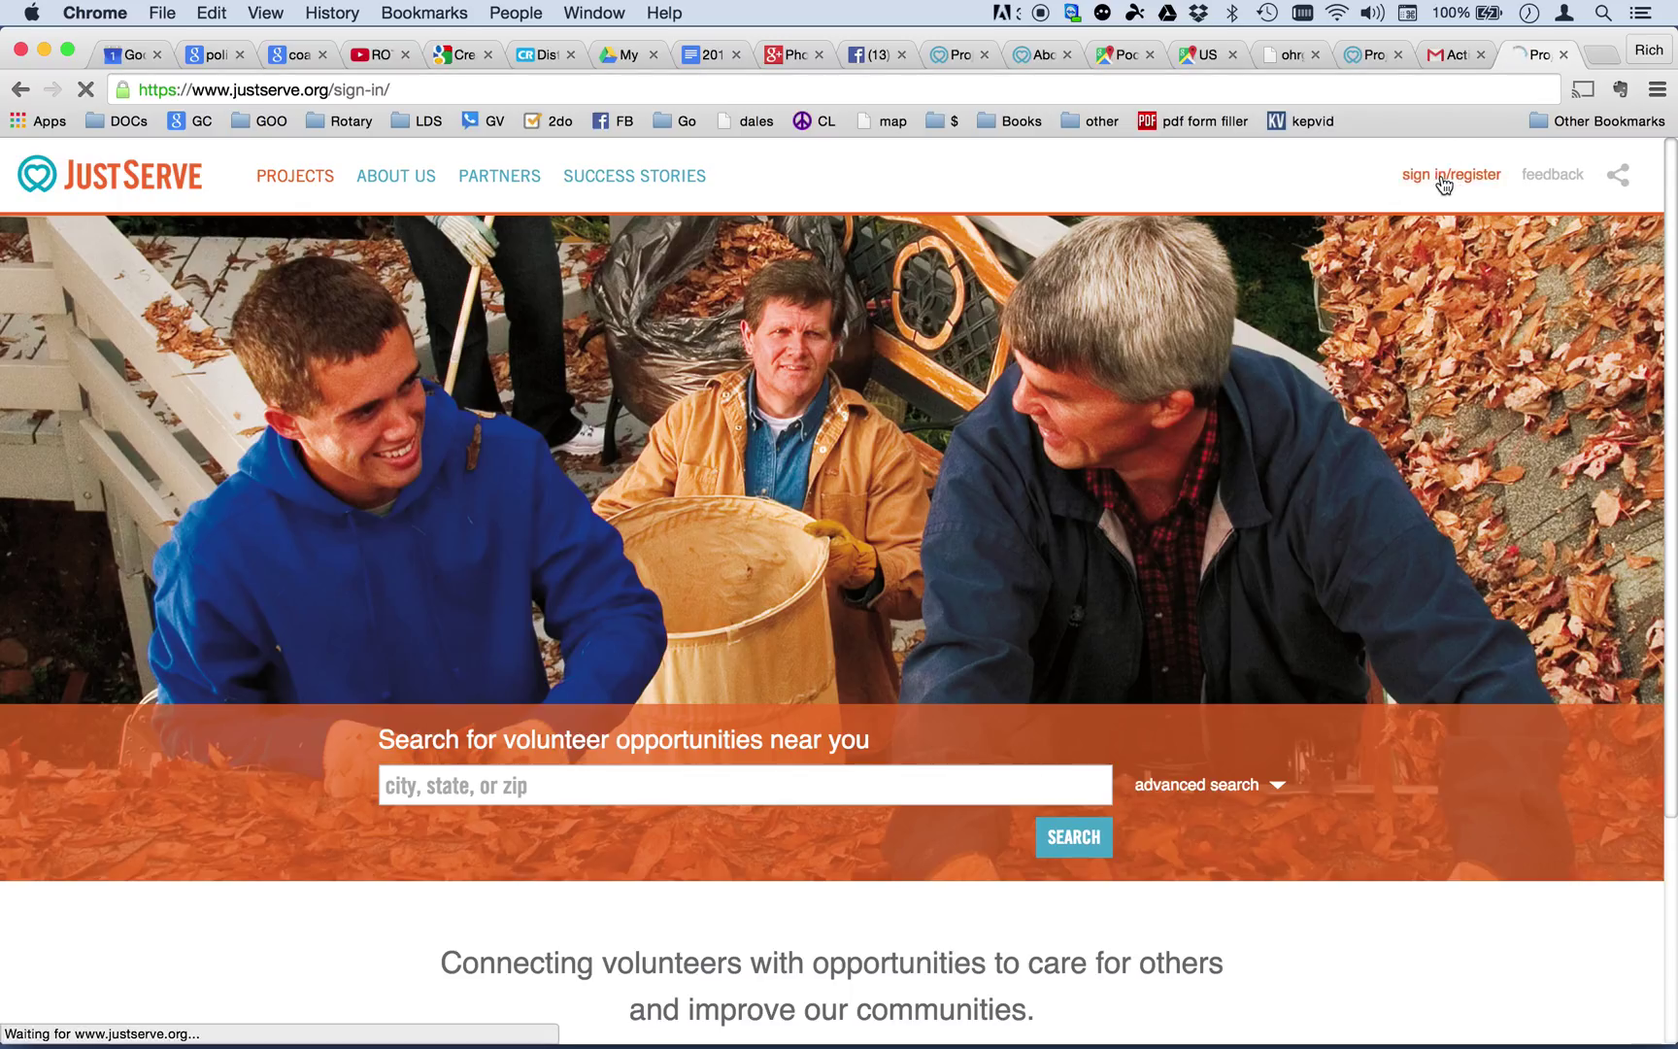
click(967, 373)
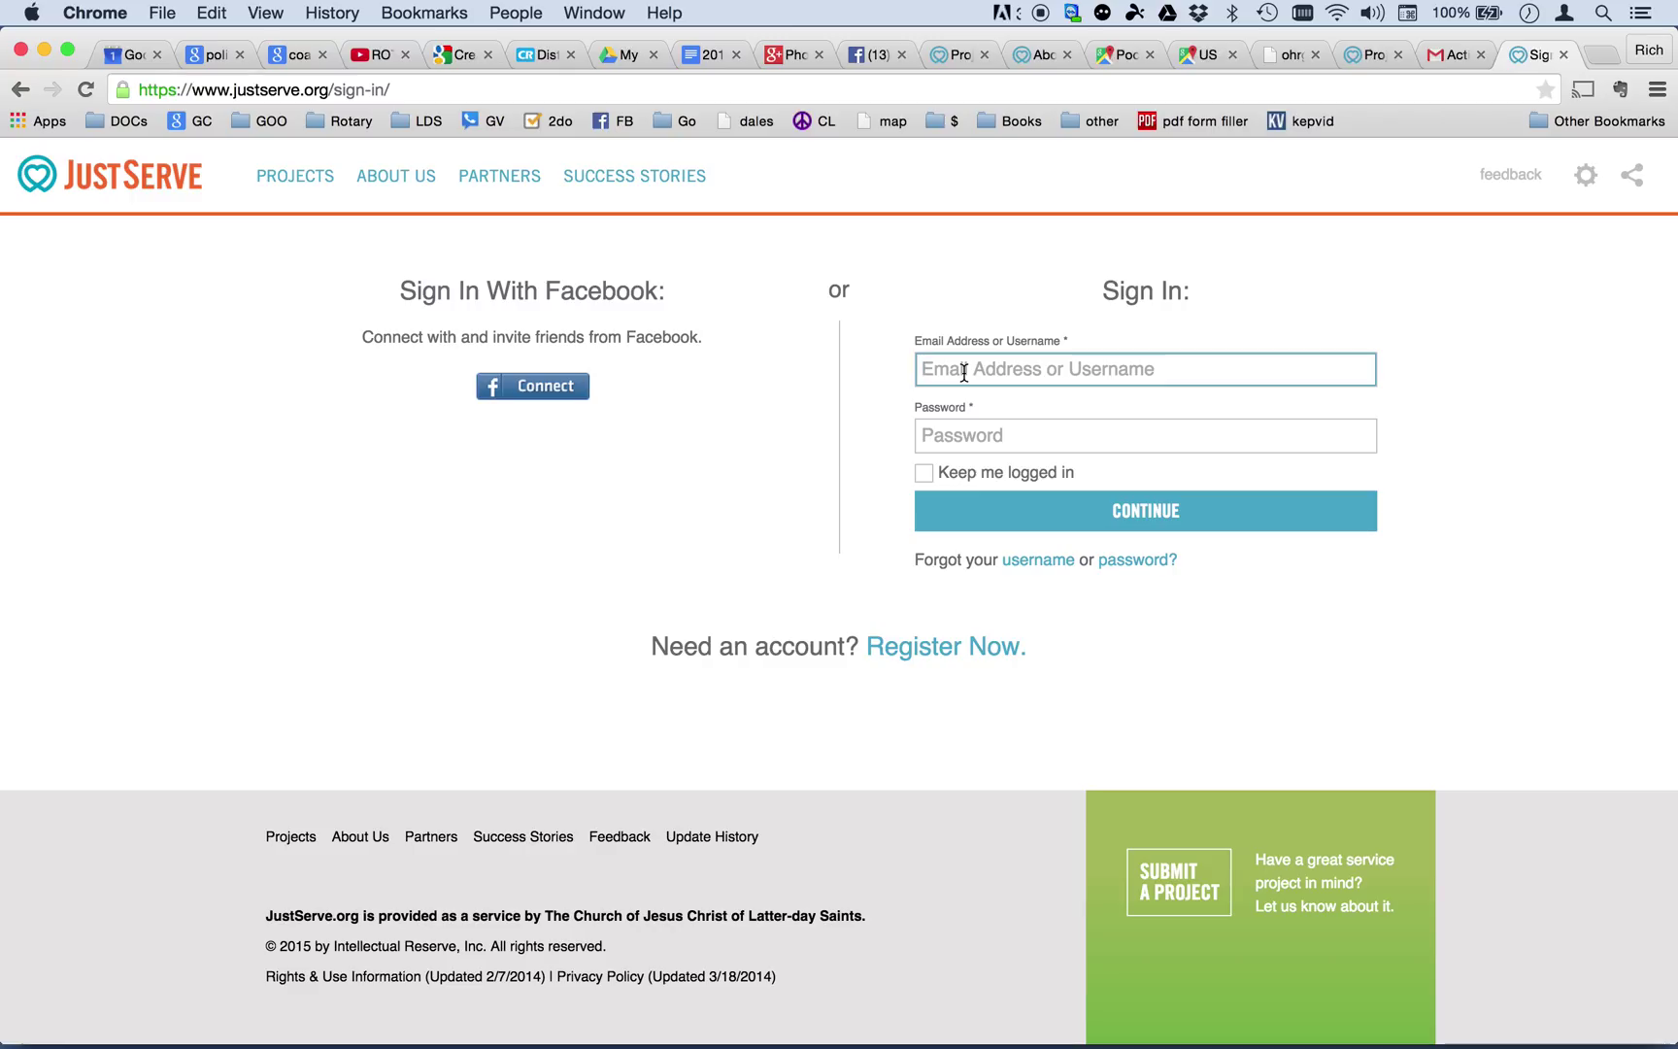
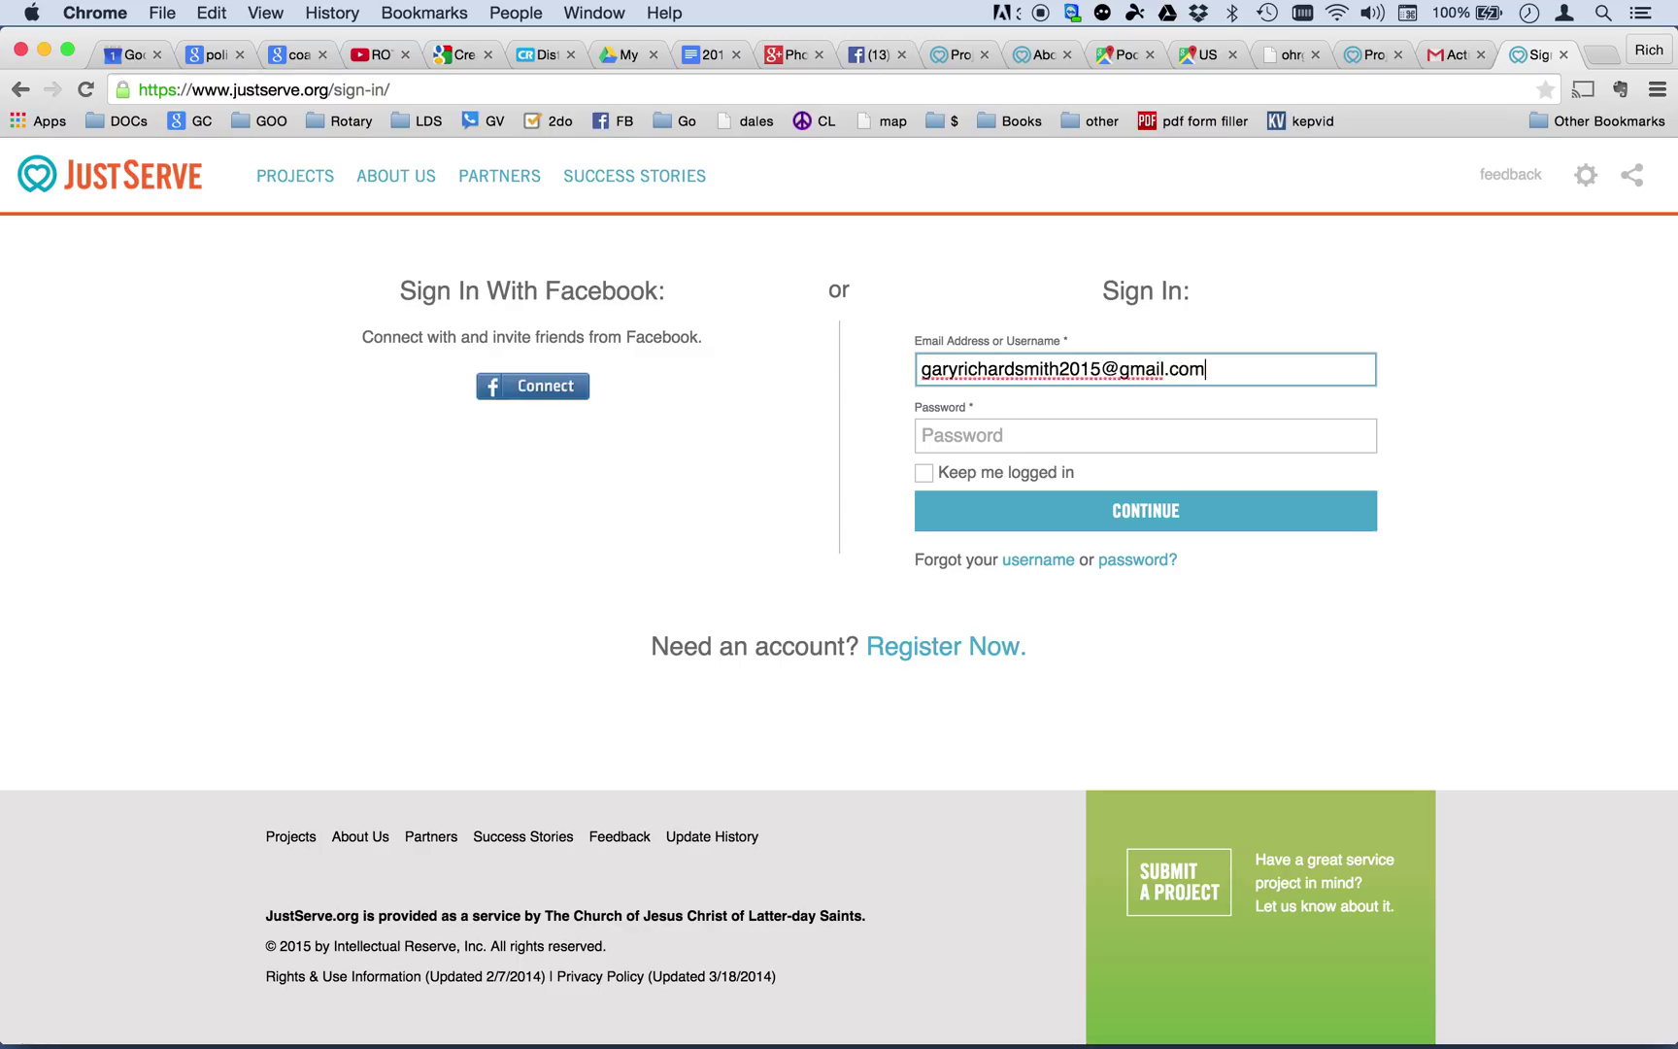
key(Tab)
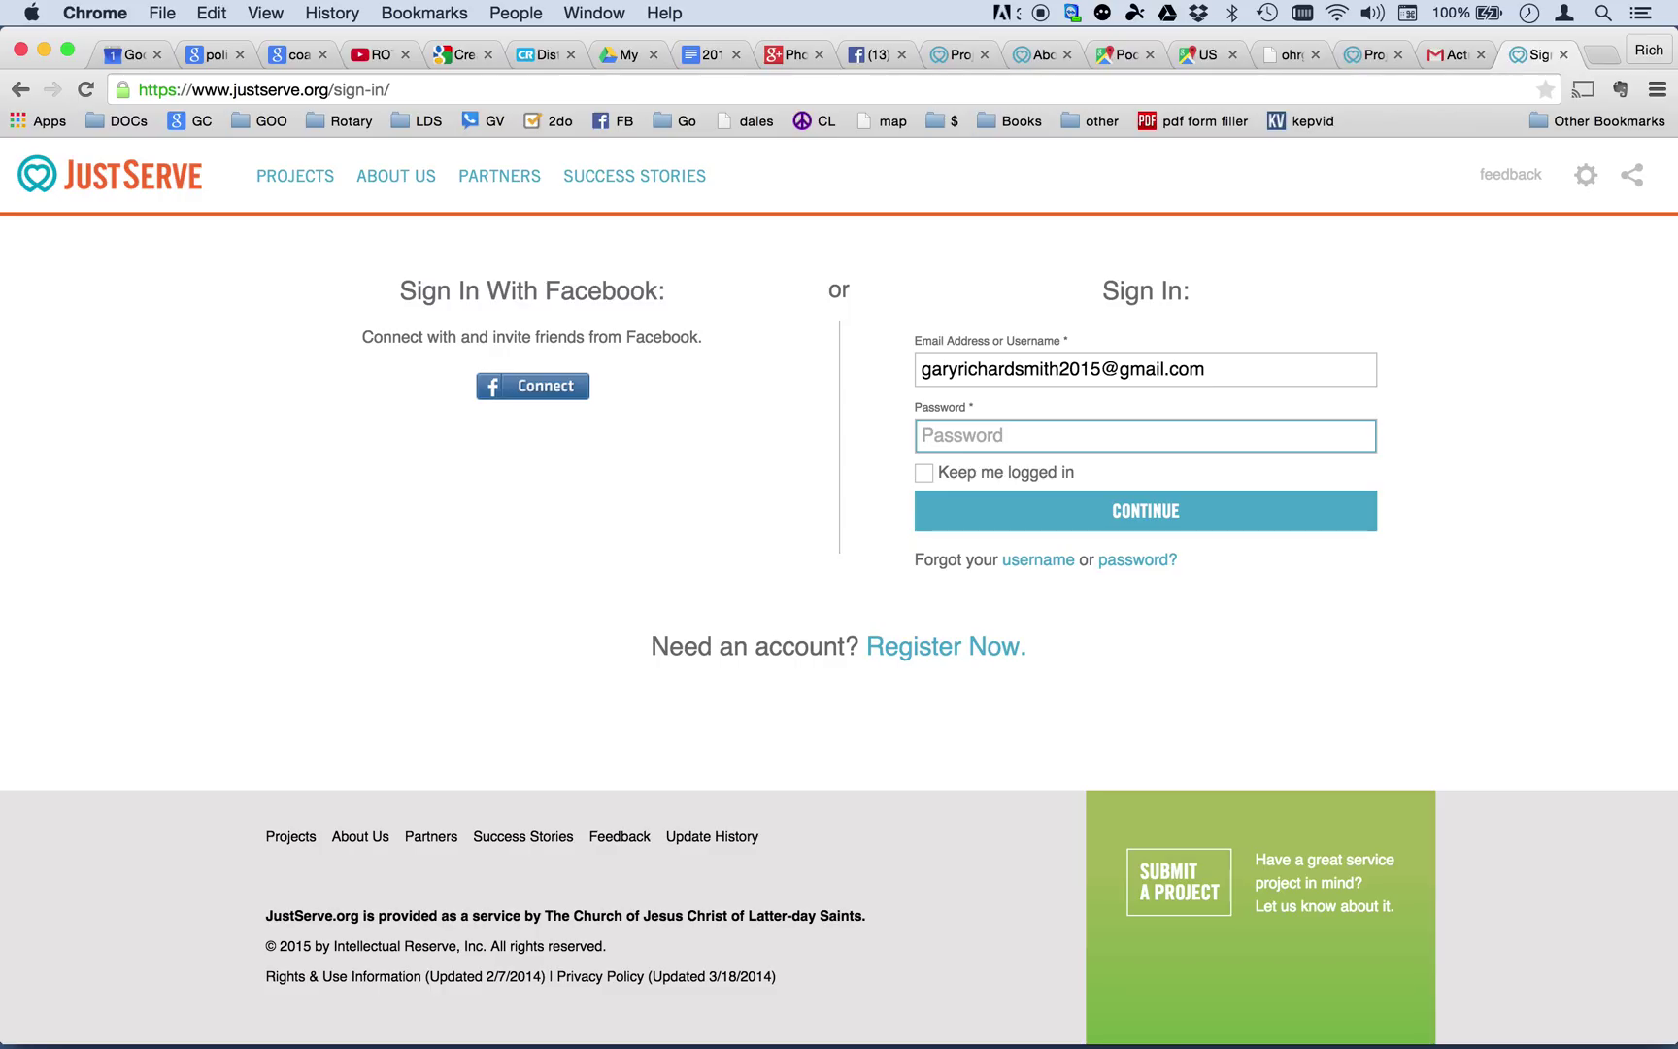
text(•••••••••)
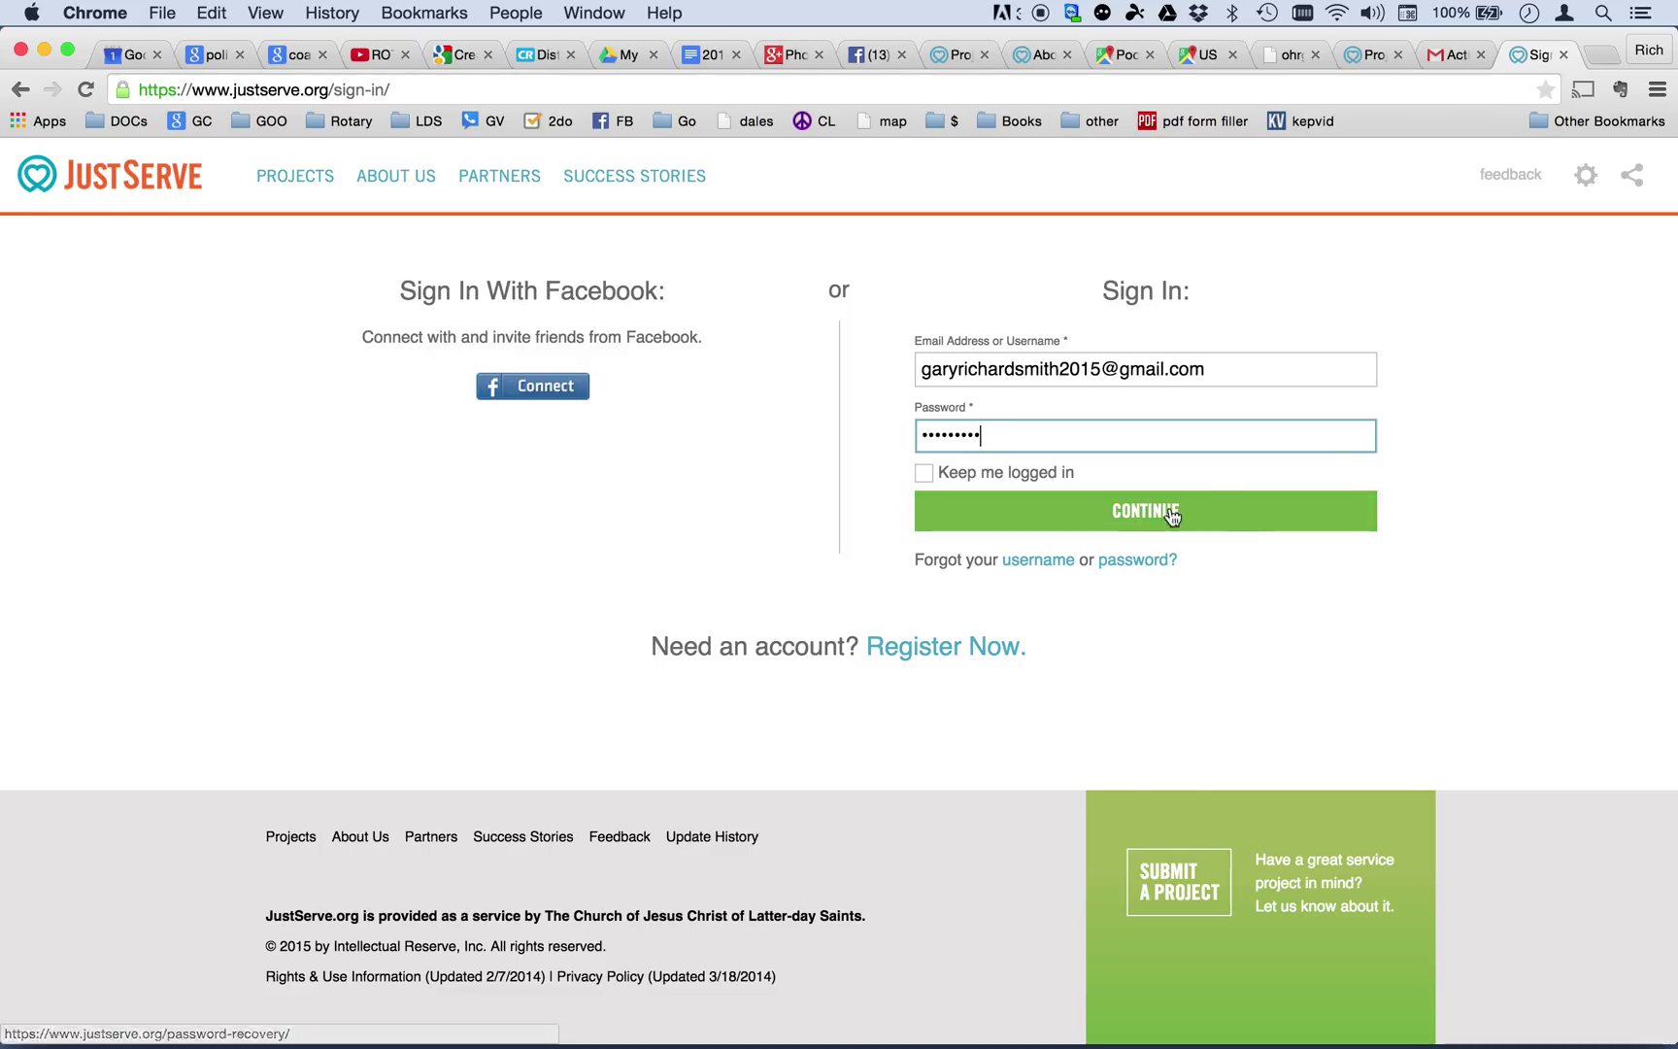
click(1133, 522)
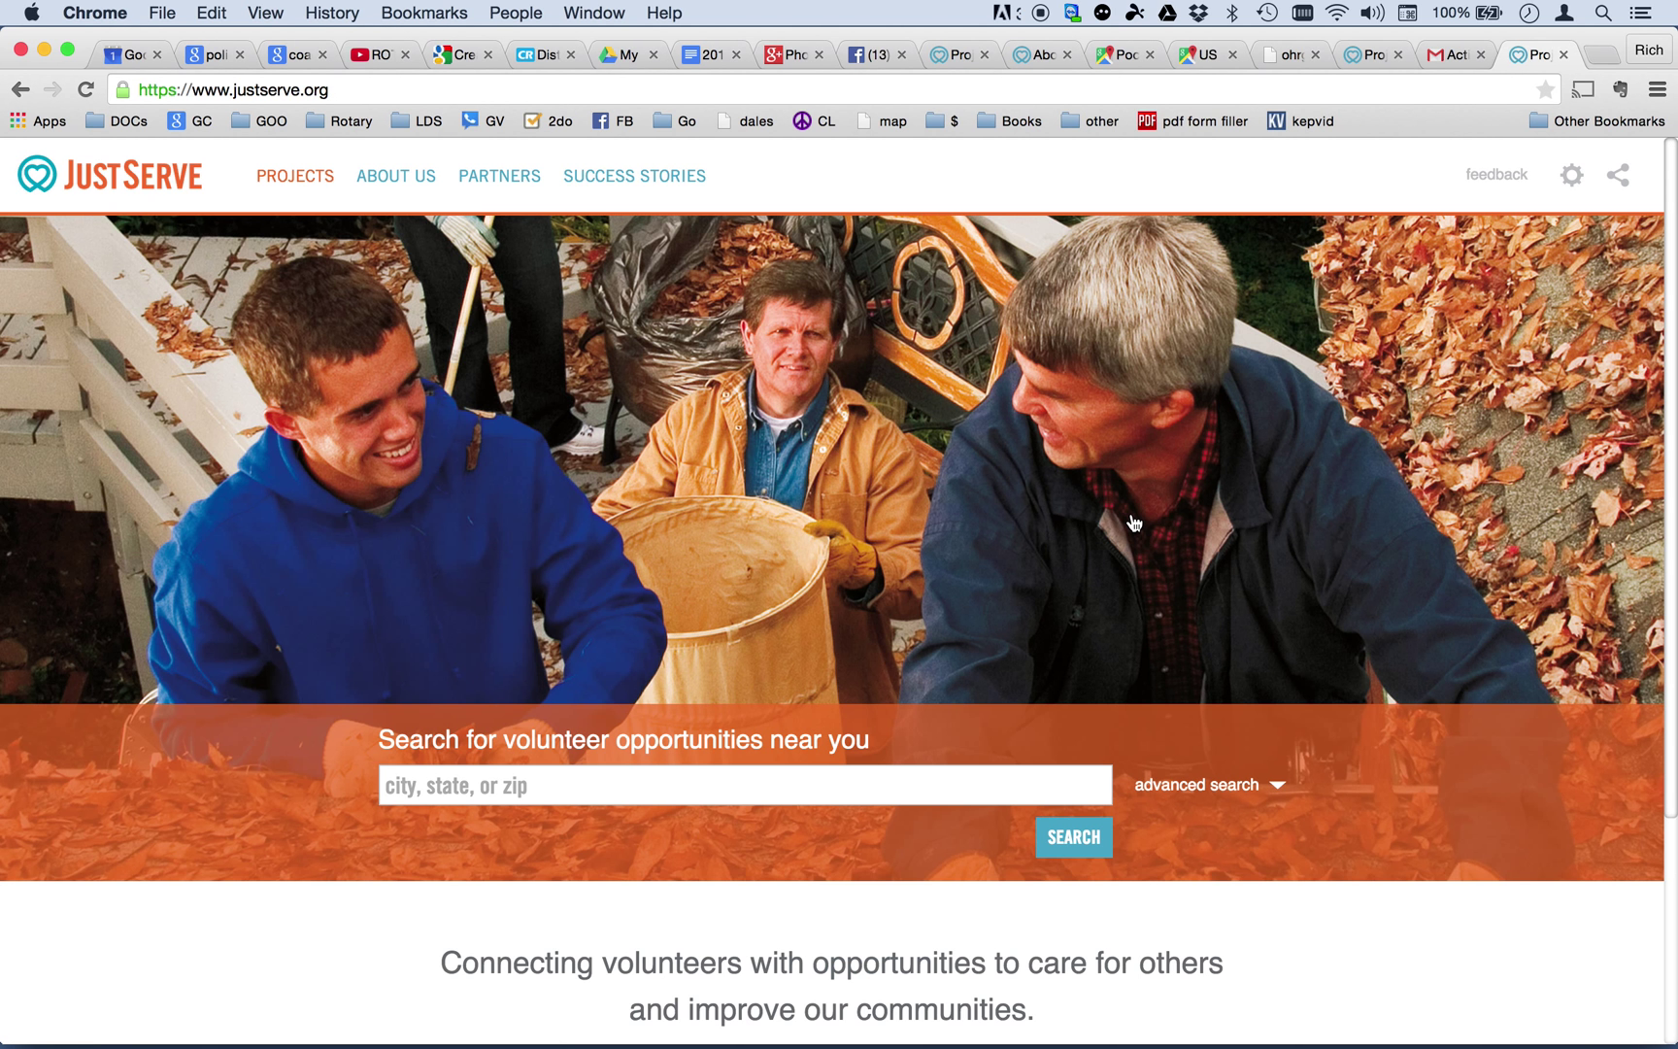
Search for opportunities near 83201 and scroll through the 11 results.
scroll(1308, 571, down, 5)
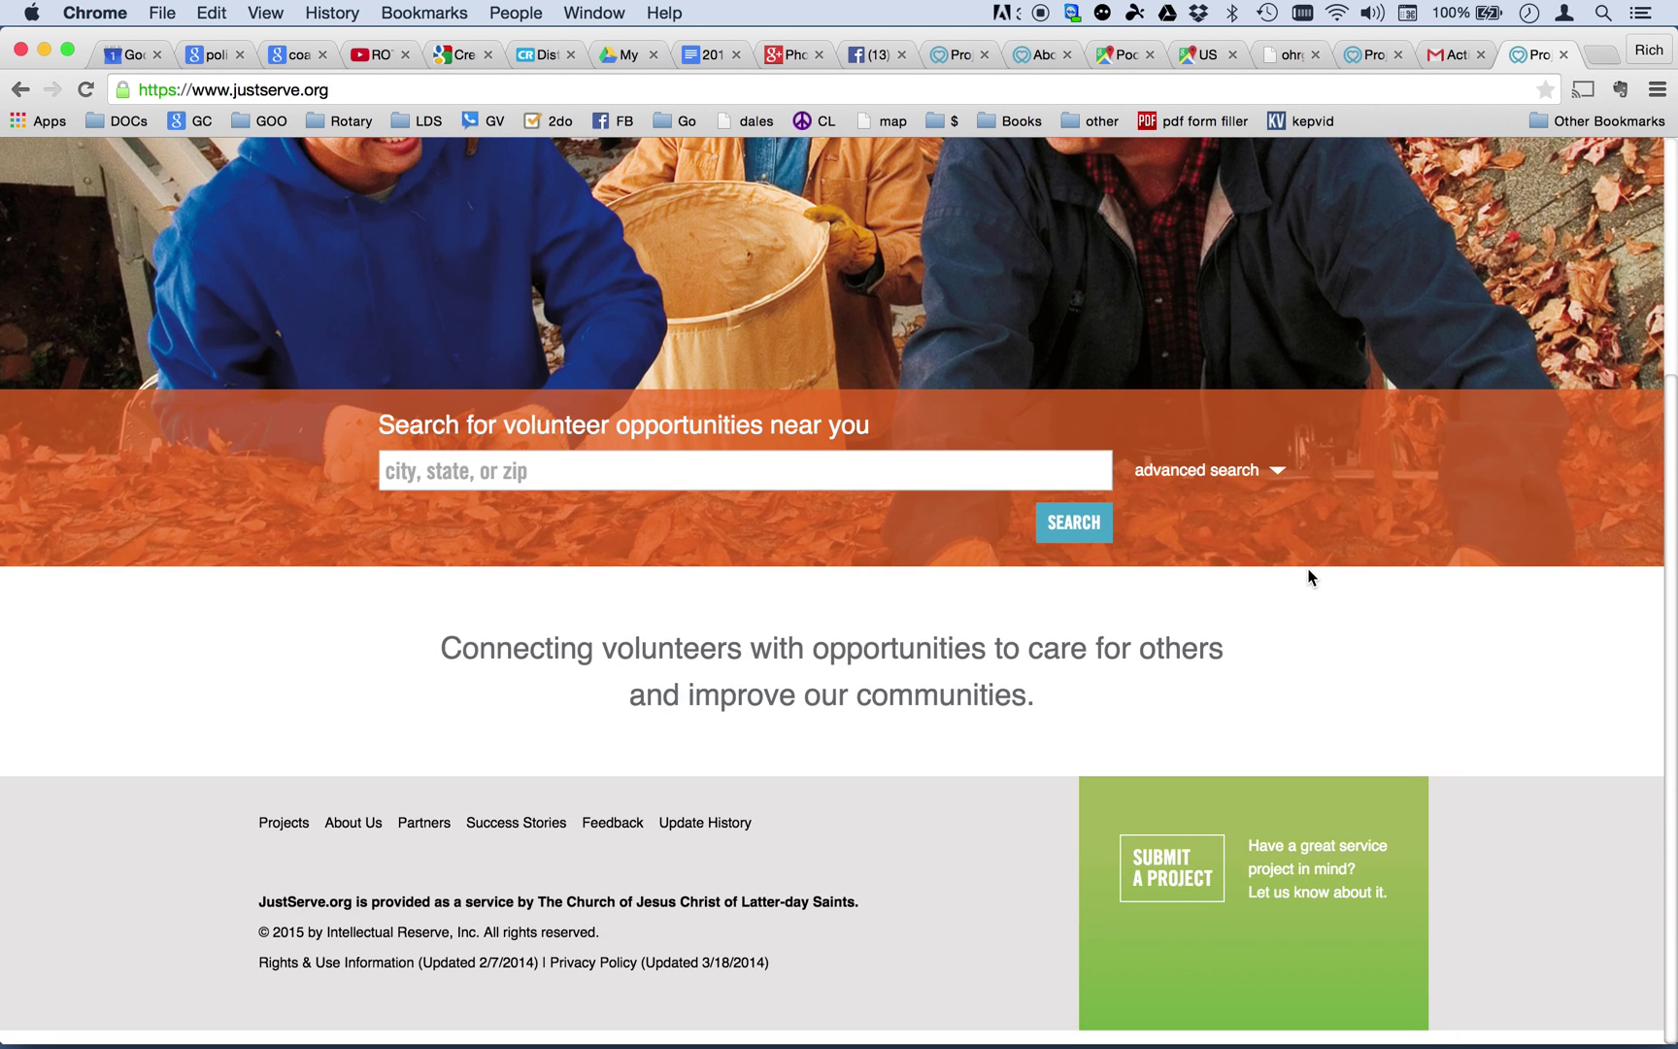
scroll(1308, 573, up, 5)
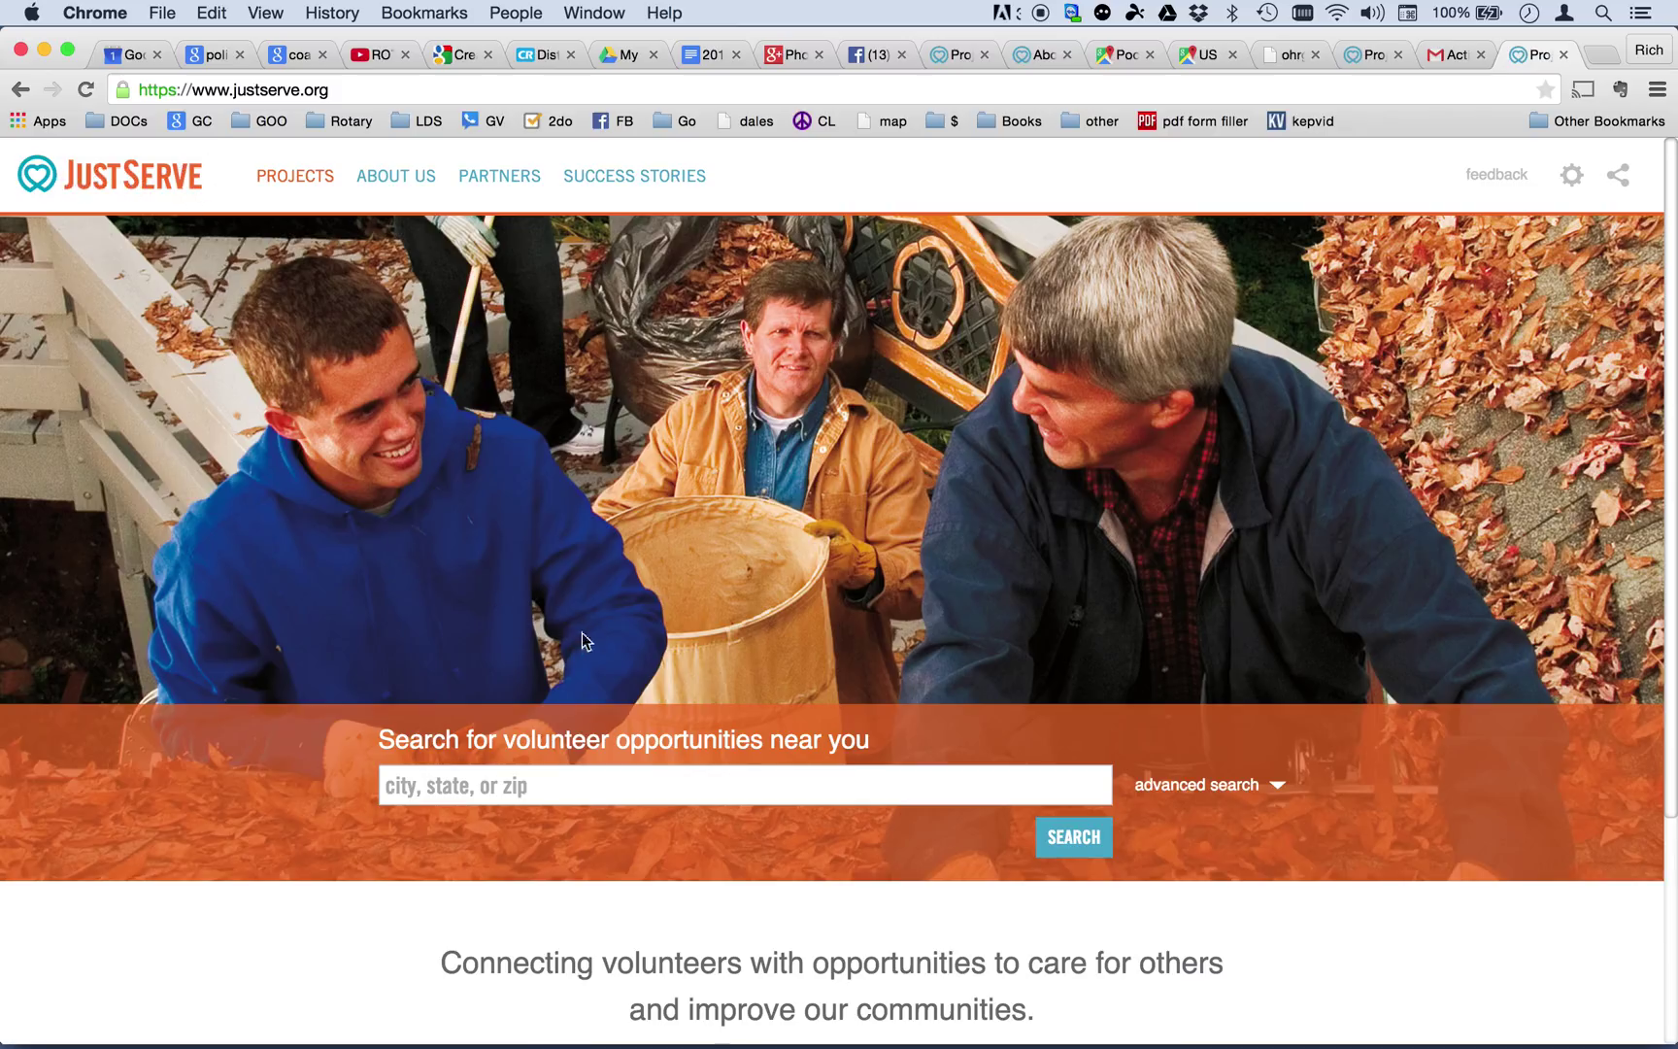
click(540, 785)
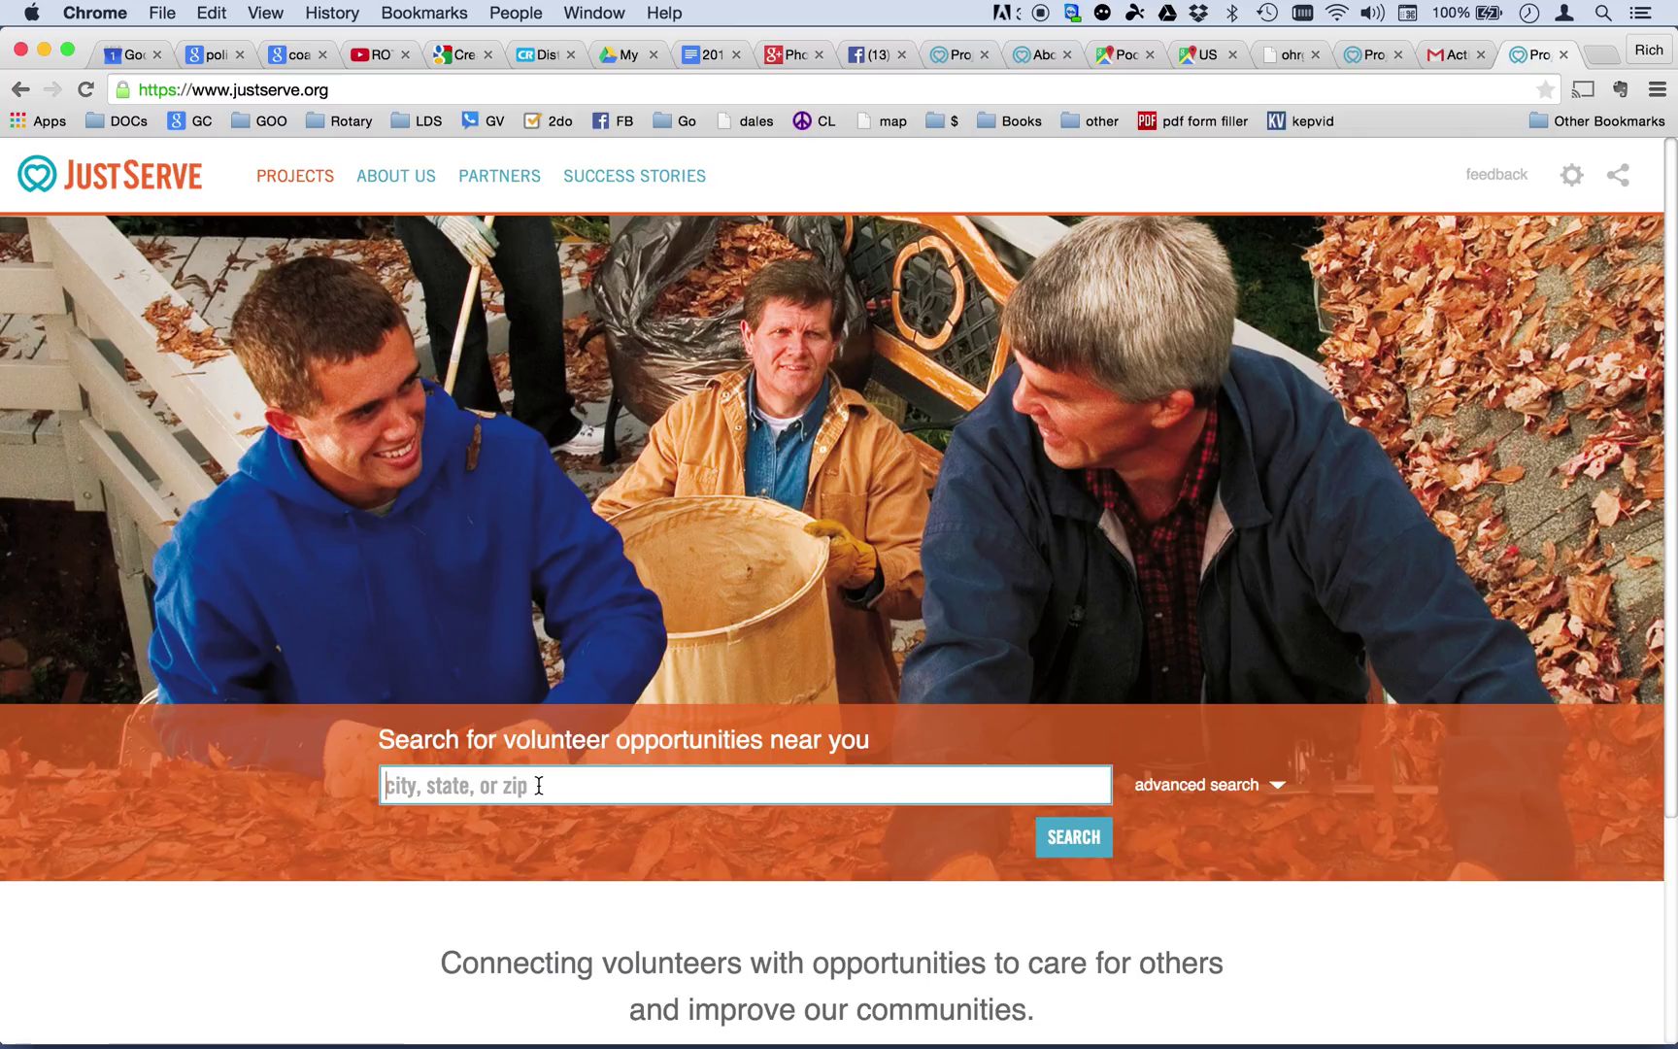
text(83201)
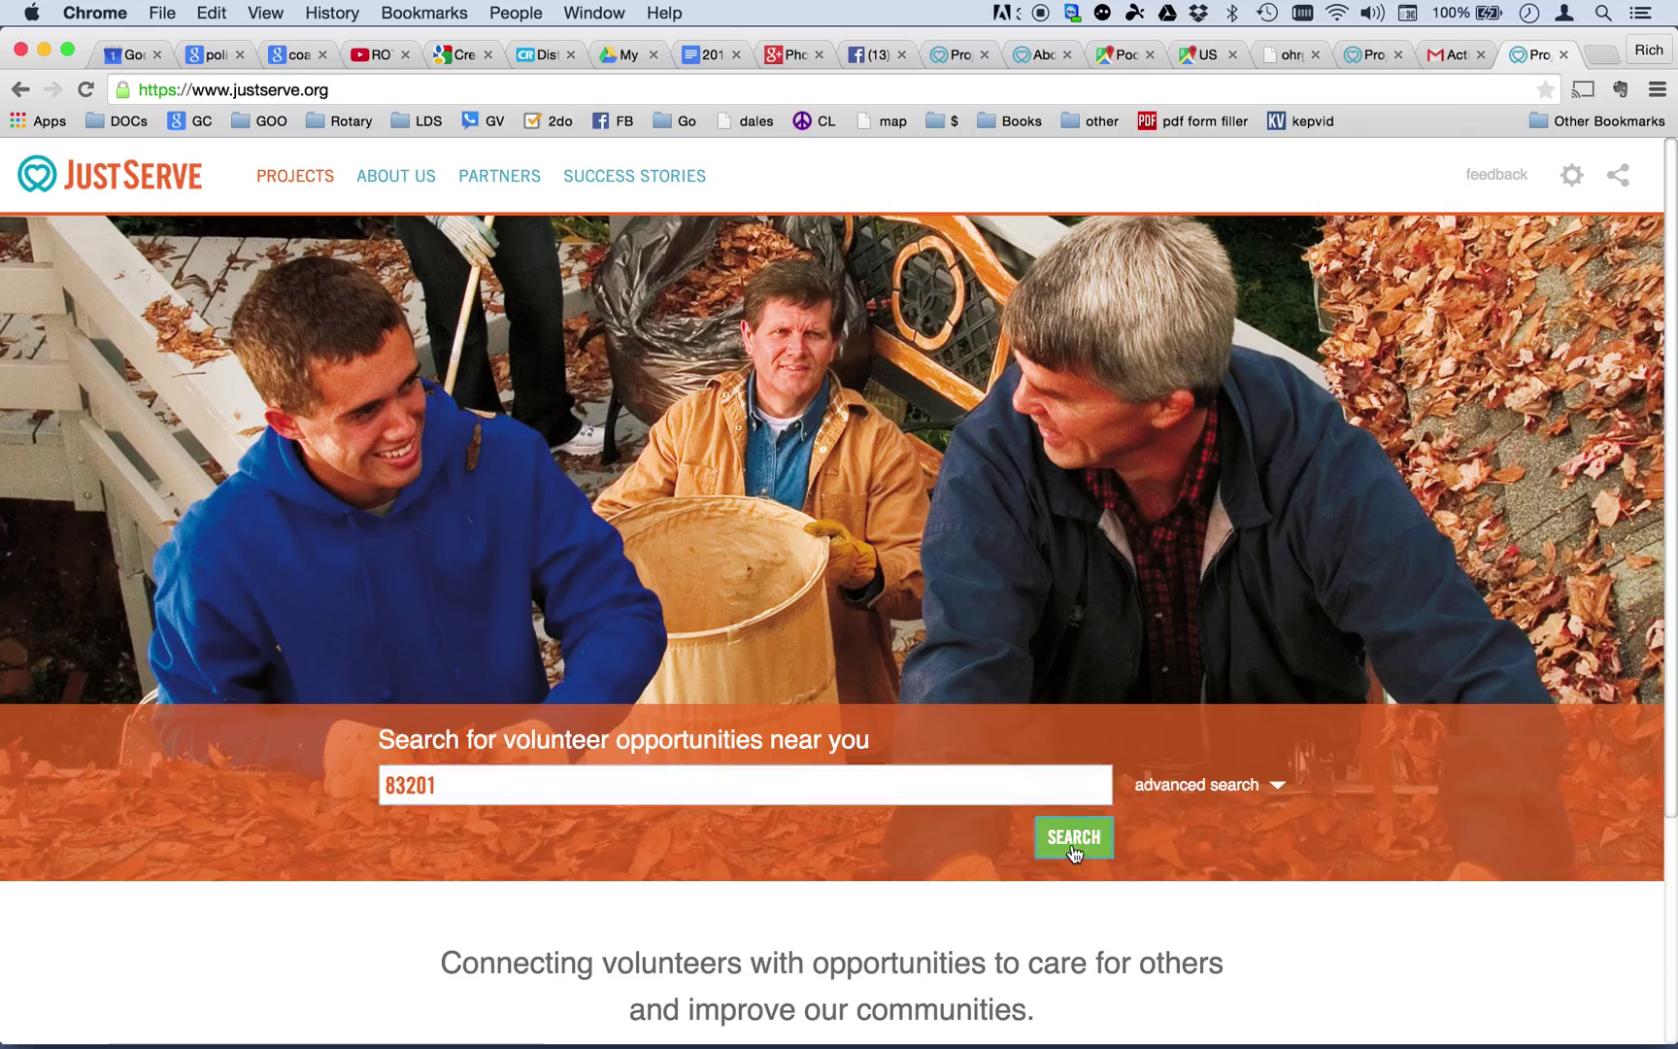
click(1072, 838)
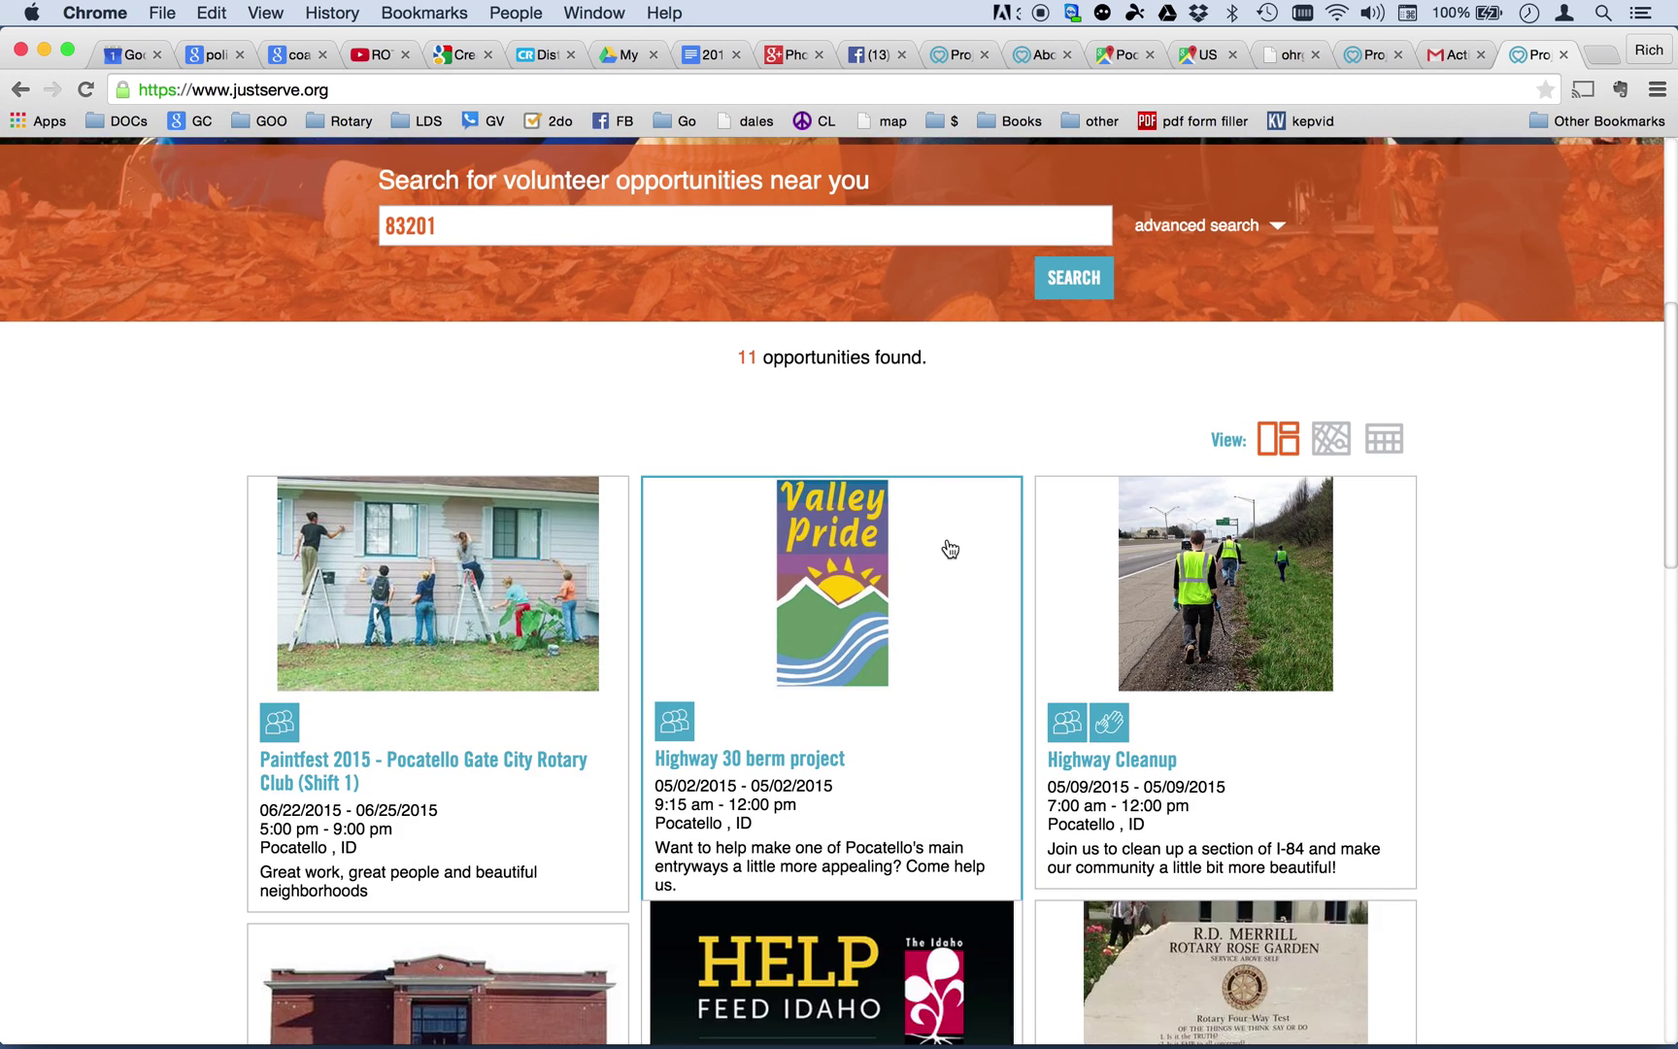
scroll(971, 689, down, 3)
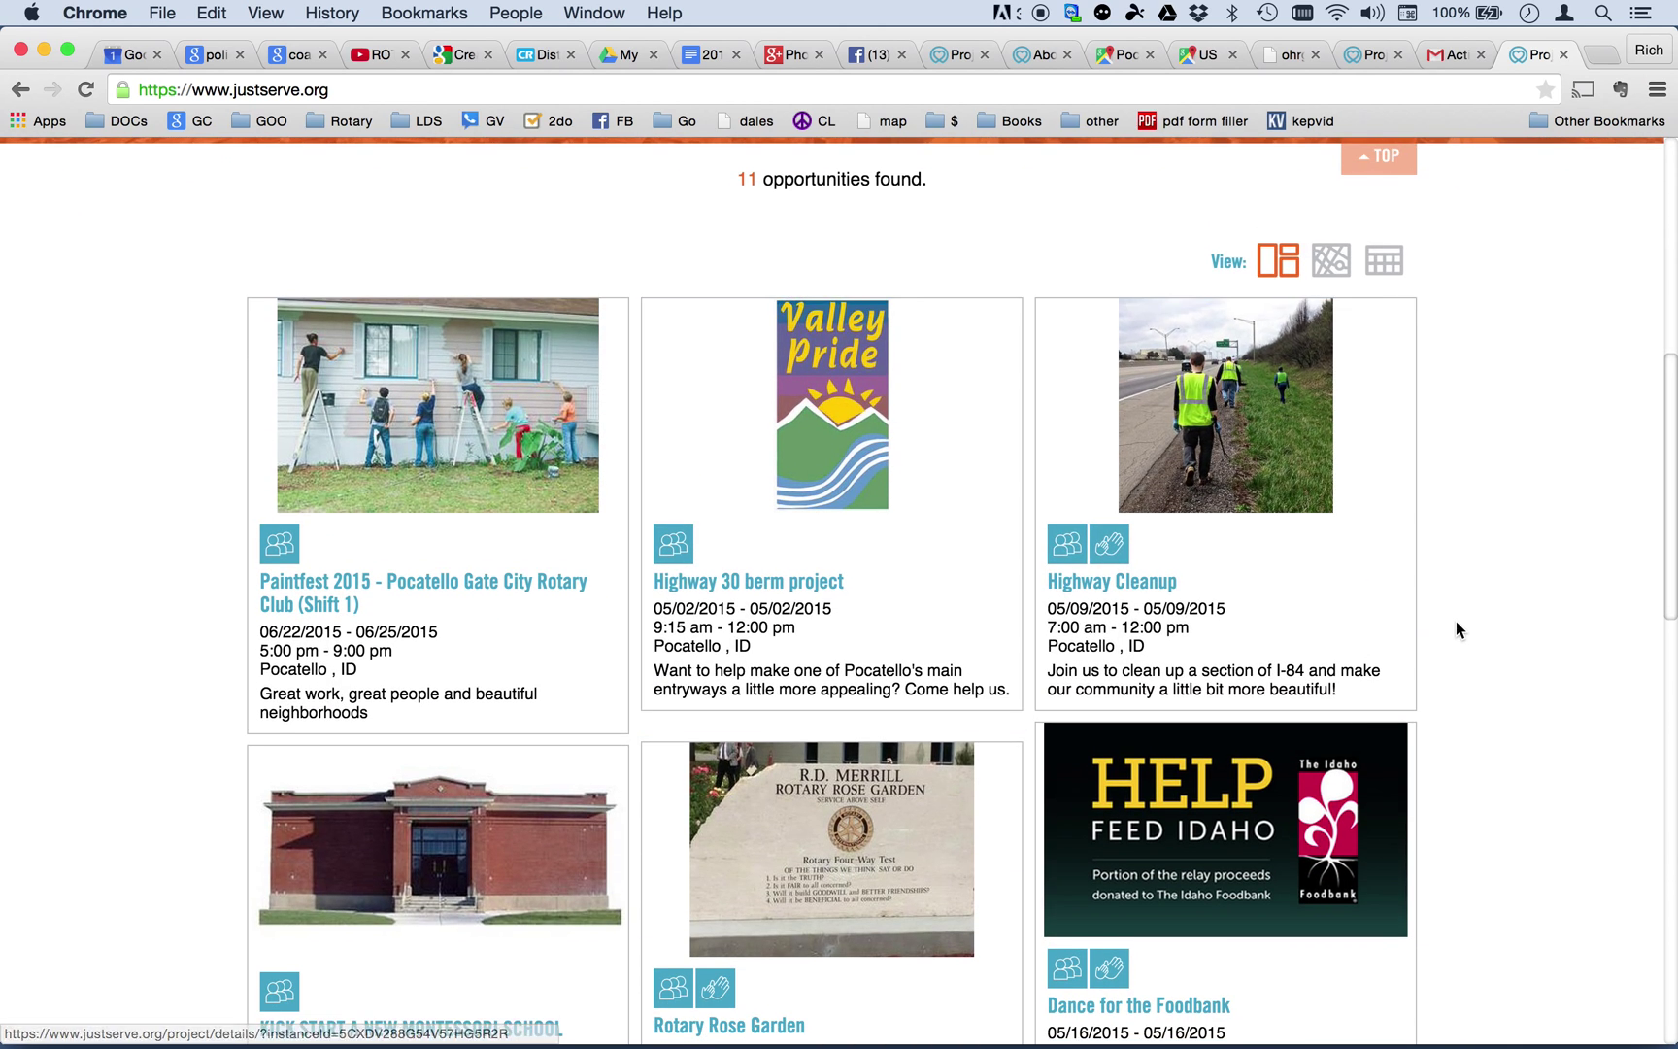
scroll(1455, 621, down, 5)
scroll(1455, 623, down, 7)
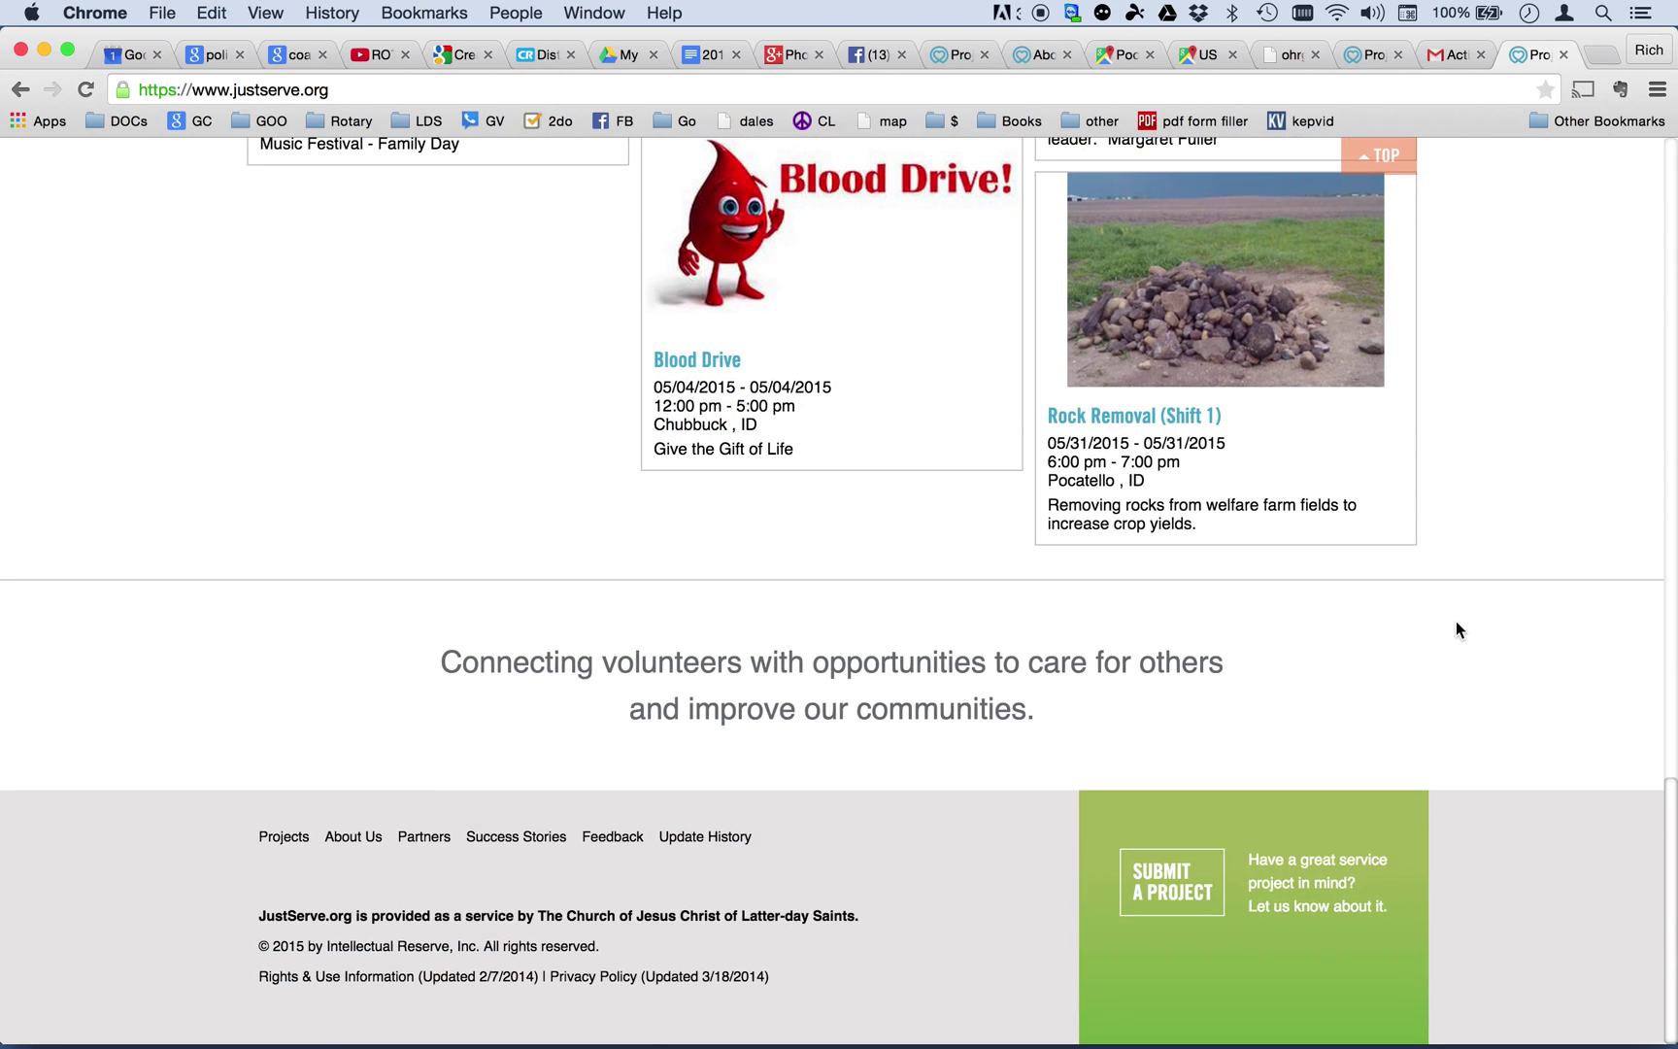
scroll(1455, 629, up, 5)
scroll(1456, 626, up, 10)
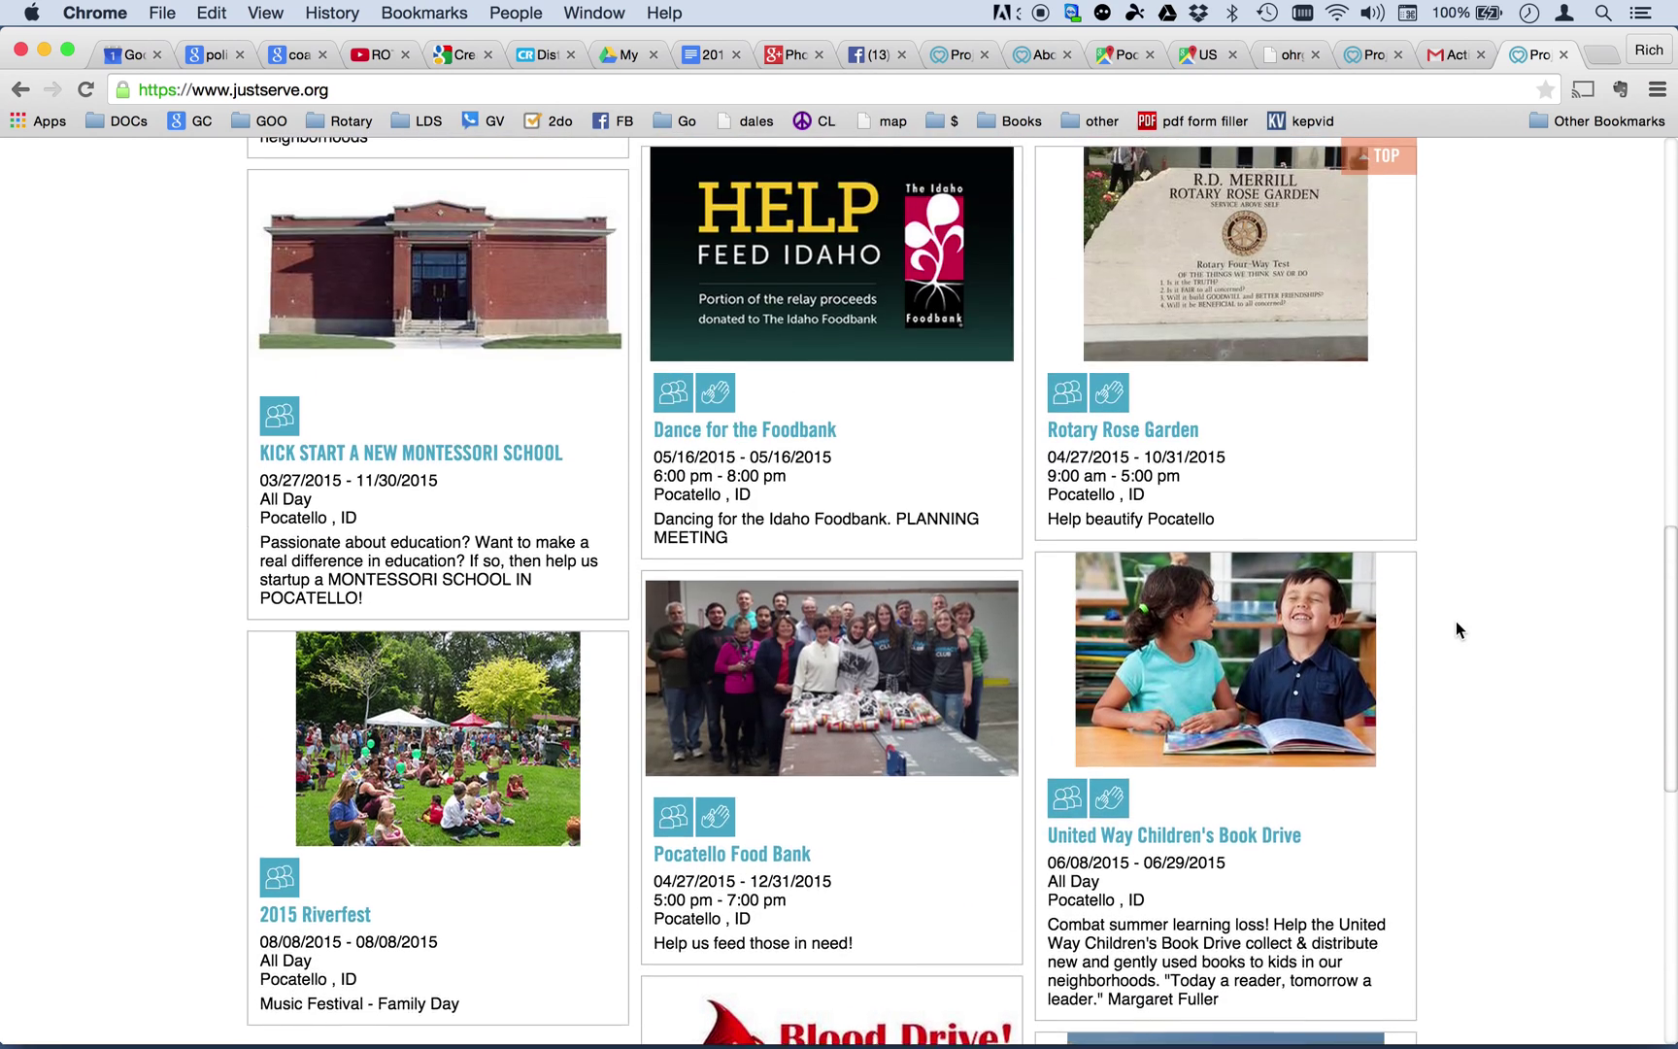
scroll(1456, 623, up, 4)
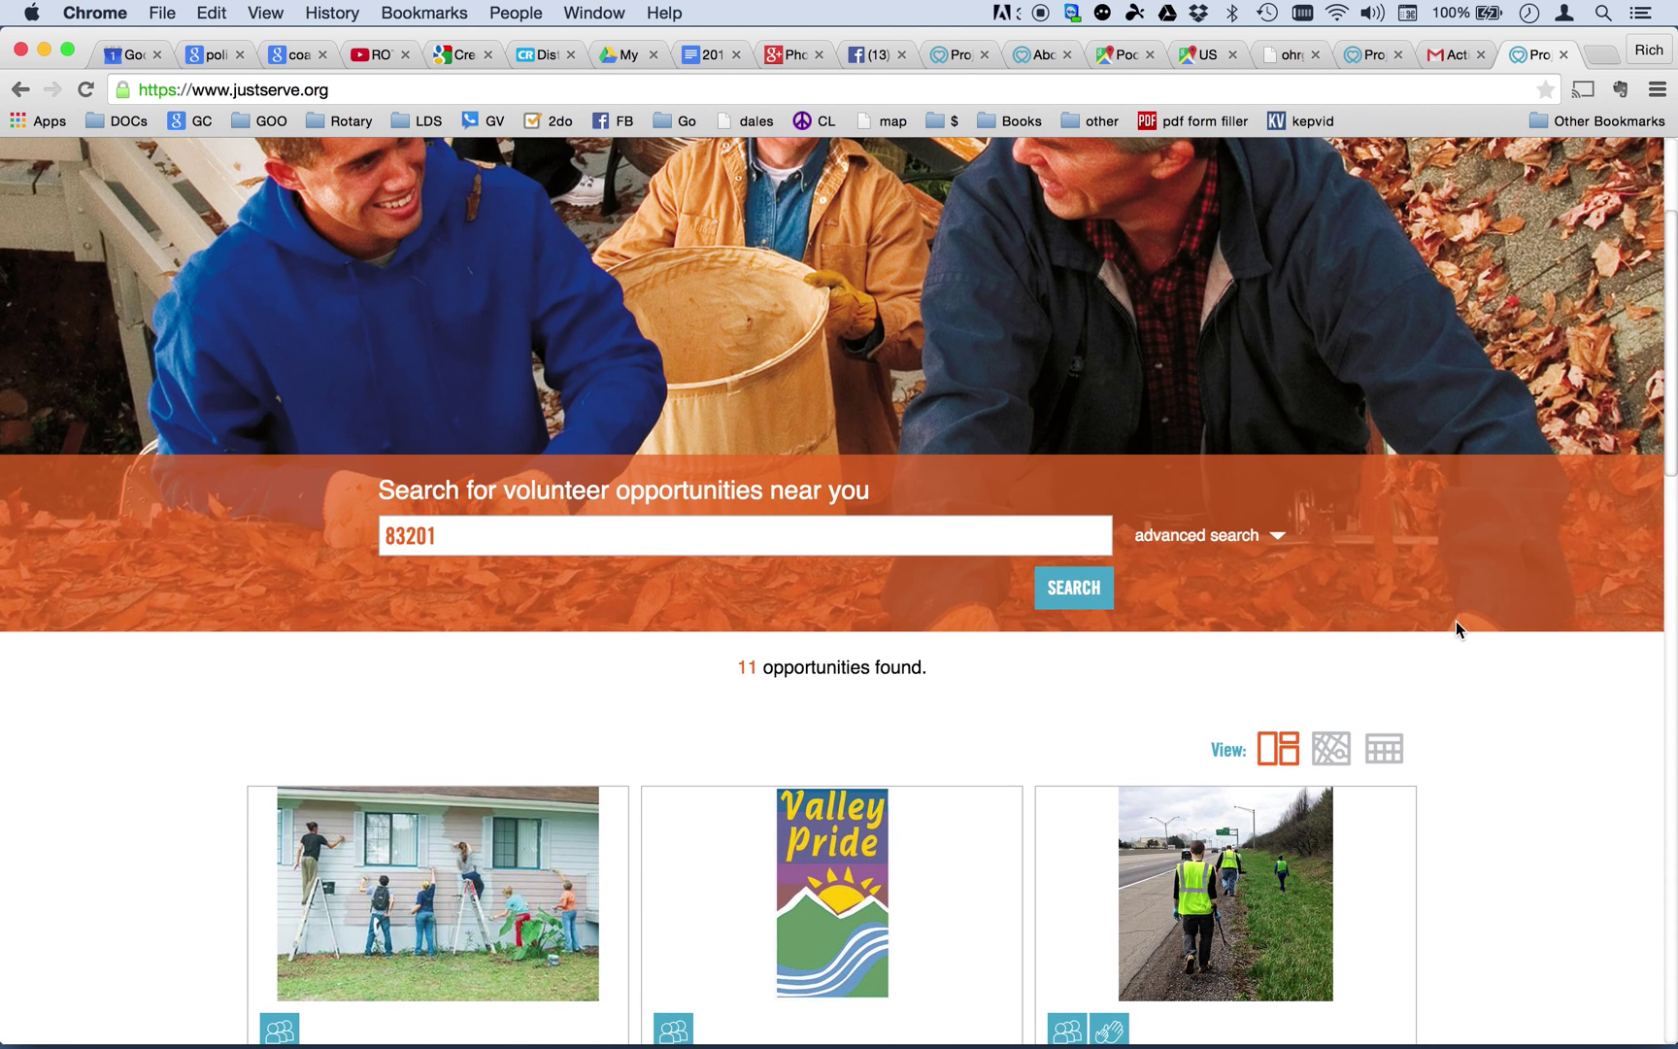
scroll(1455, 620, up, 1)
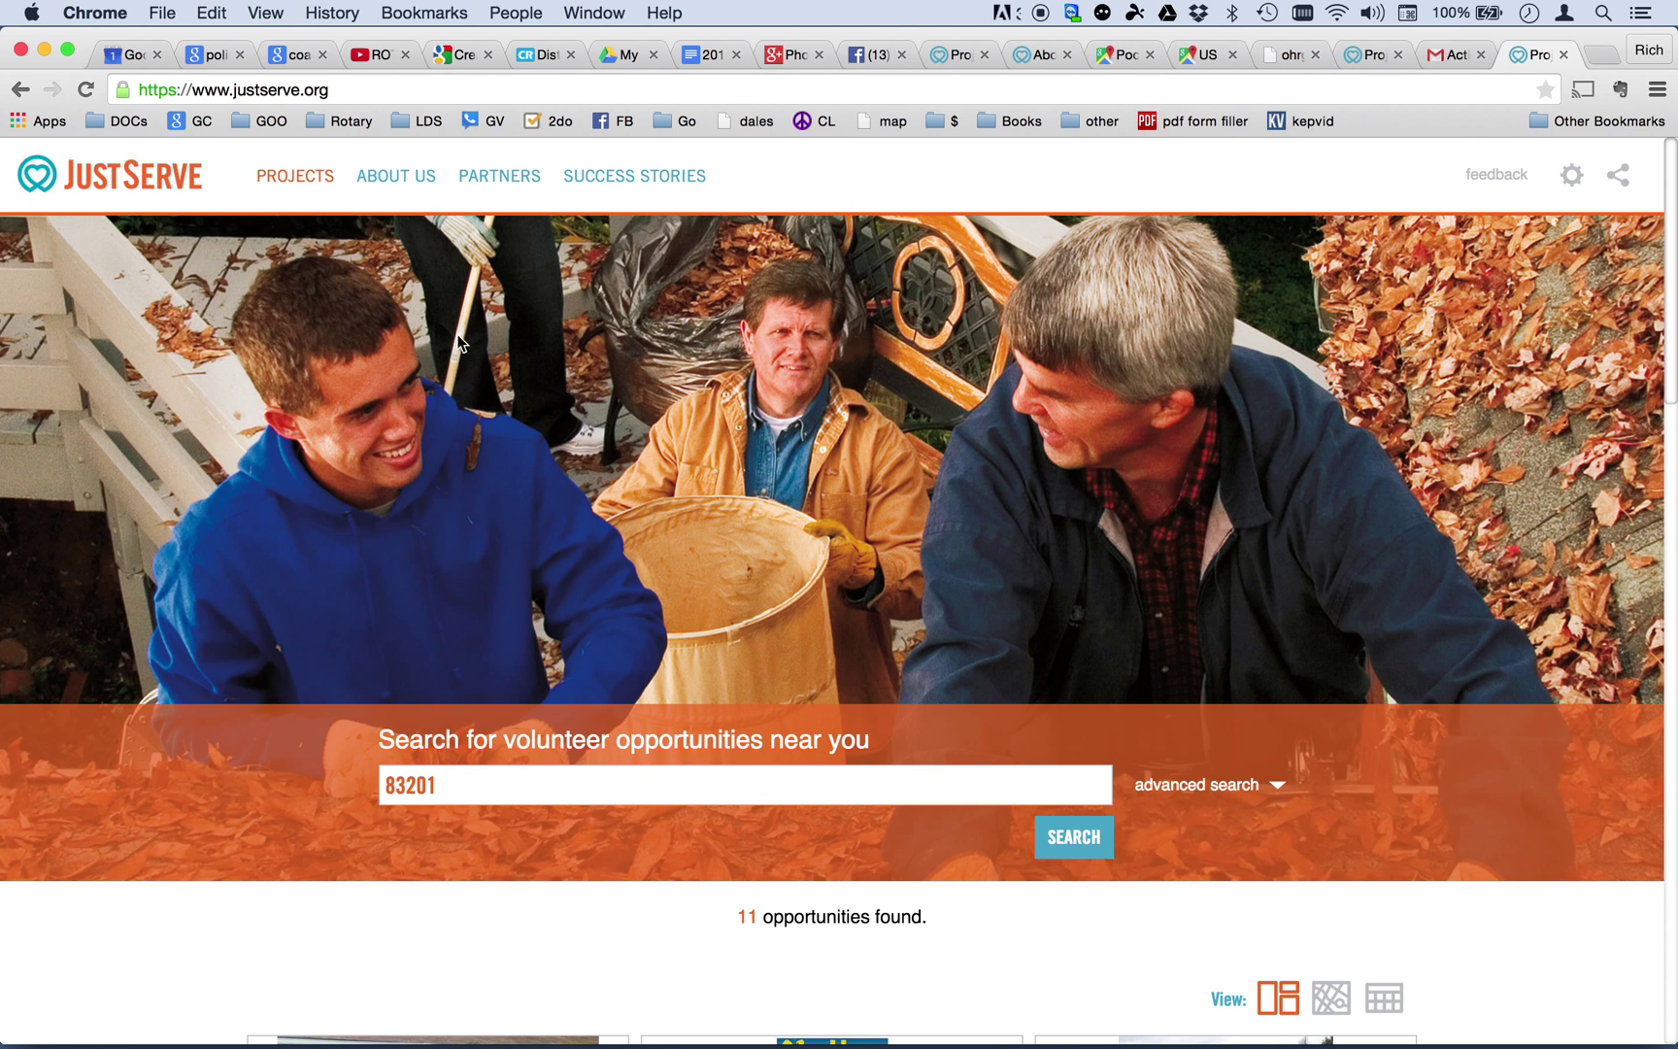
scroll(1245, 555, down, 4)
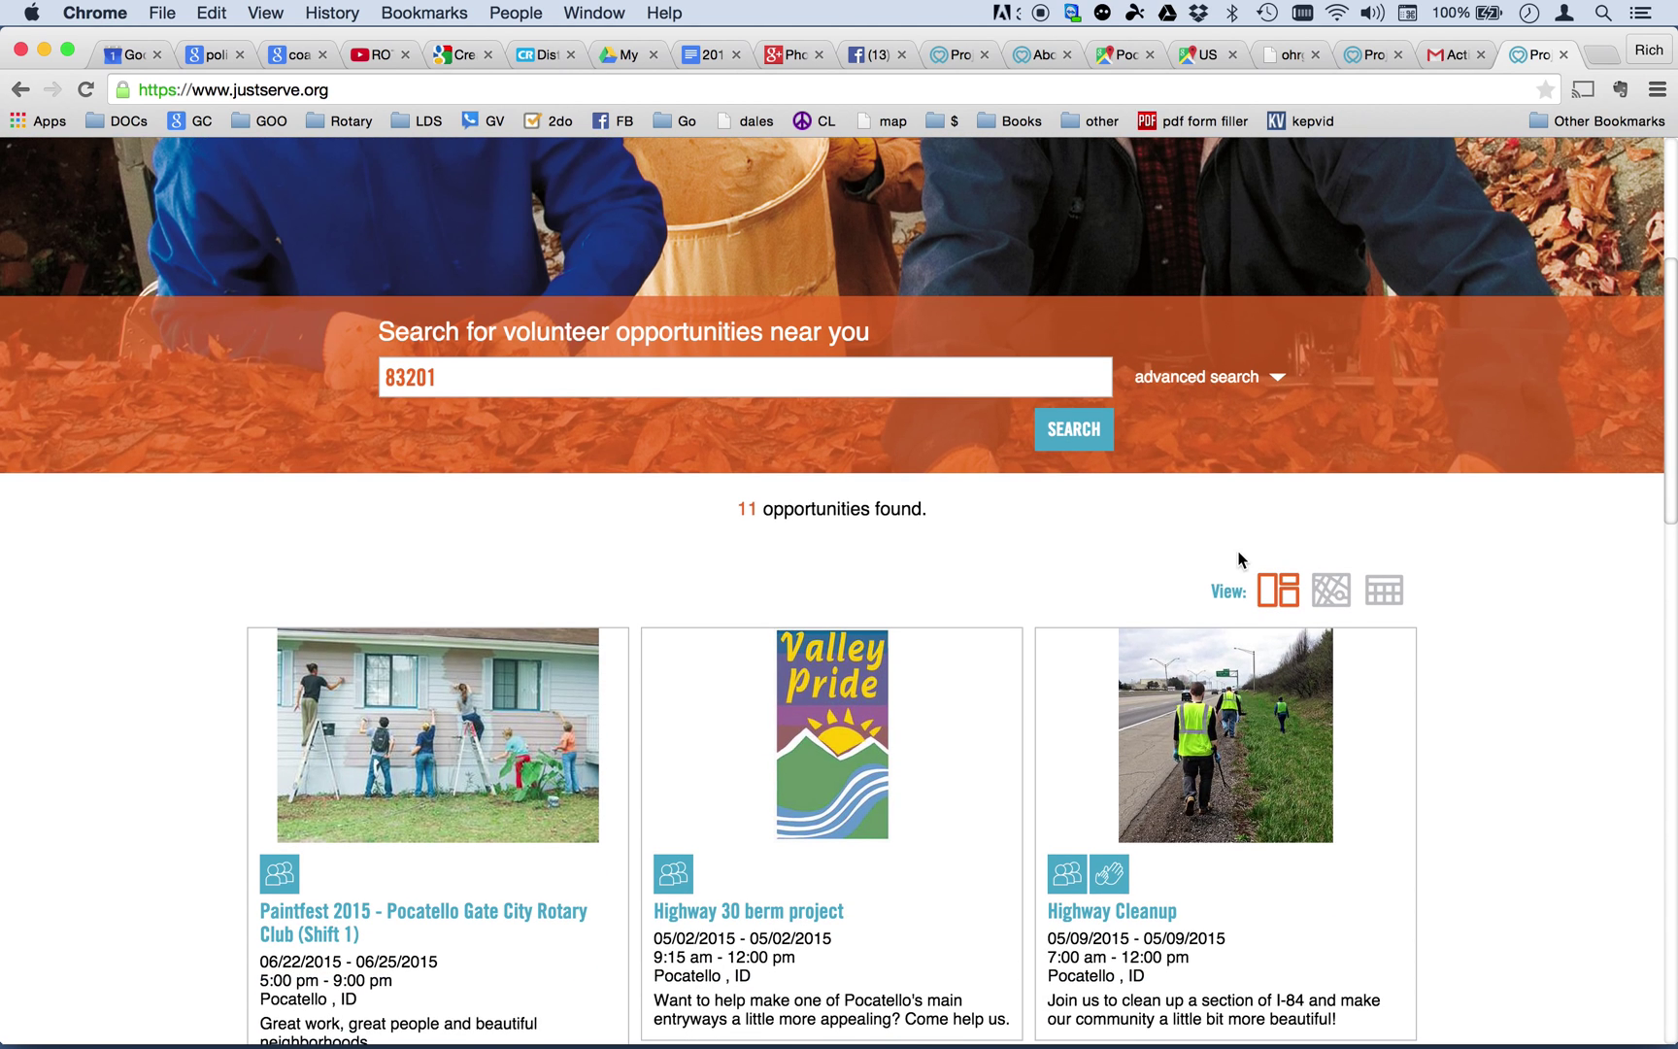
Switch the results to map view, then to the 04/26–05/02/2015 week calendar.
click(1330, 590)
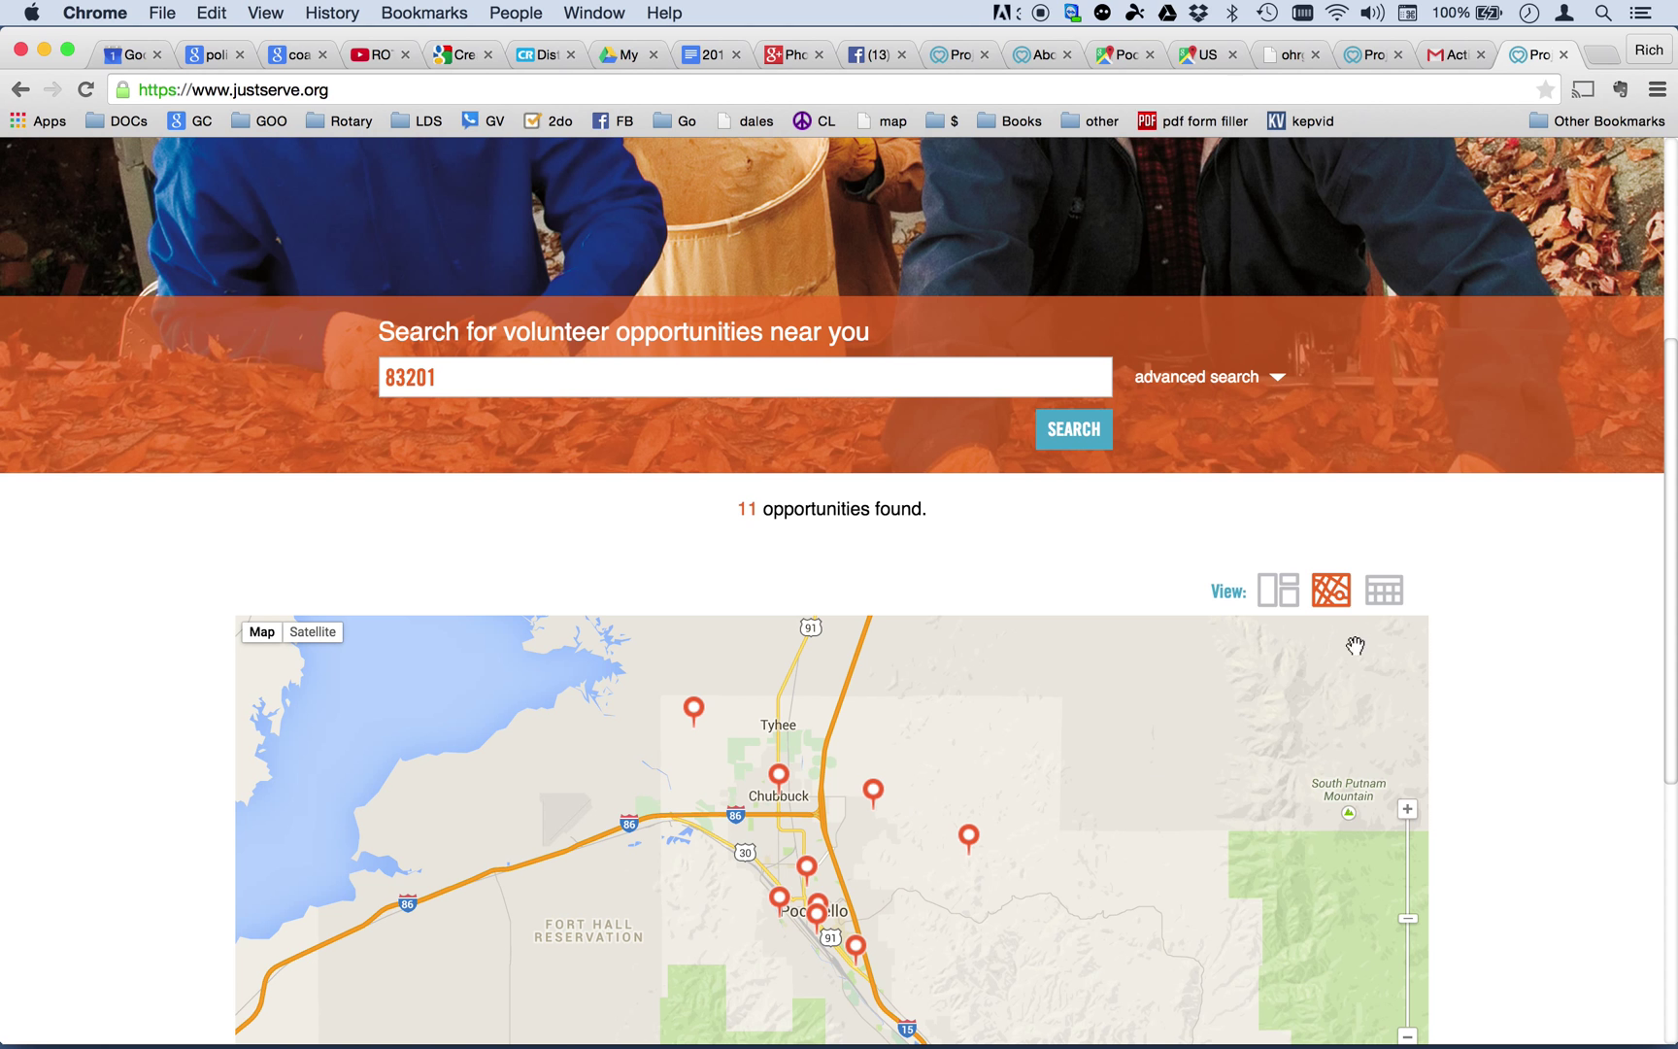
click(1386, 594)
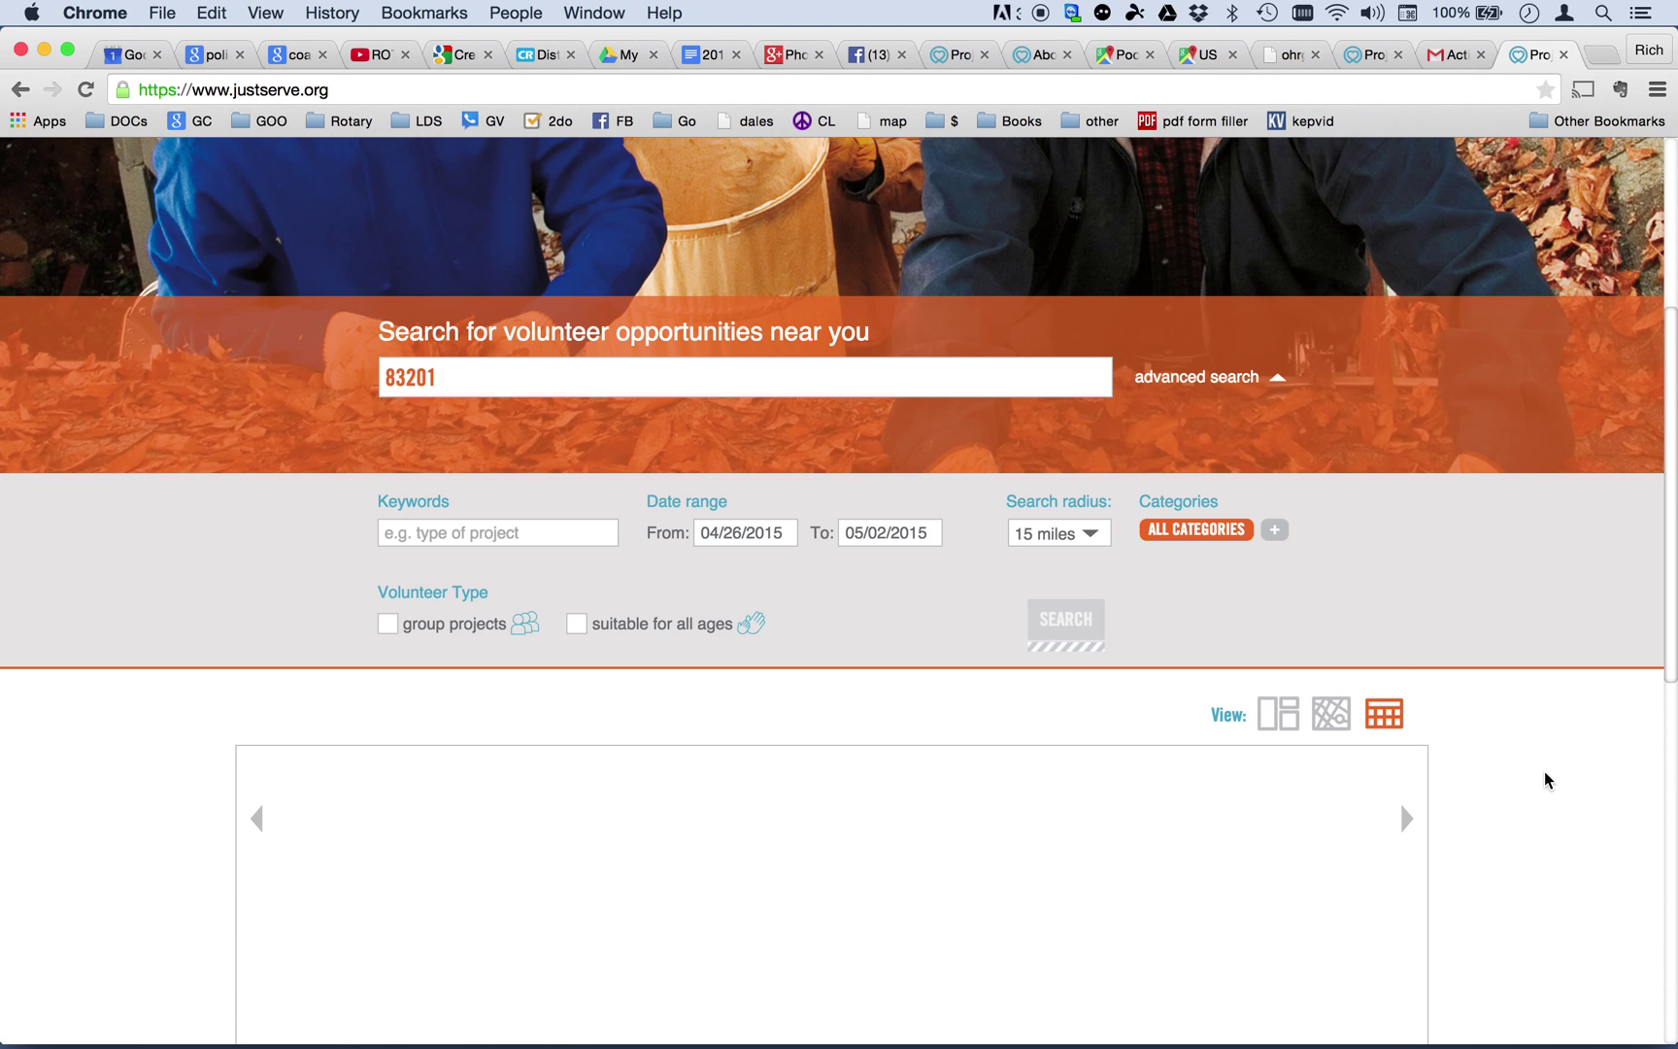
scroll(1533, 769, down, 1)
scroll(1533, 769, down, 5)
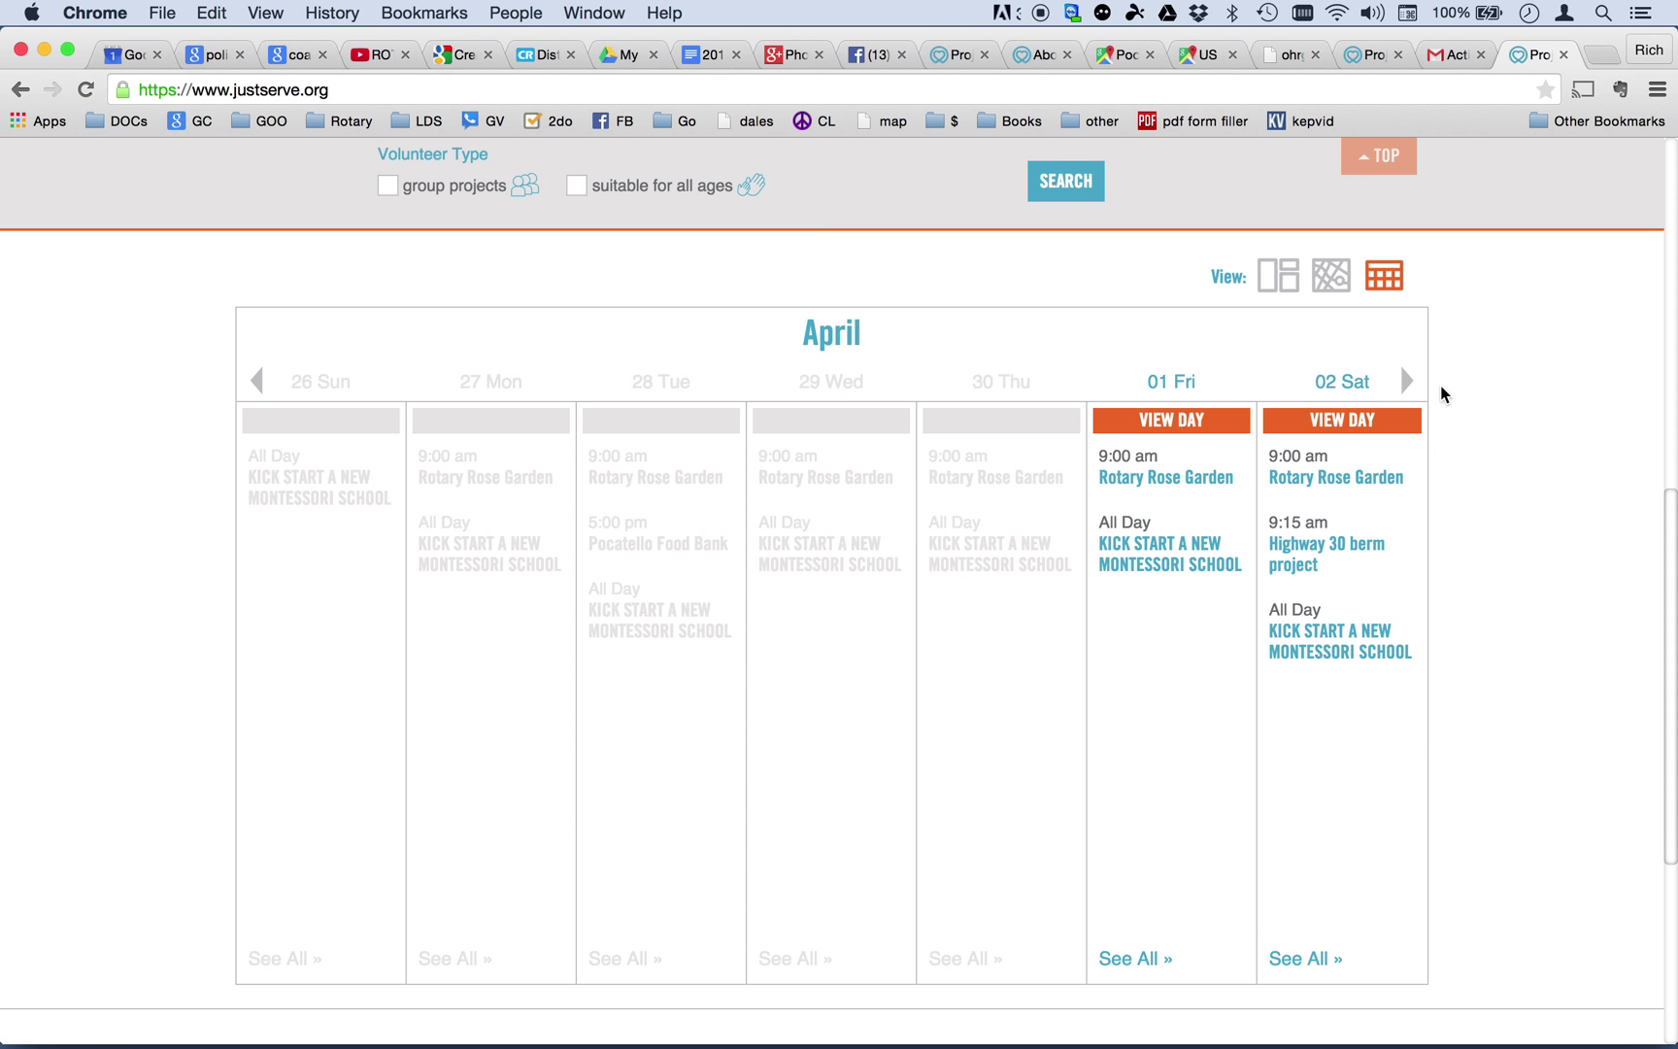
scroll(1472, 337, up, 2)
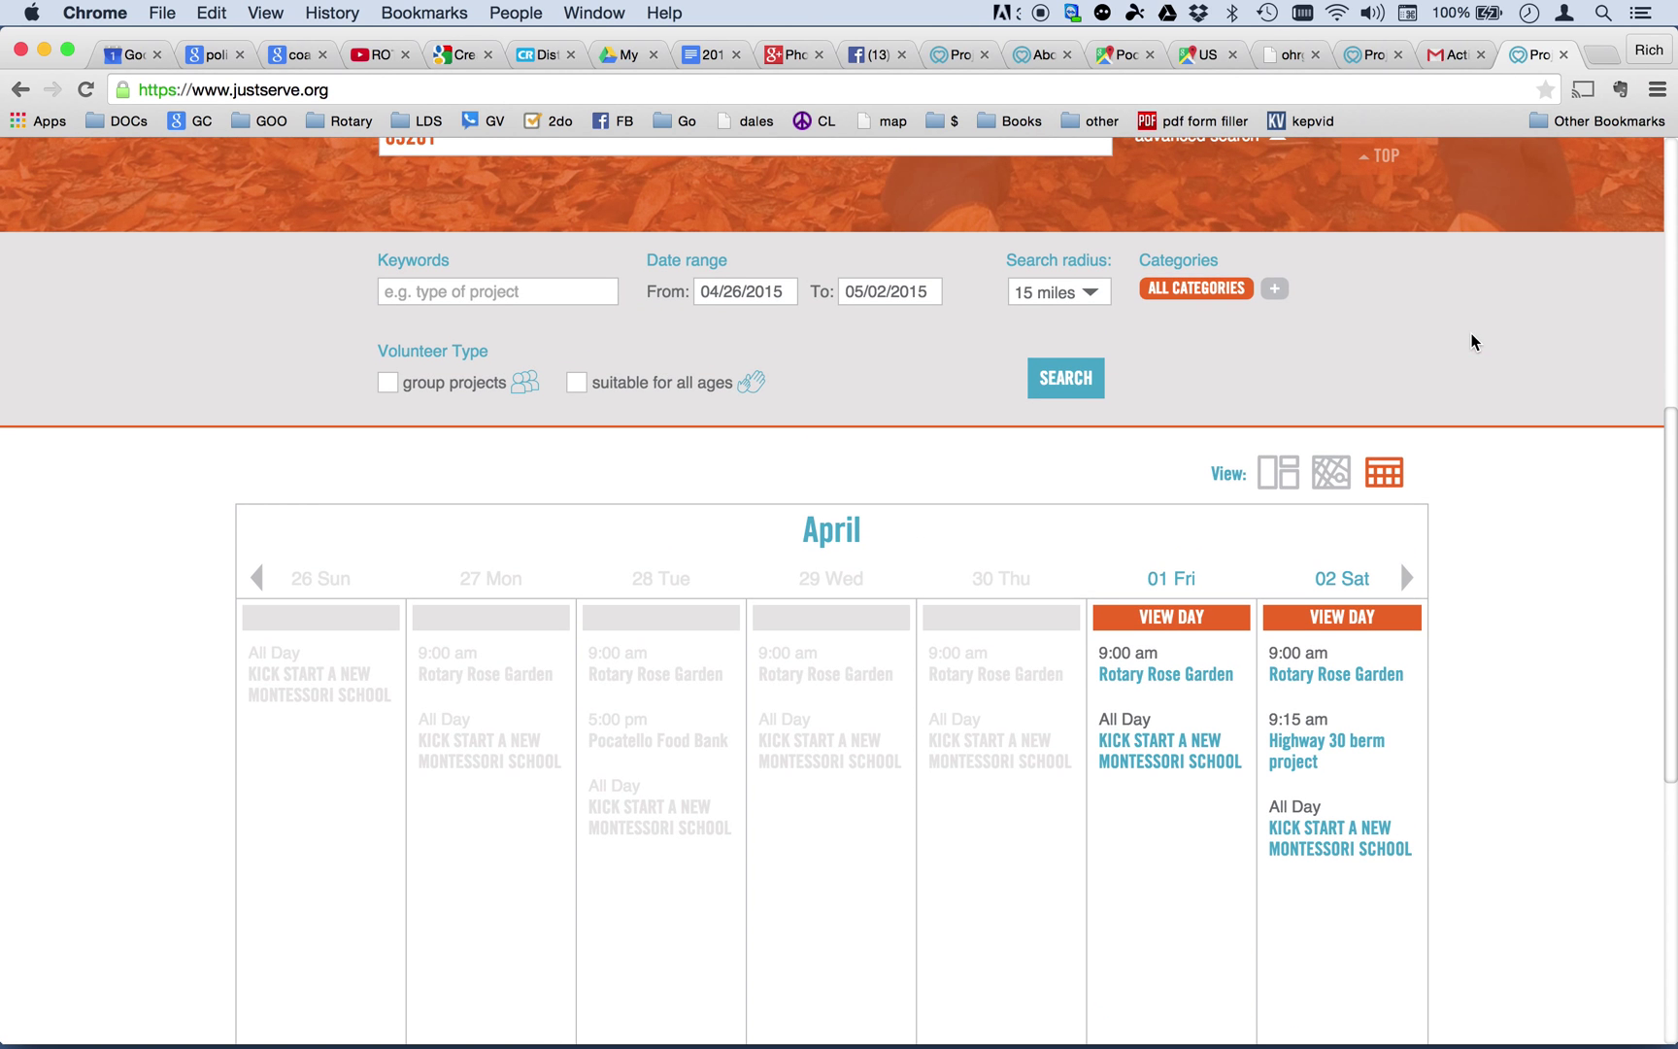
scroll(1474, 772, up, 3)
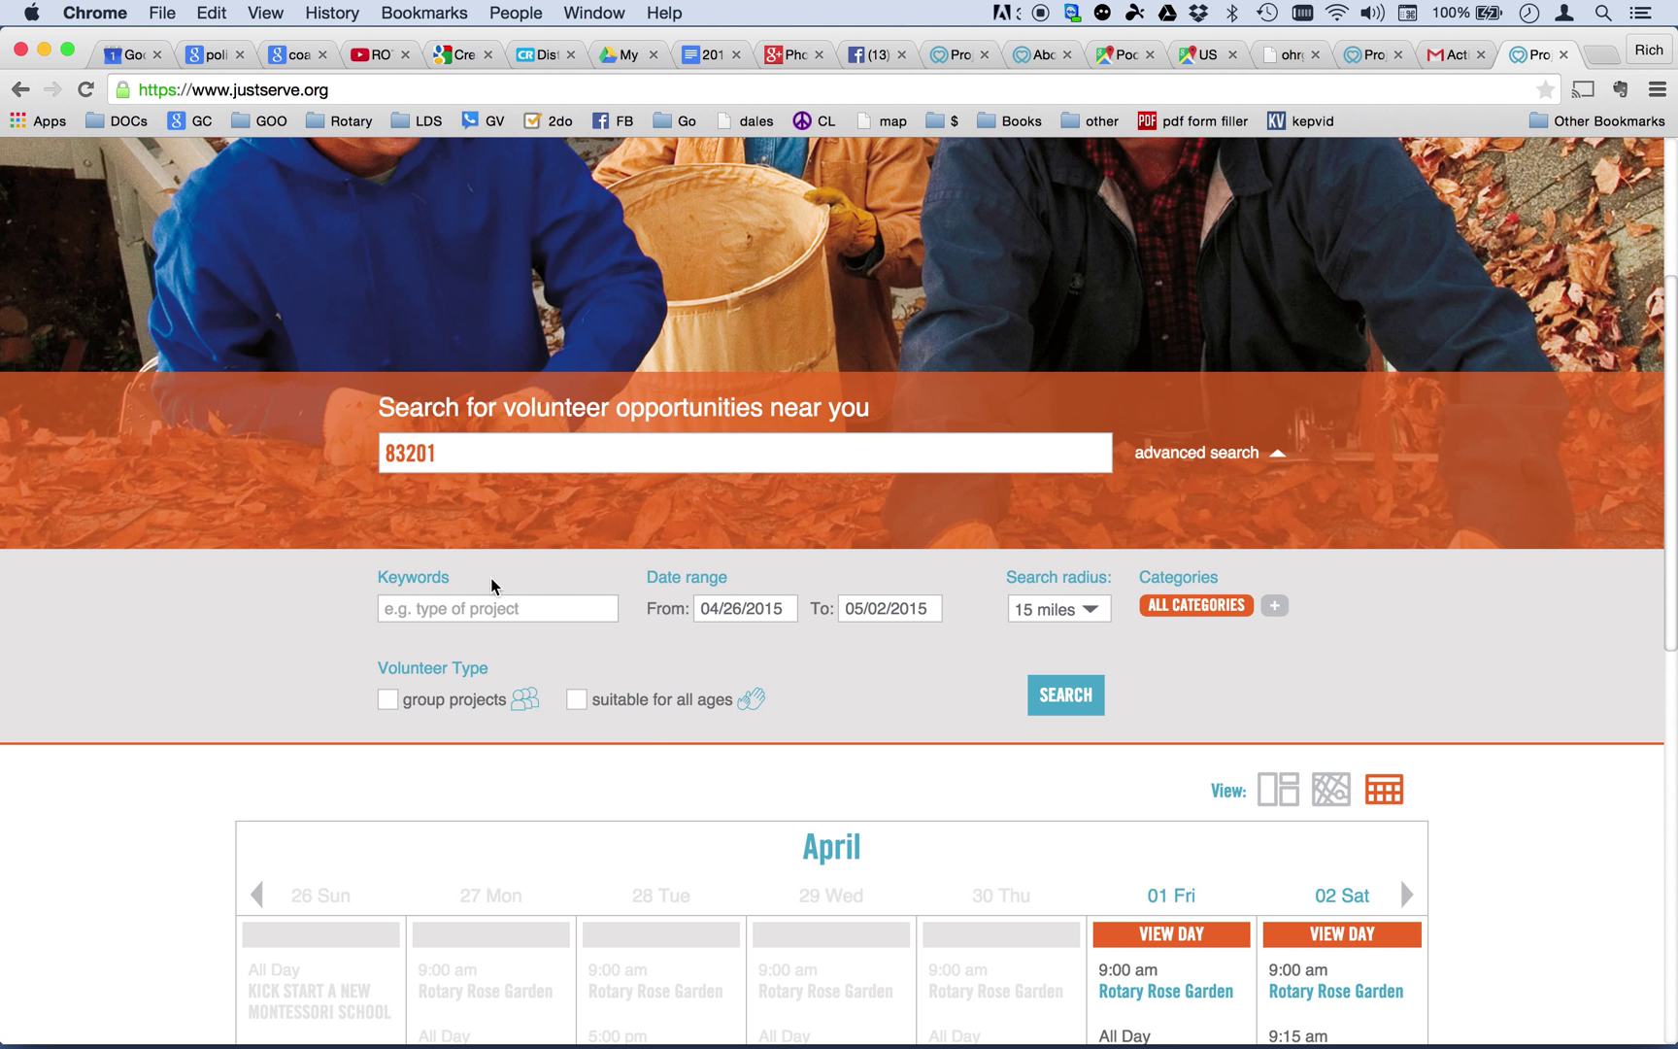
scroll(906, 685, up, 3)
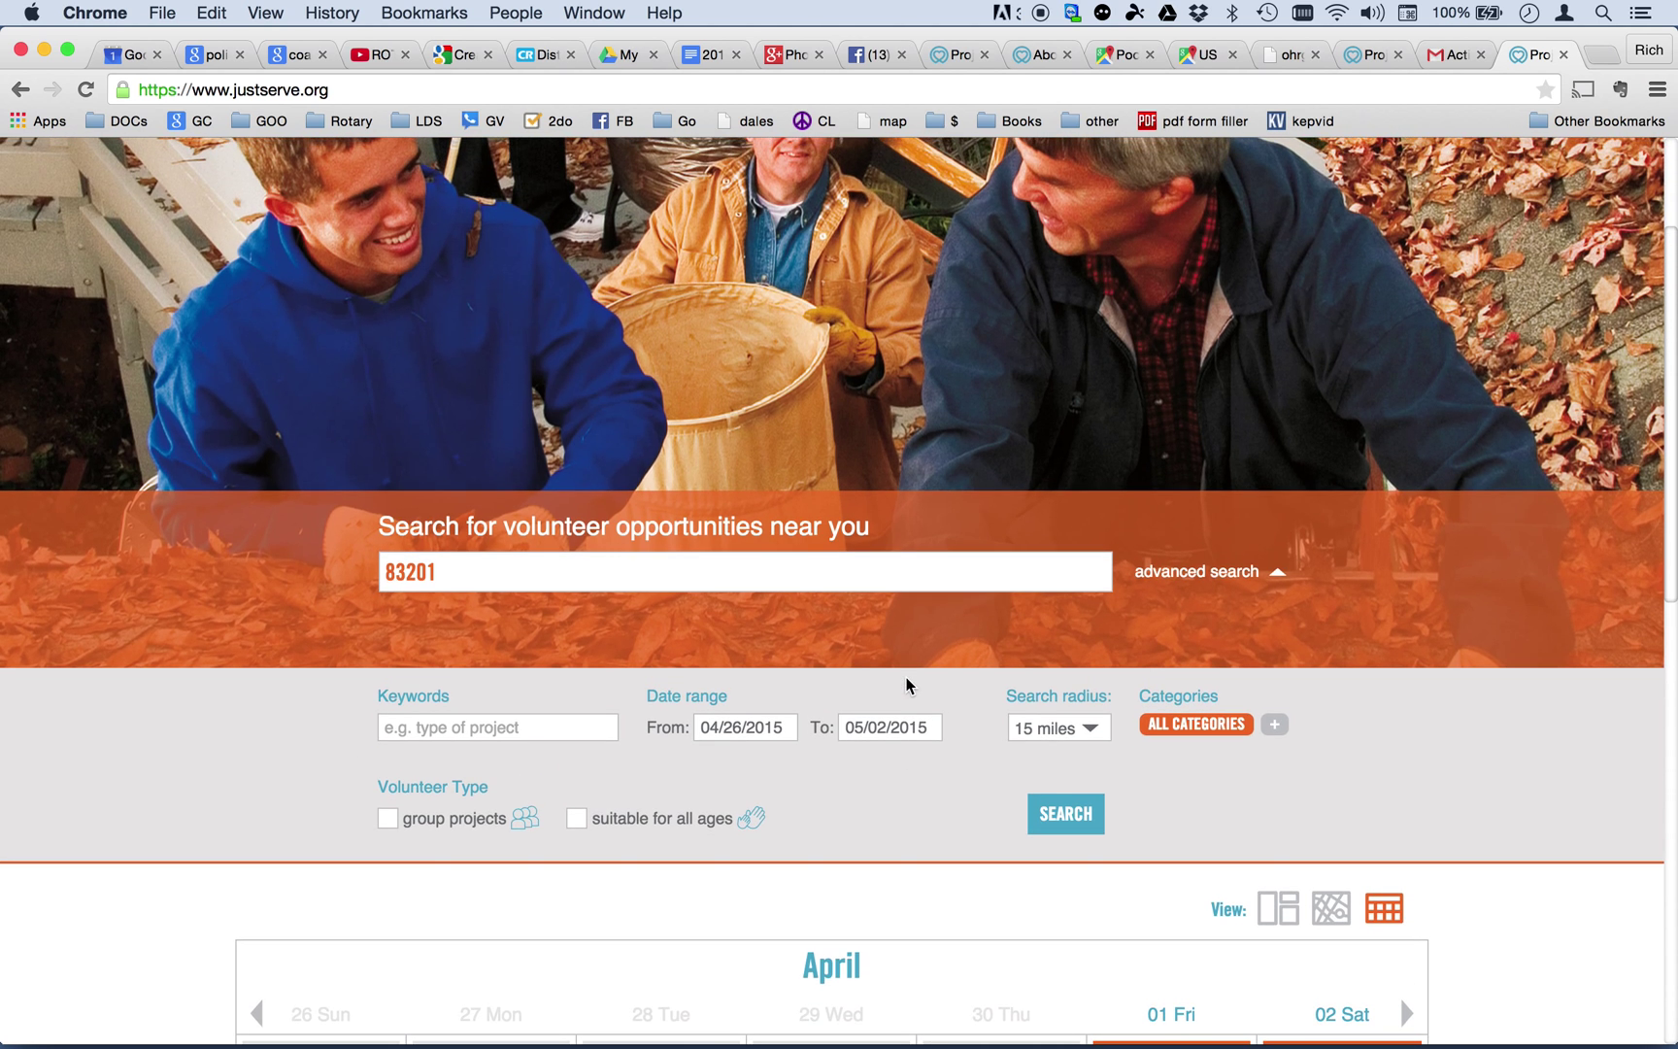
scroll(1262, 594, up, 3)
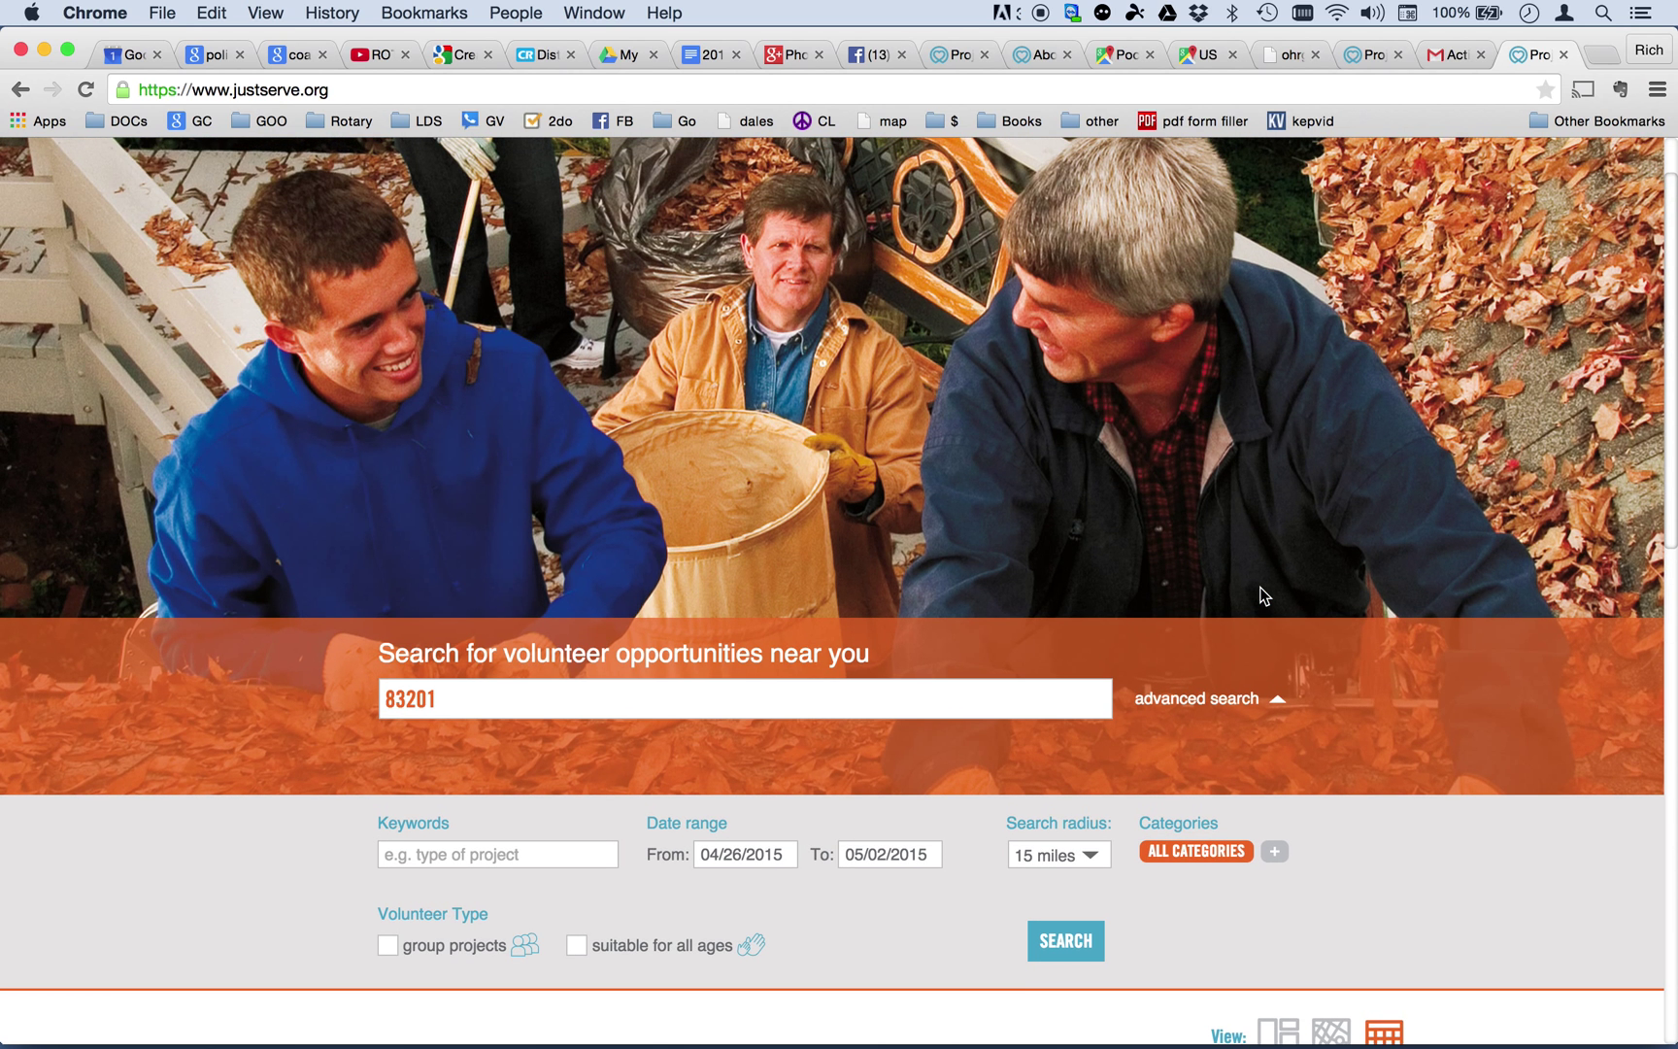
scroll(1393, 667, up, 1)
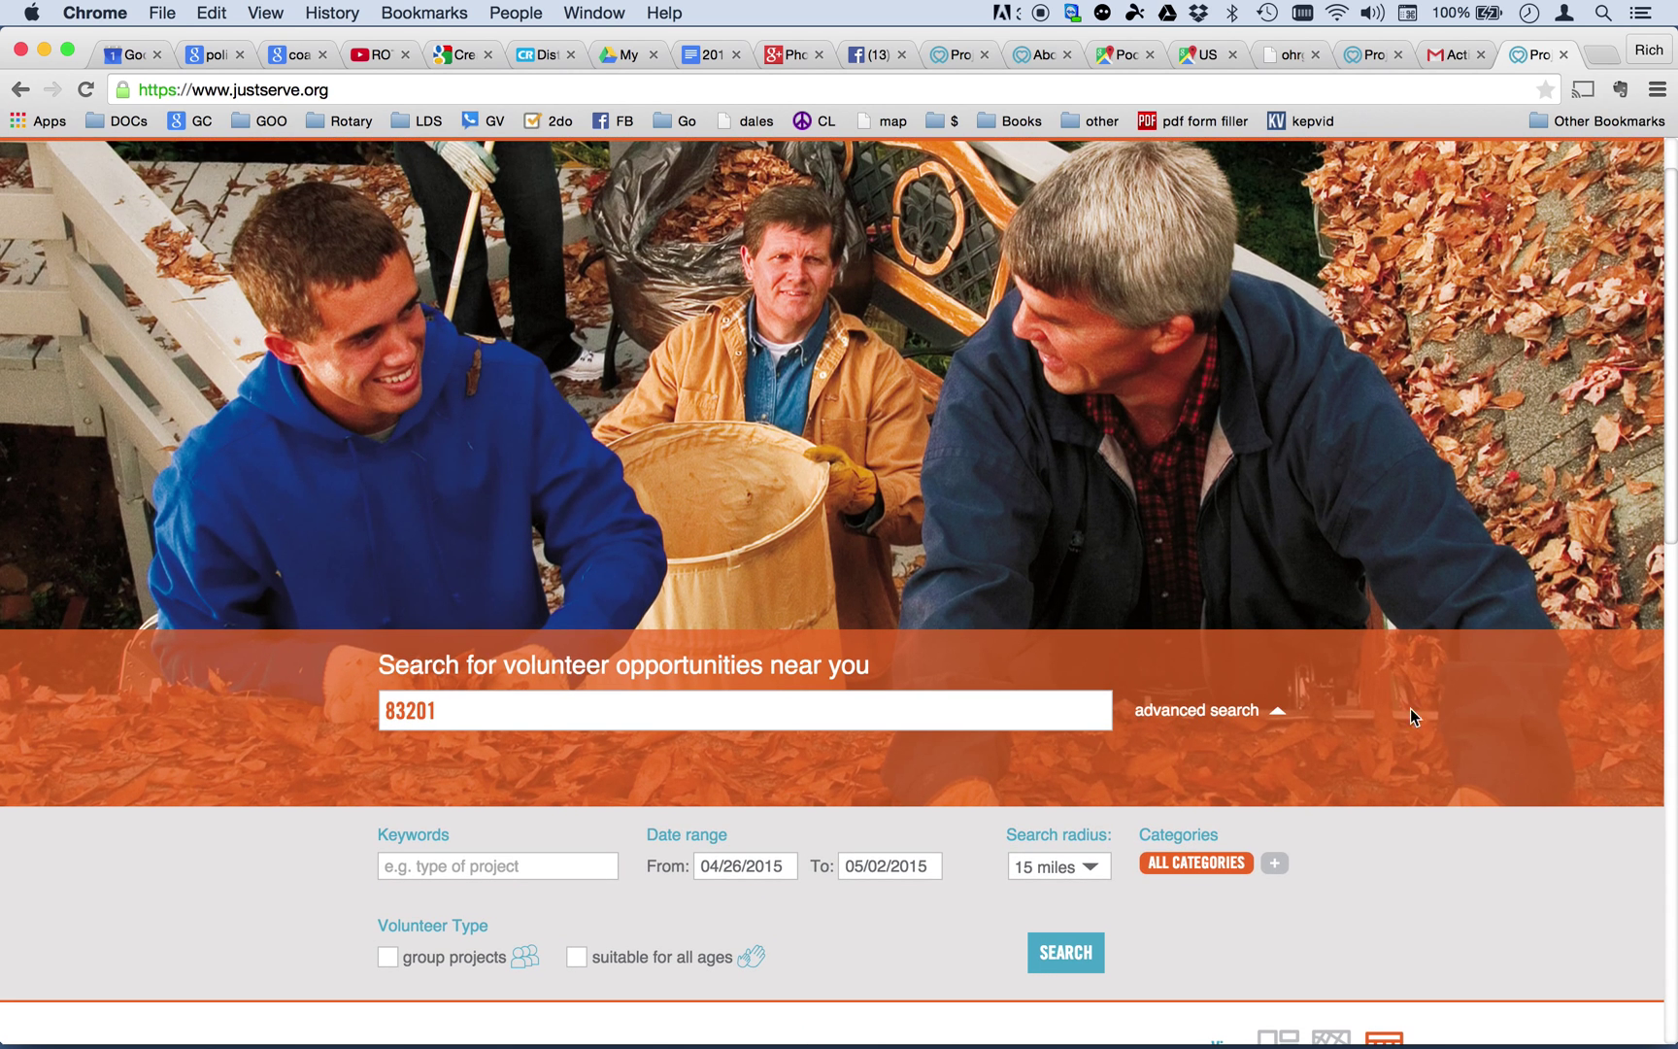
scroll(1408, 694, down, 20)
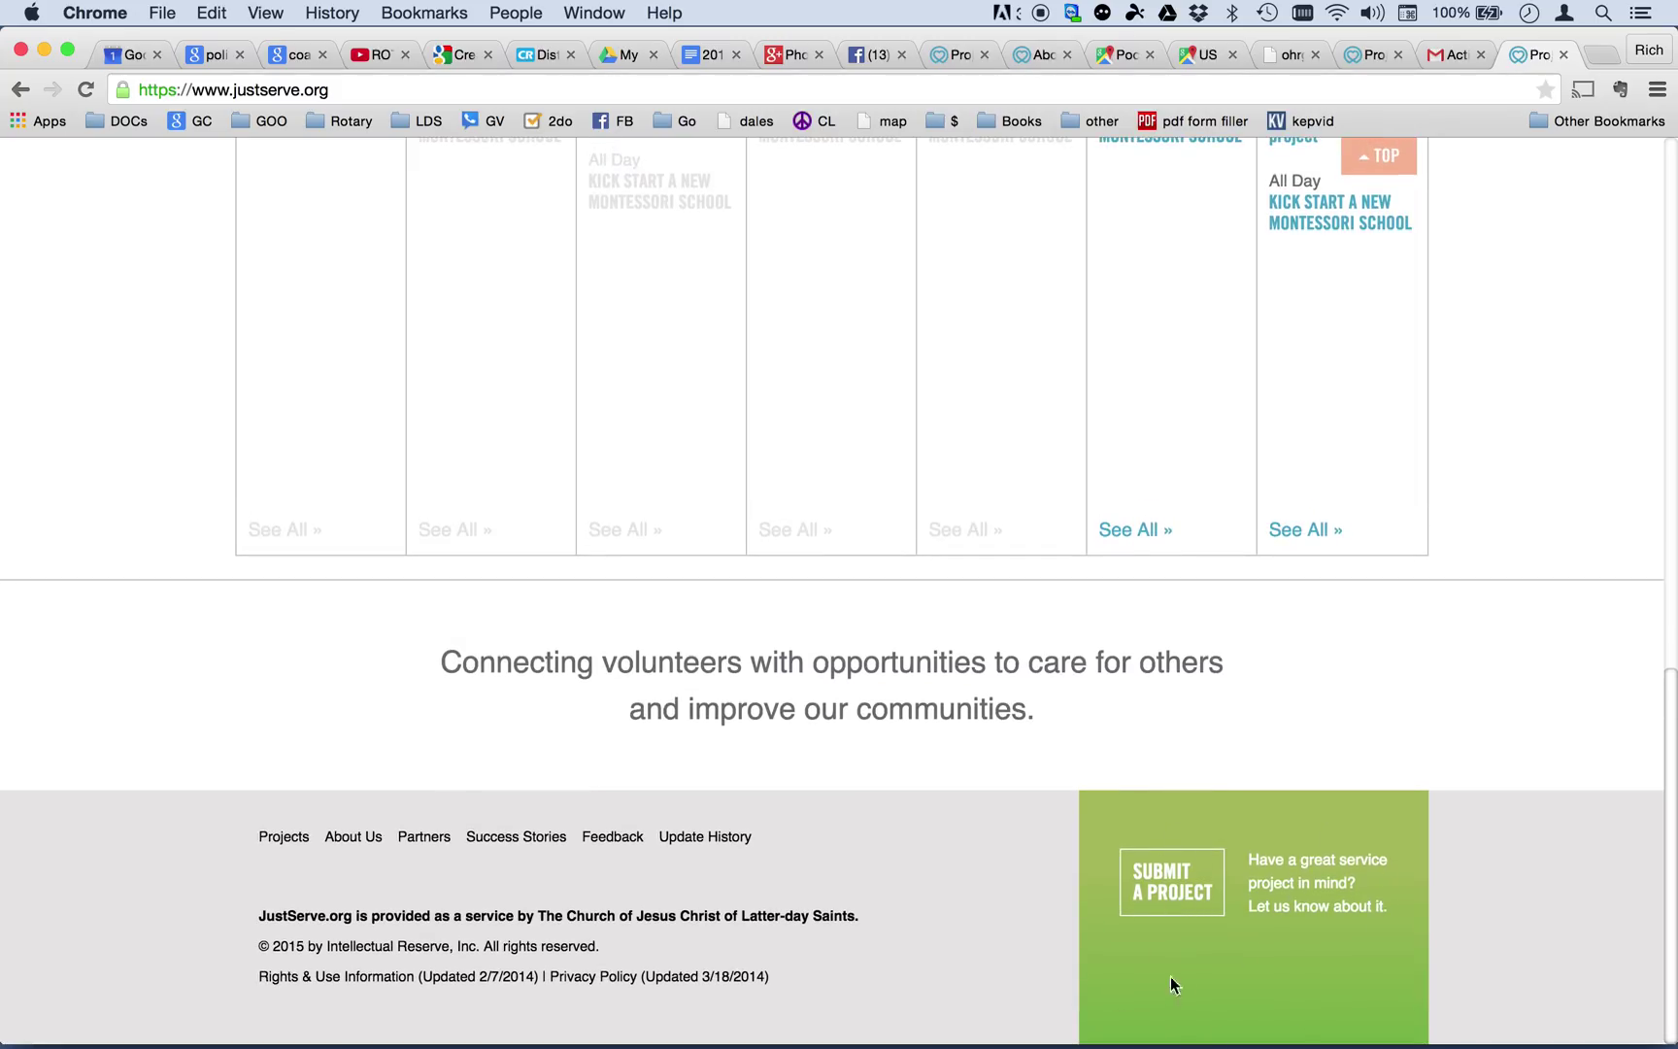
Open Submit a Project, confirm the guidelines are understood, and start the Project Wizard.
click(1164, 894)
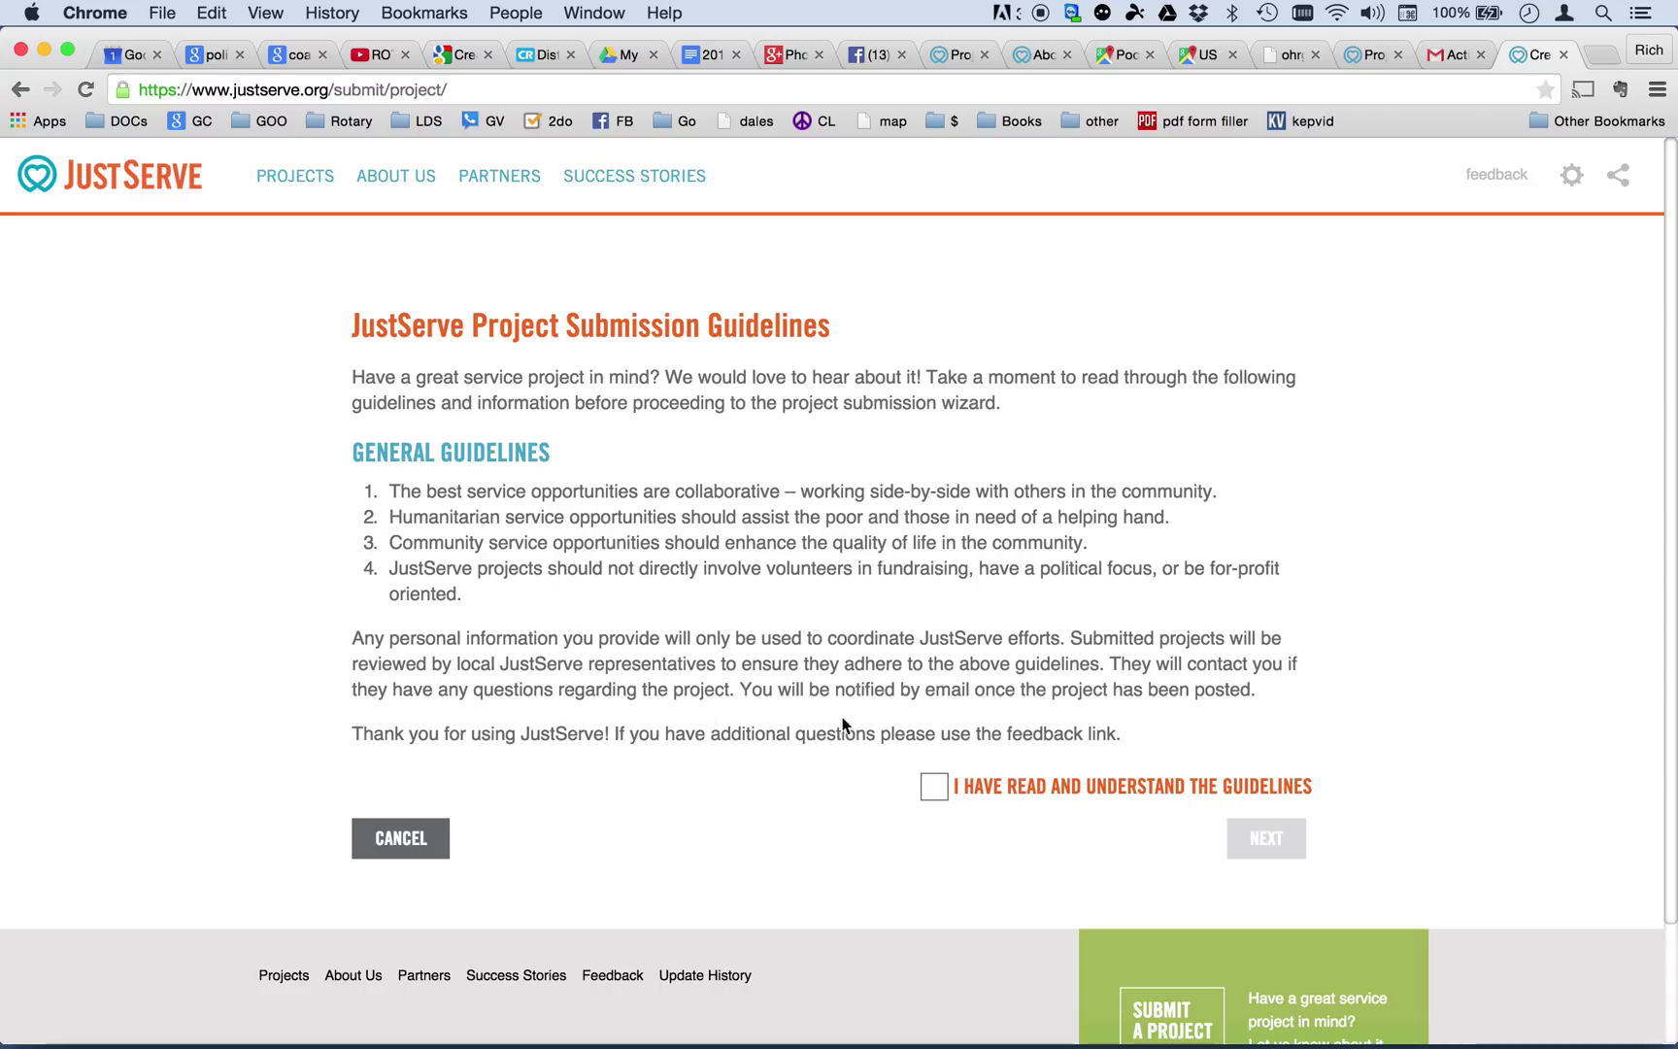
click(933, 787)
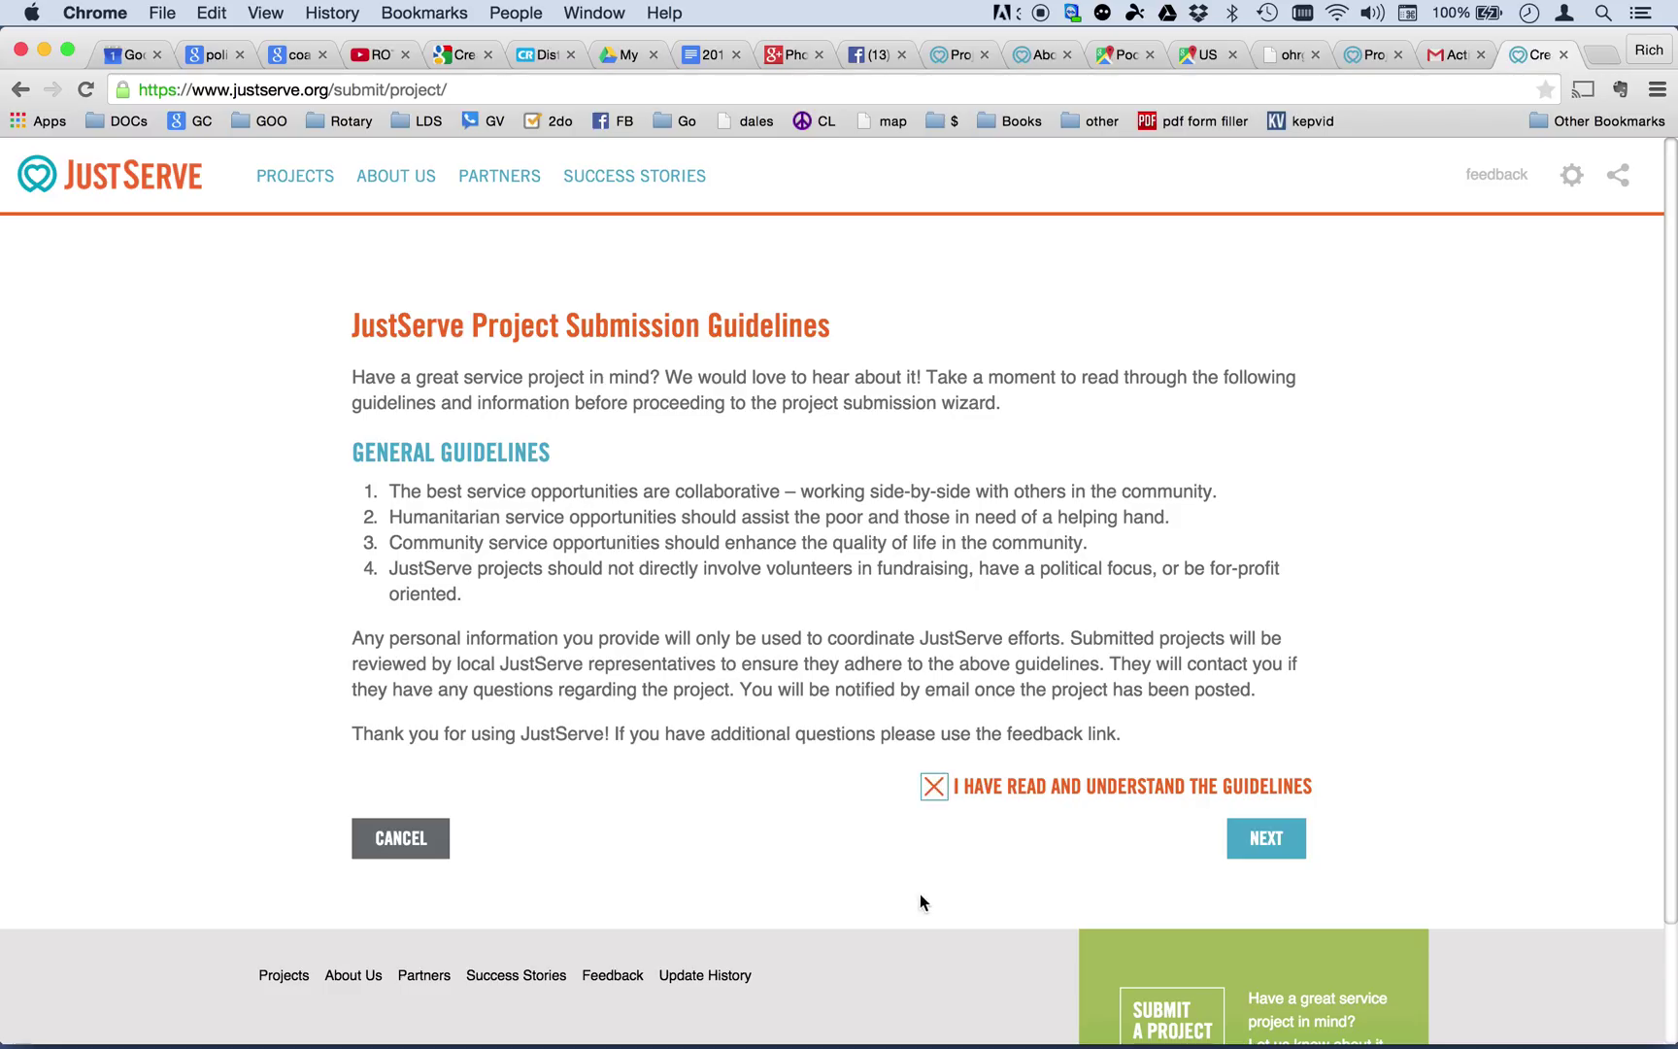
click(1270, 841)
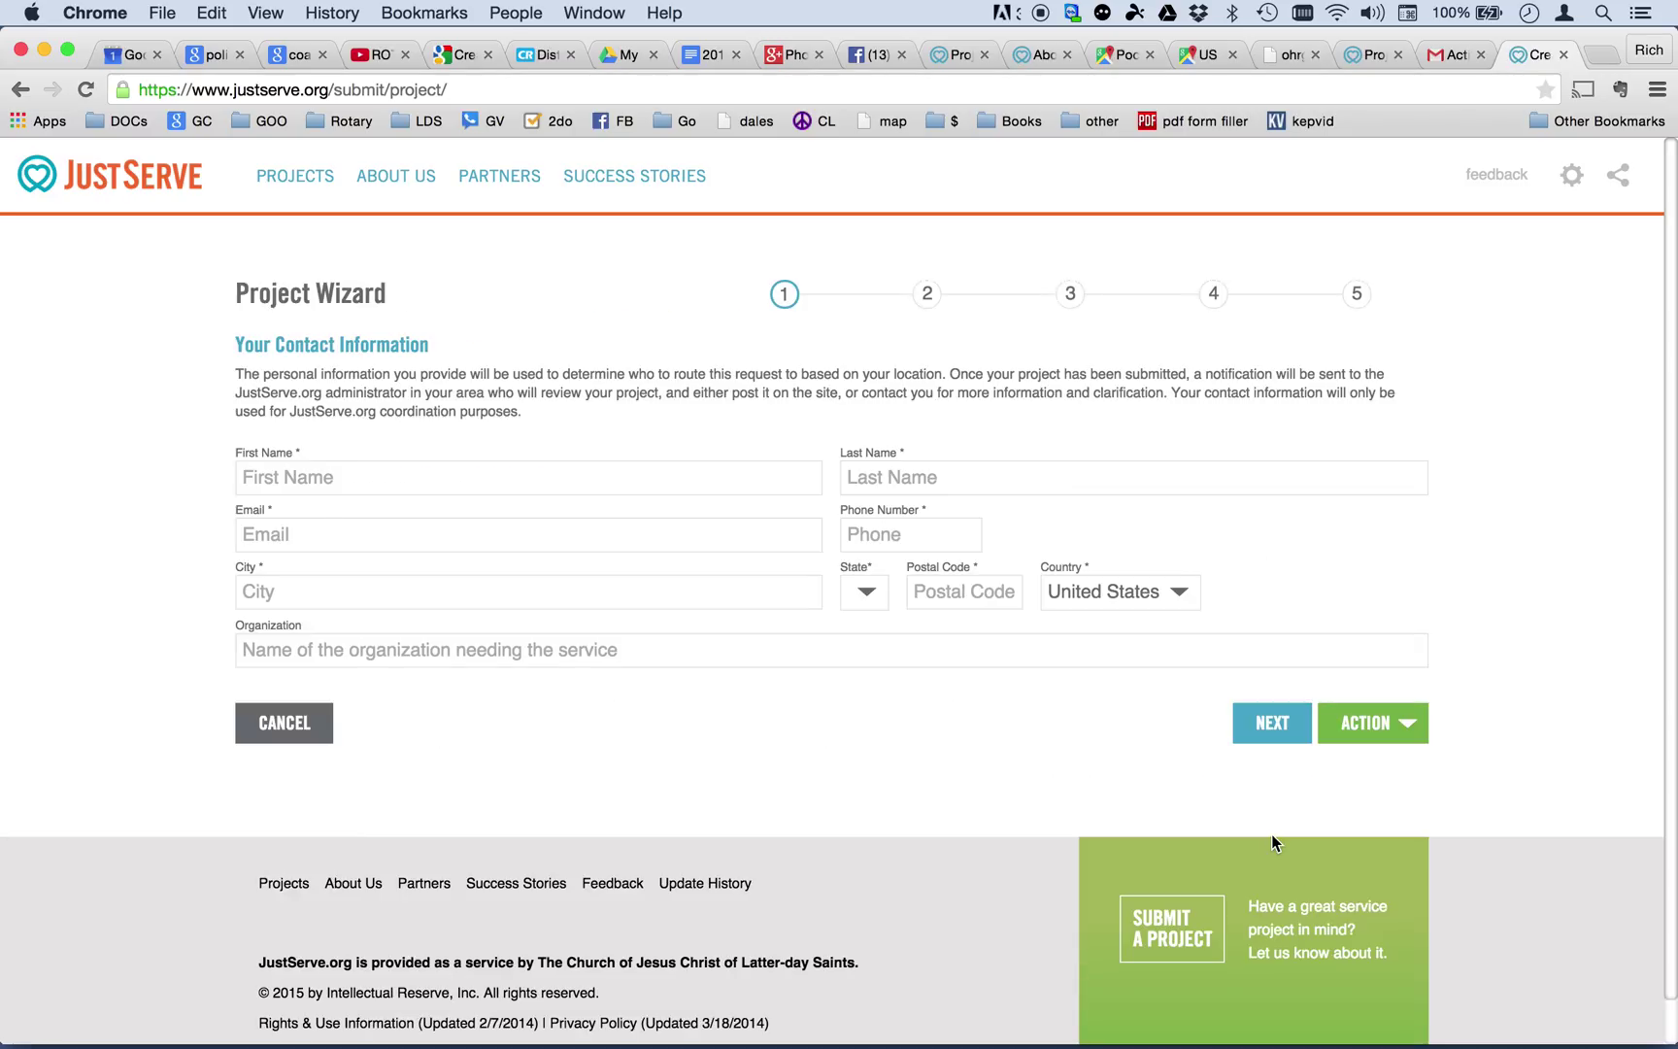
Enter the contact's first and last name, e-mail, phone number, and city Pocatello.
click(333, 478)
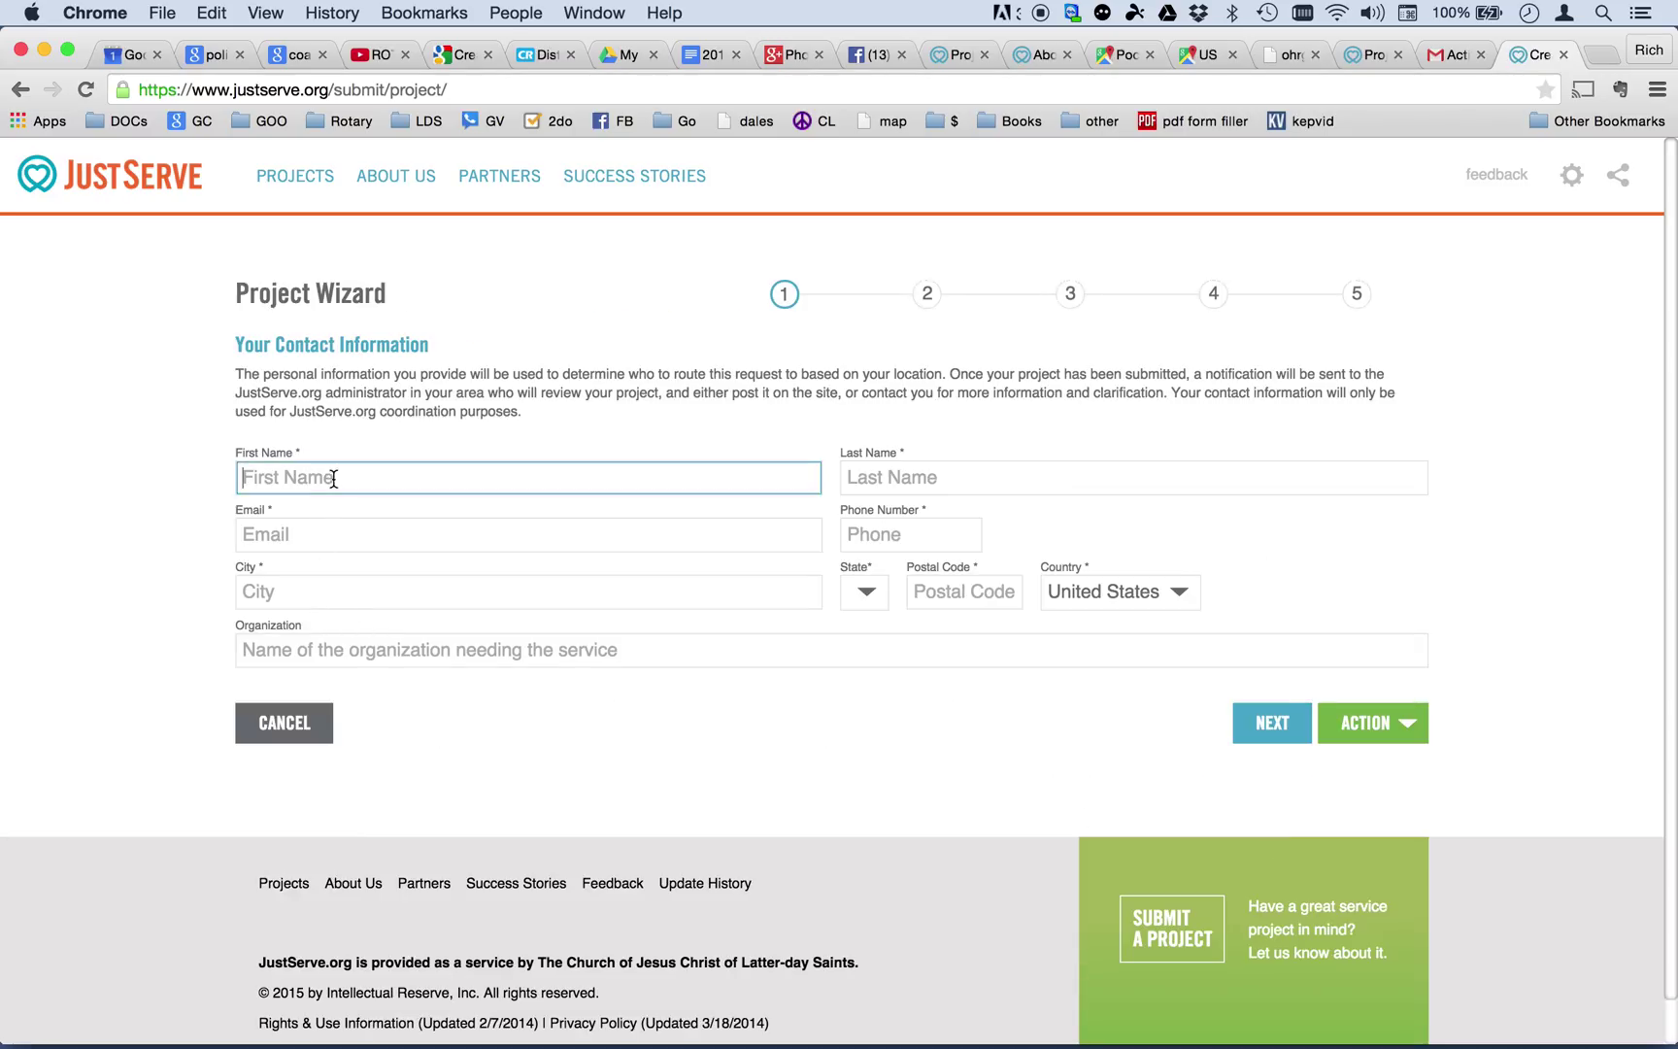
key(Tab)
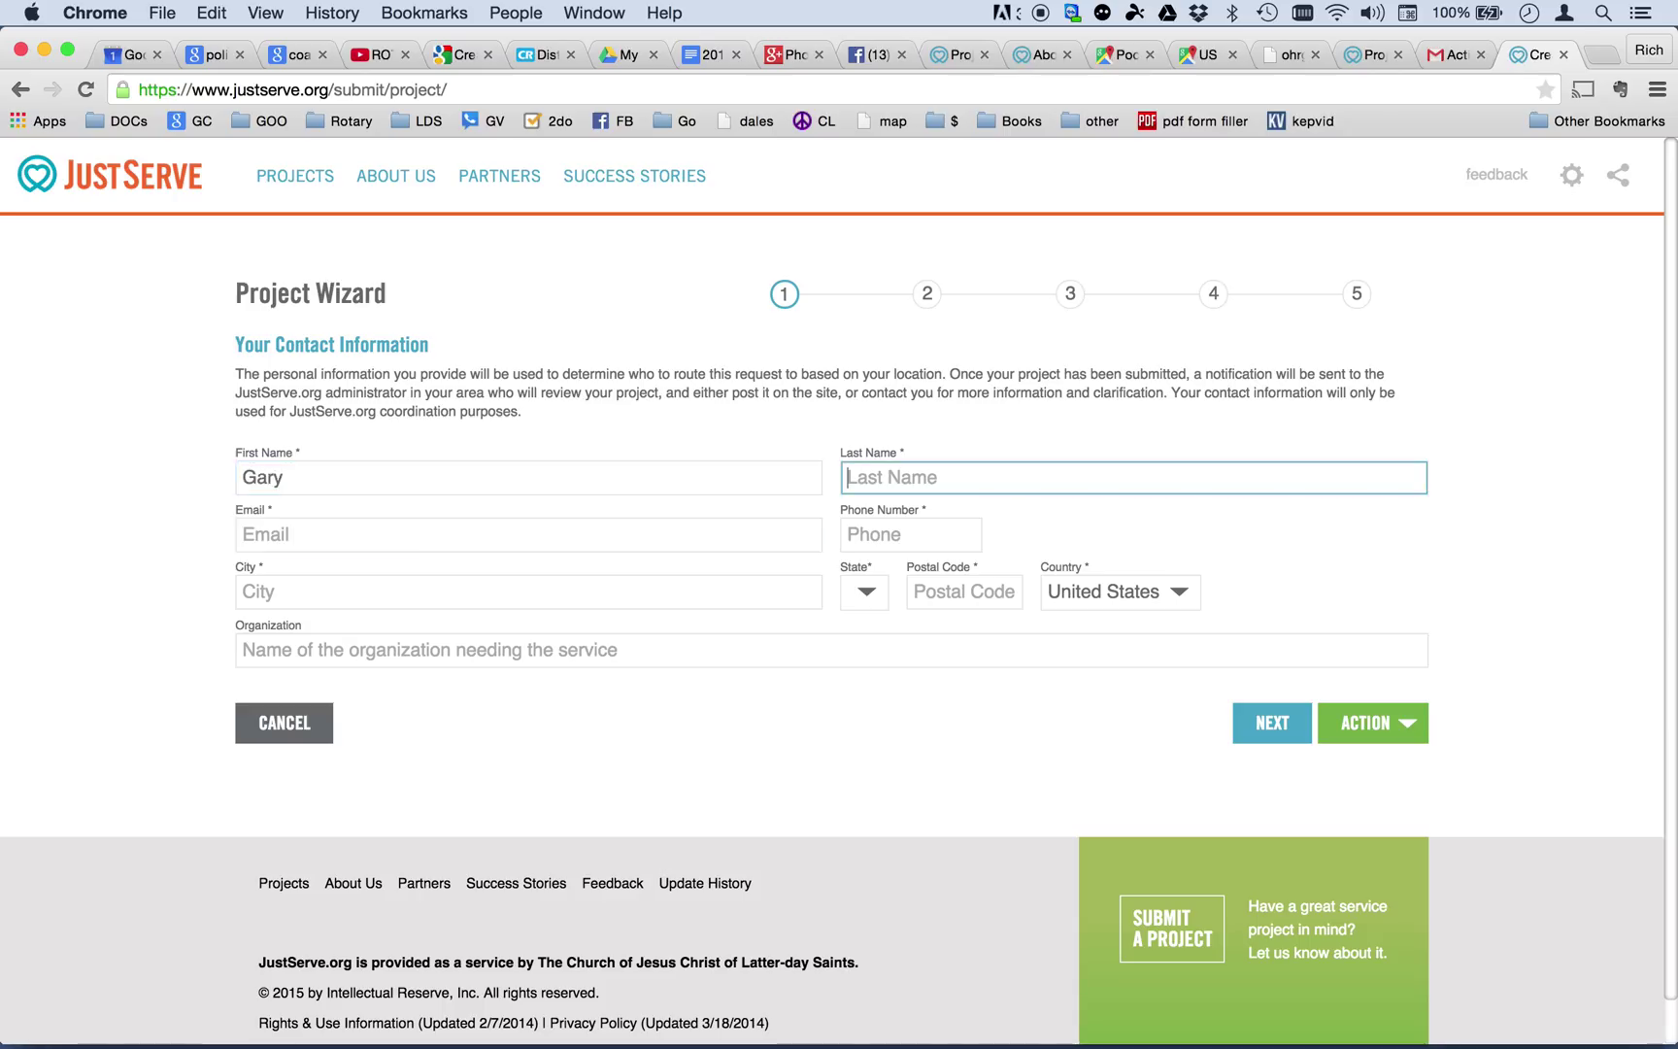
key(Tab)
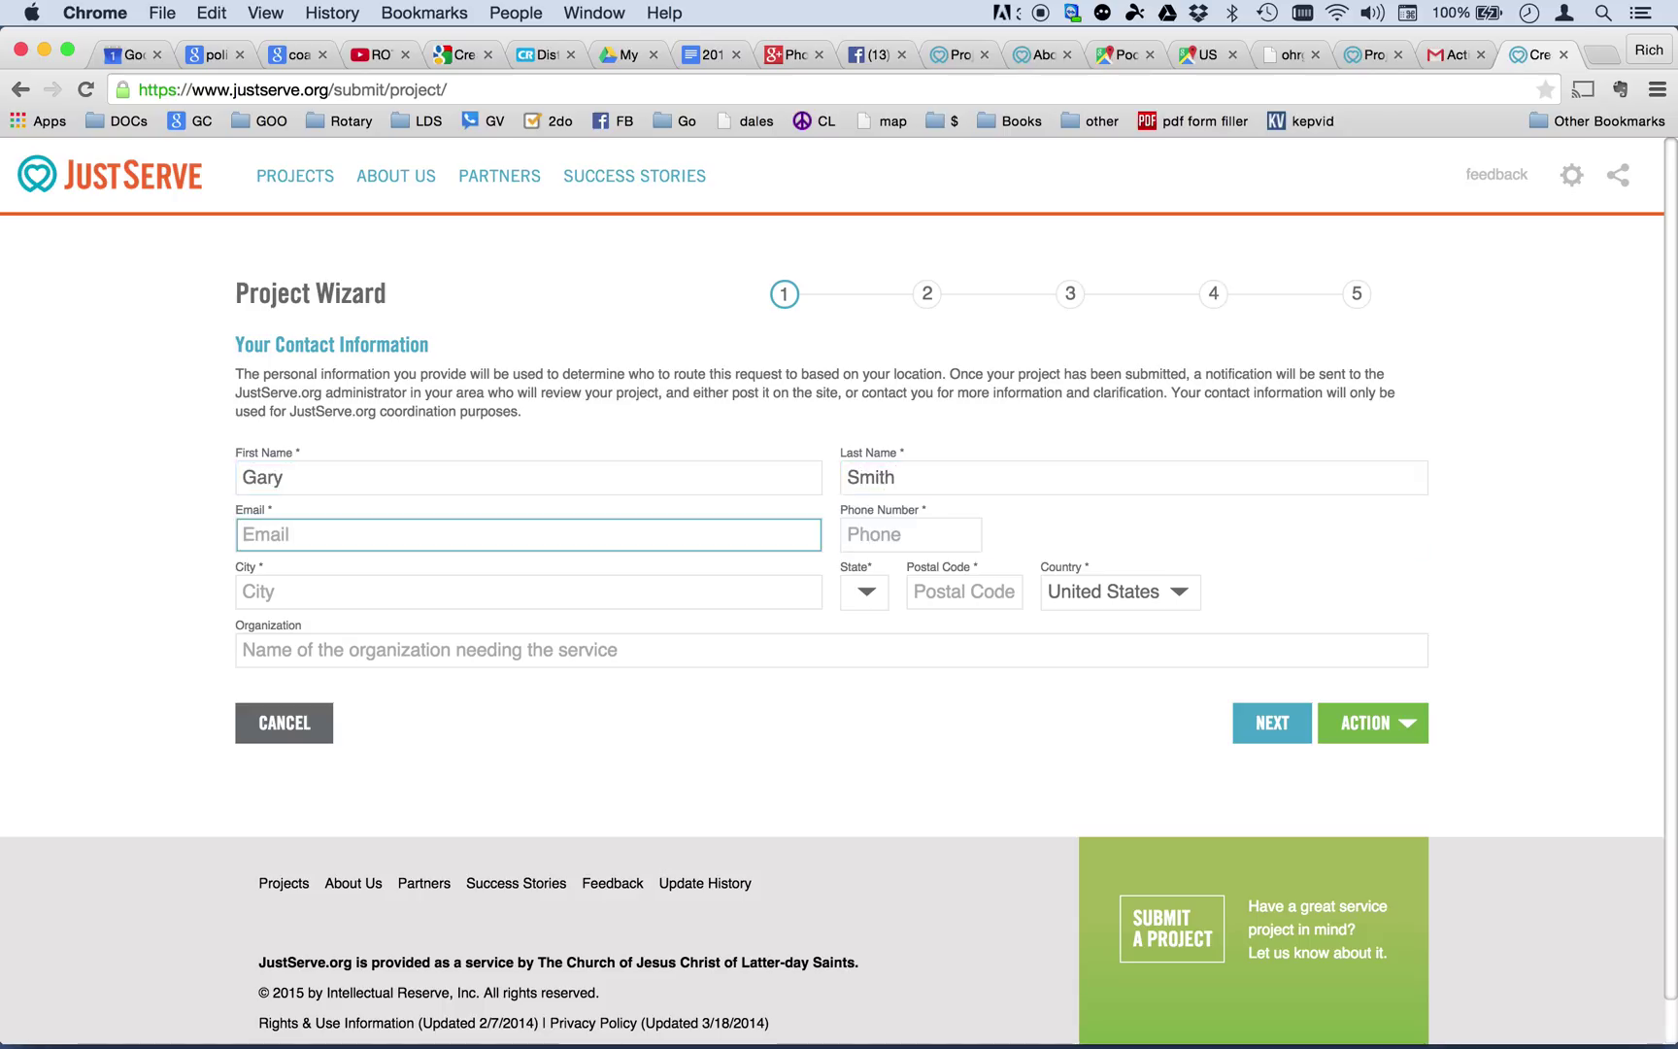
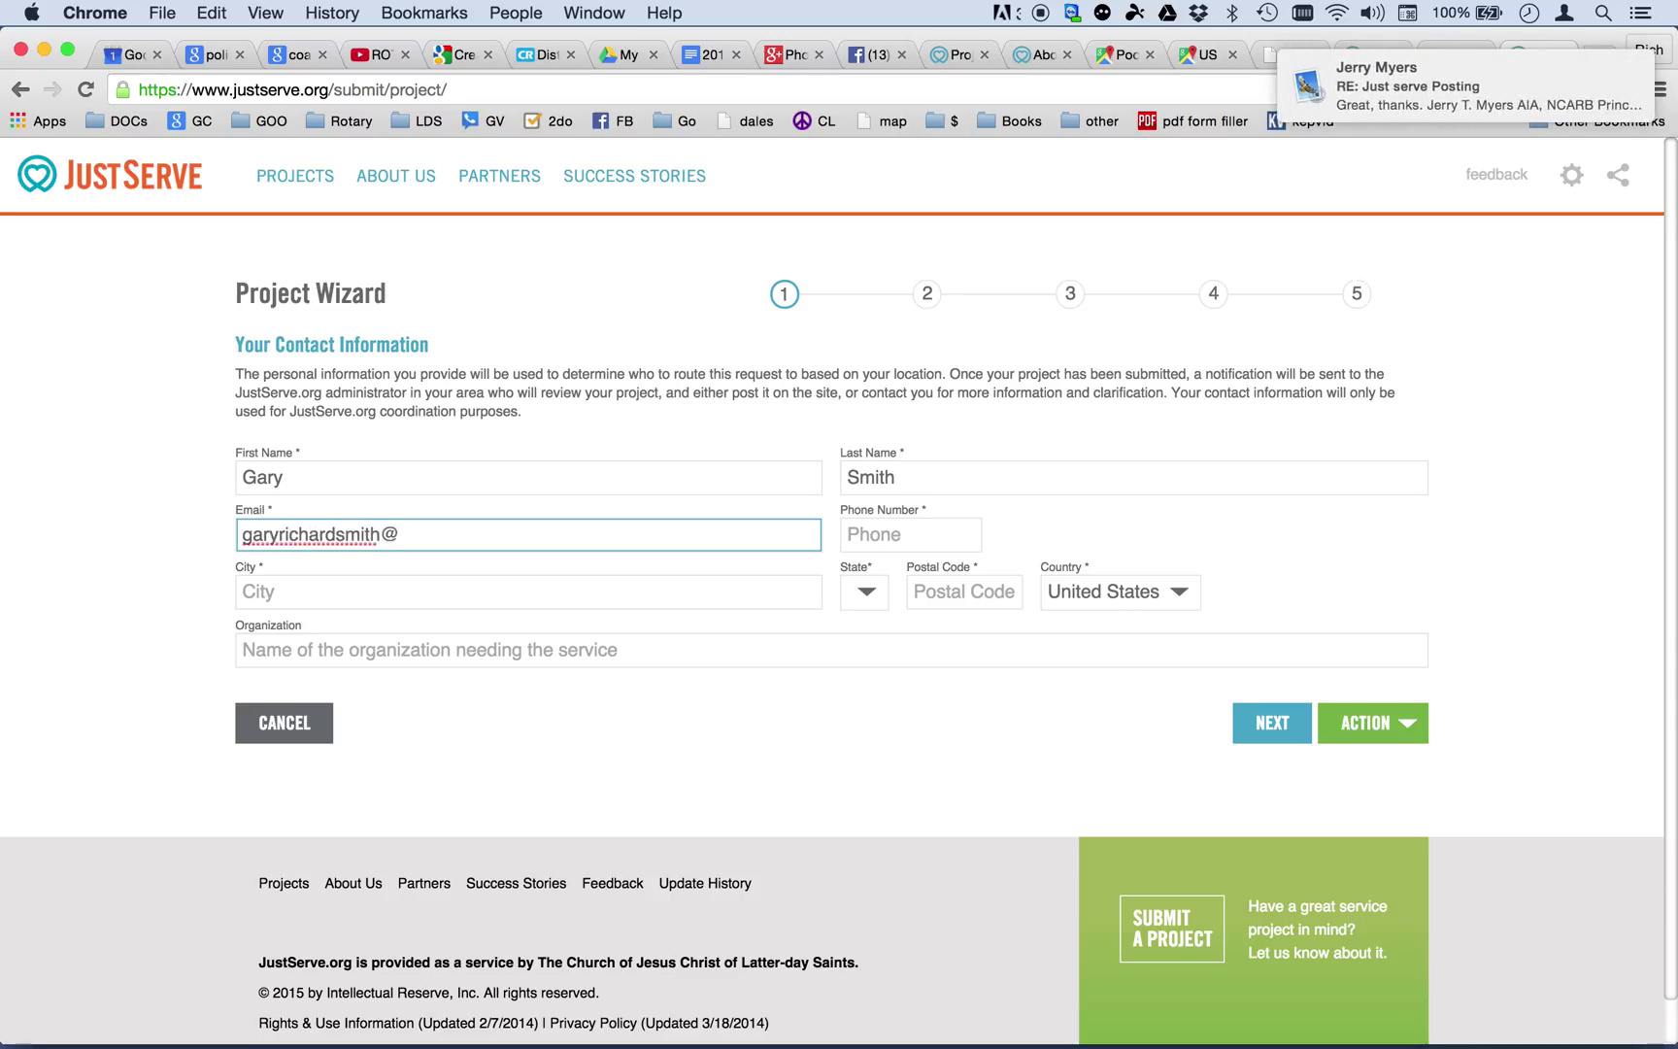
key(Tab)
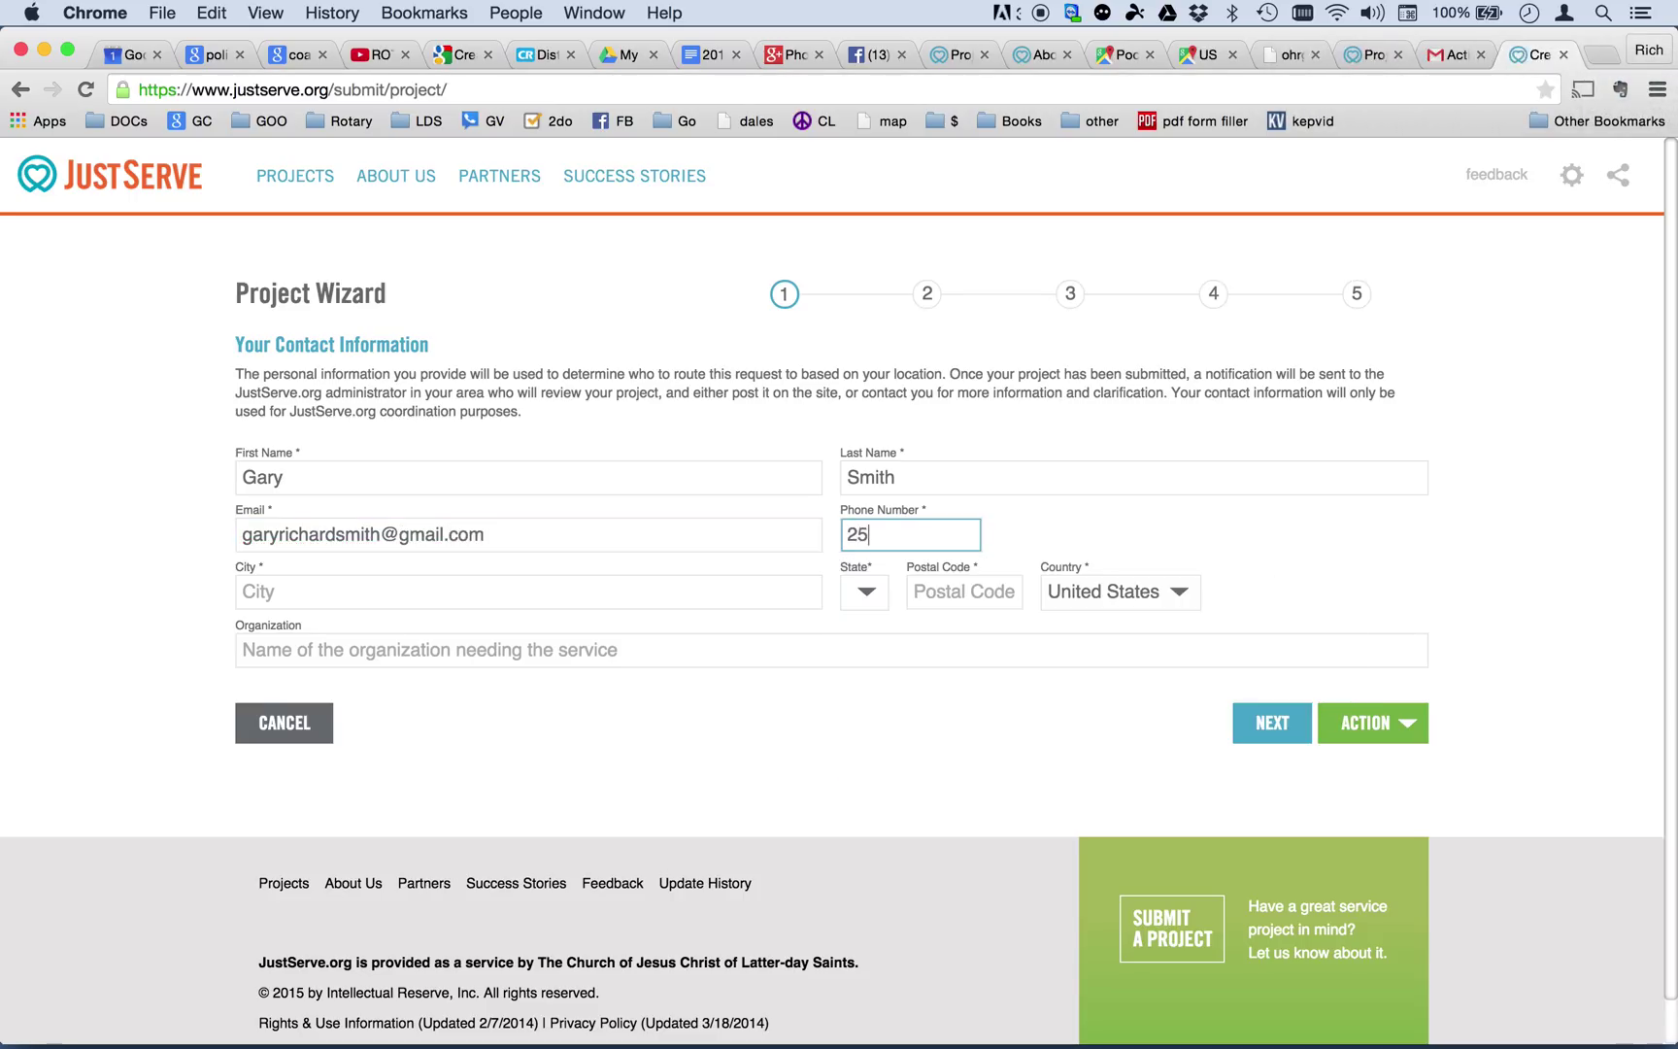
text(2222)
key(Tab)
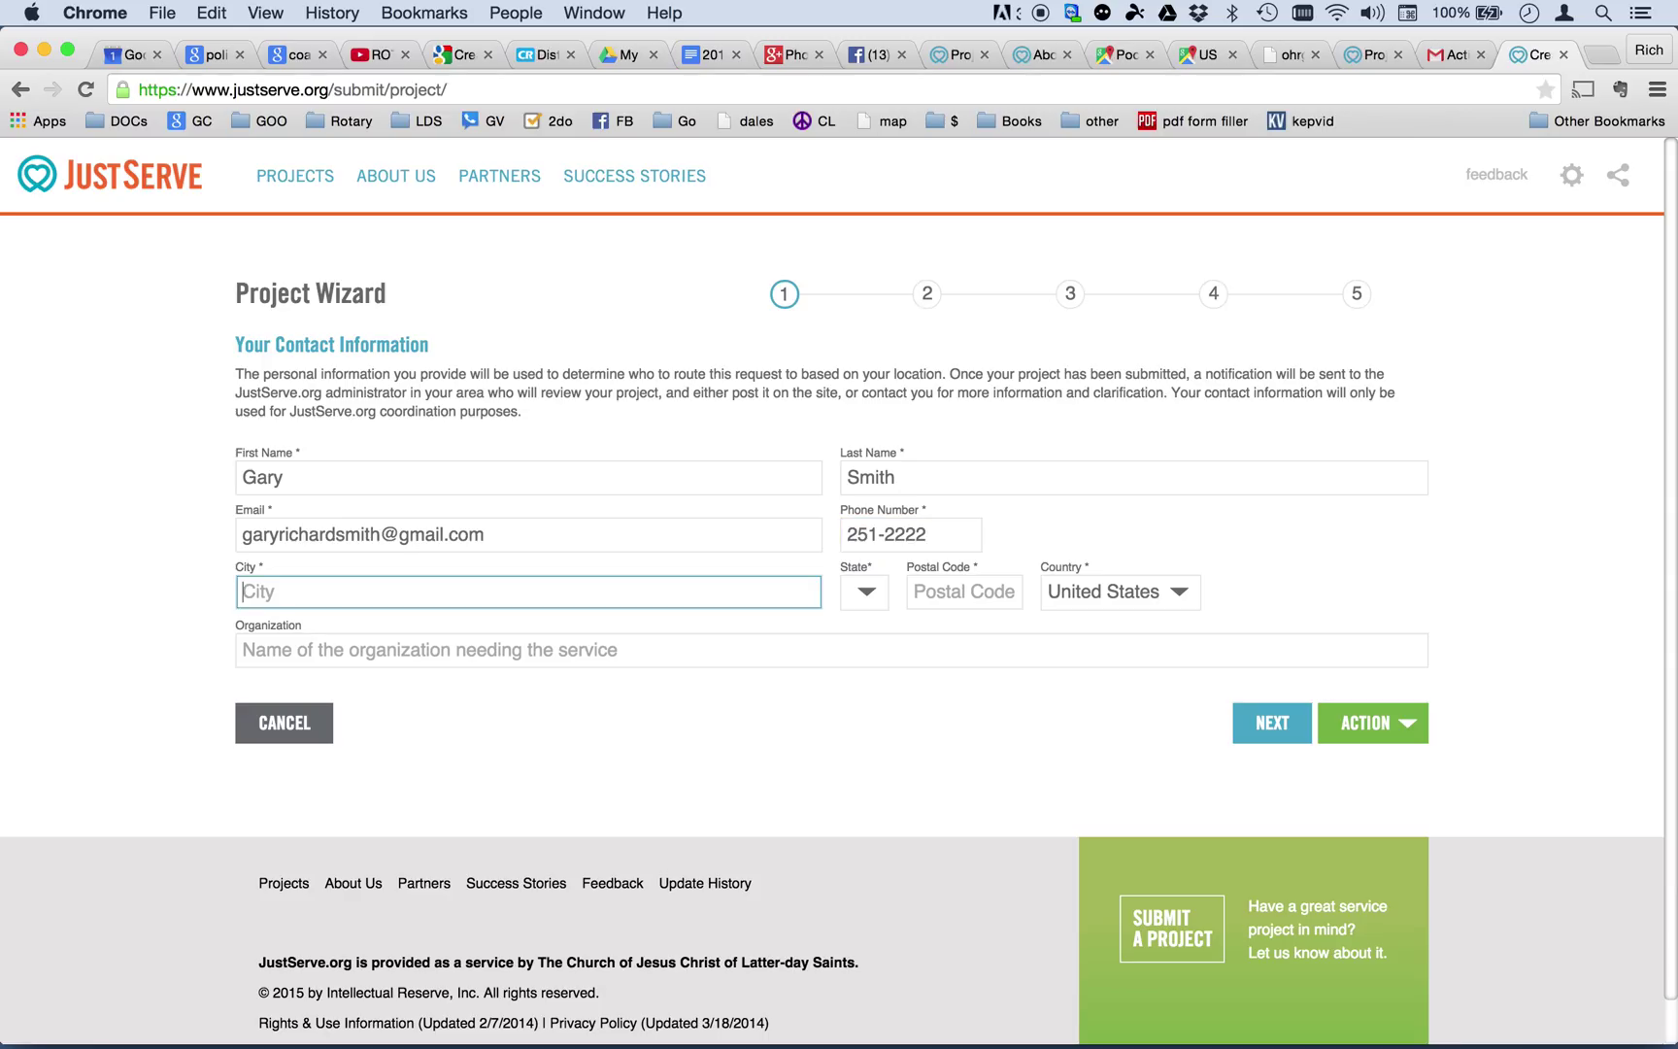
text(p)
key(BackSpace)
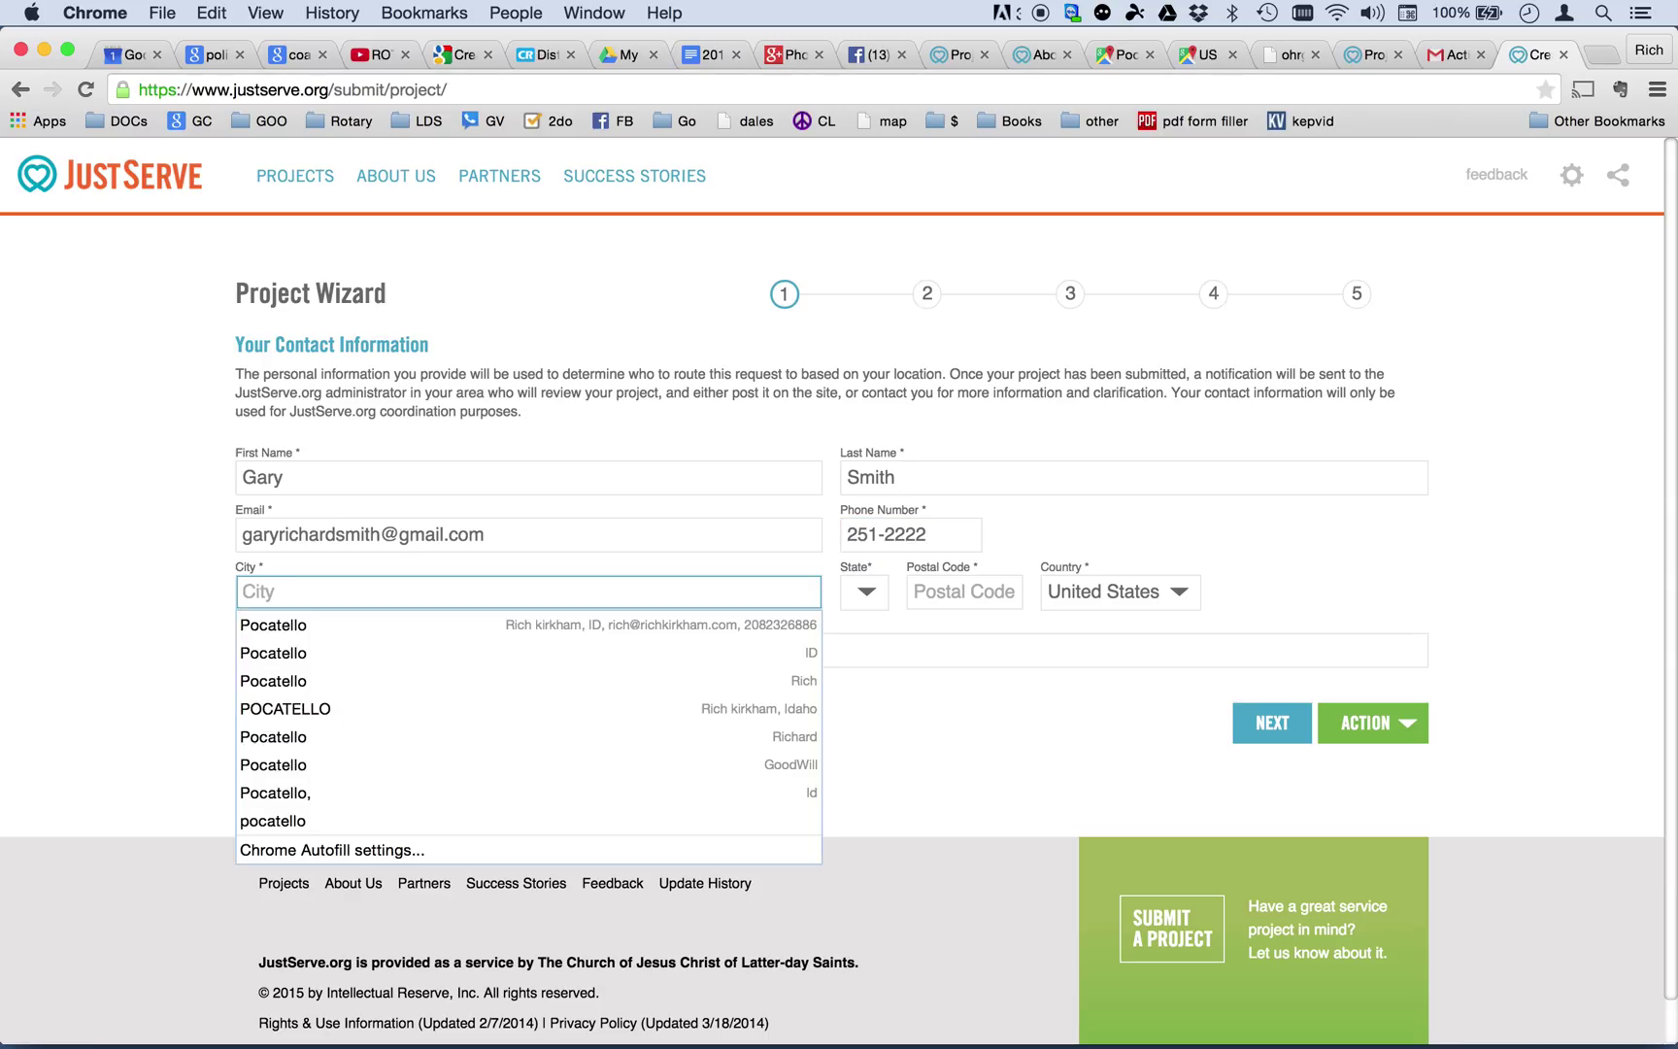
text(Pocatello)
key(Tab)
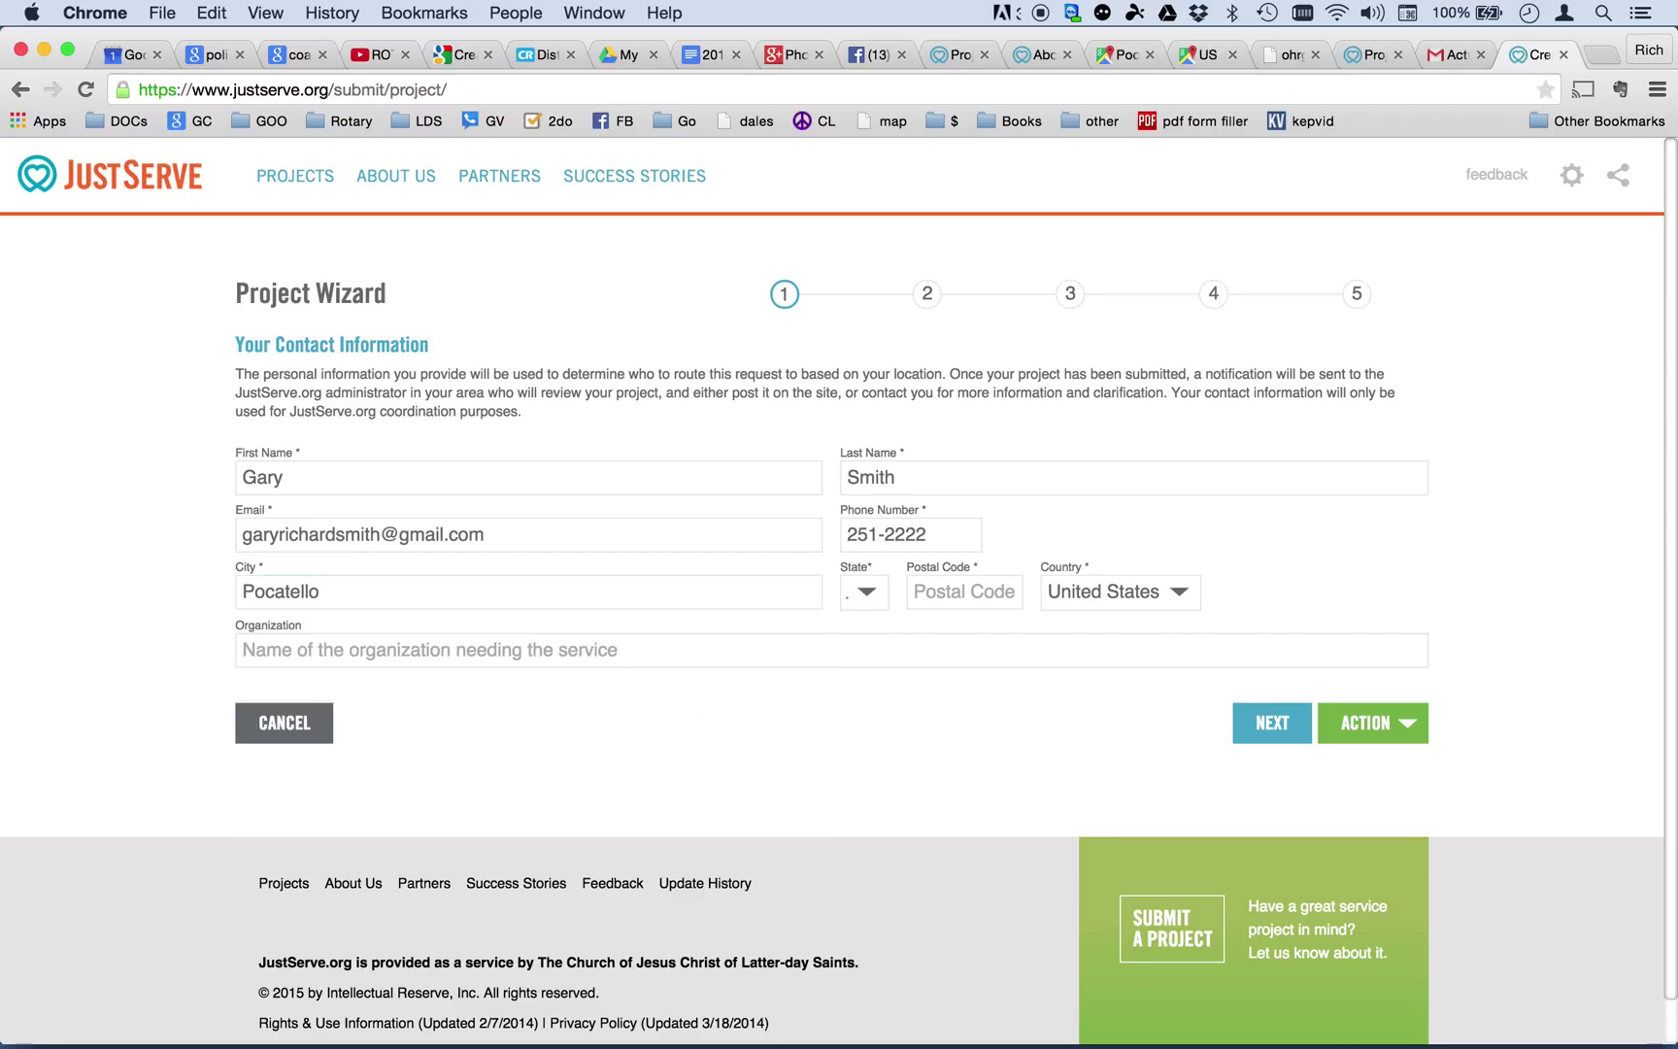
Set state Idaho, postal code 83201, organization Pocatello Rotary Club, and continue to step 2.
click(965, 591)
click(860, 587)
key(i)
key(Return)
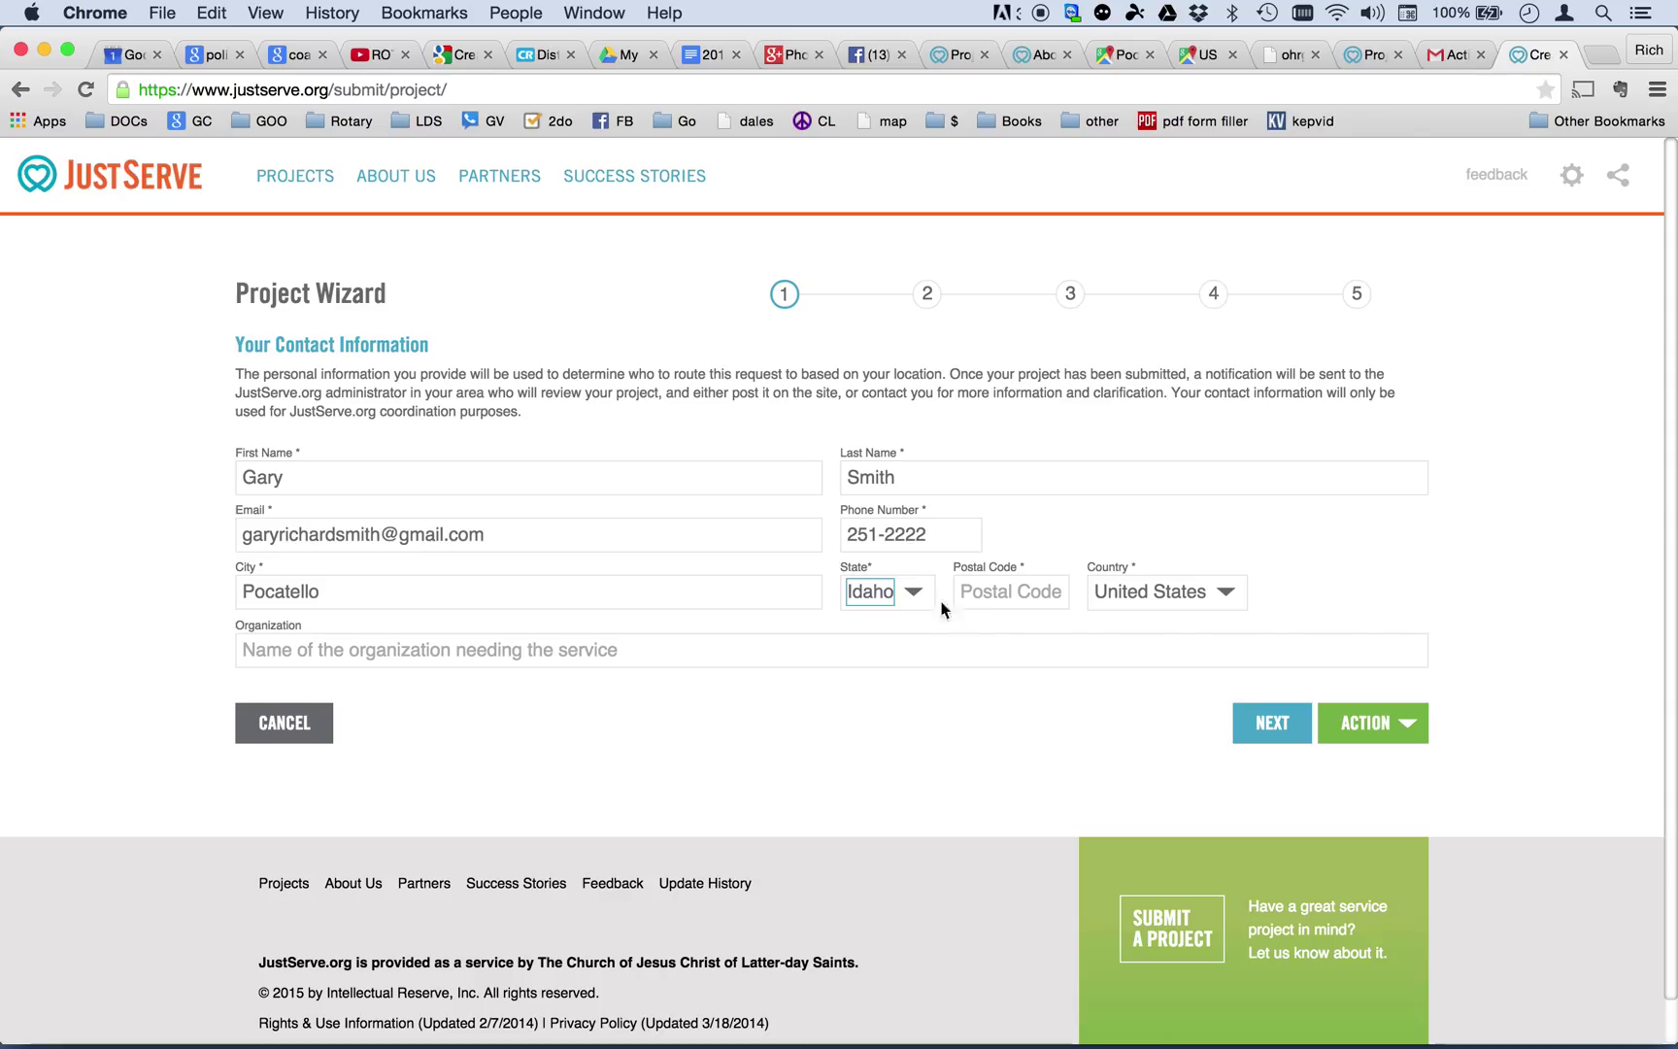
key(Tab)
text(8)
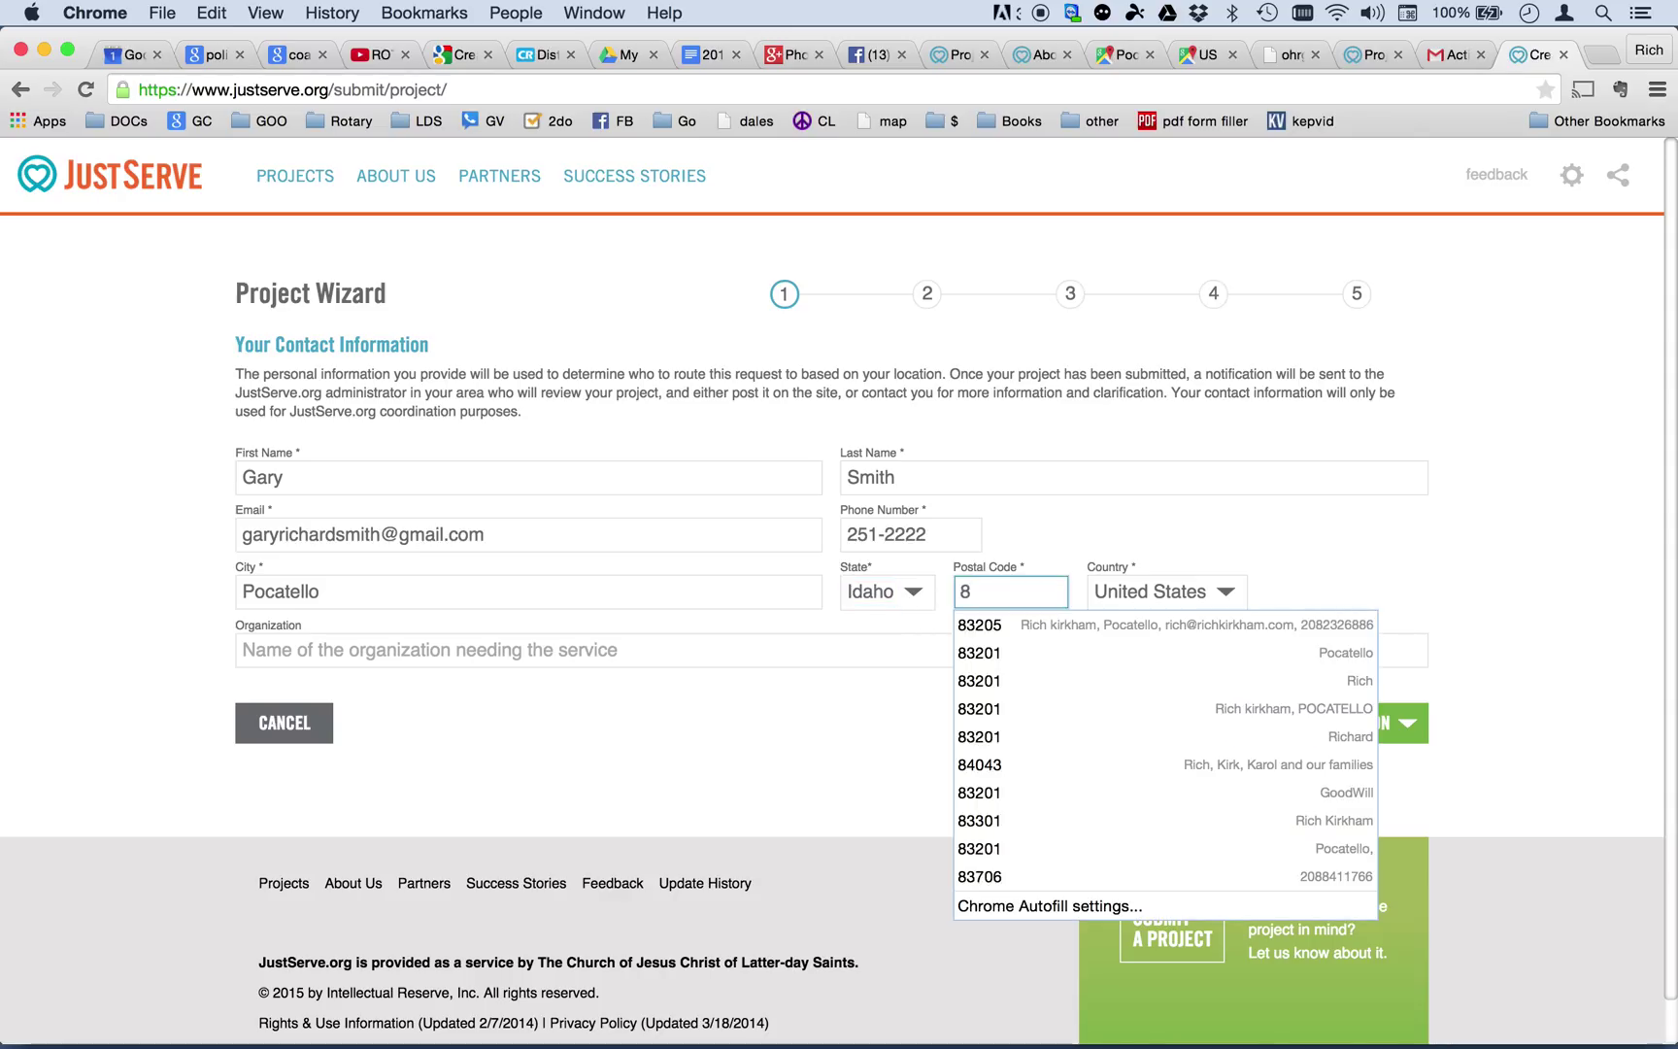
text(3201)
key(Tab)
key(Tab)
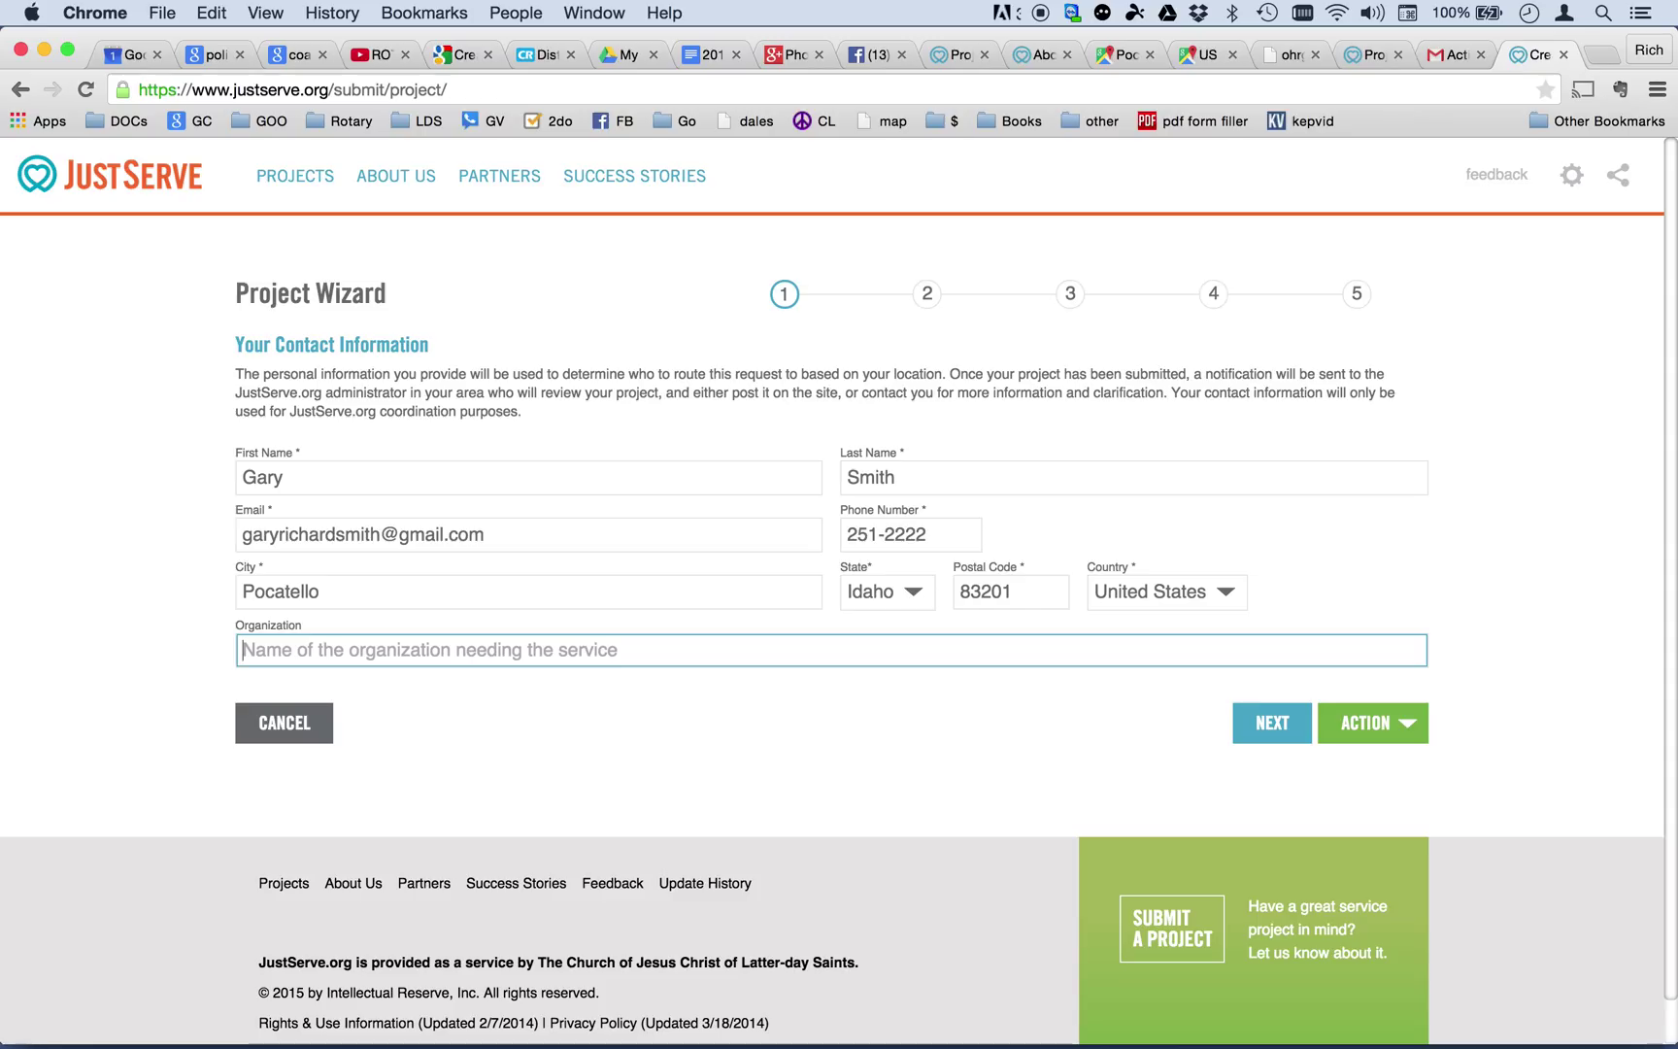
text(Pocatello R)
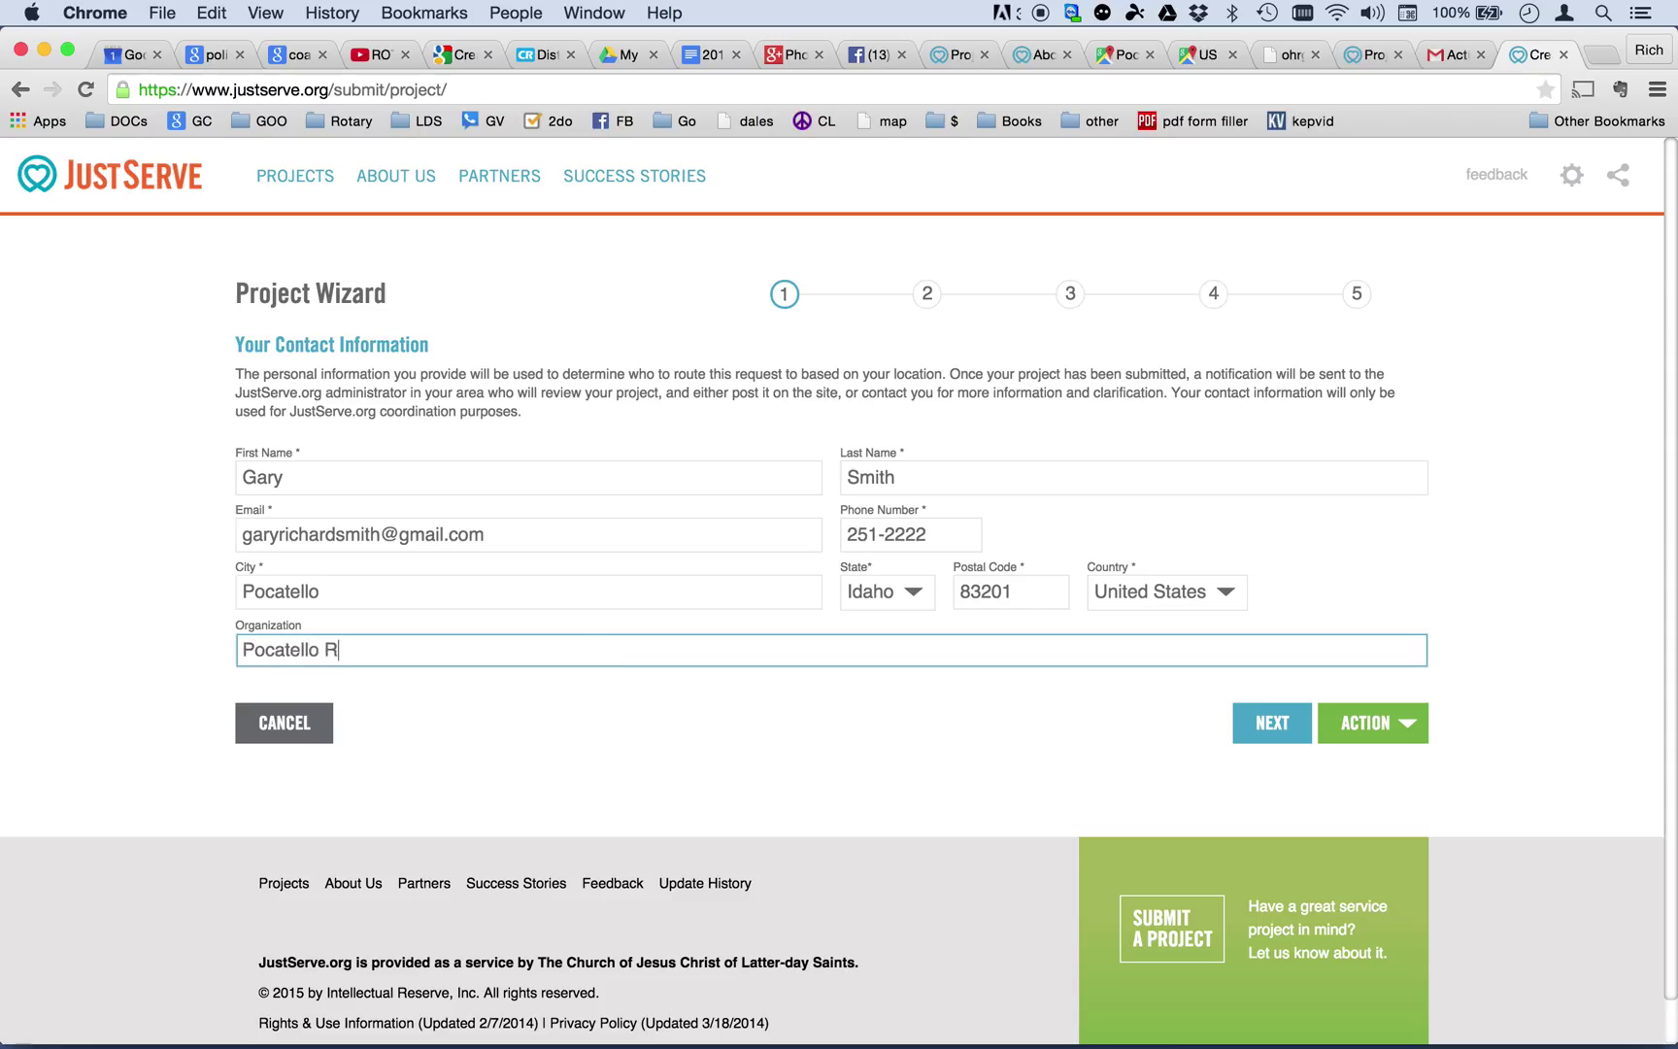
text(toary)
key(BackSpace)
key(BackSpace)
key(BackSpace)
key(BackSpace)
key(BackSpace)
text(otary Club)
click(1267, 721)
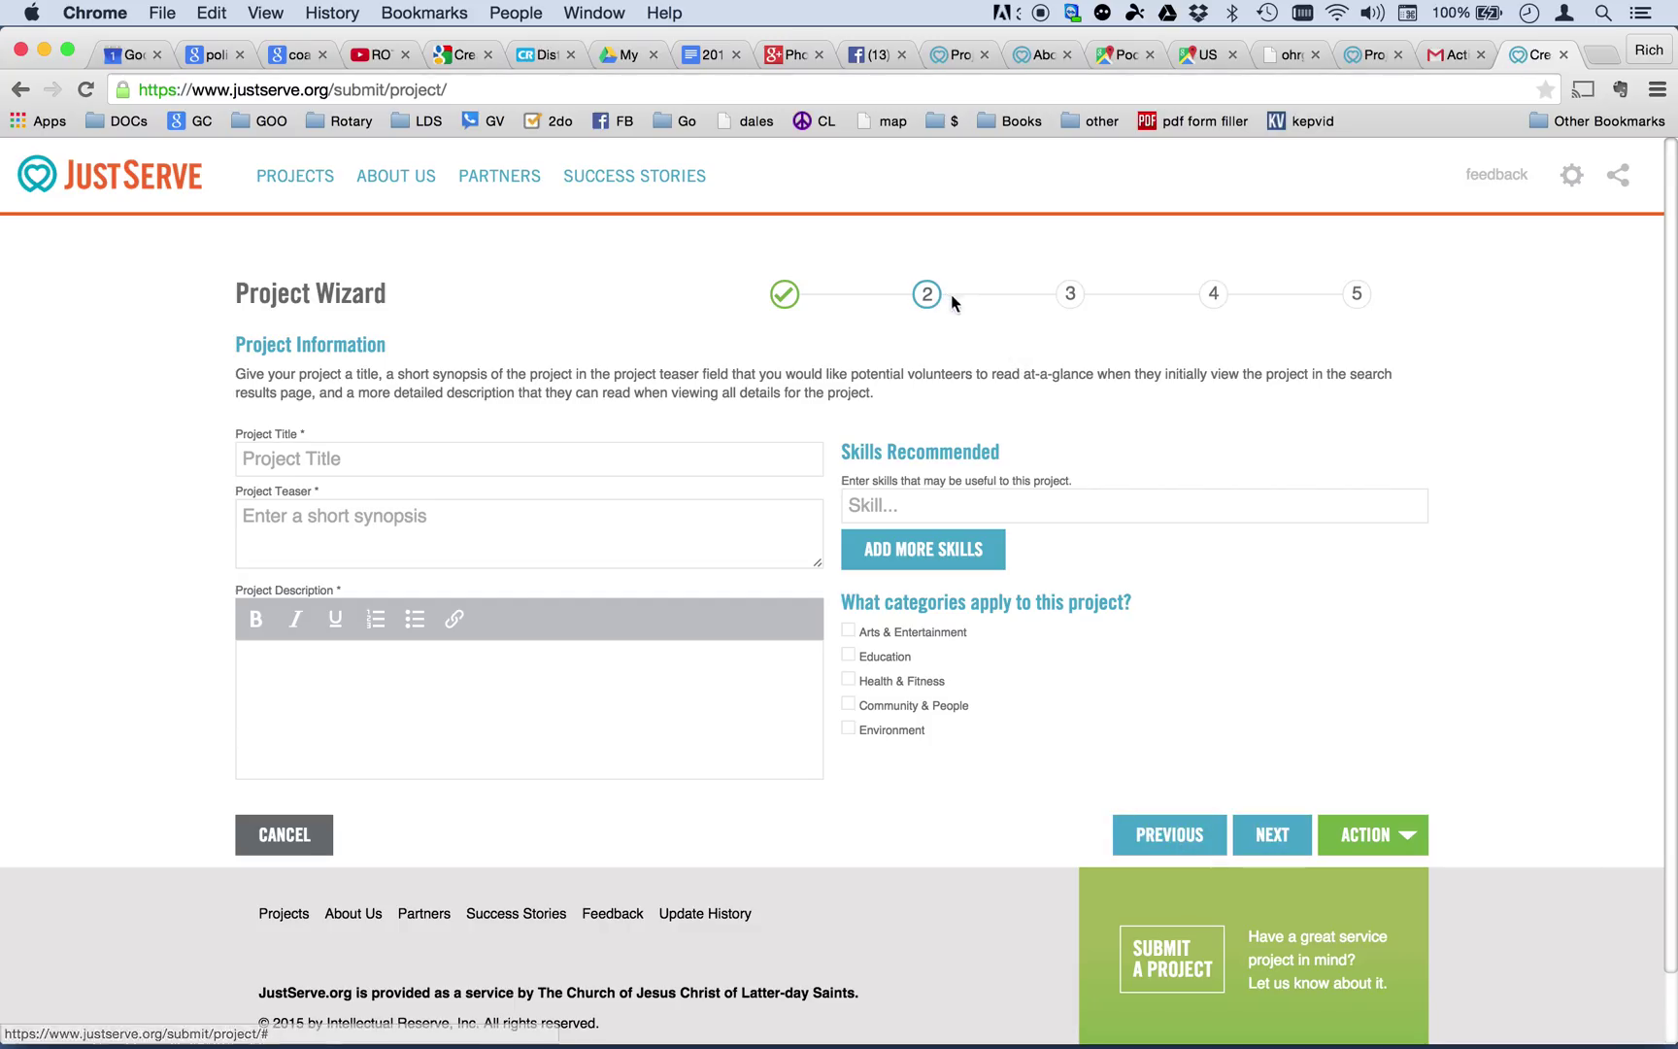
Try previewing from wizard steps 3 and 4, dismiss the missing-fields warning, and return to step 2.
click(1074, 303)
click(1218, 299)
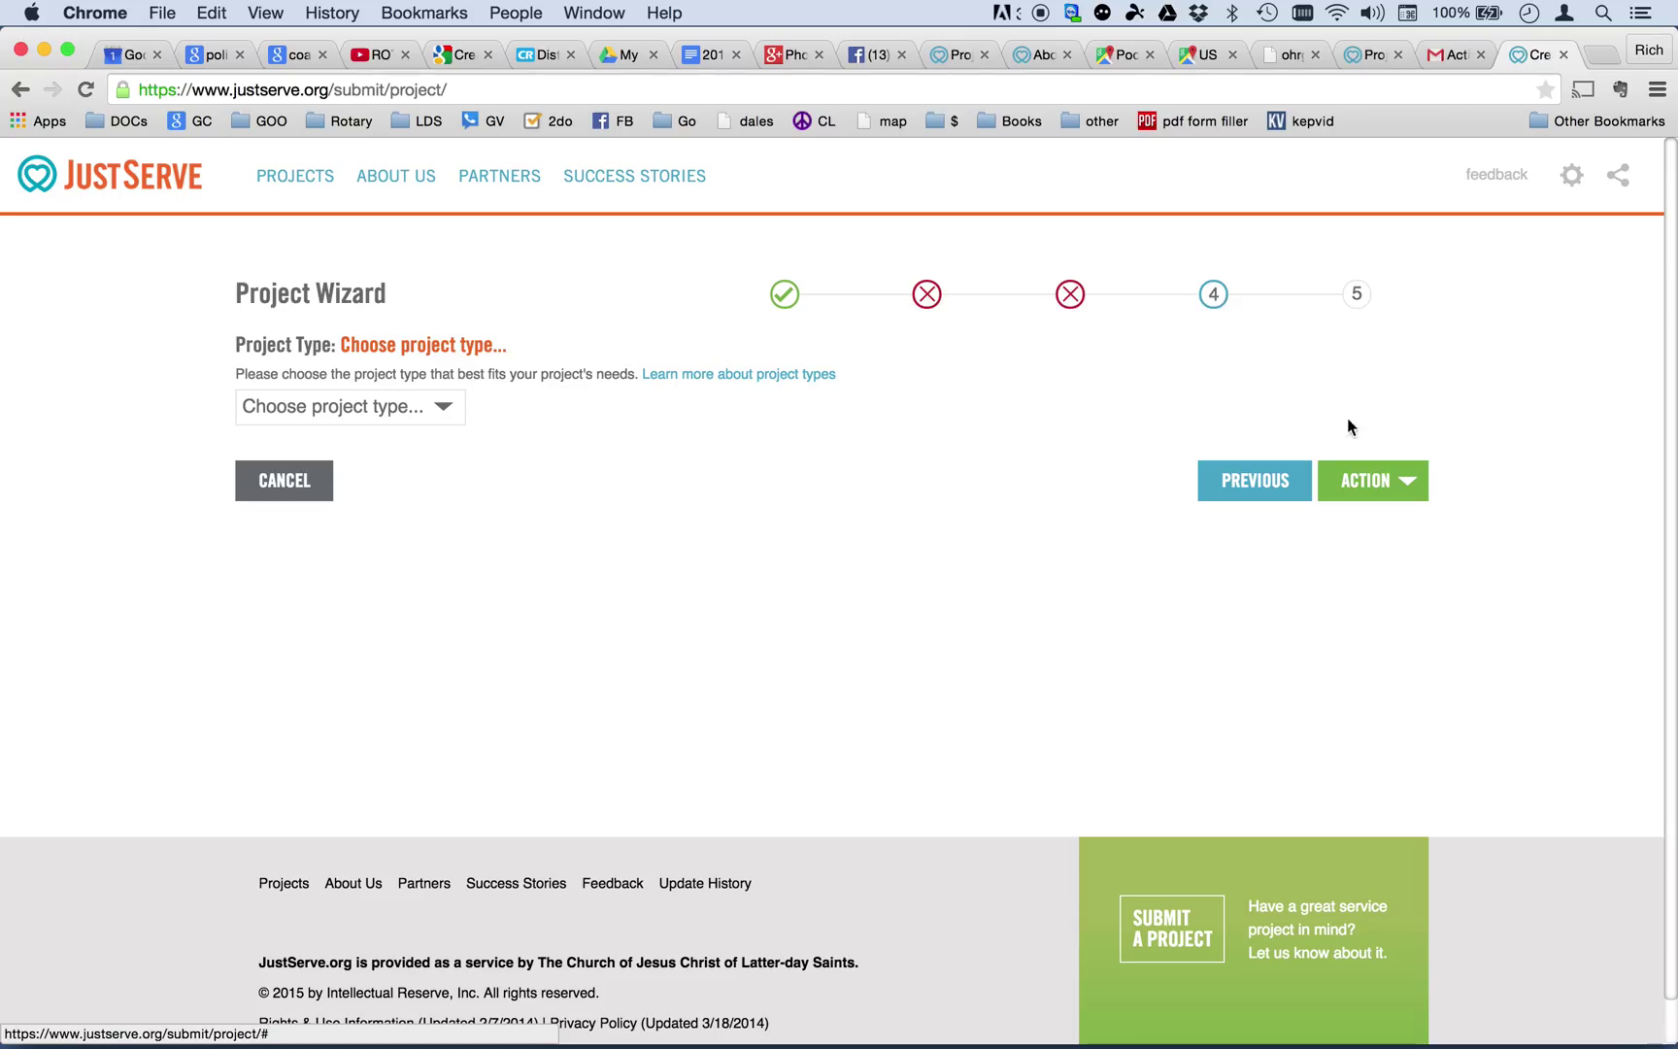
click(1366, 482)
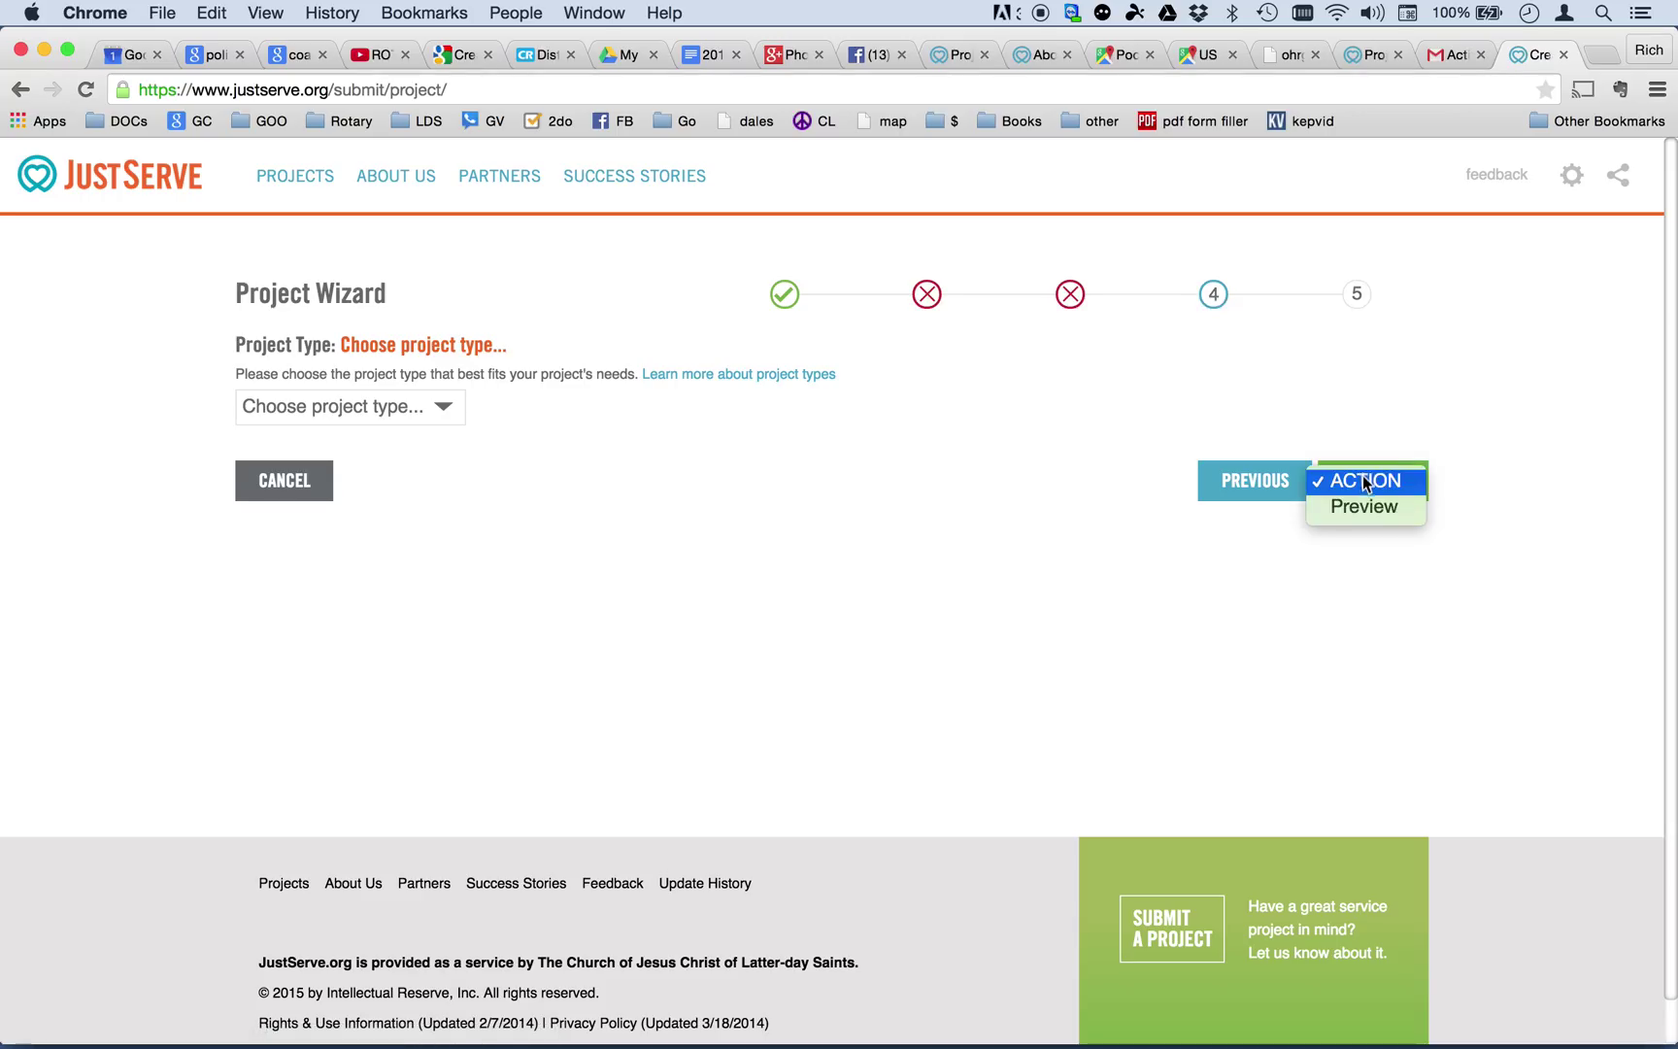
click(1368, 507)
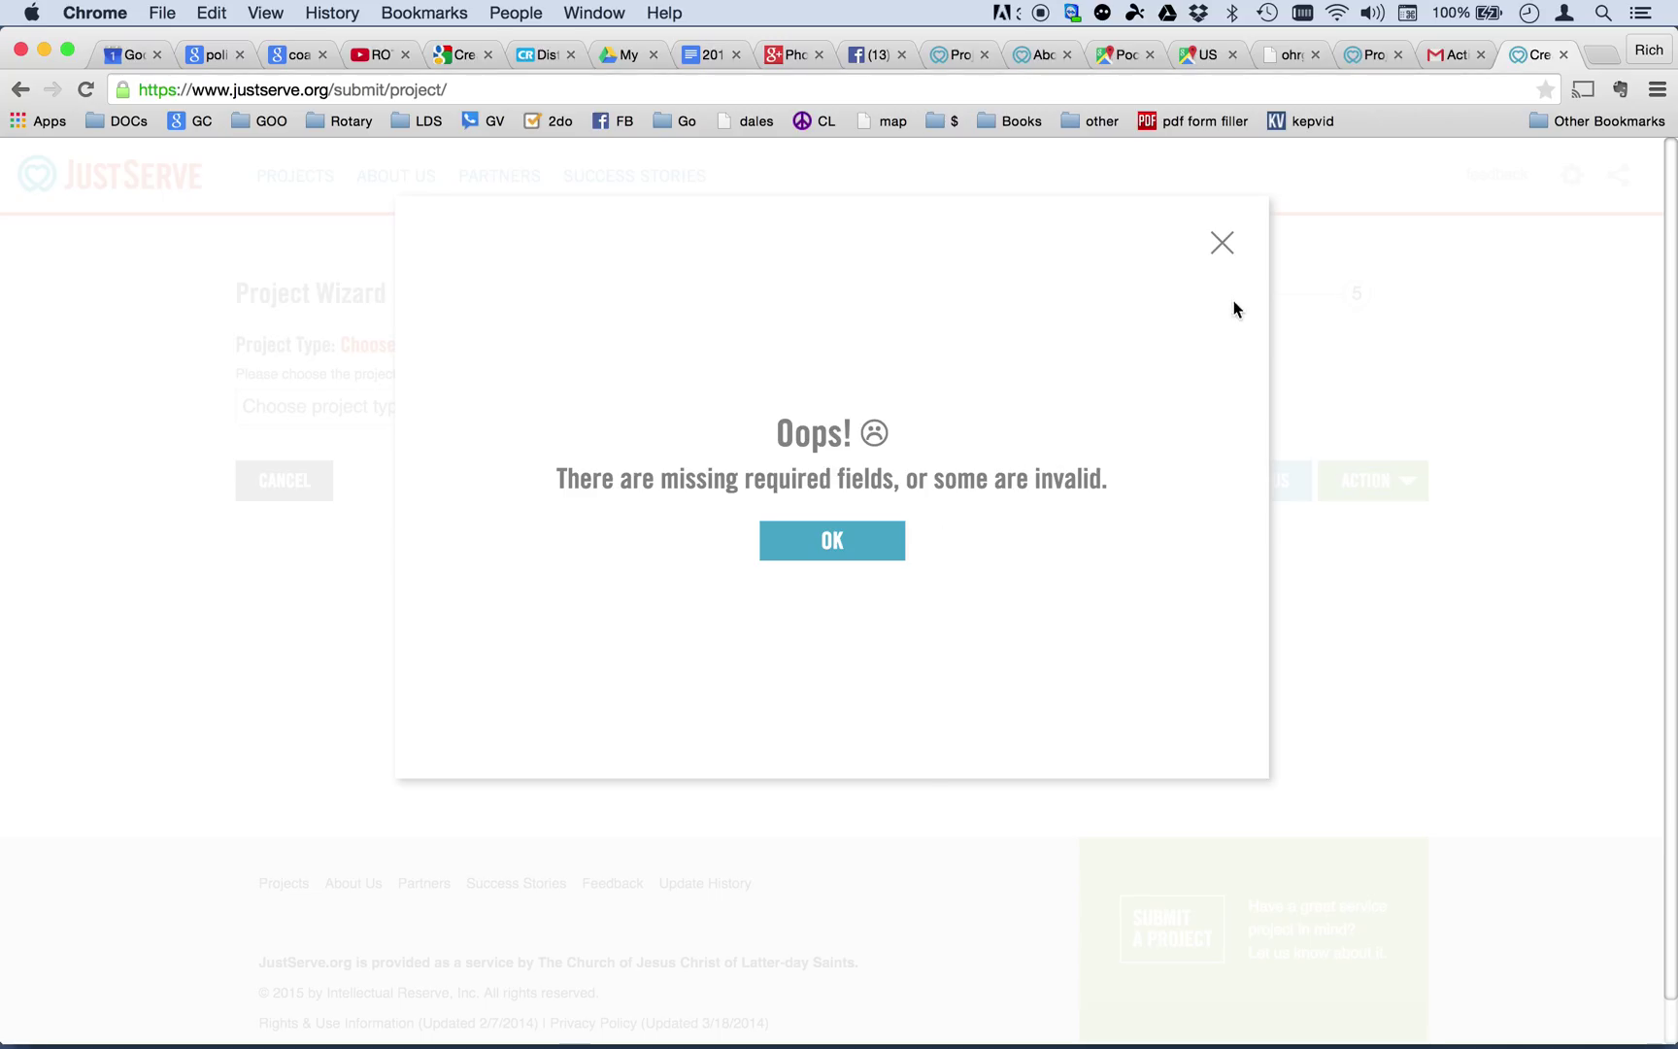
click(1222, 242)
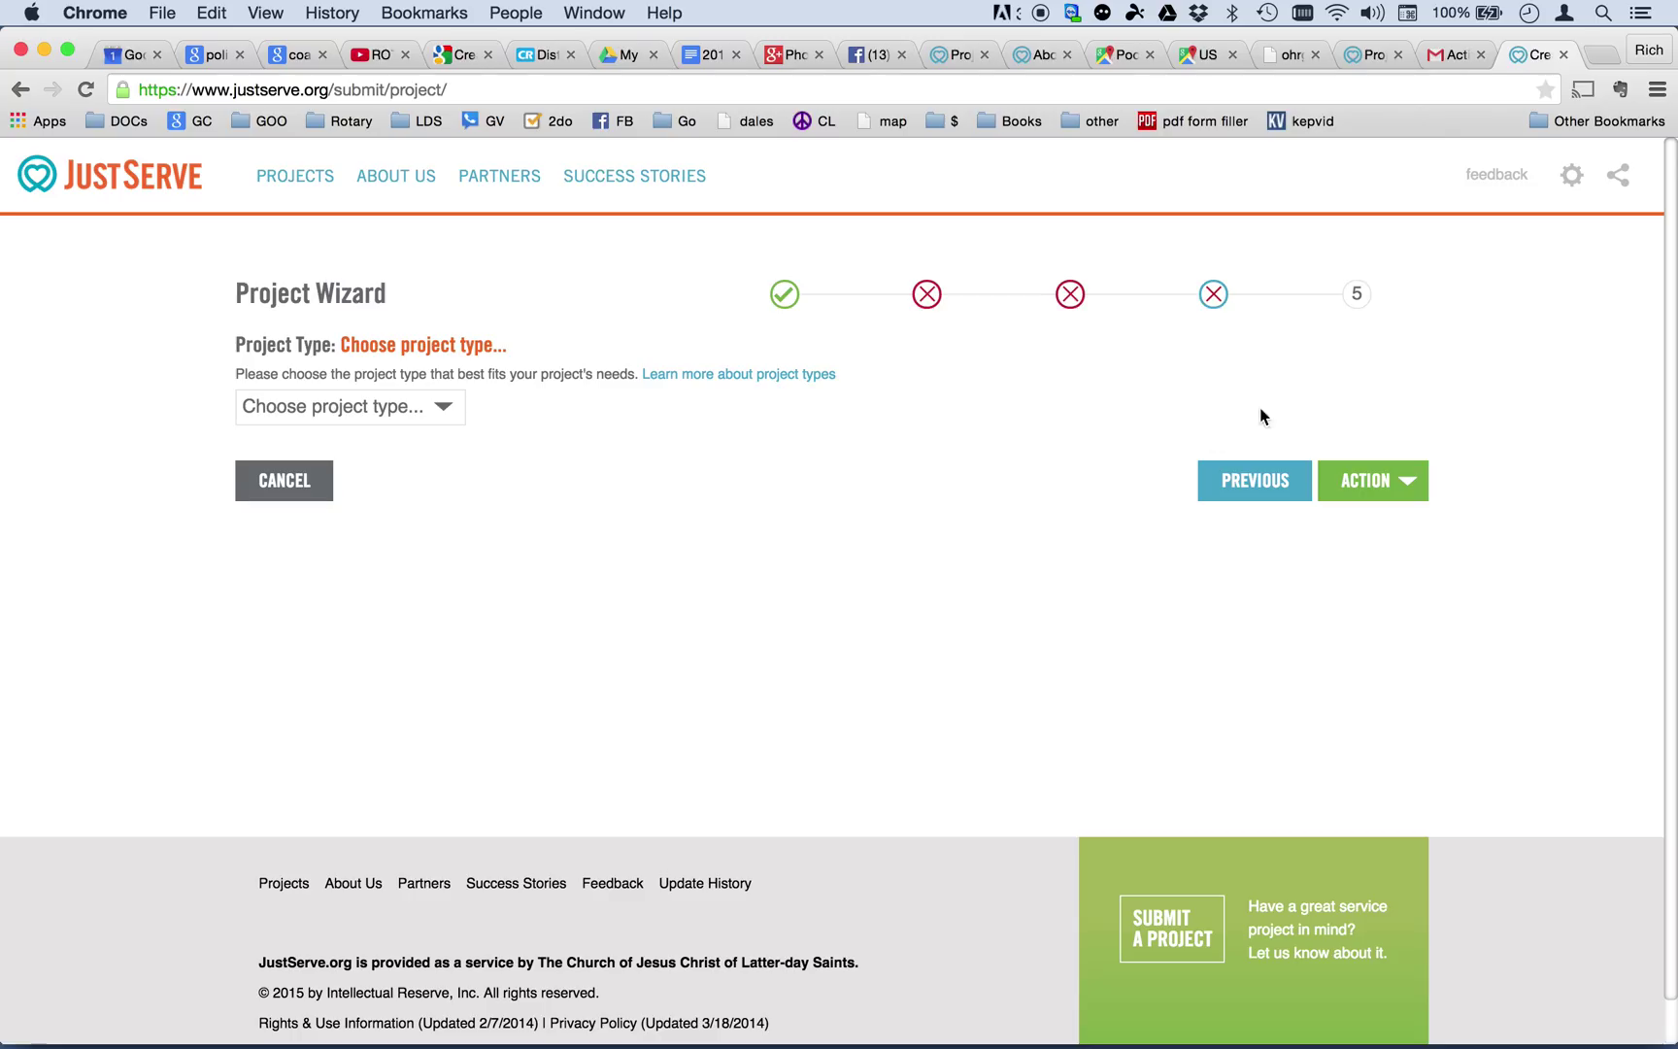
click(927, 301)
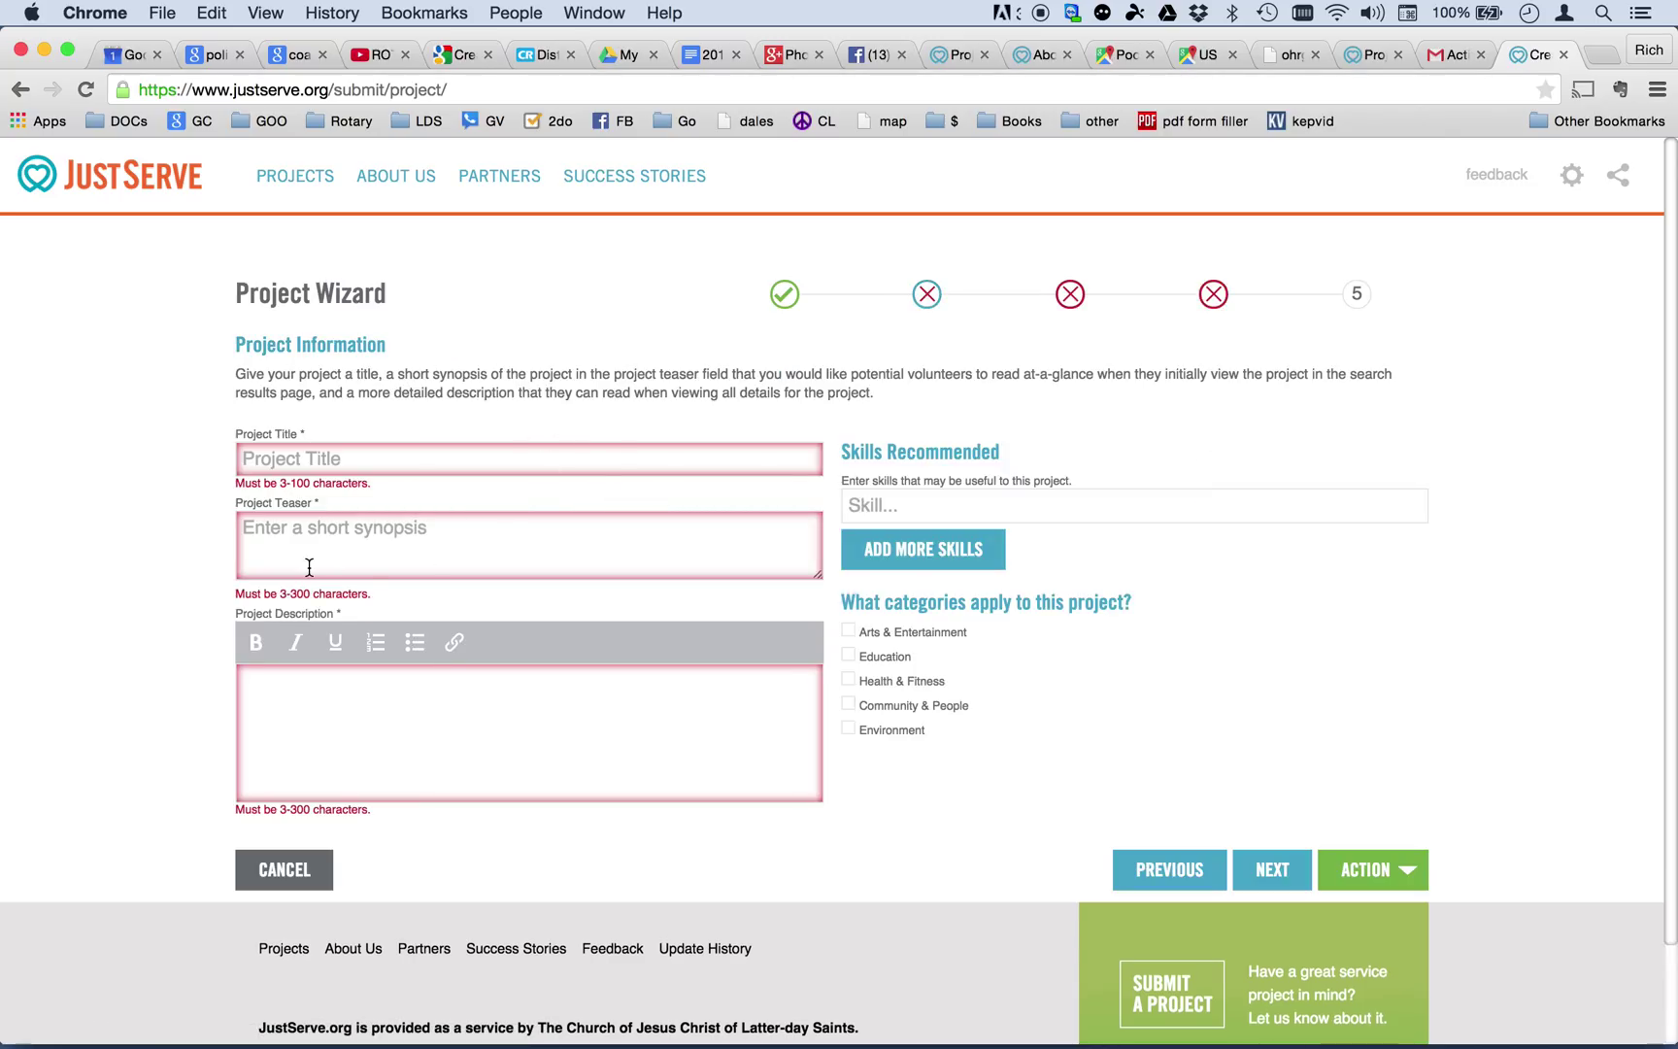
Enter the title 'Feed The Hungry' and a teaser about the food bank helping the needy.
click(324, 467)
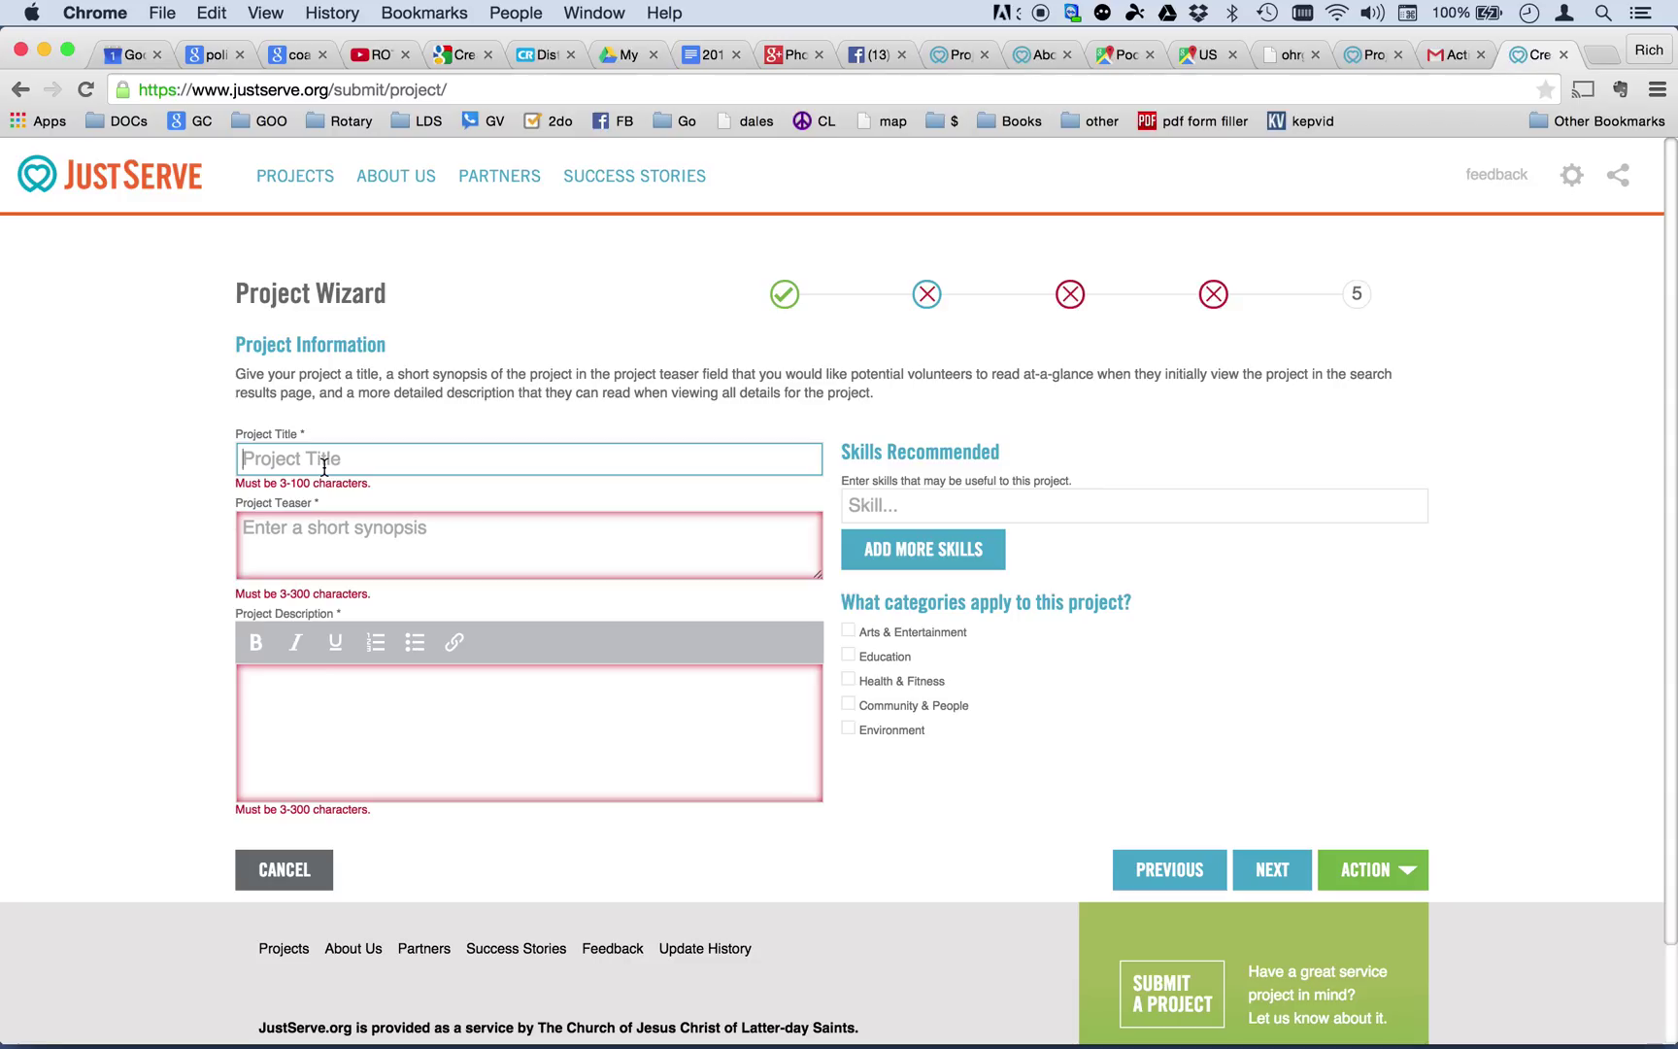
text(Feed )
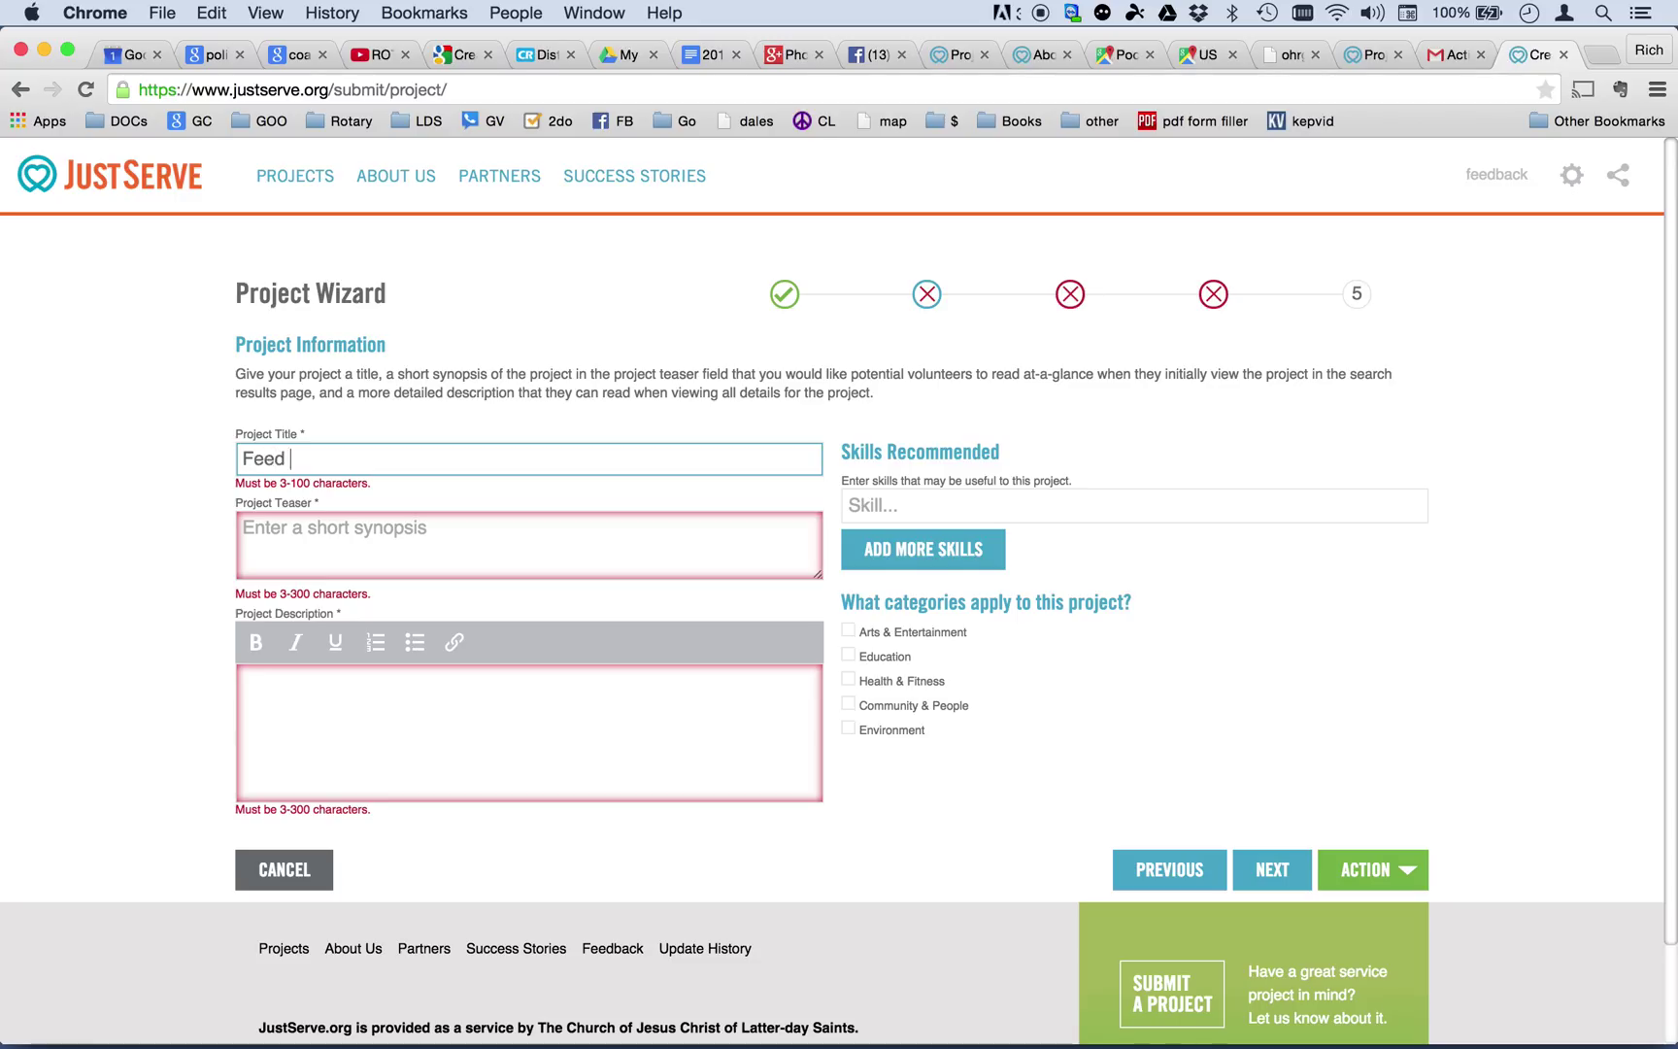
text(The Hungry)
click(529, 544)
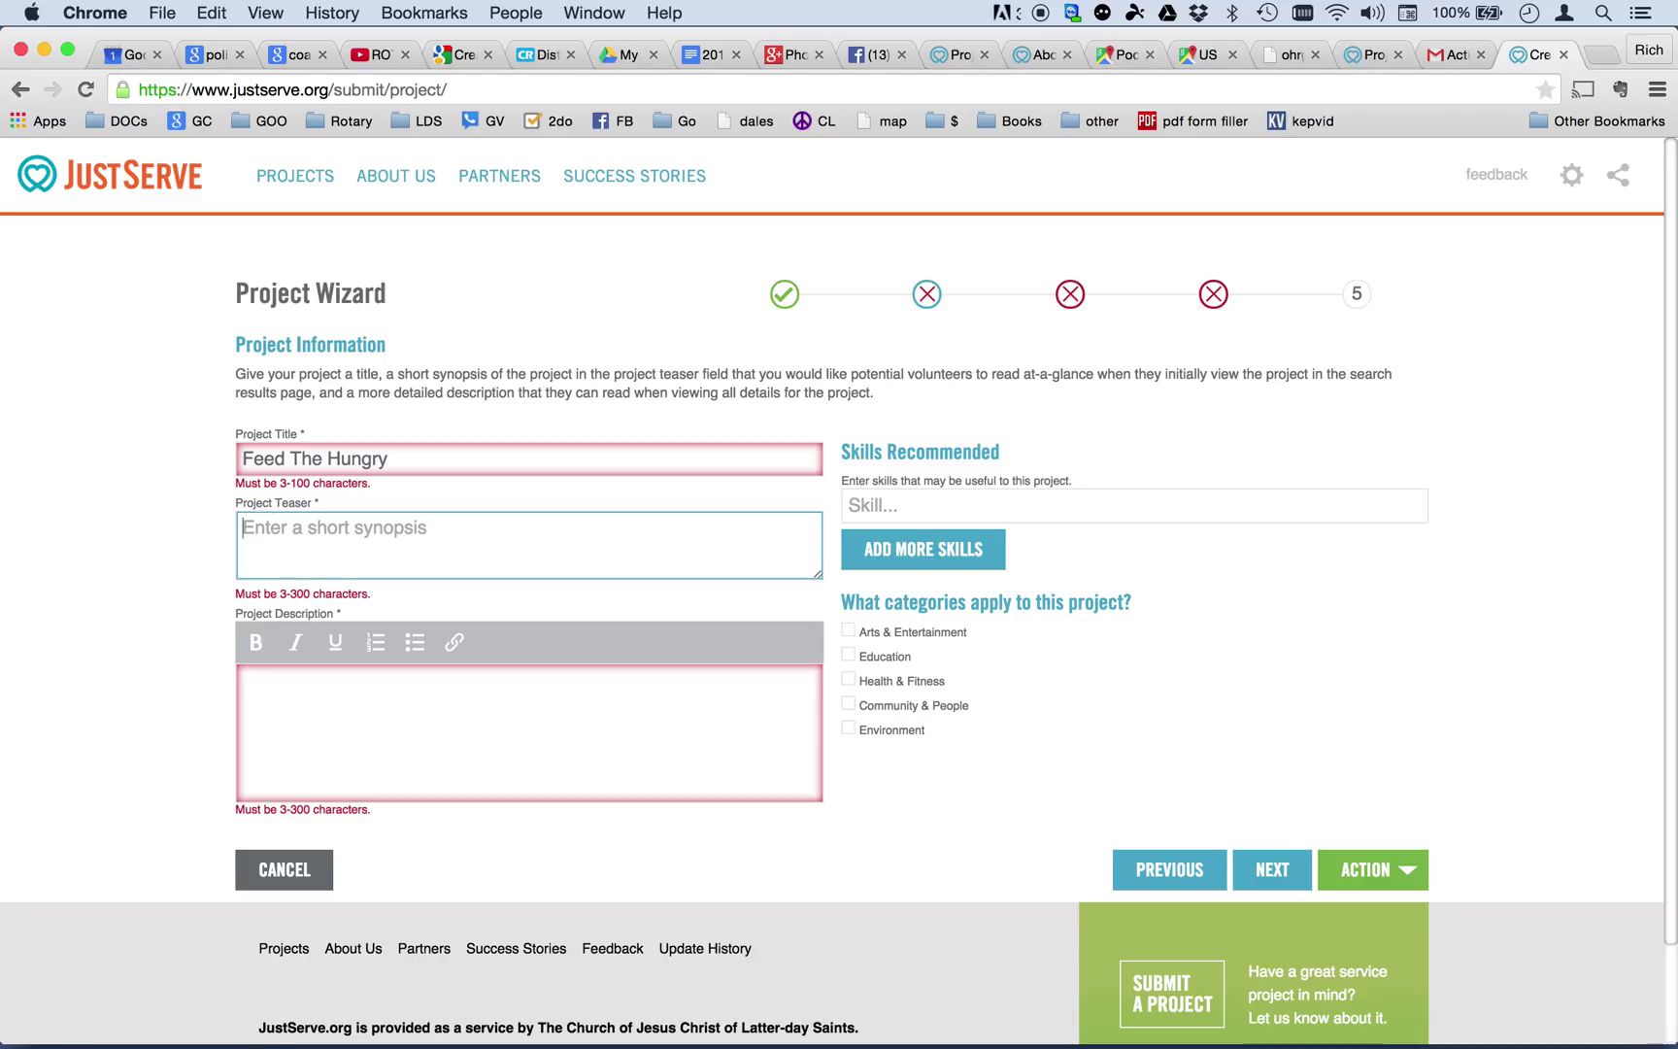
text(Help the )
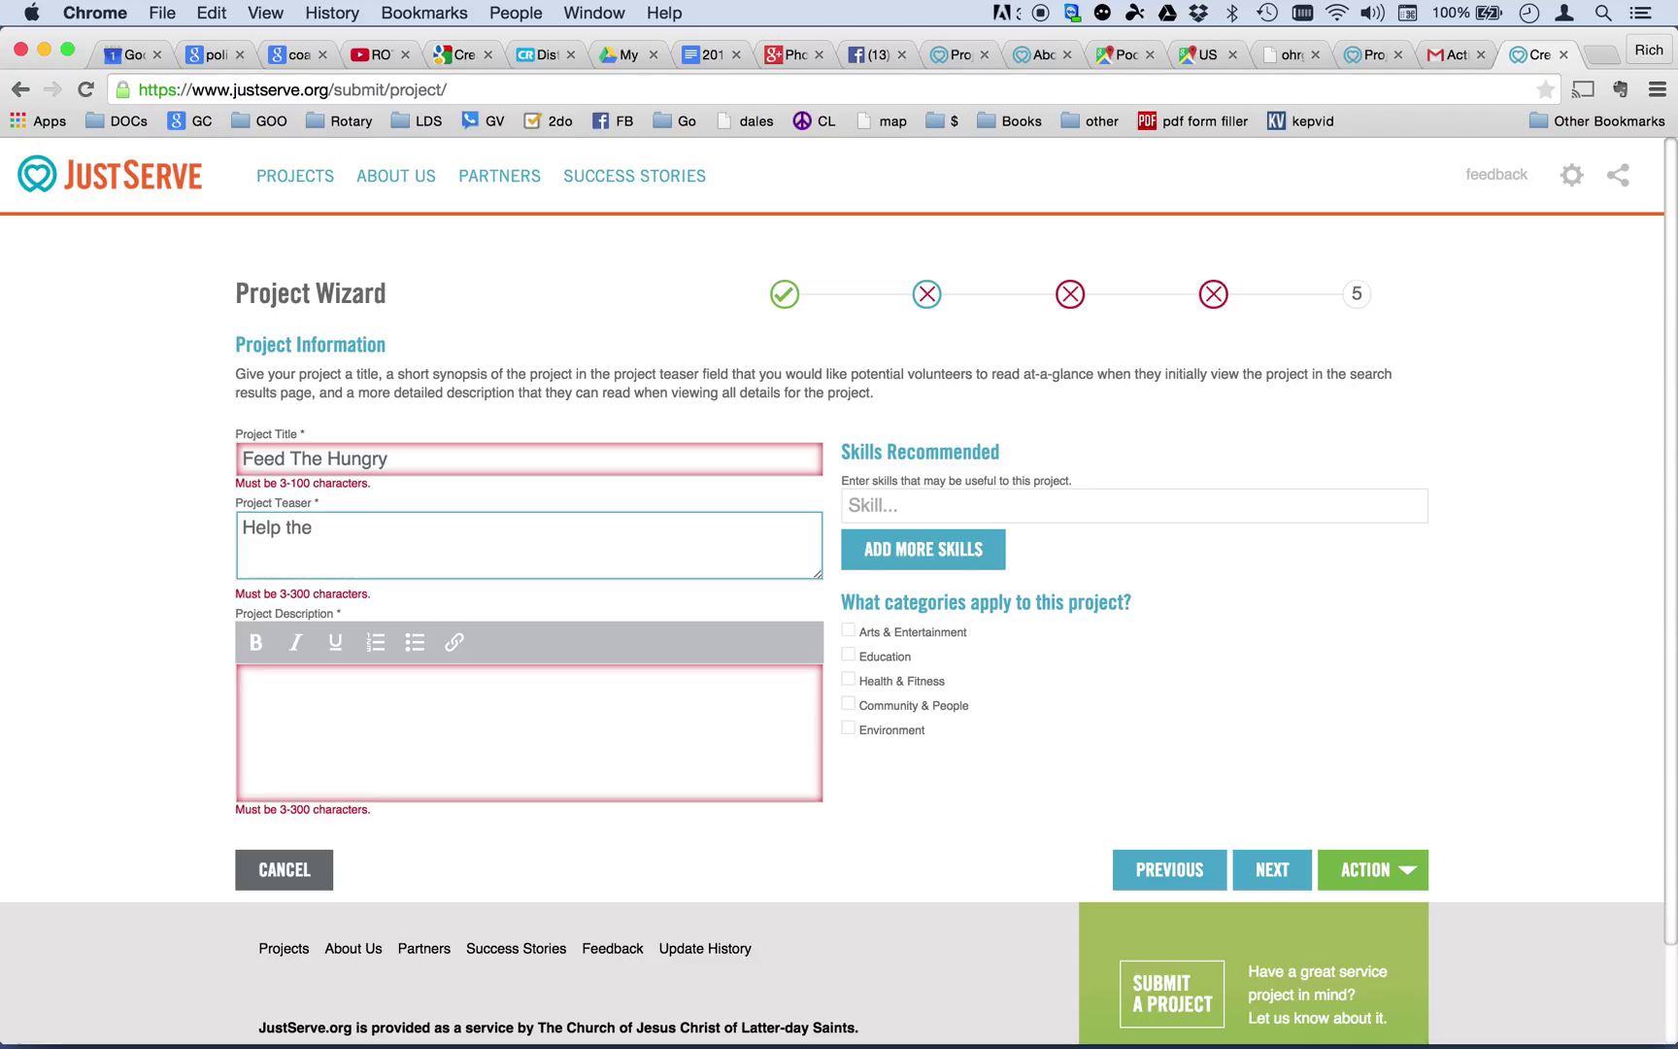
text(Foodbank take care of the p)
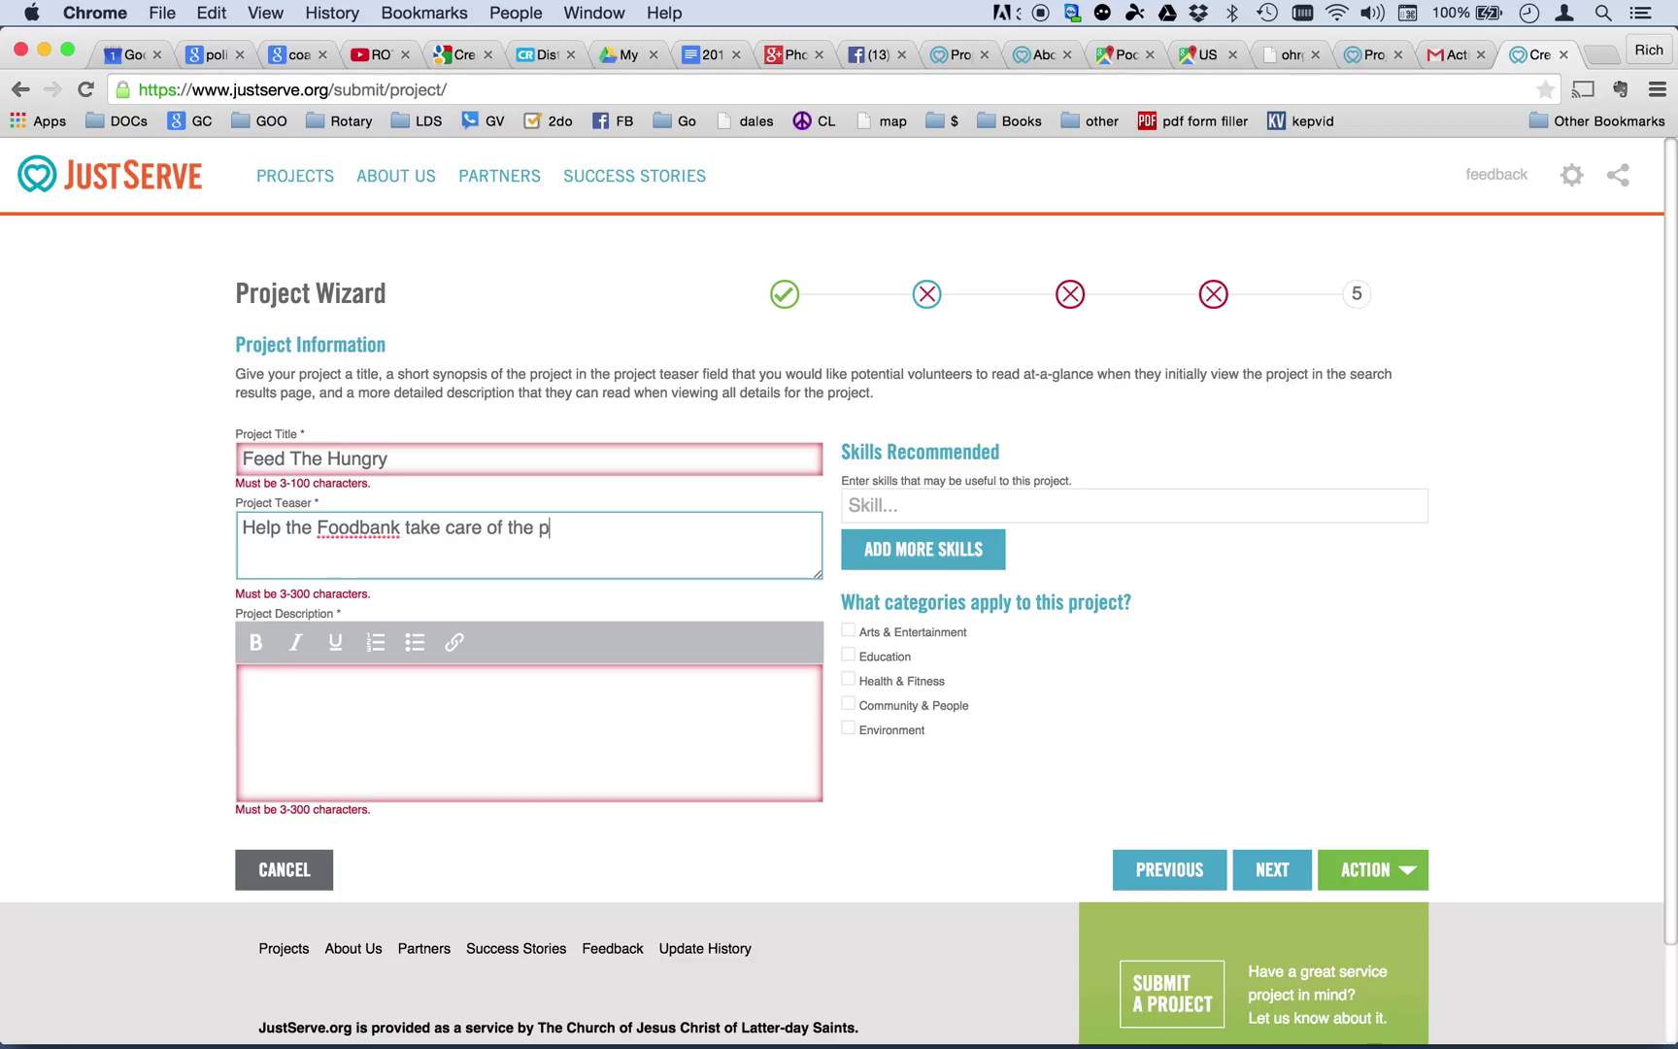
text(oor and needy )
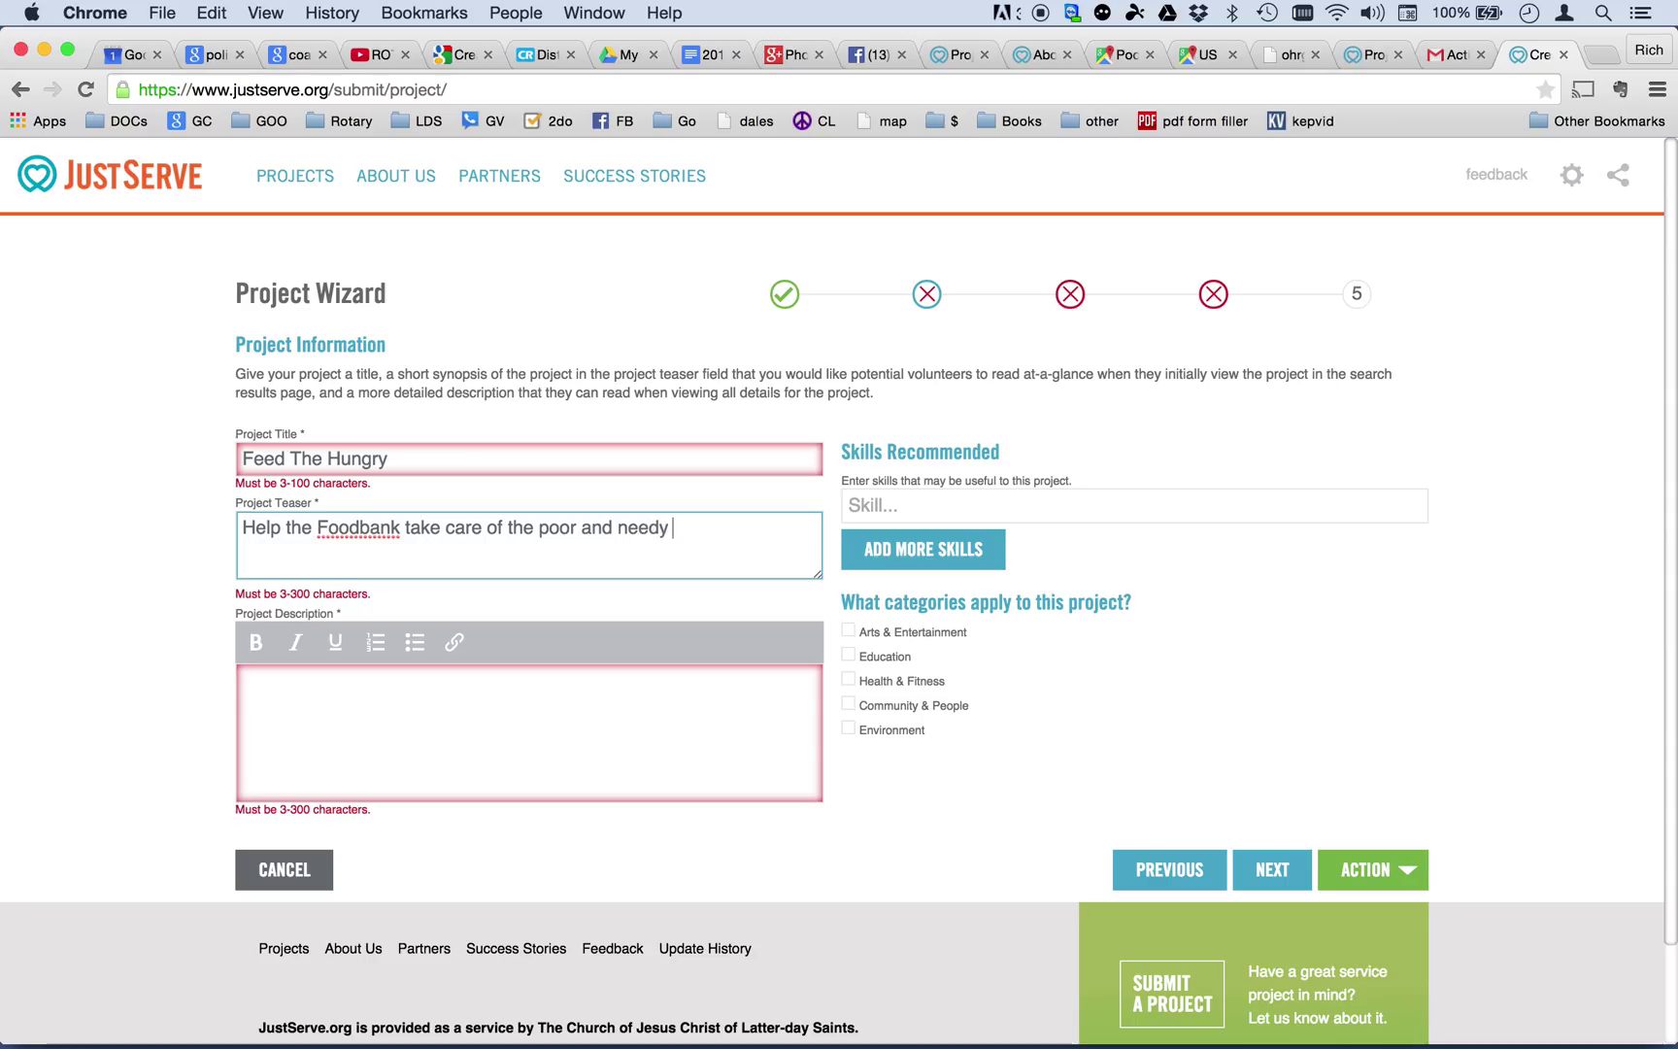
text(in our community)
key(Tab)
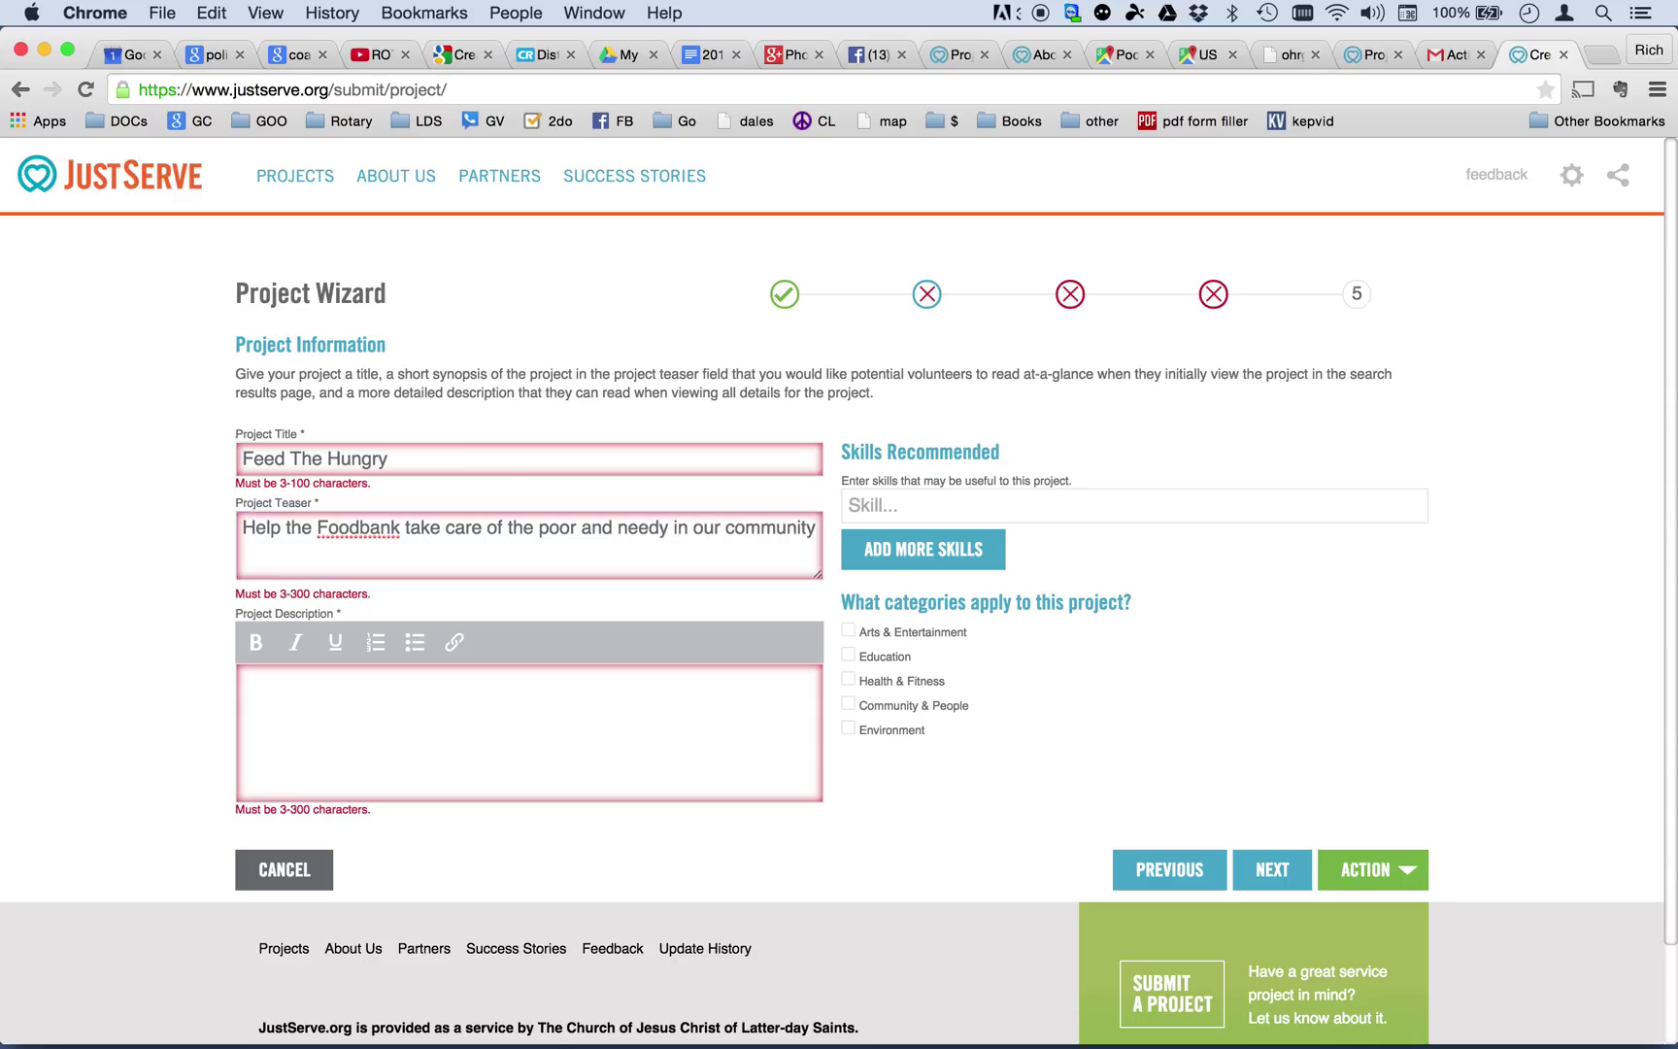
Describe joining the Pocatello Rotary Club every Thursday repacking frozen foods, fixing the typo 'distributed'.
click(290, 707)
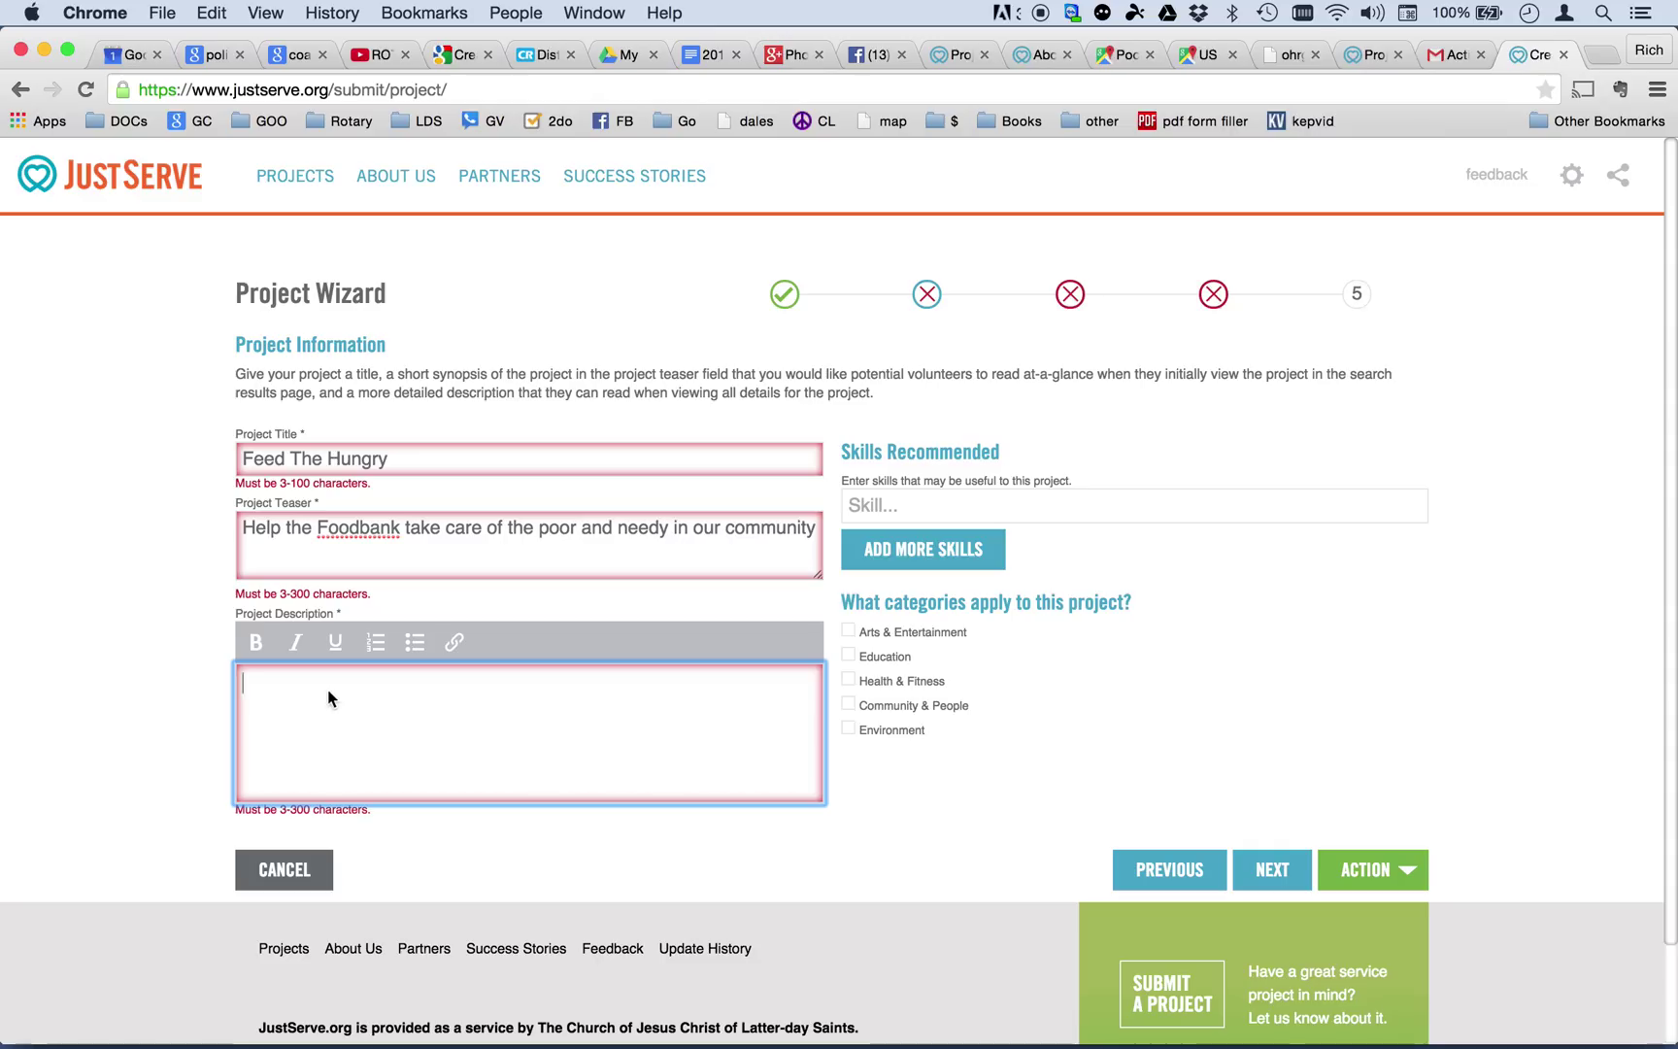
text(Join with the )
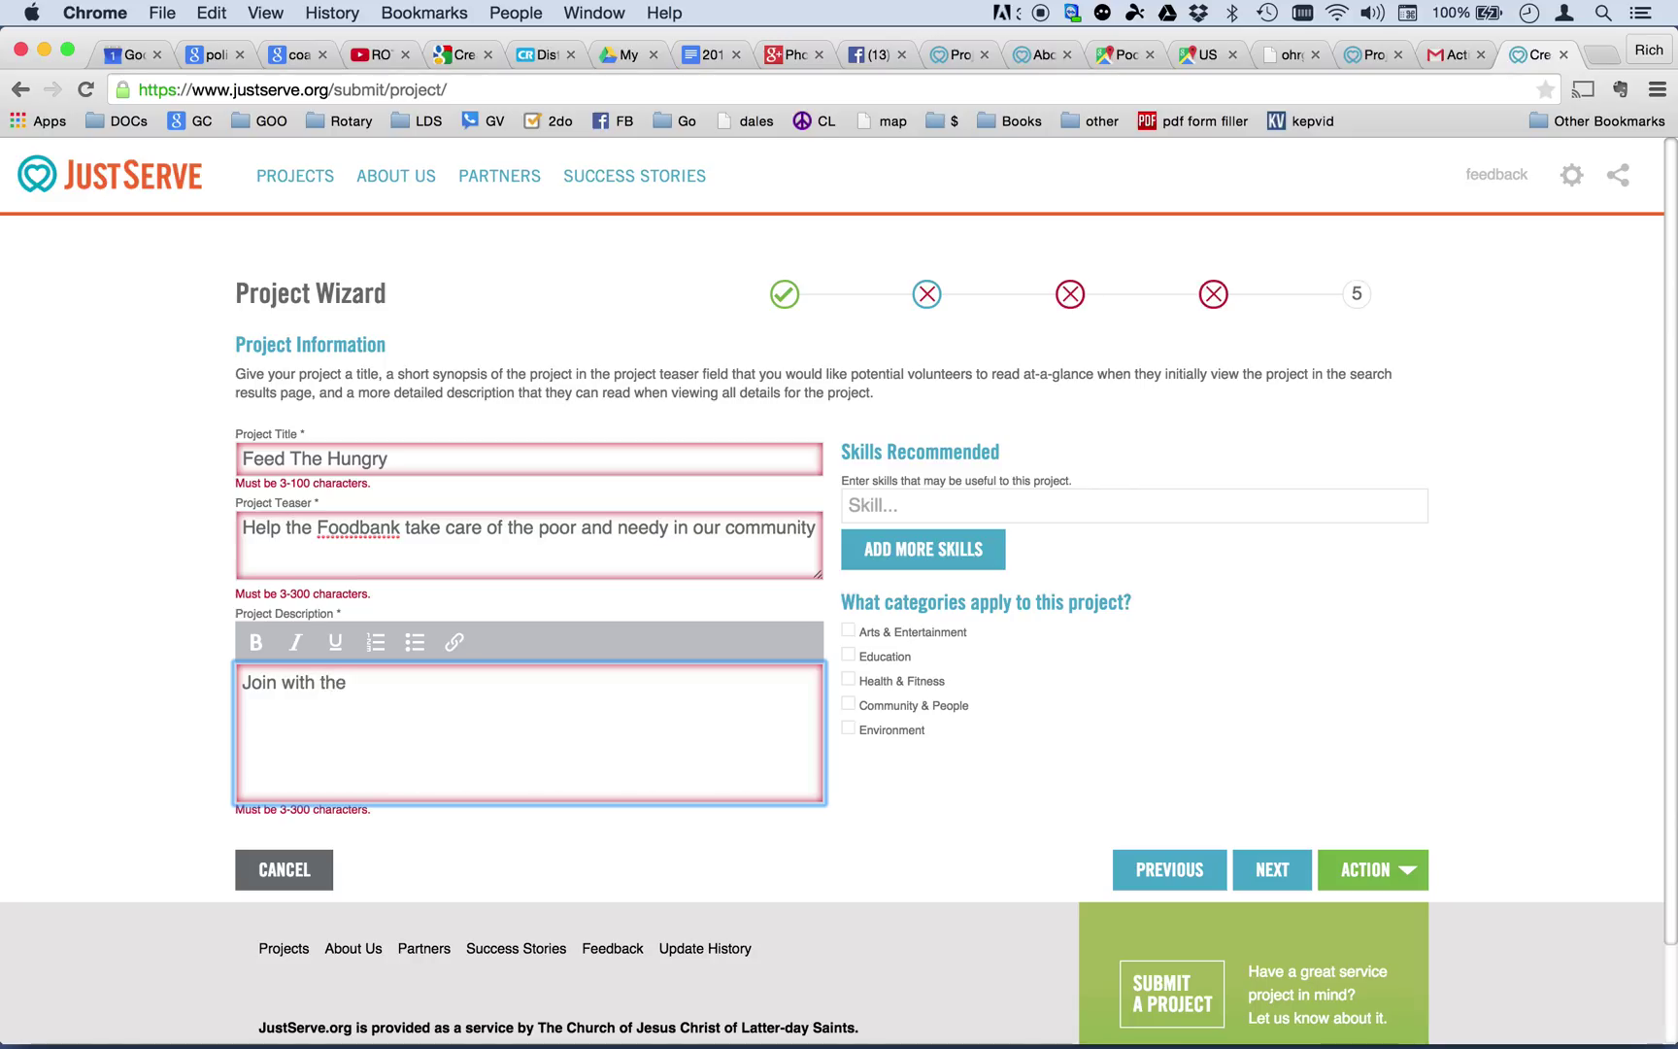
text(Pocatello )
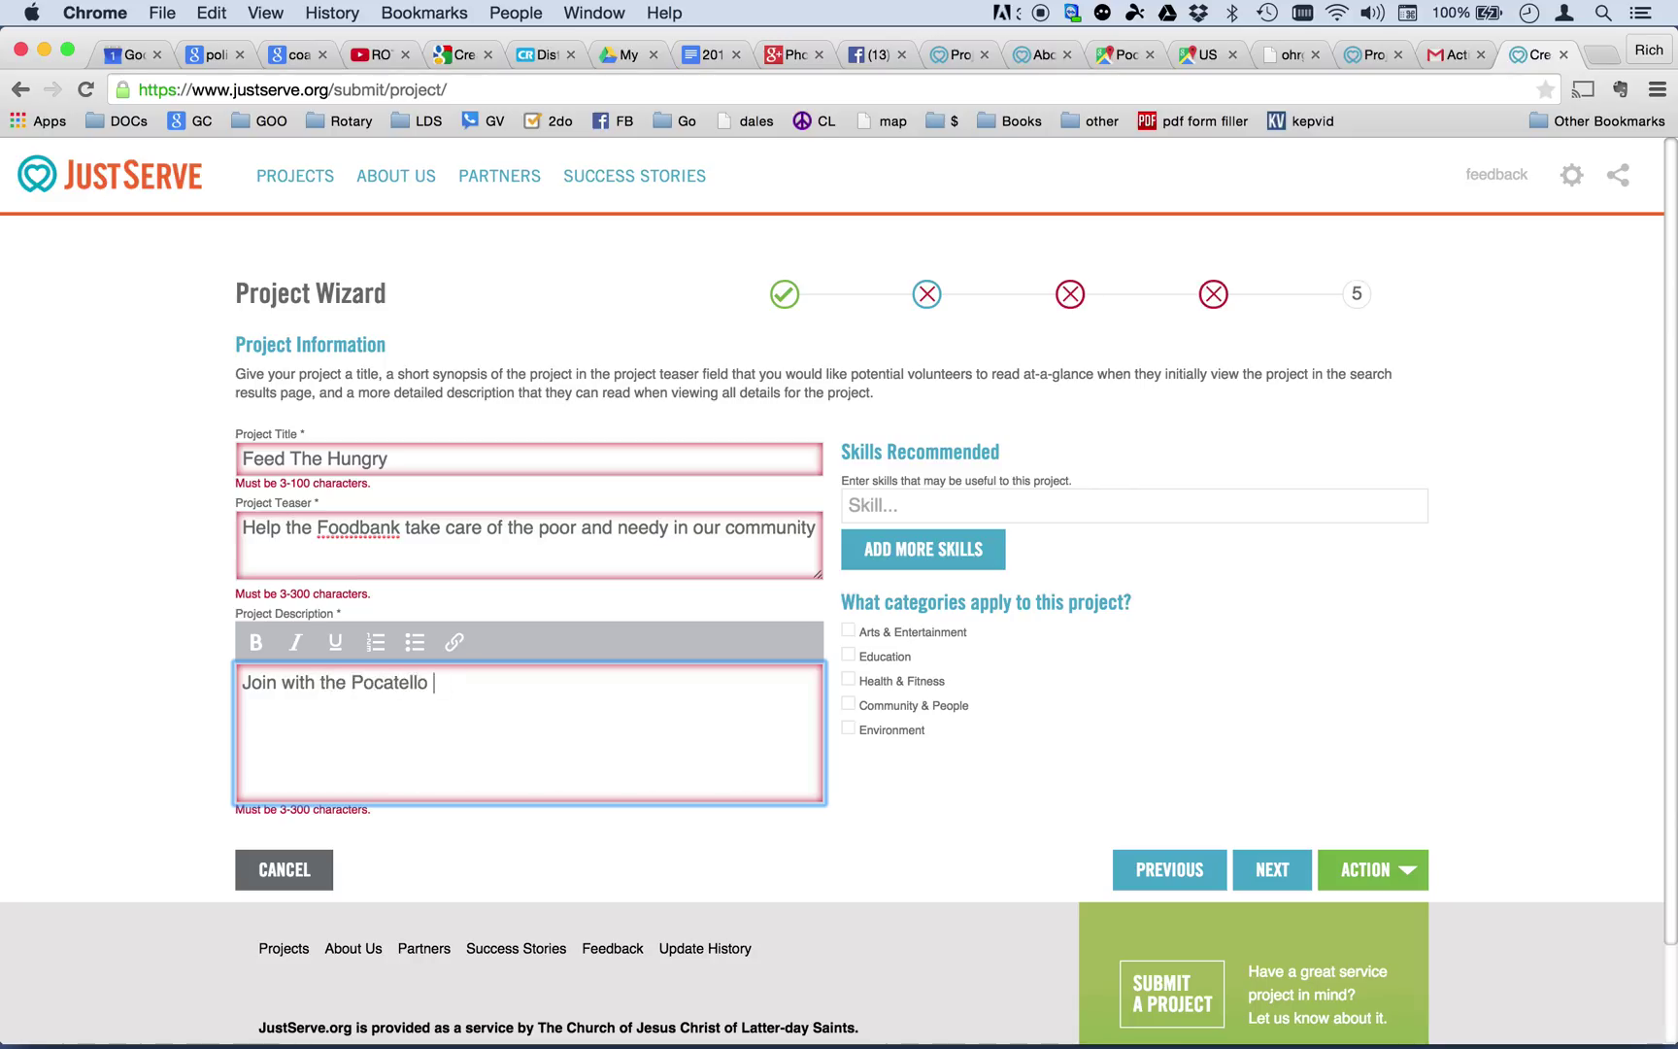
text(Rotary Club every)
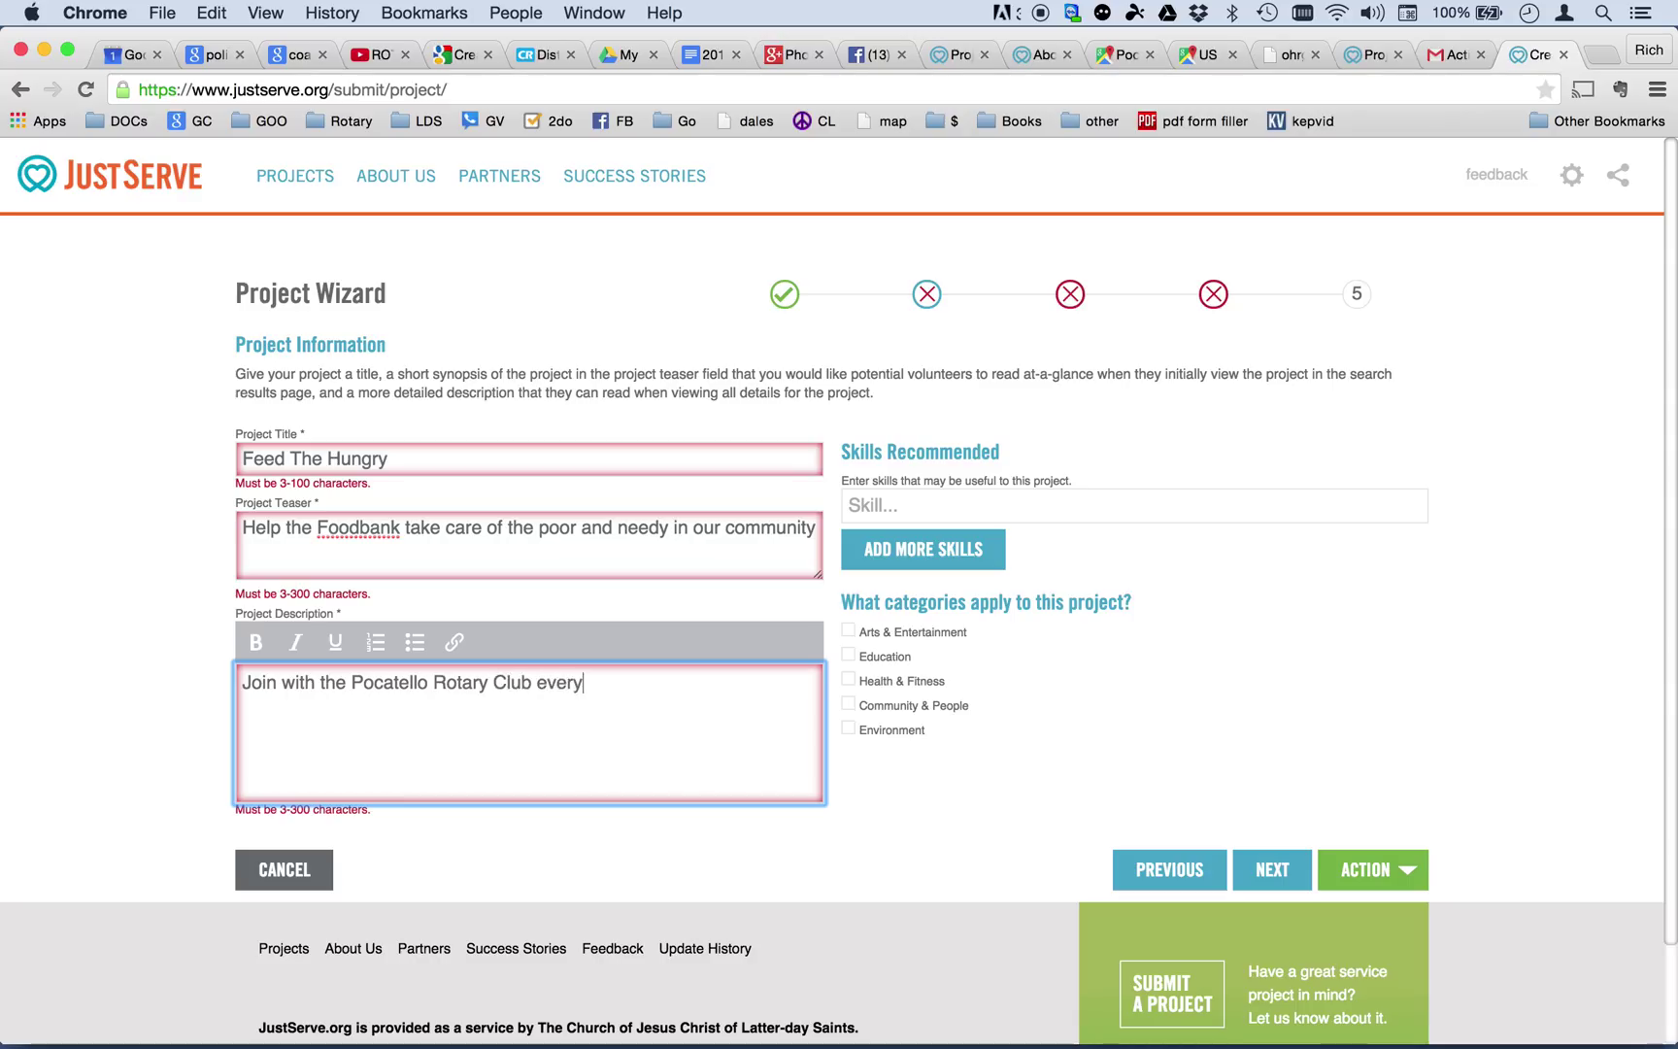
text( Thu)
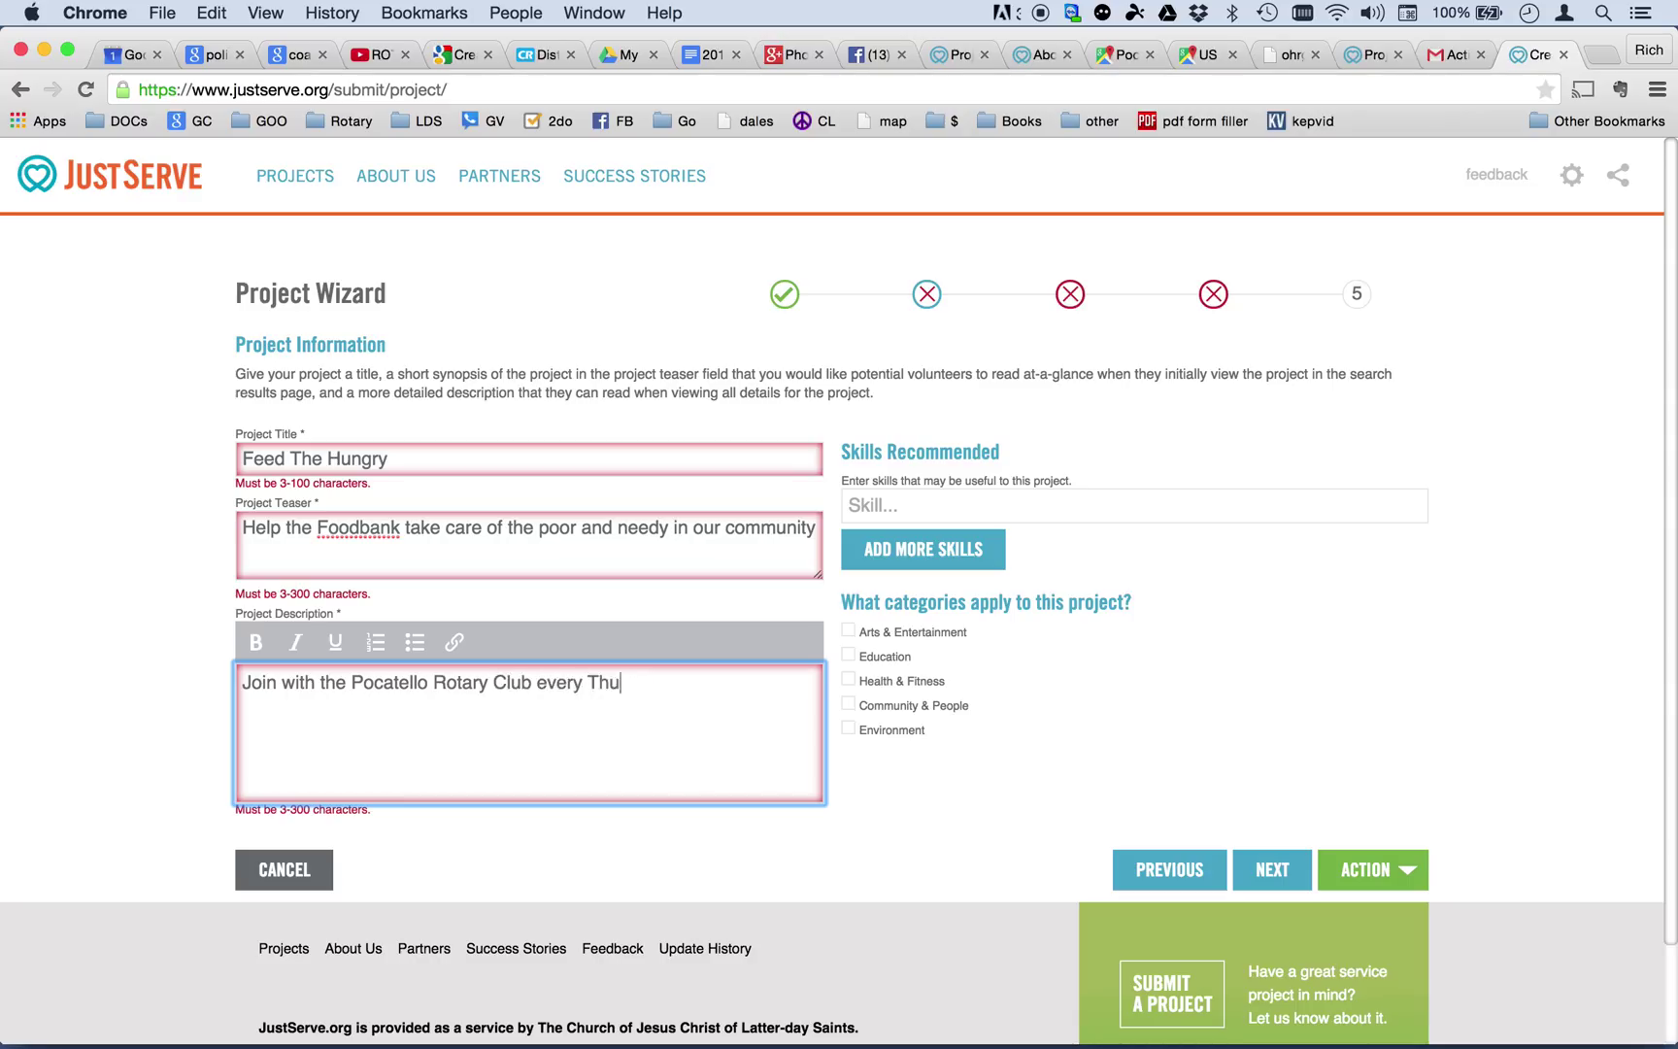
text(rsday)
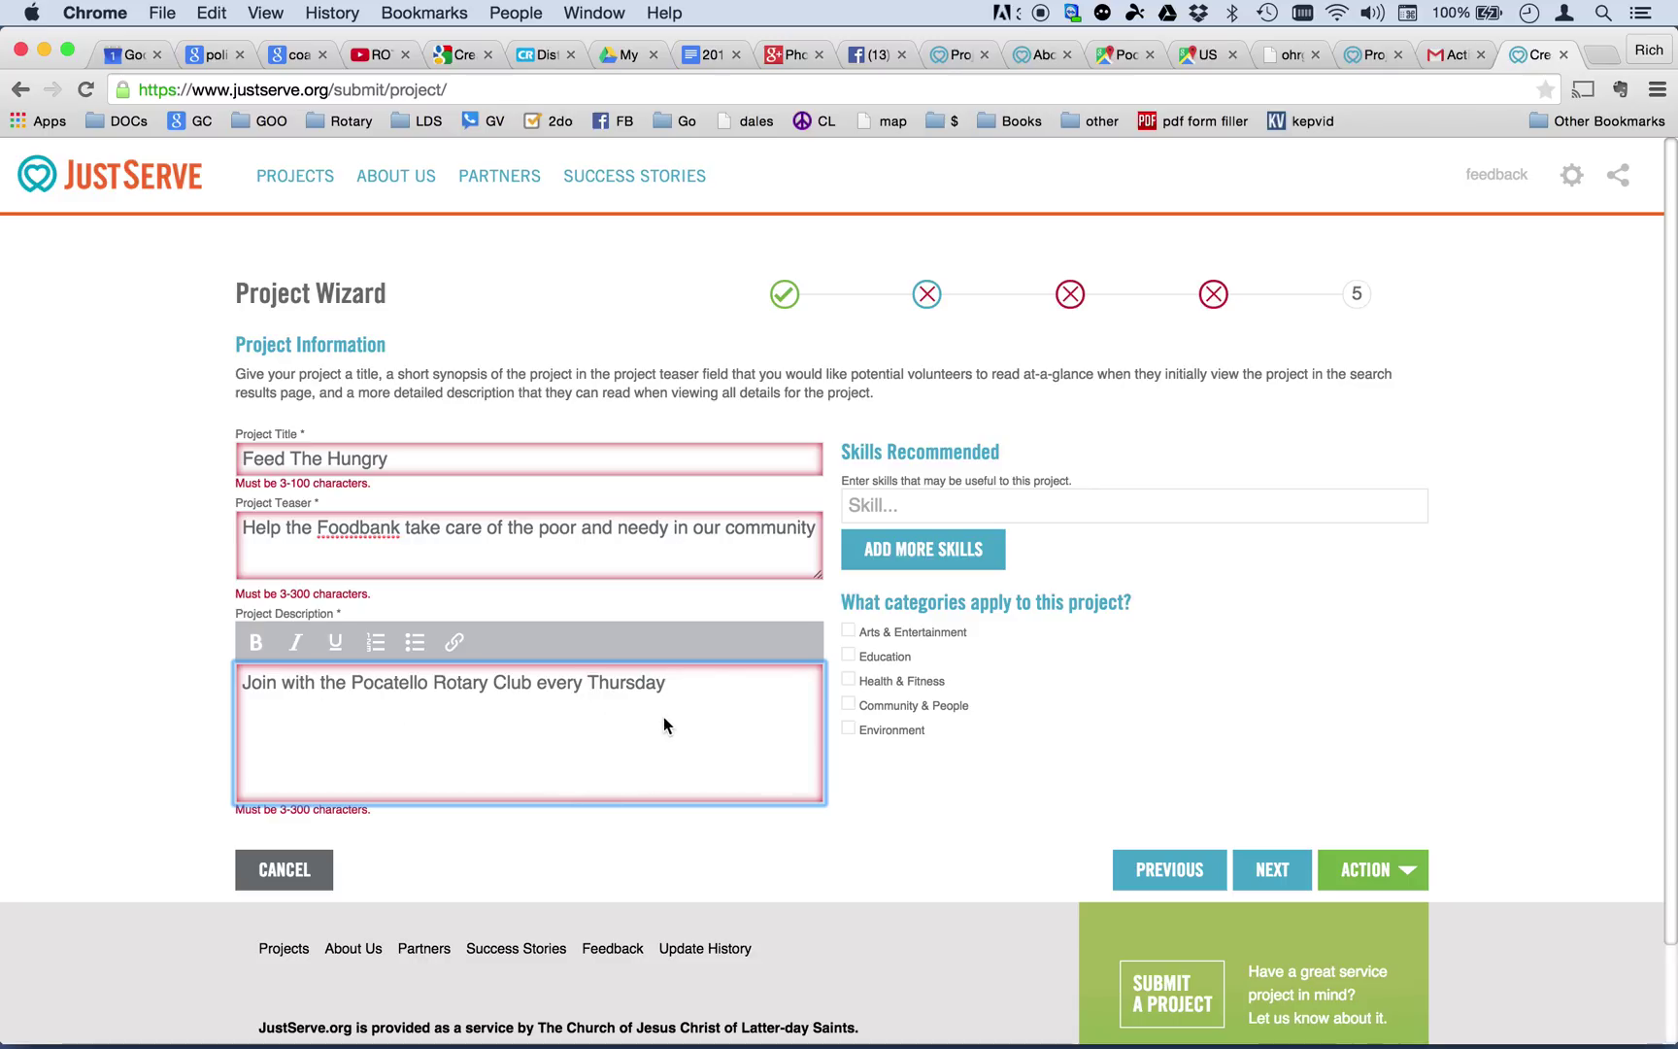
text(for)
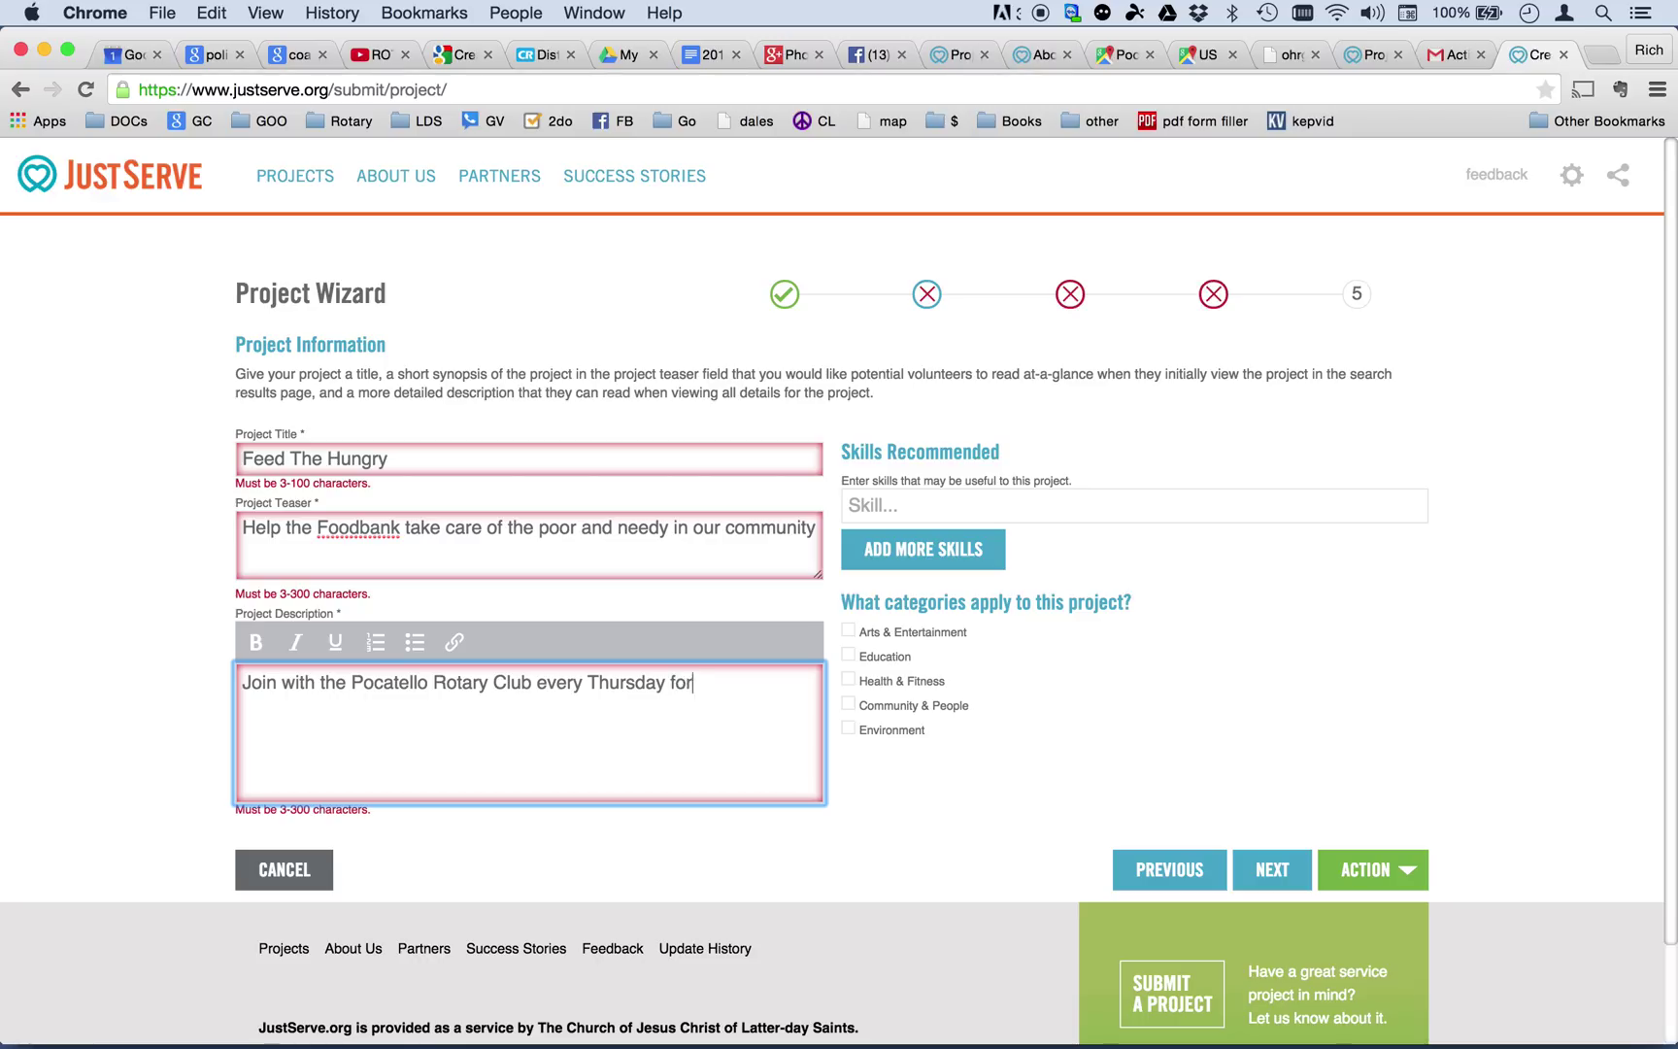
text( two hours to repa)
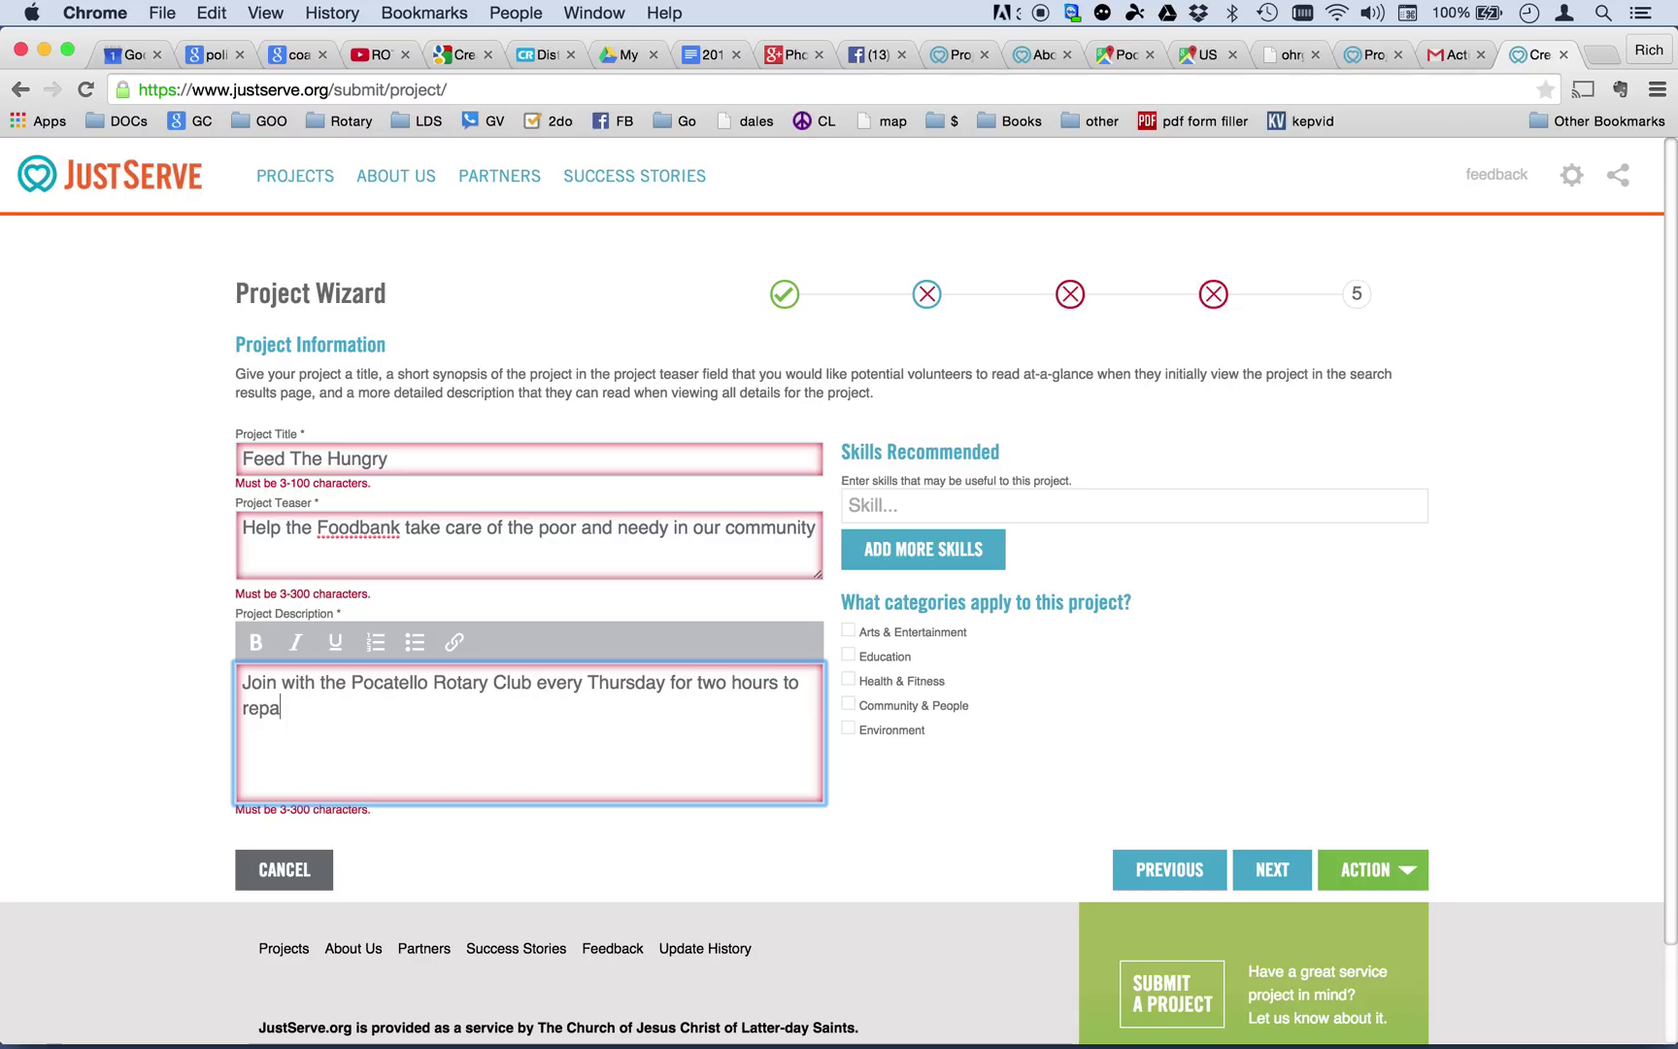
text(cking frozen foods)
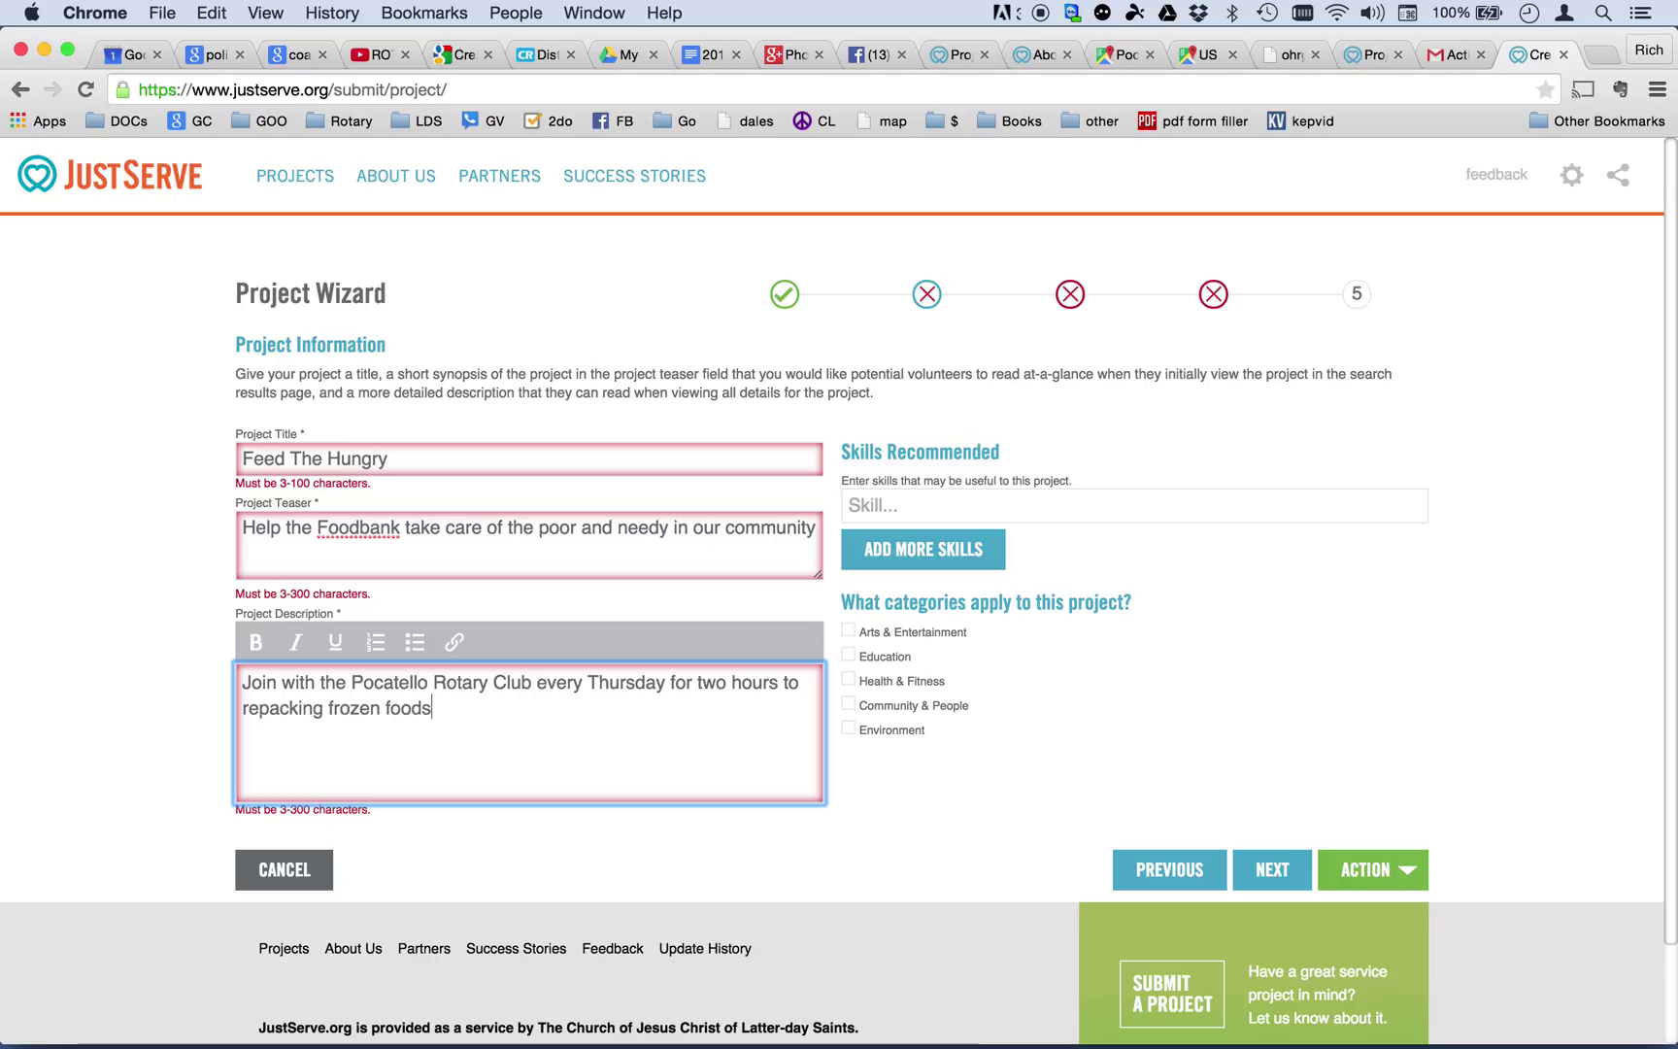
text( to be dist)
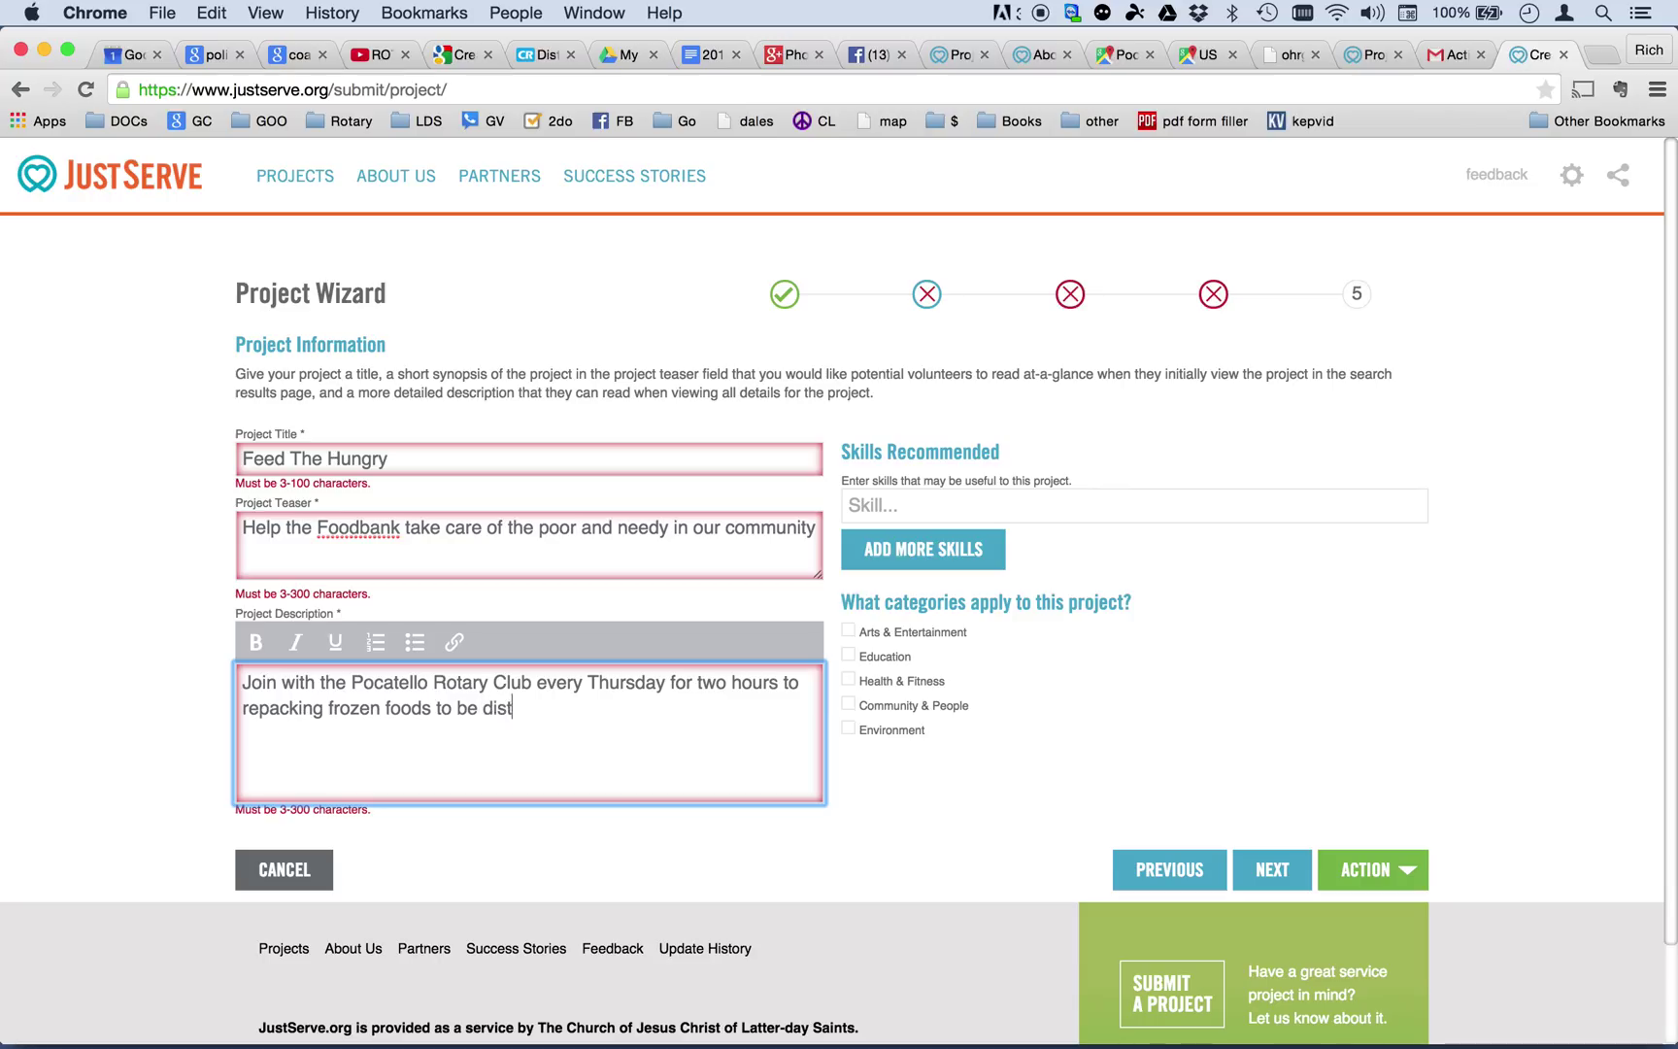
text(riubted to the )
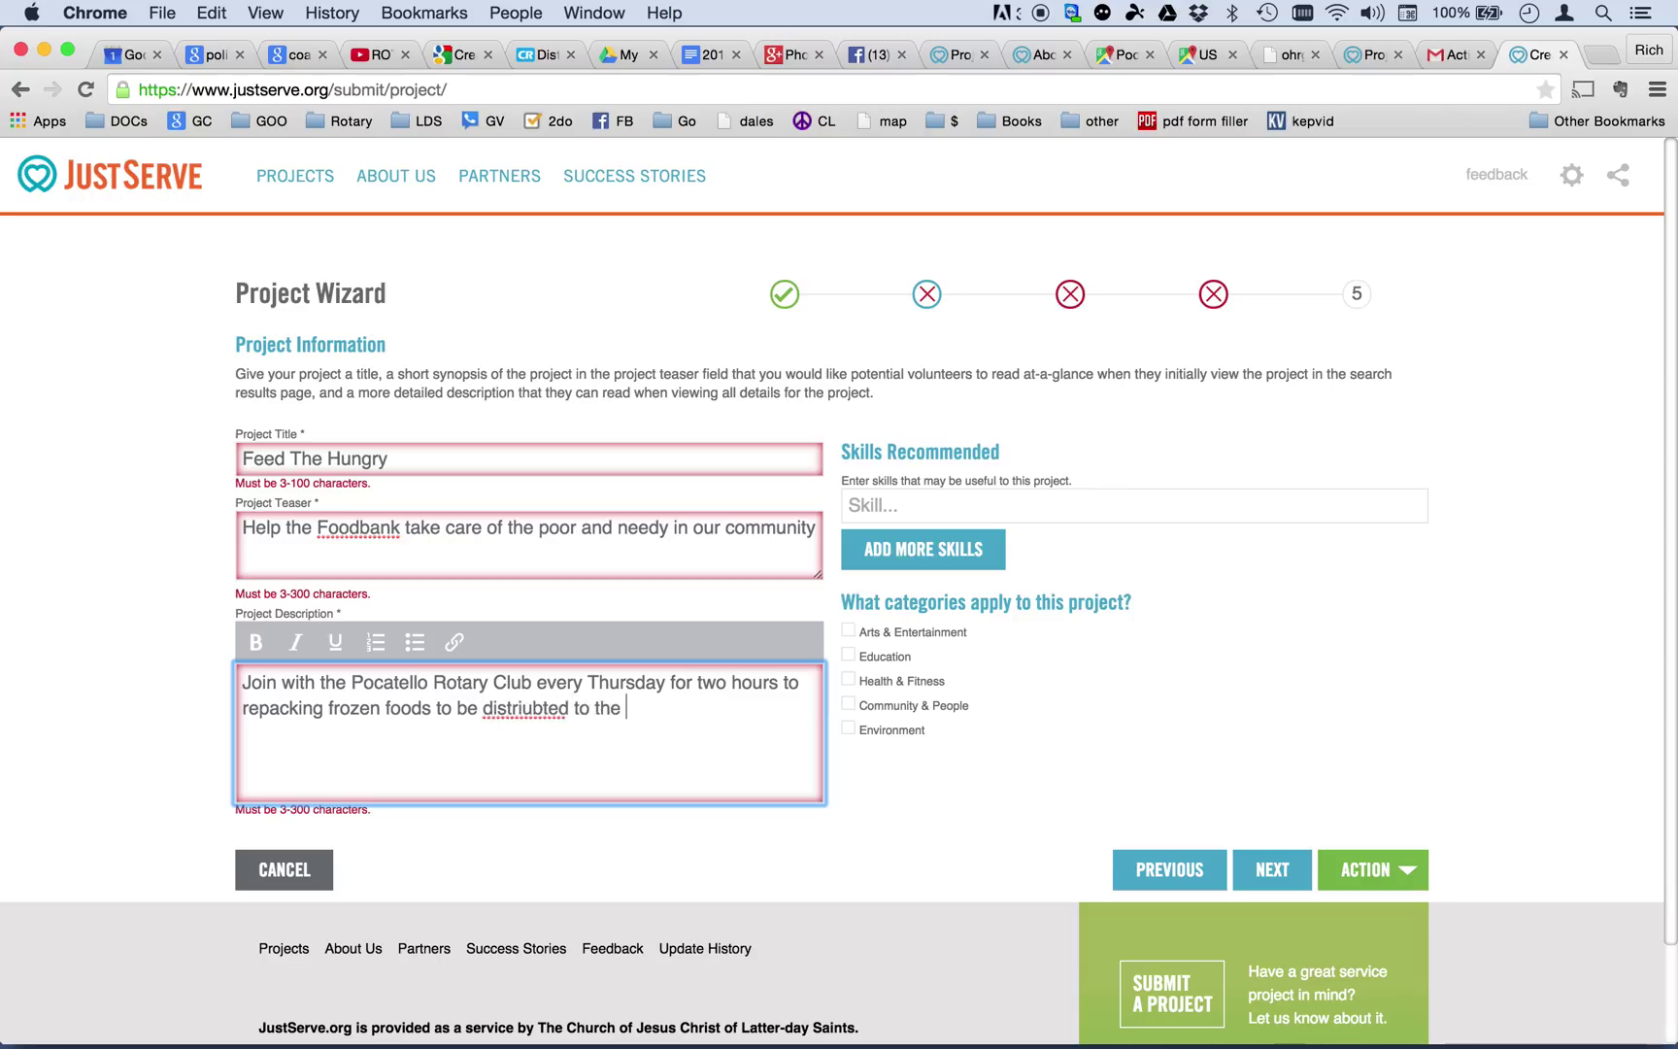
text(needy.)
click(505, 708)
key(BackSpace)
text(u)
Enter 'non' as a skill, tick Community & People and Health & Fitness, and continue.
scroll(874, 811, down, 2)
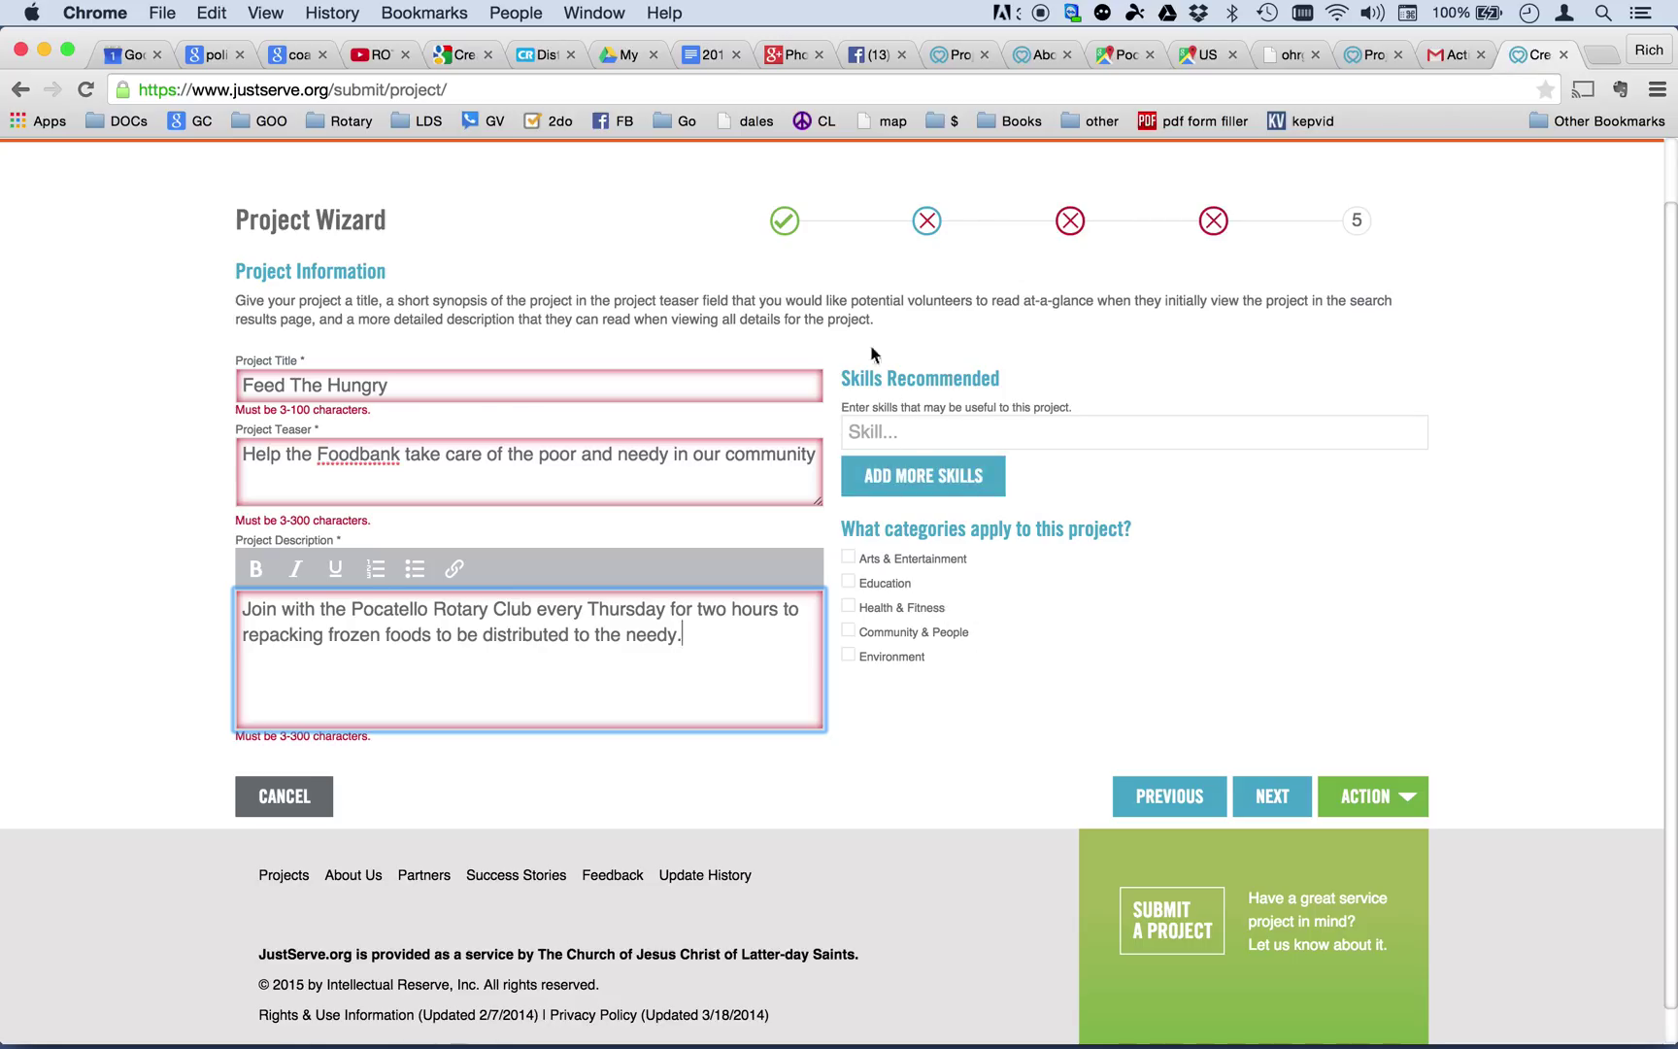
click(878, 427)
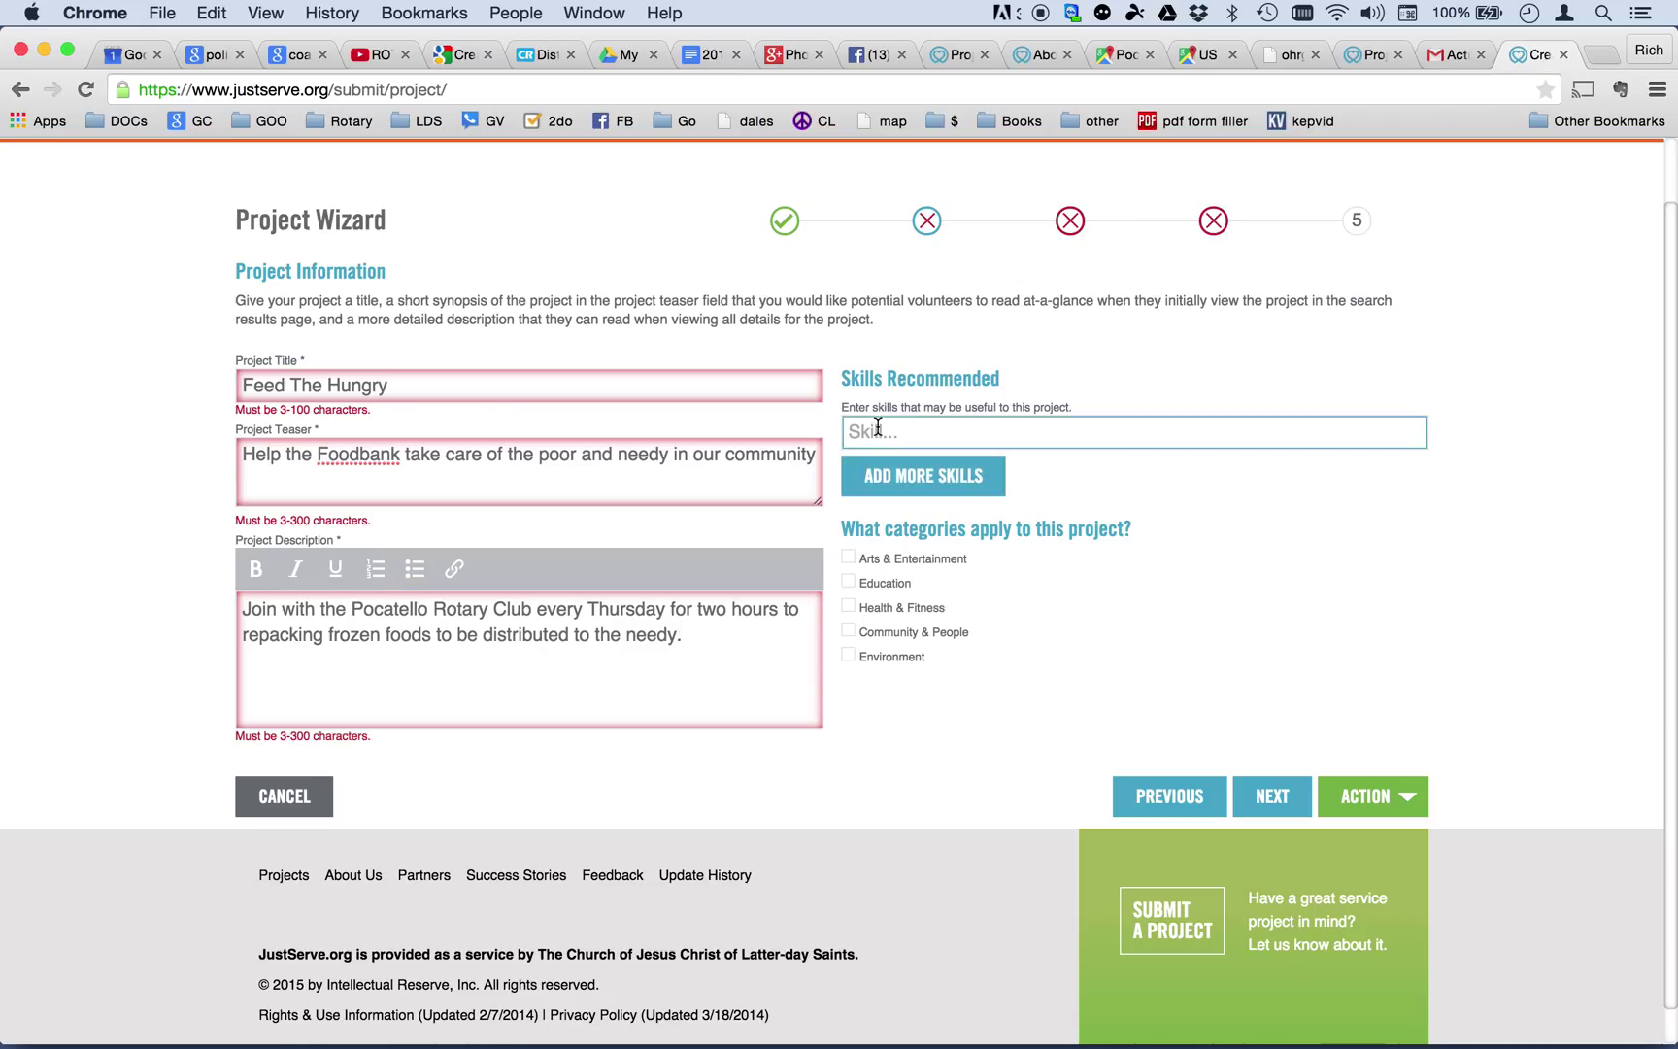
text(non)
click(850, 631)
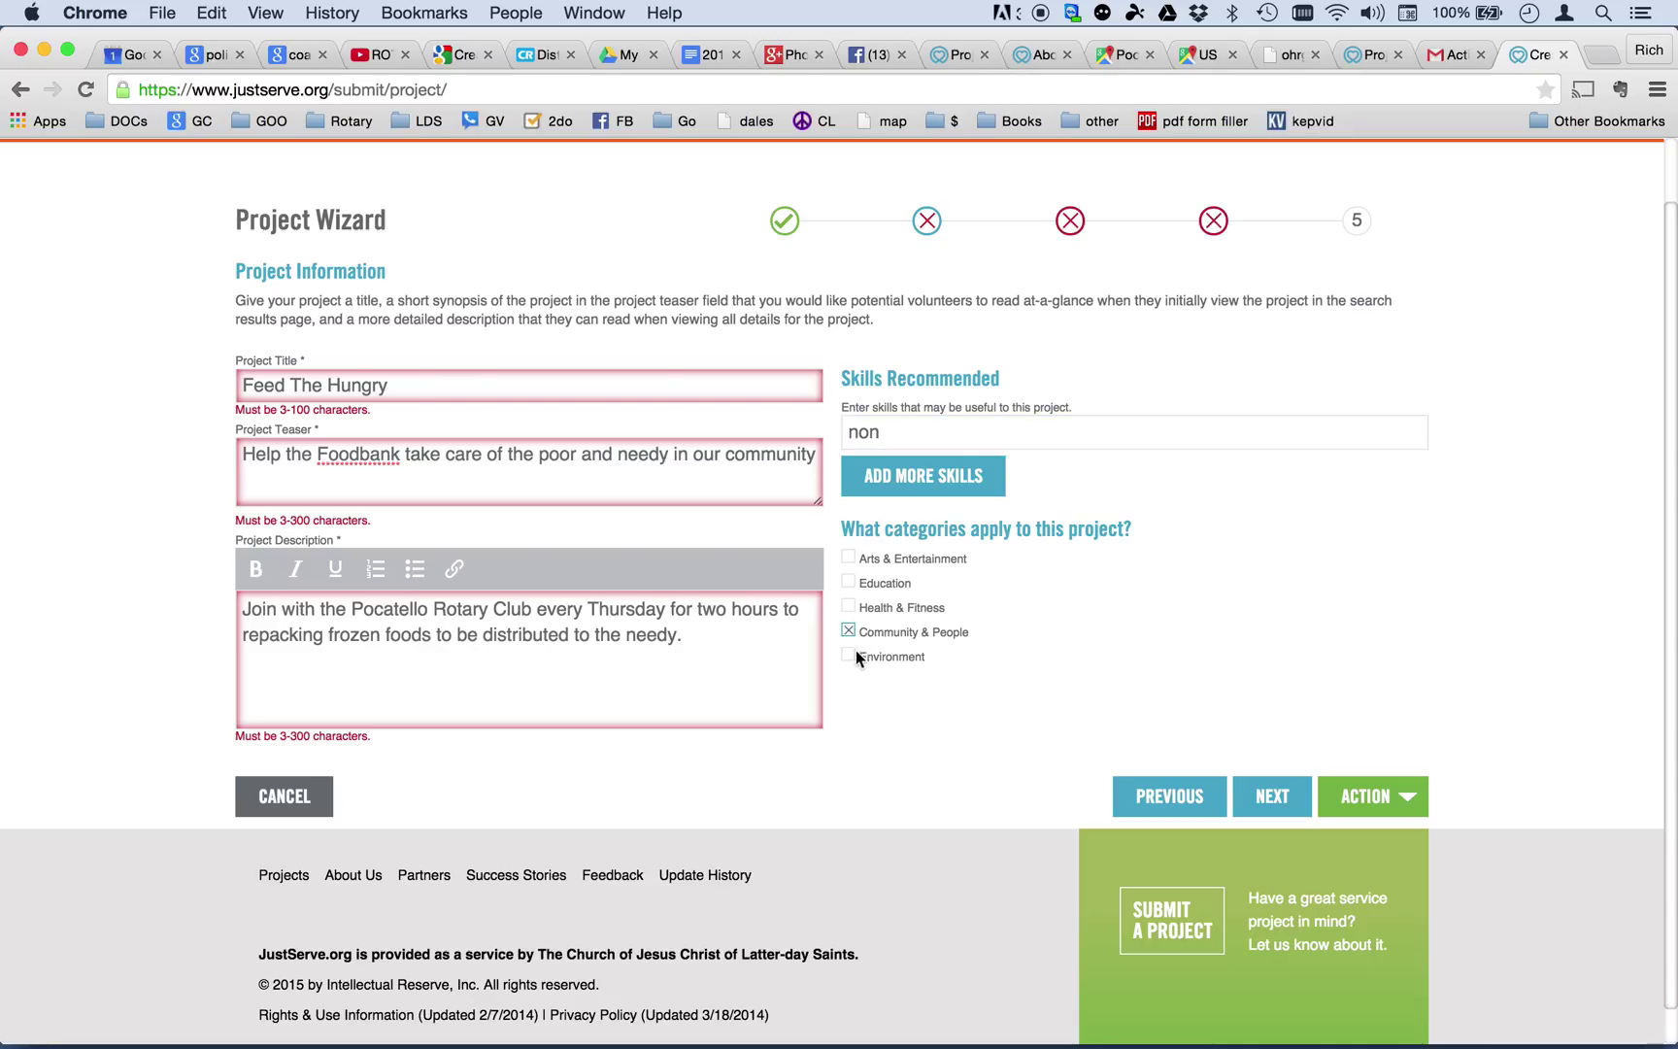
click(848, 608)
click(1275, 802)
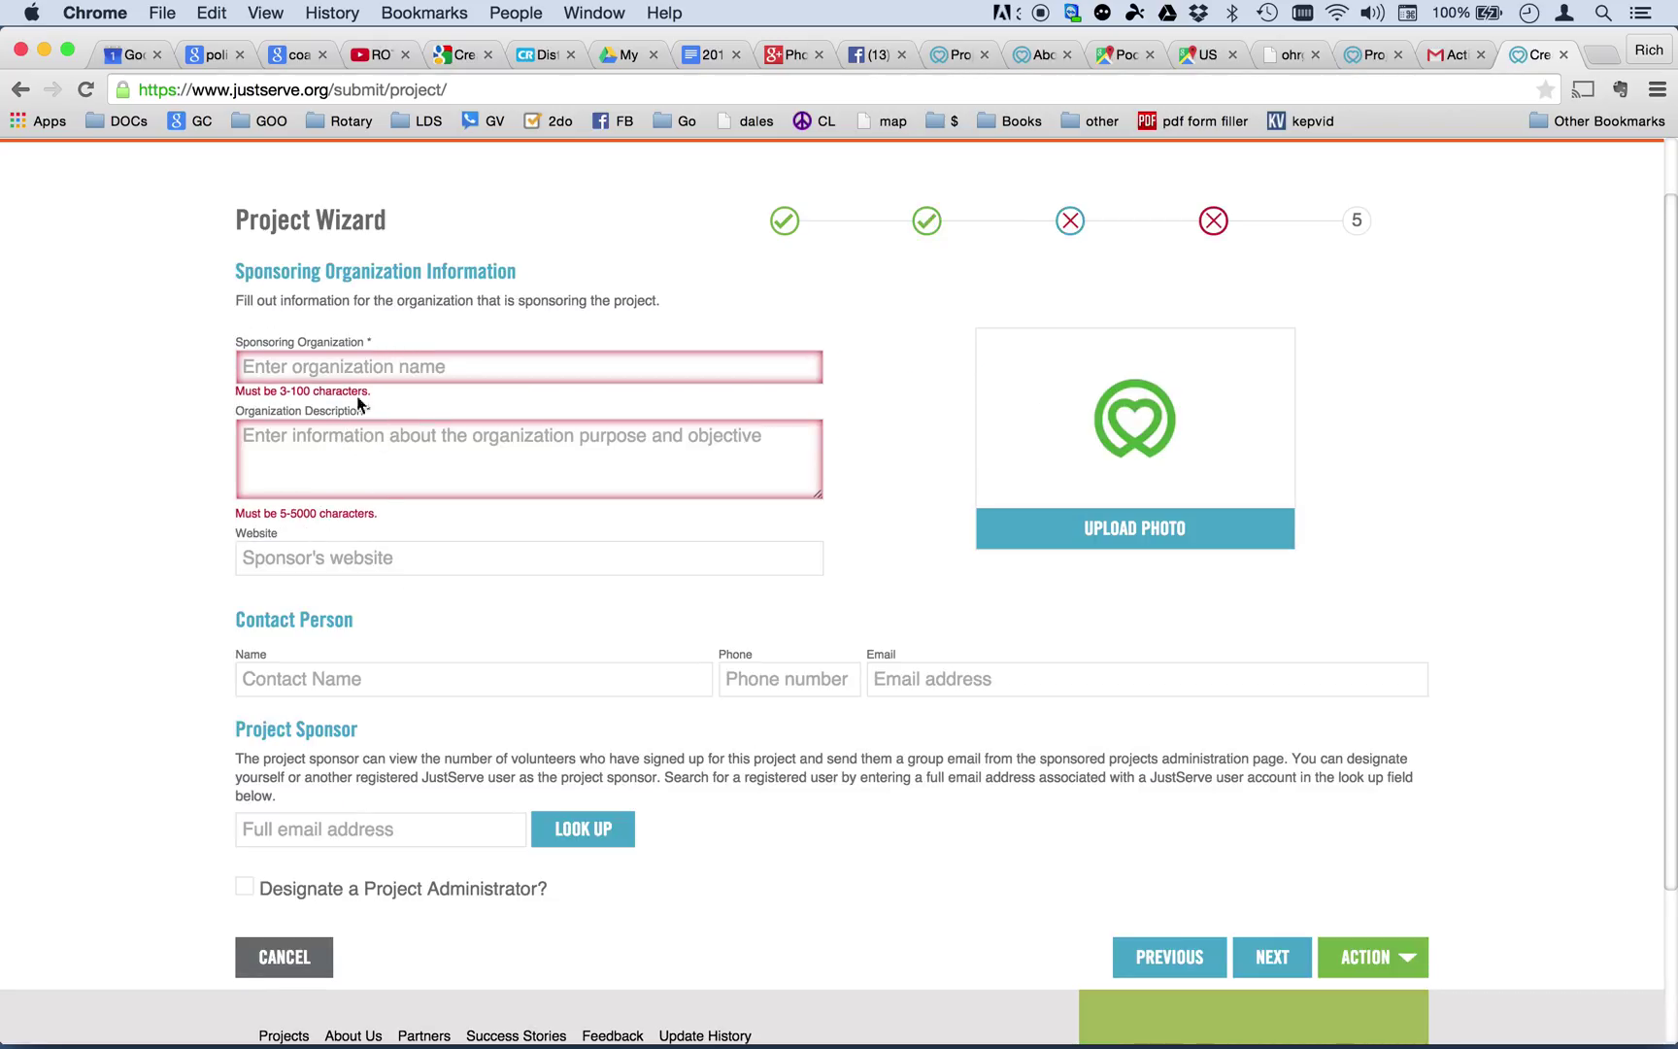
Enter 'Pocatello Rotary Club' as the sponsoring organization name.
click(315, 374)
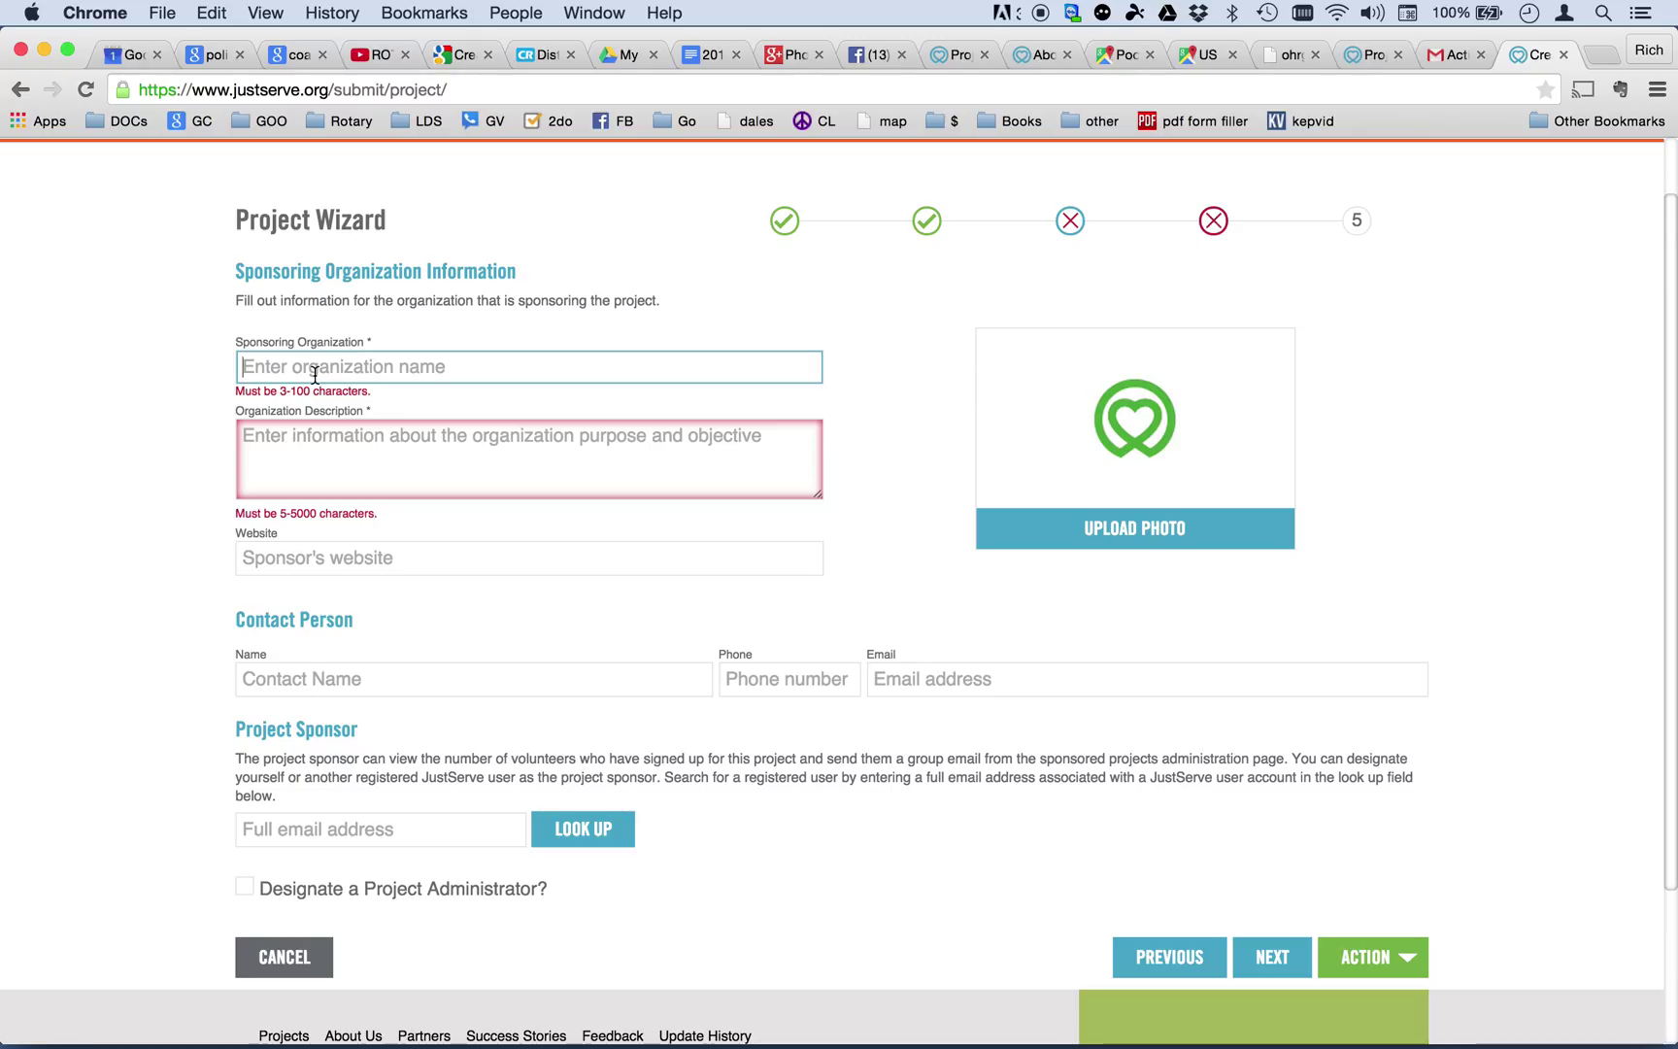
text(Pocatllo)
key(BackSpace)
key(BackSpace)
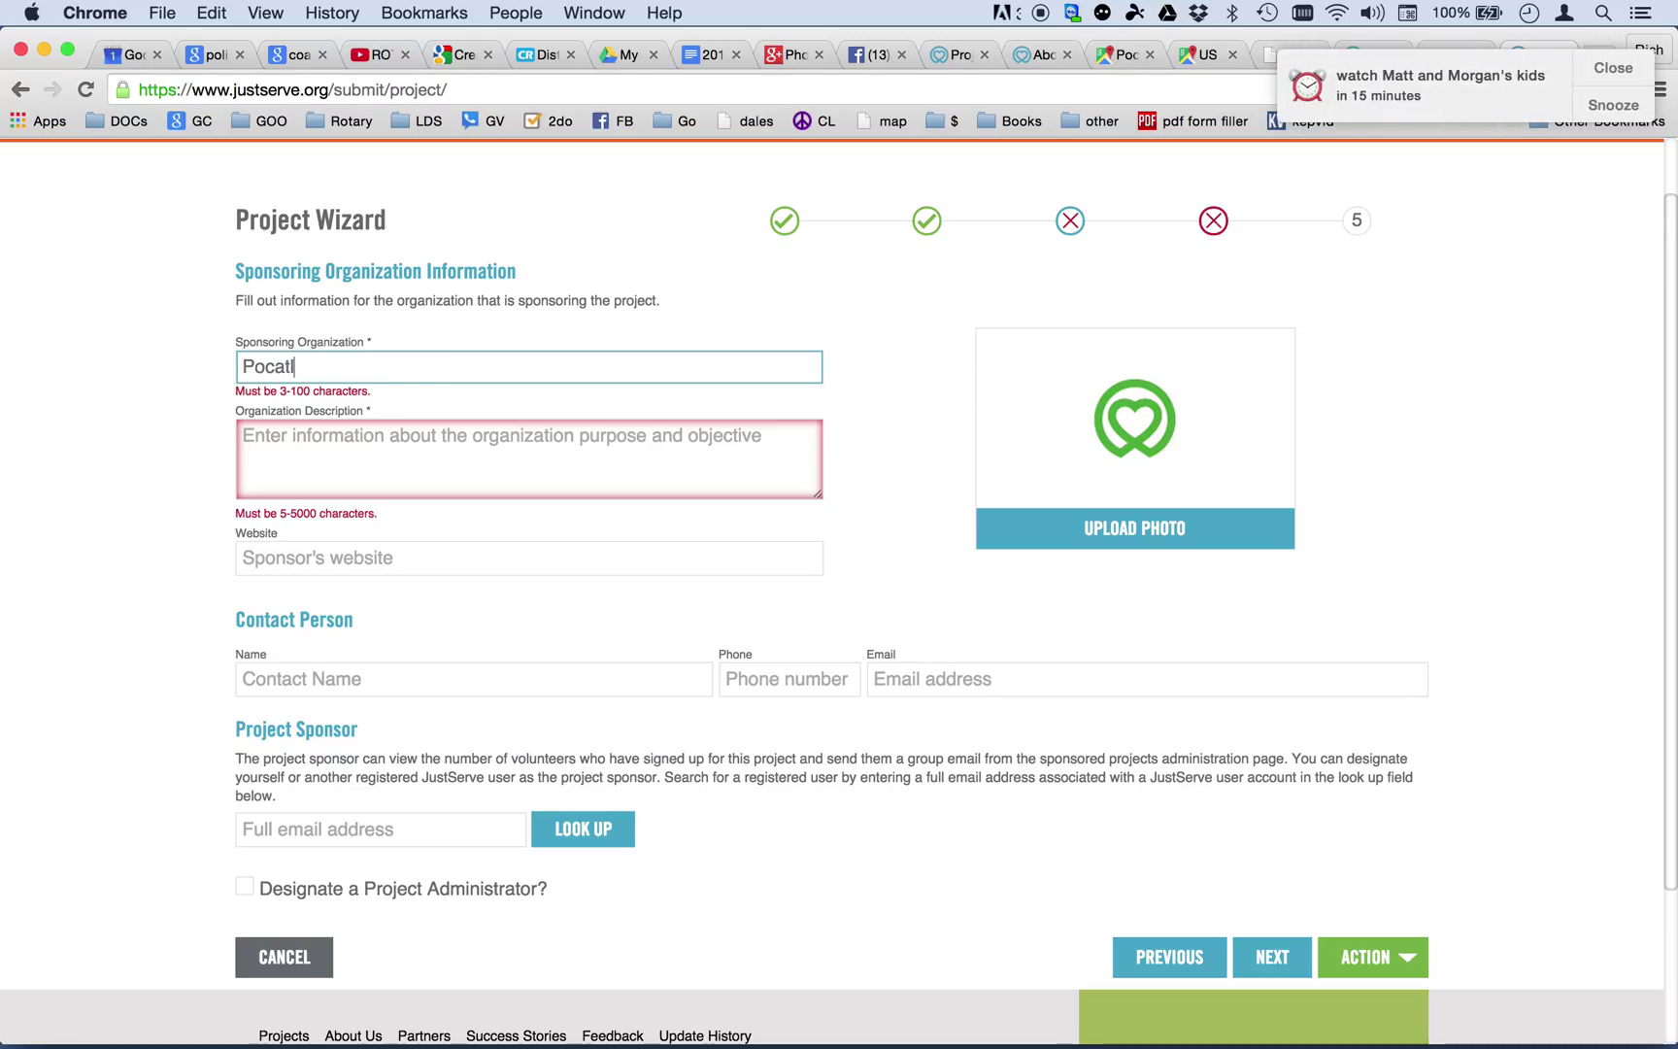
key(BackSpace)
text(el)
key(BackSpace)
key(BackSpace)
key(BackSpace)
text(tello Rt)
click(1608, 70)
text(y)
key(BackSpace)
key(BackSpace)
text(otary Club)
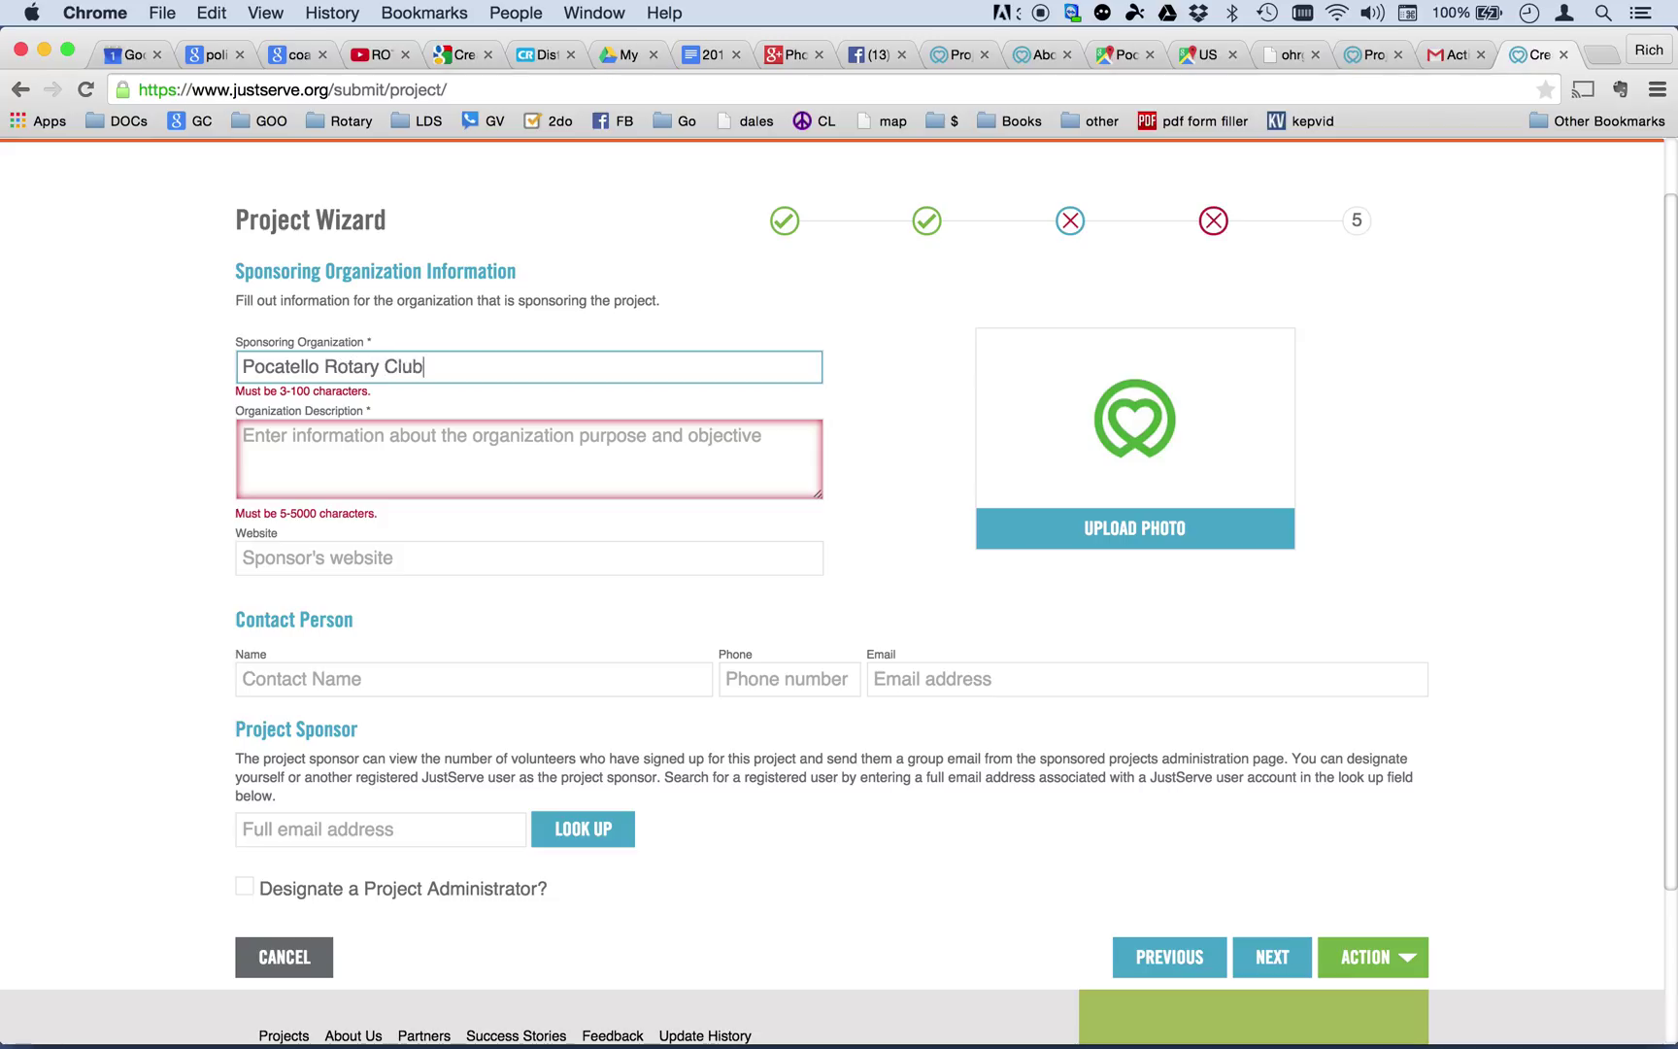
key(Tab)
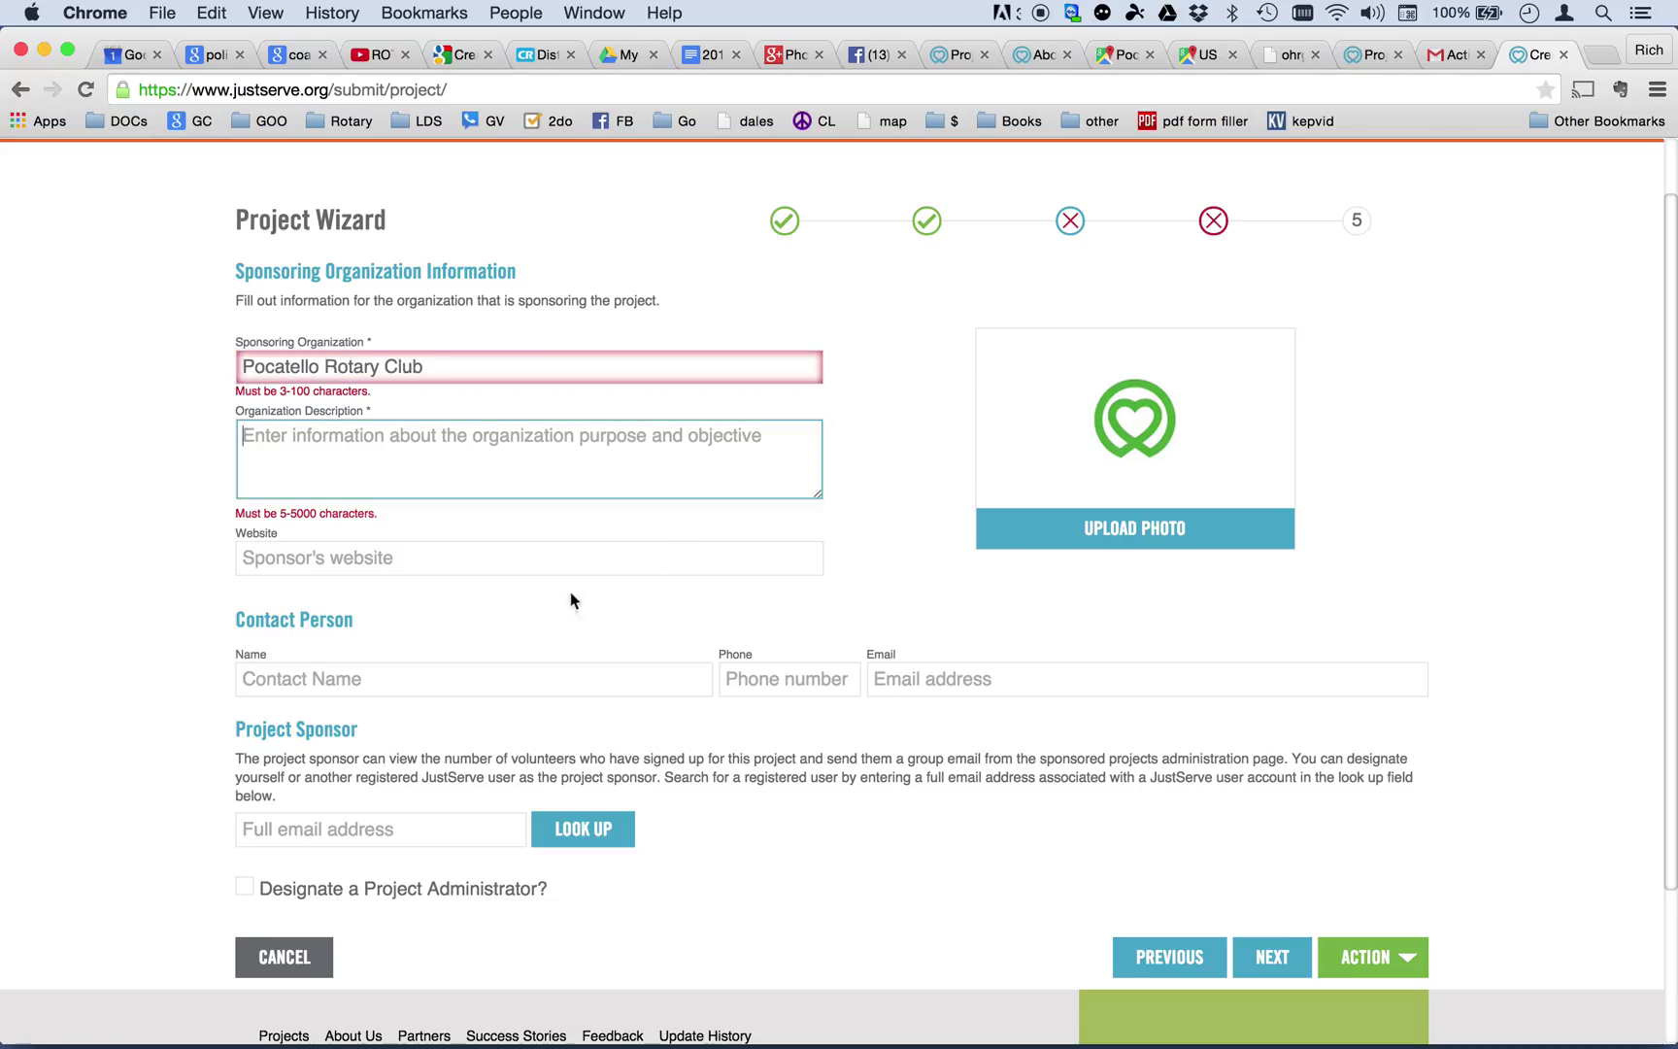
text(We )
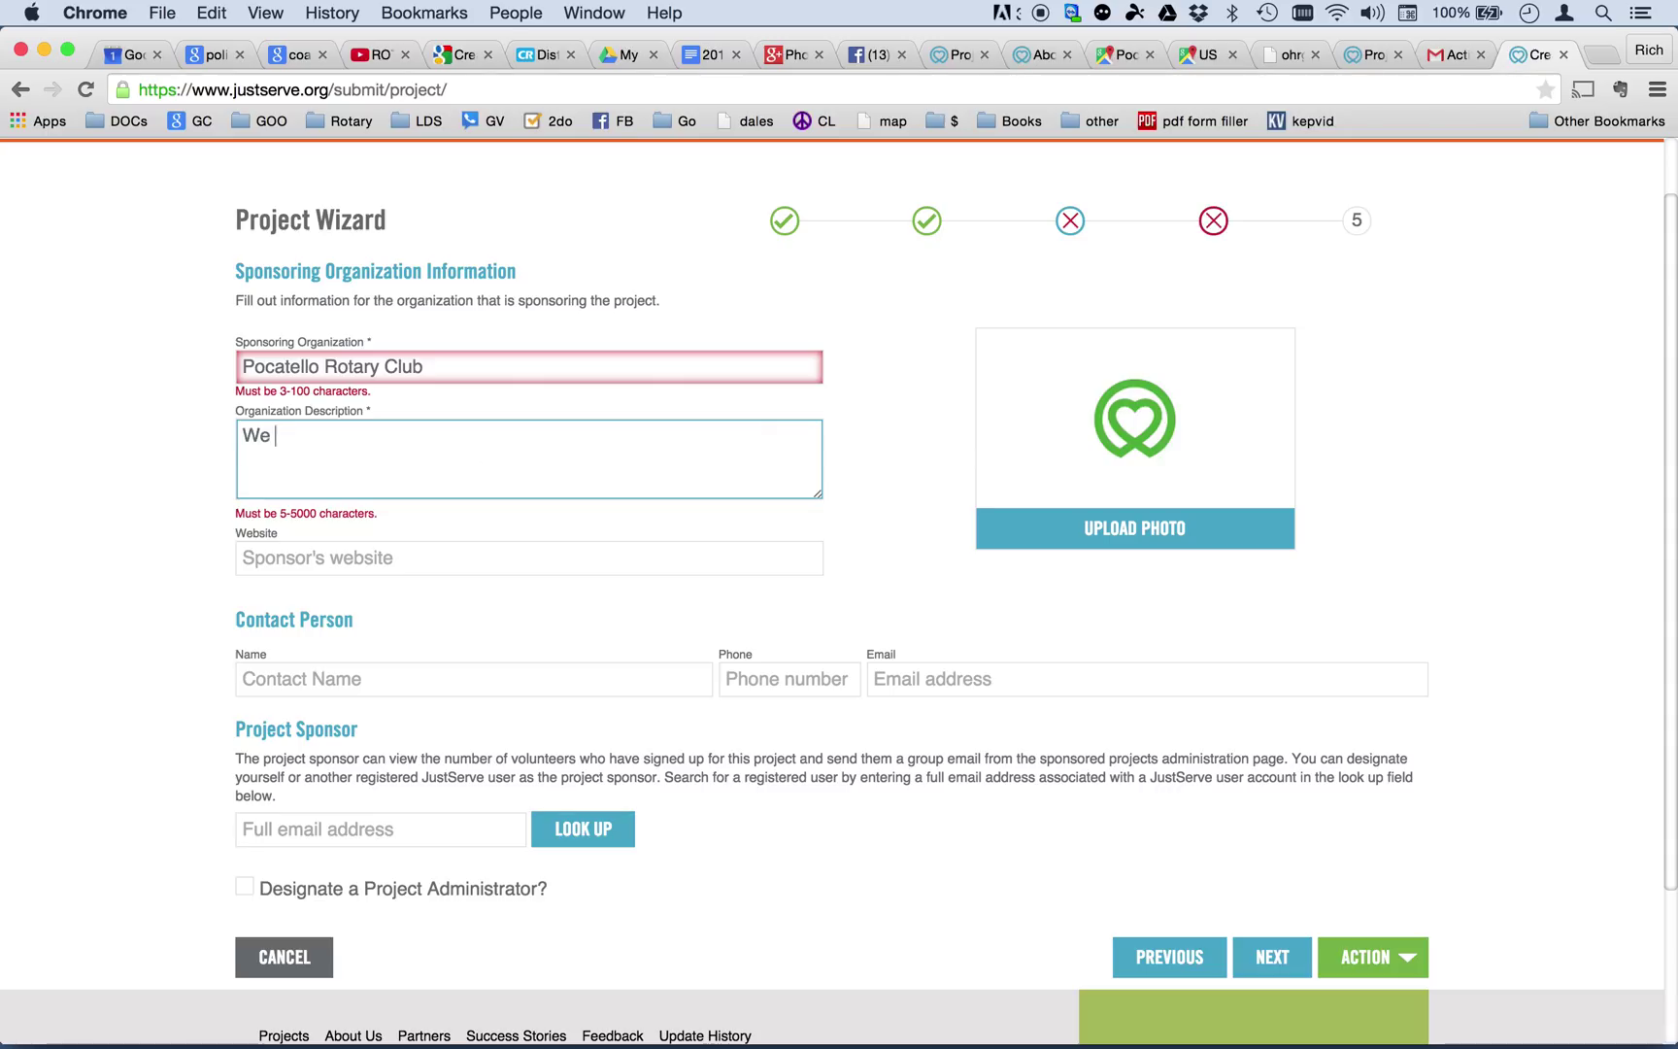
text(are a local servic3)
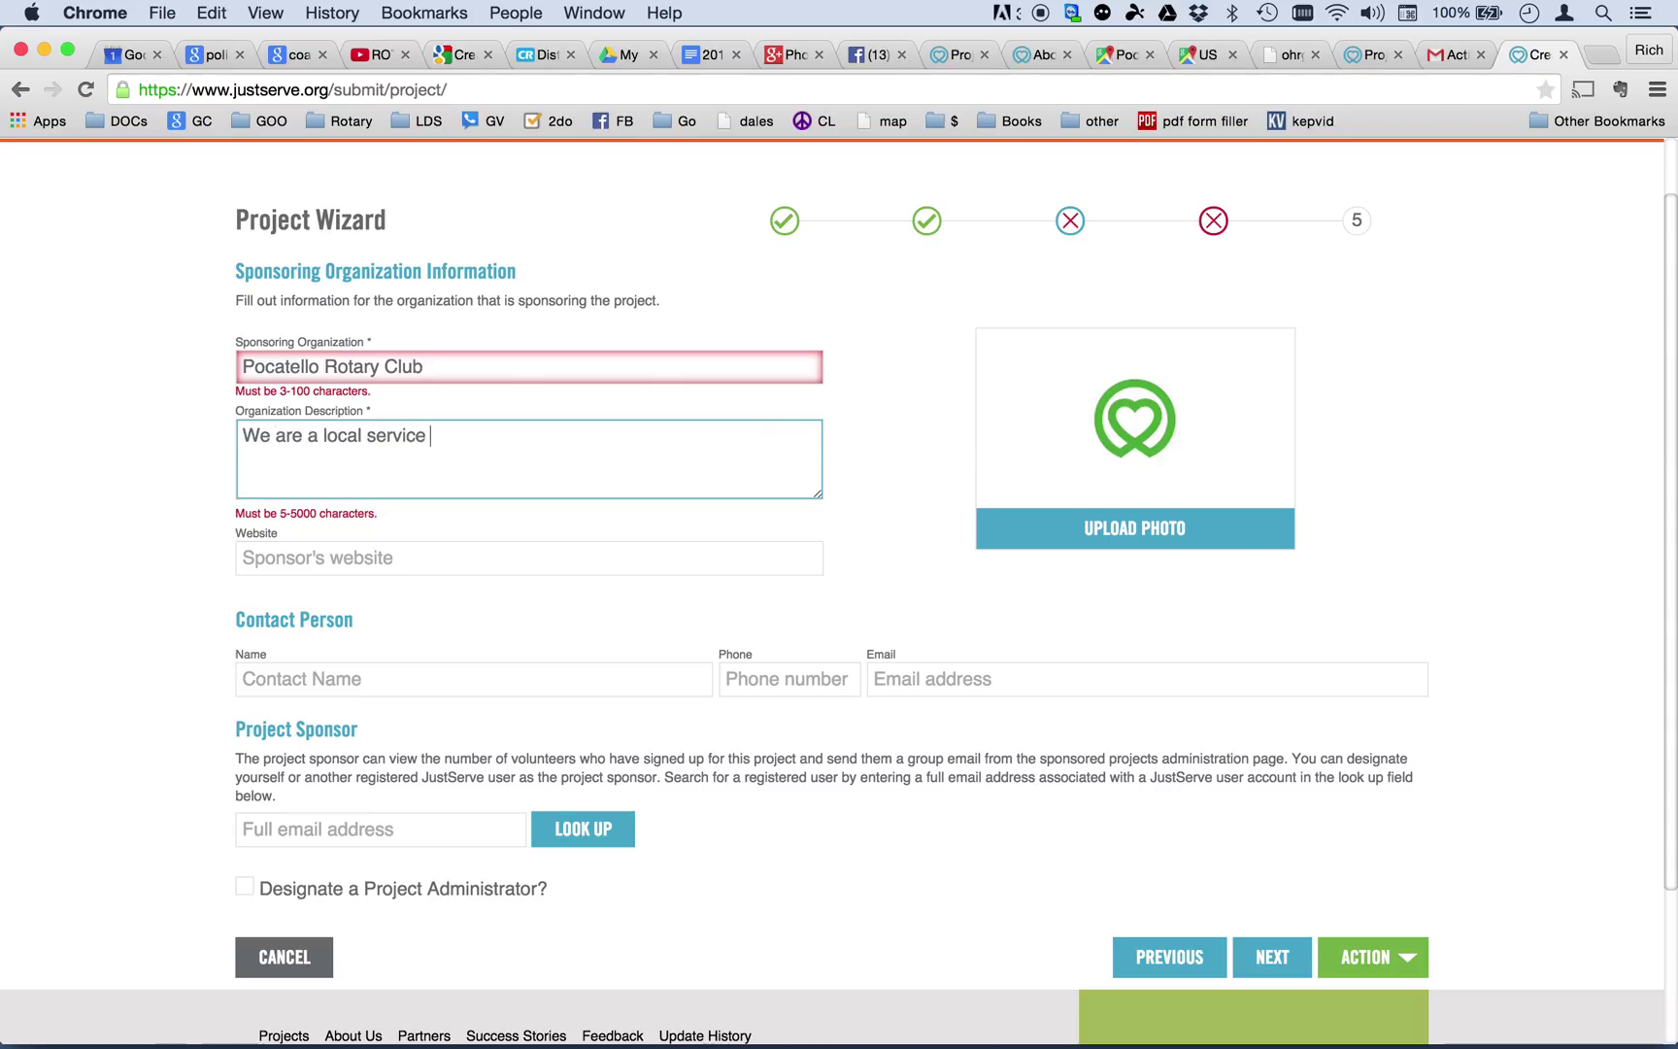
text(group)
click(435, 566)
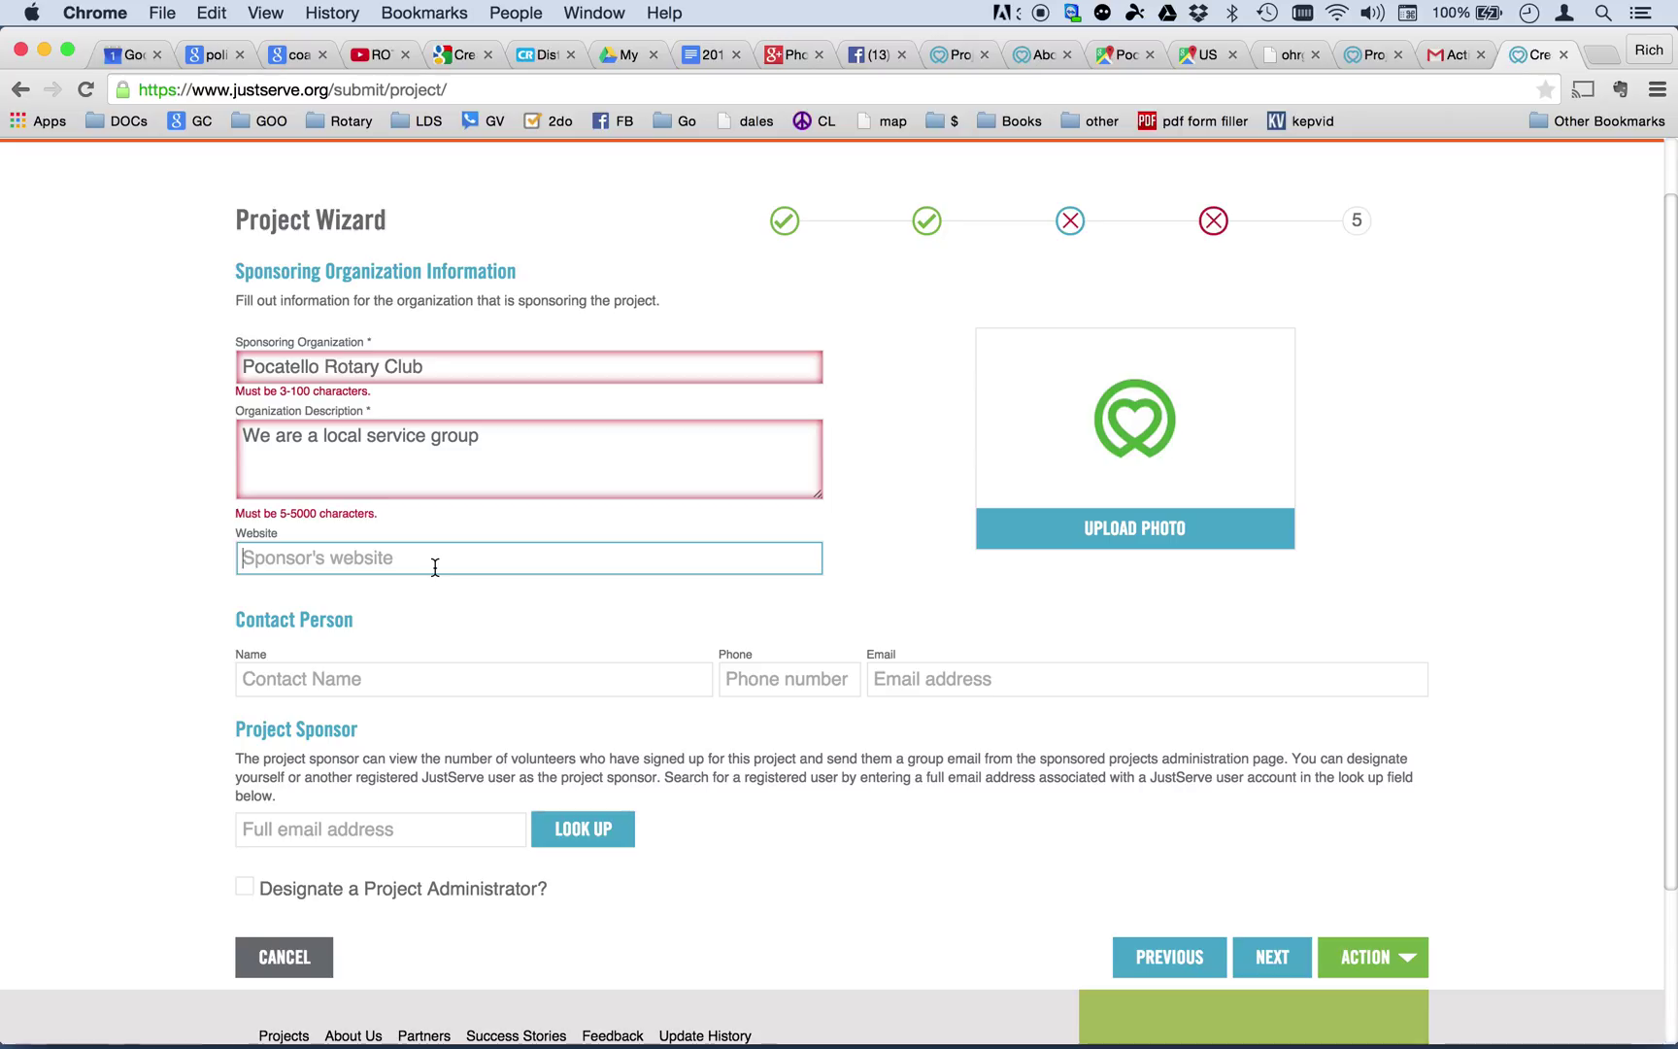
text(www.pocatellorotary.o)
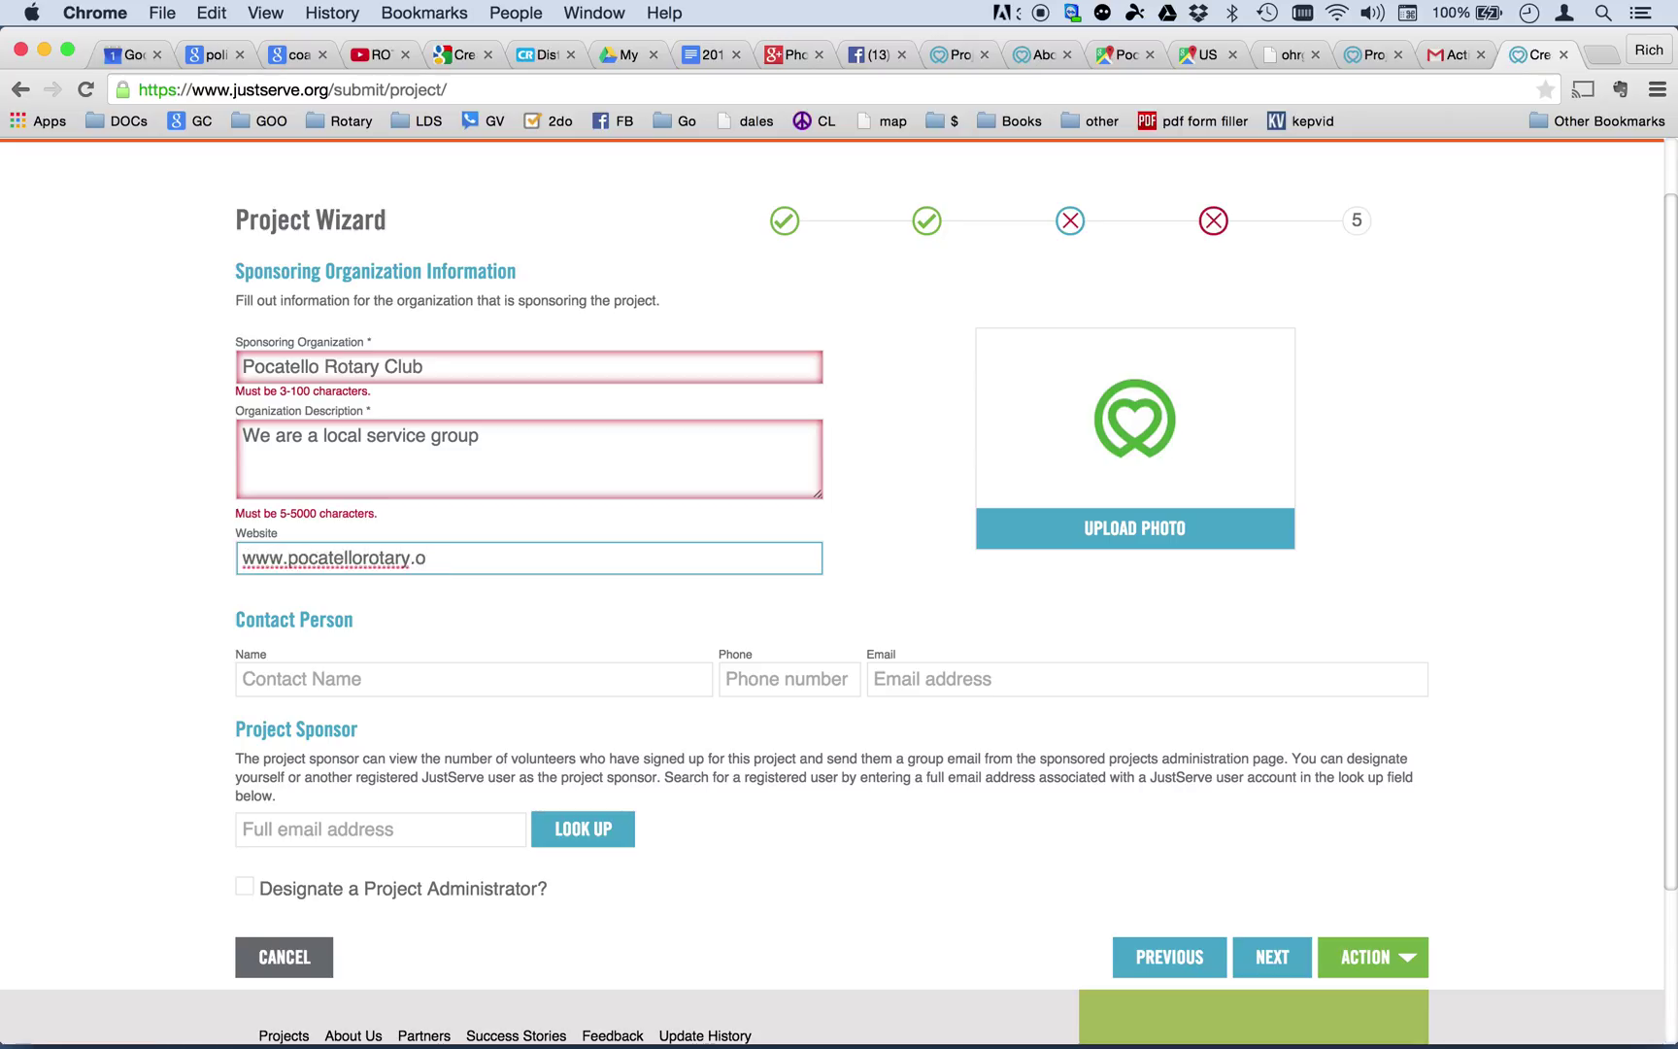
text(rg)
key(Tab)
Fill in the contact person's full name, phone number and e-mail address.
click(349, 688)
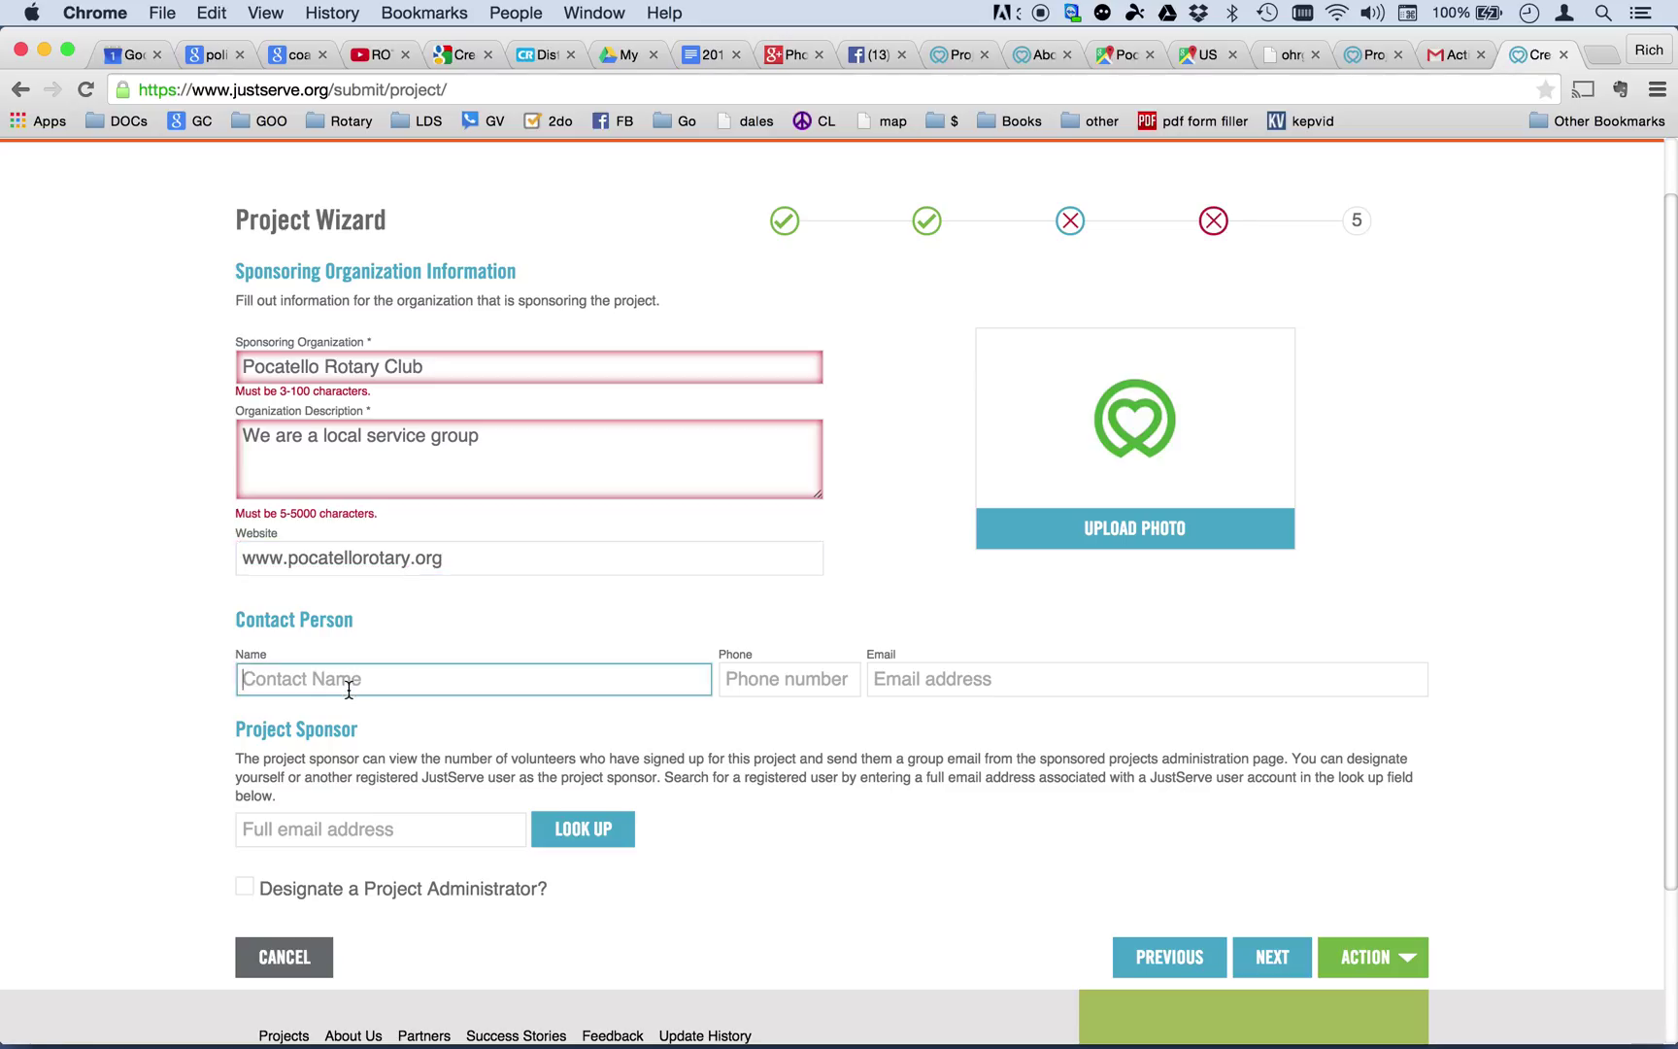
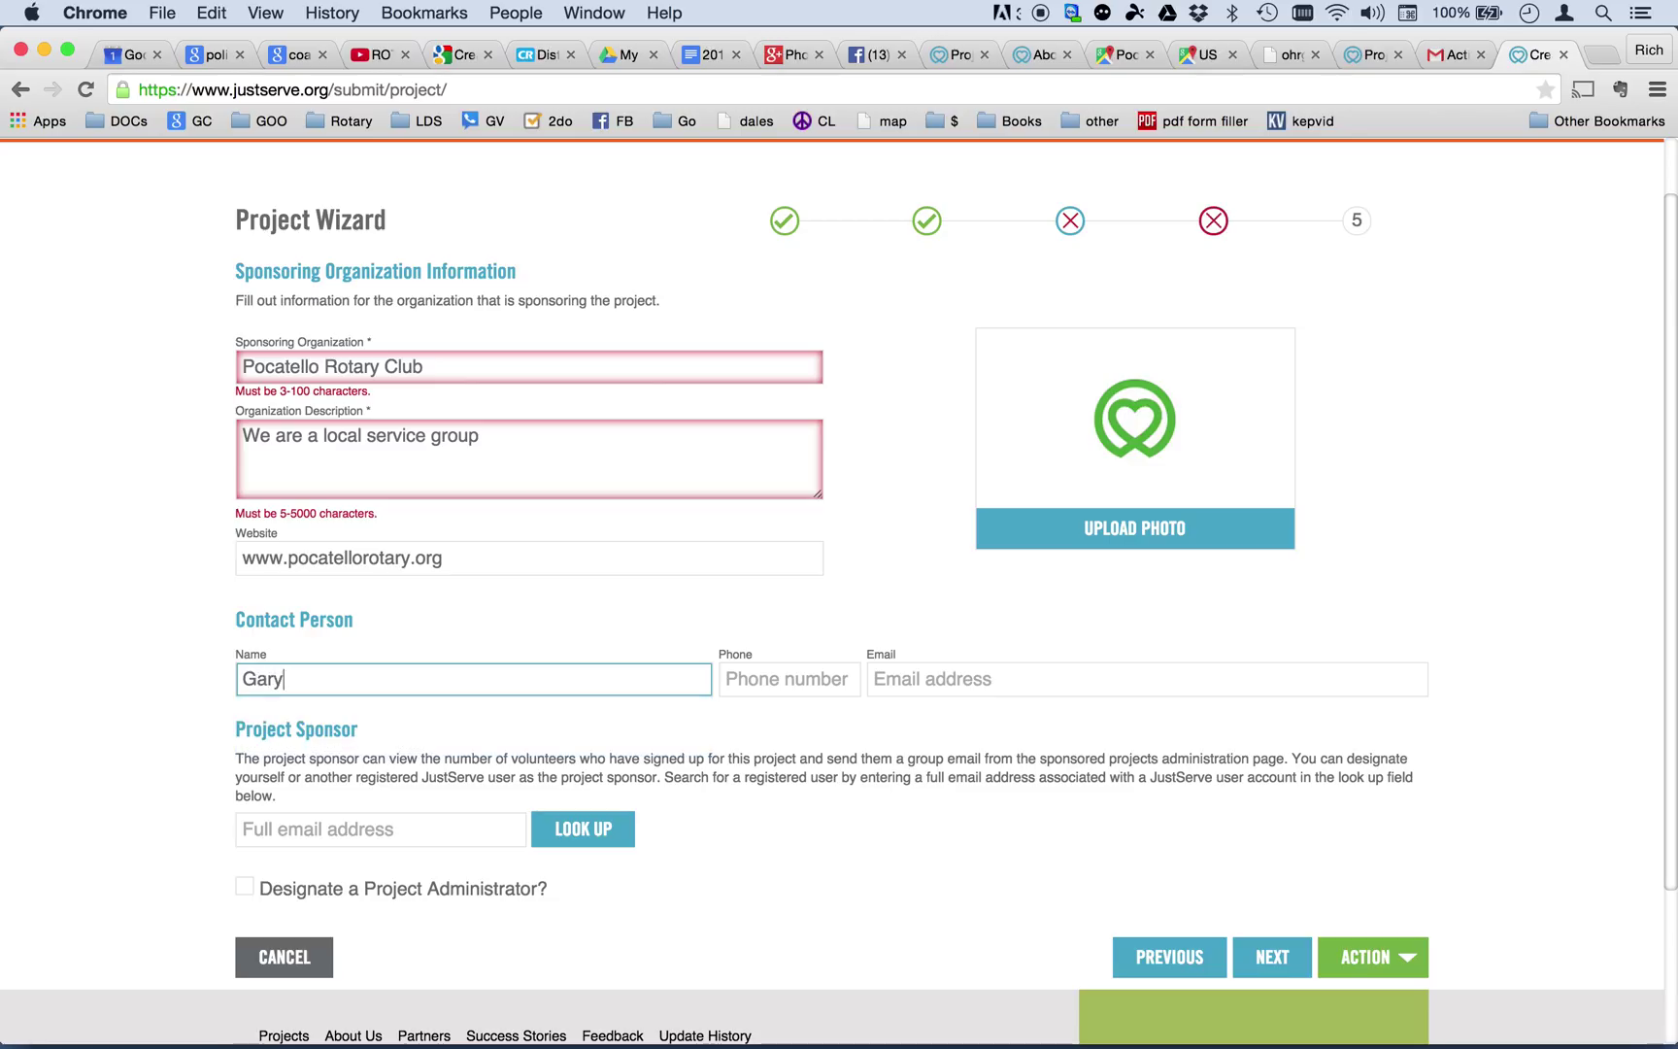
key(Tab)
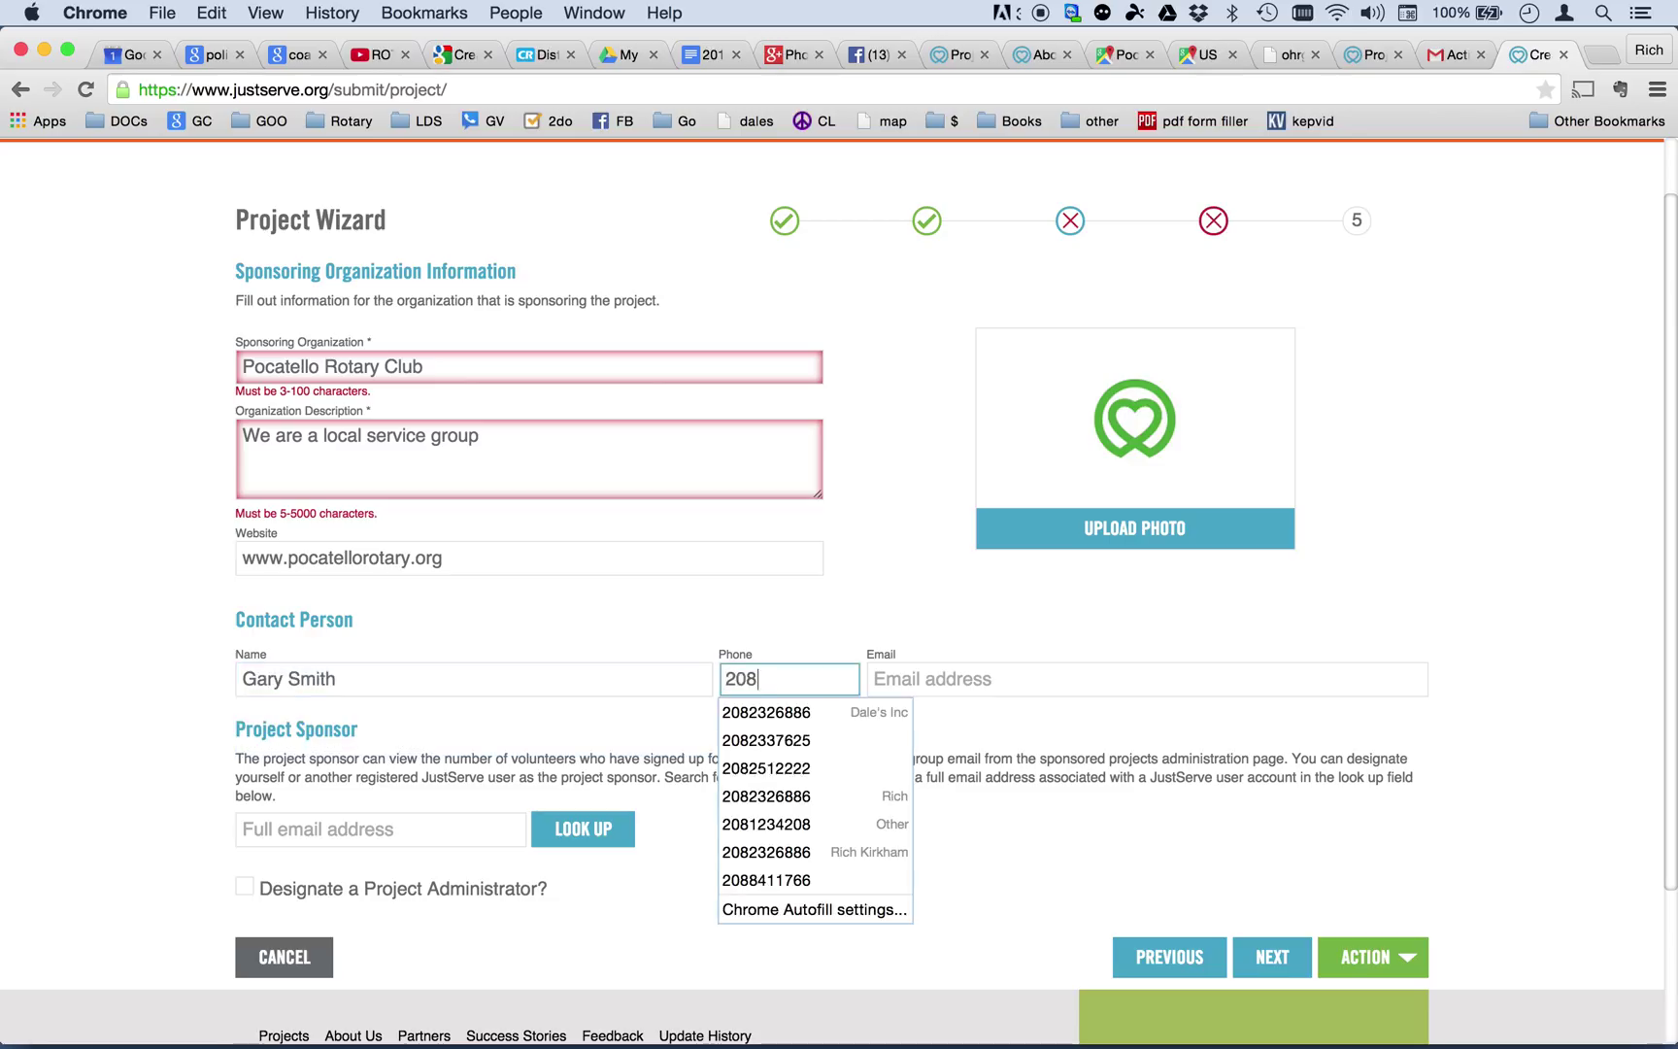
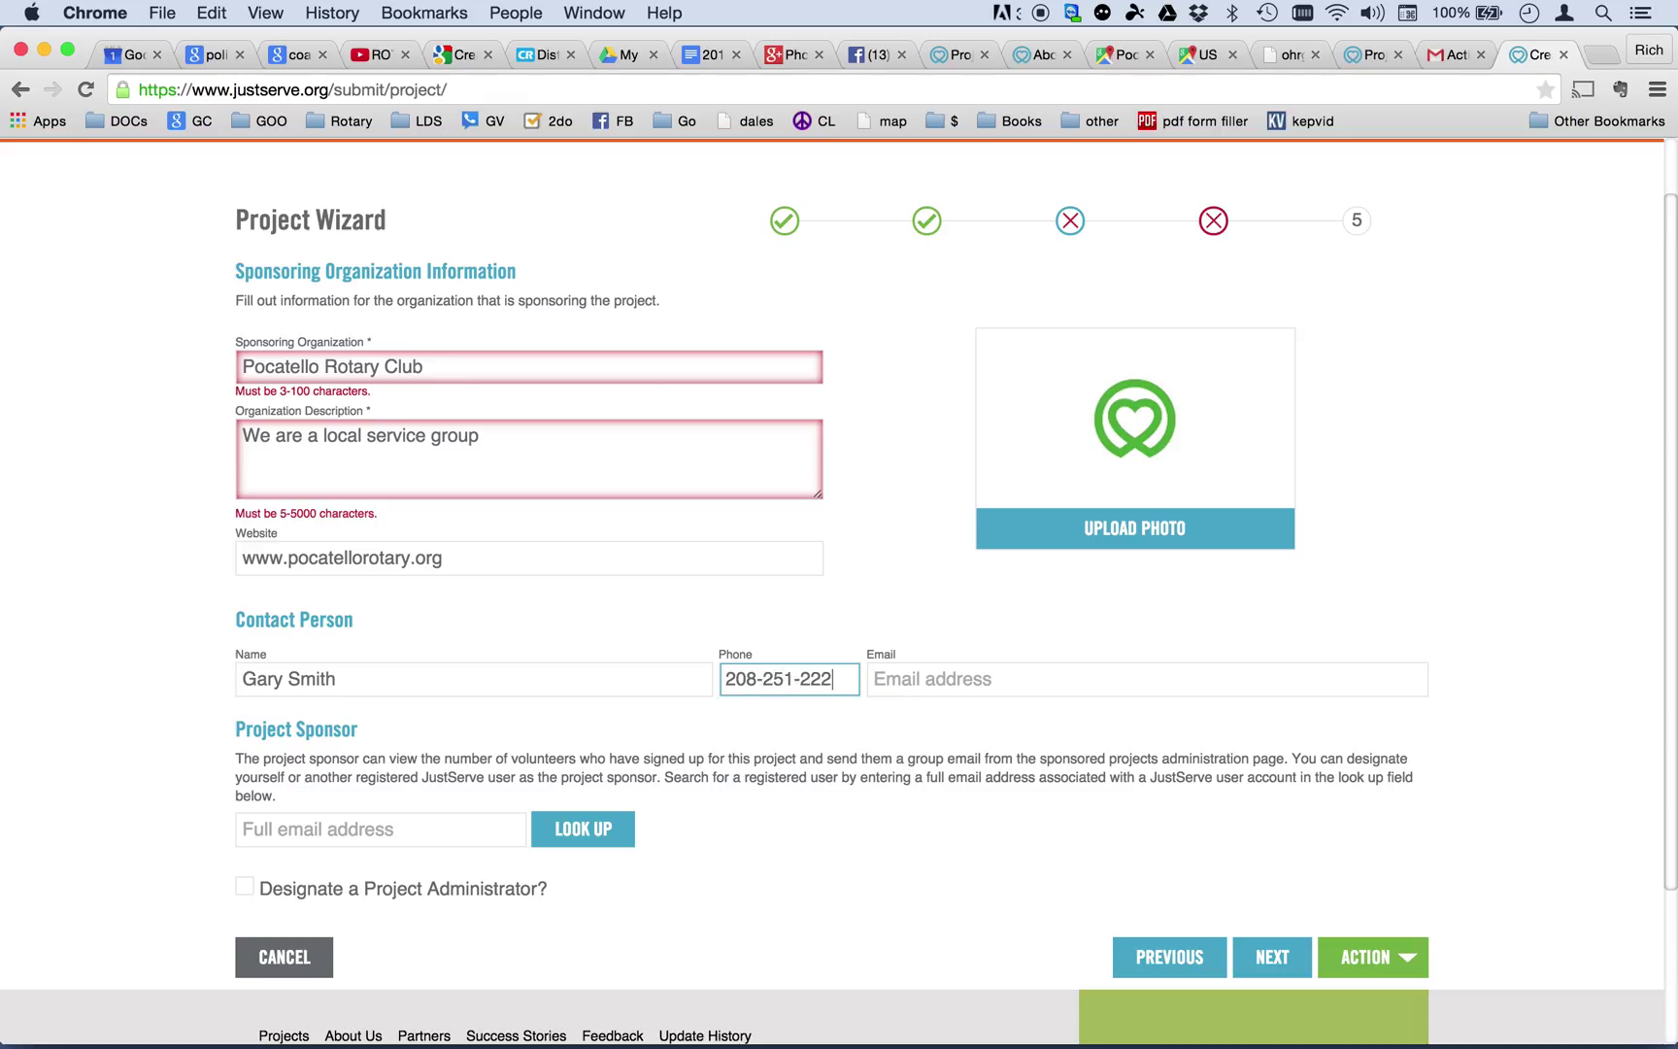
key(Tab)
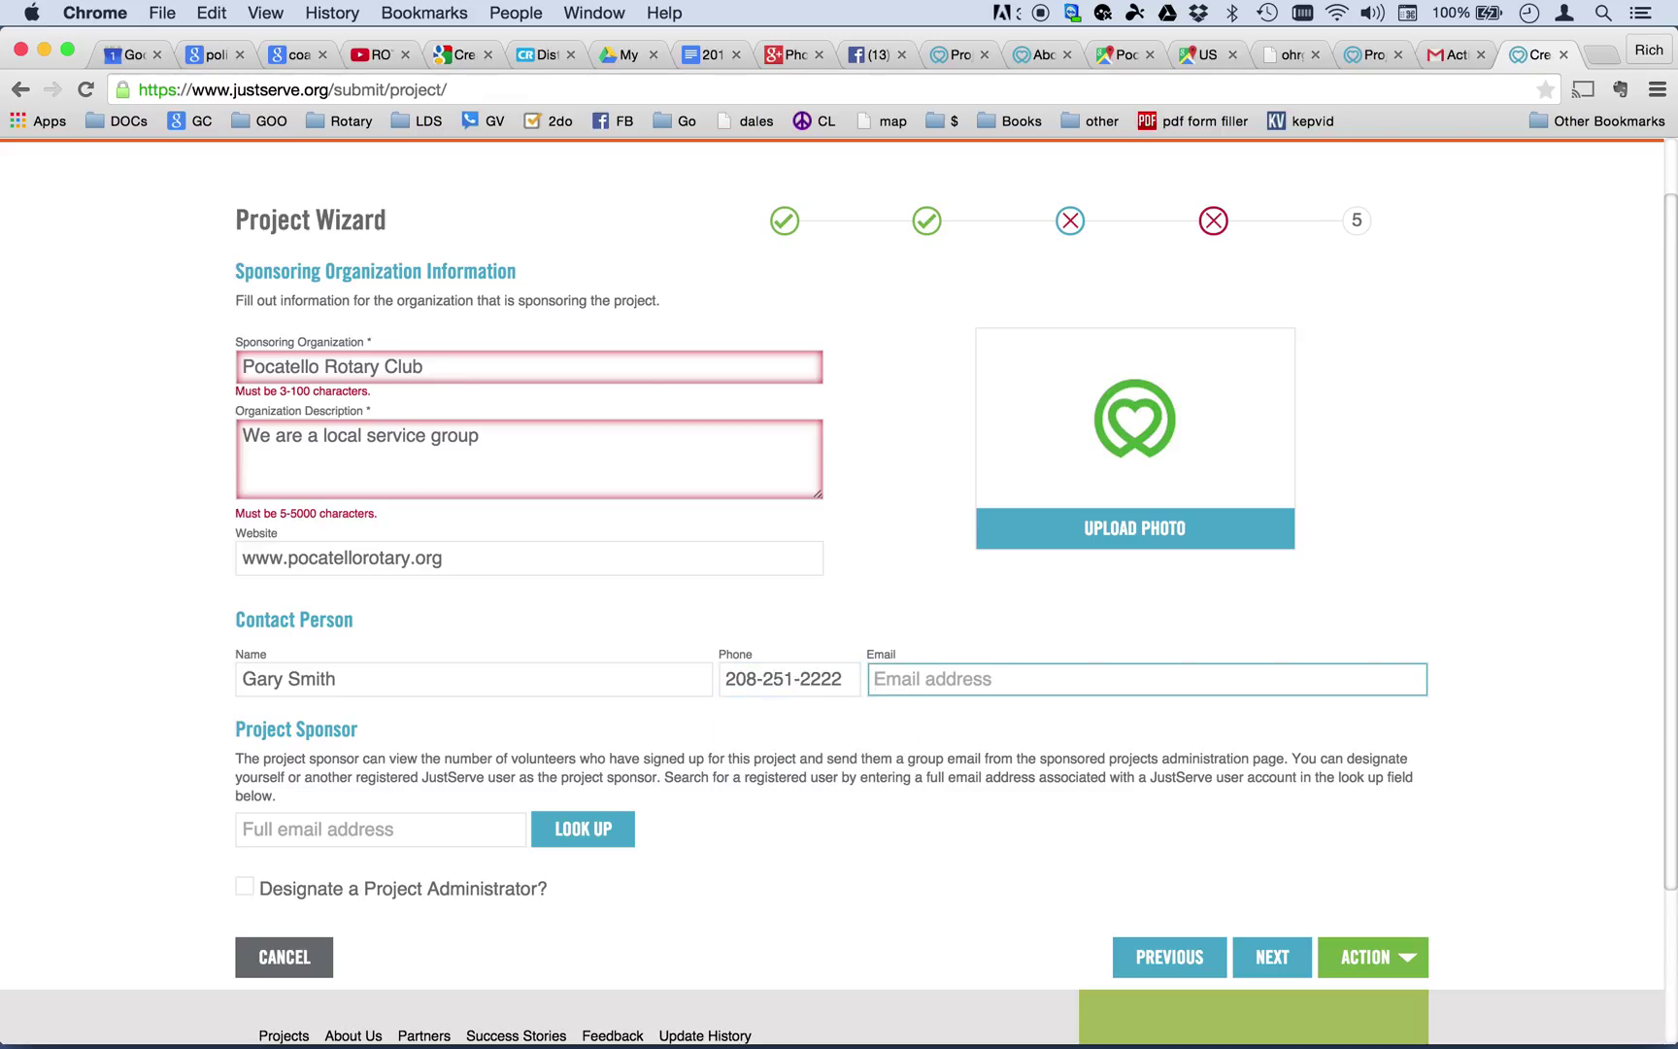
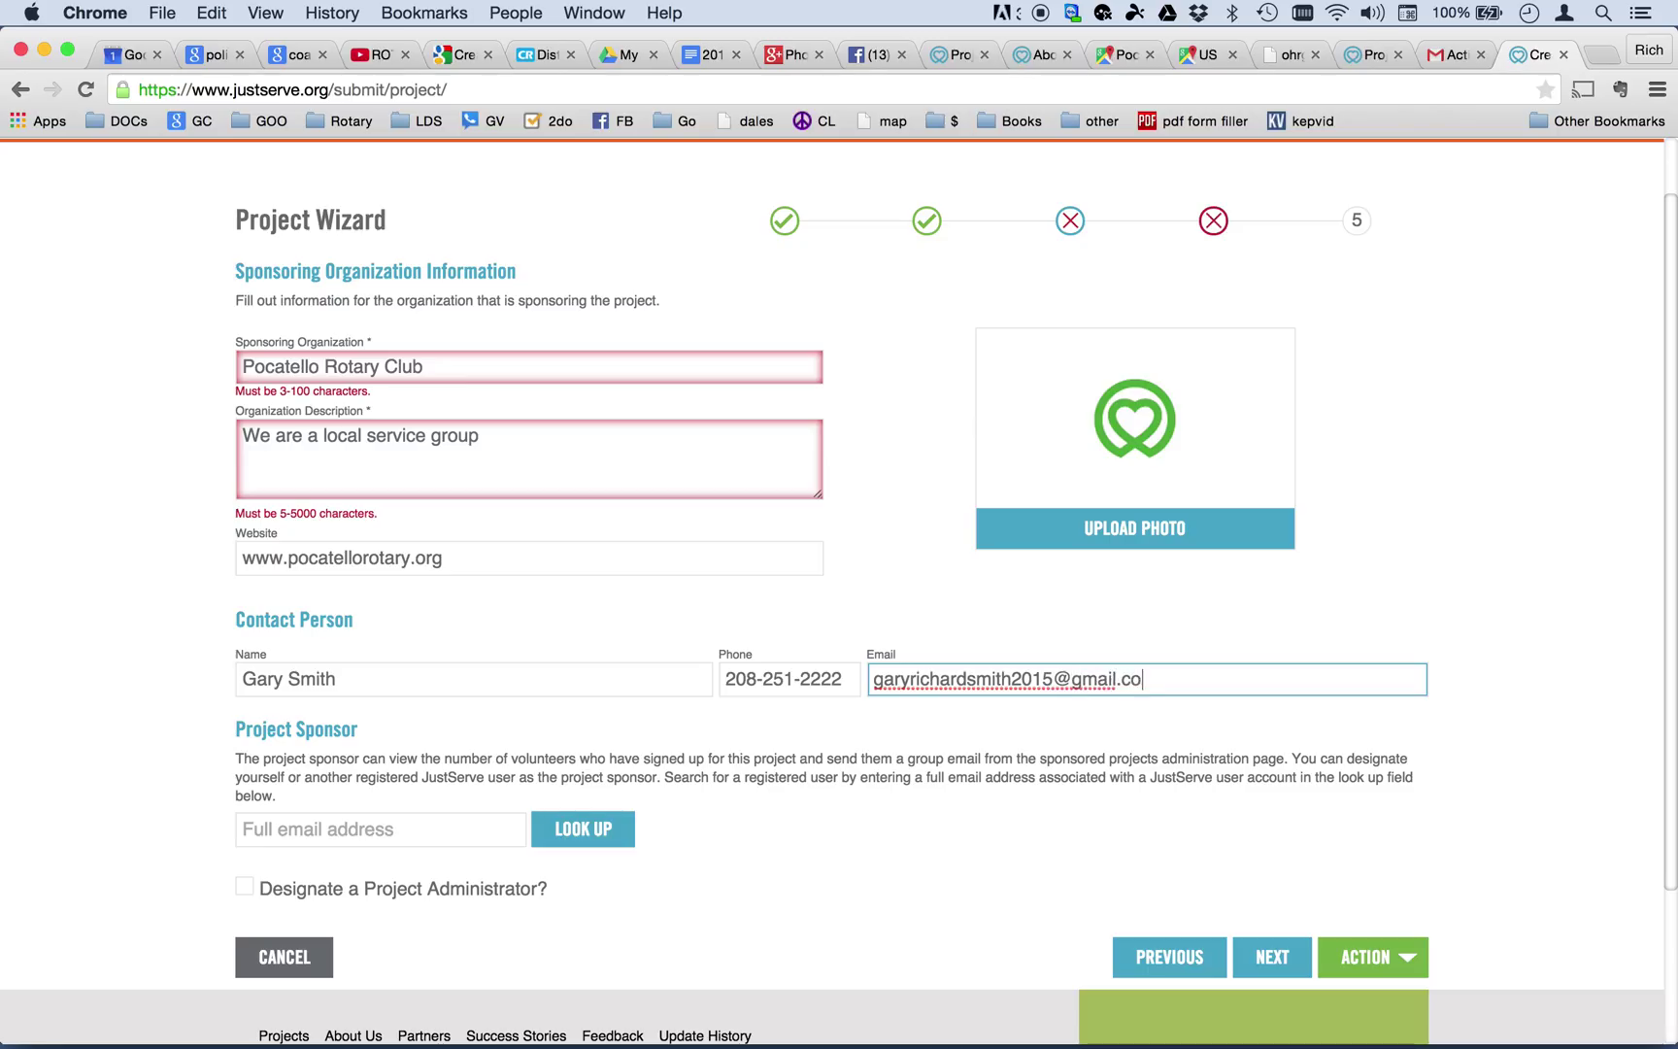
click(439, 757)
scroll(767, 757, down, 2)
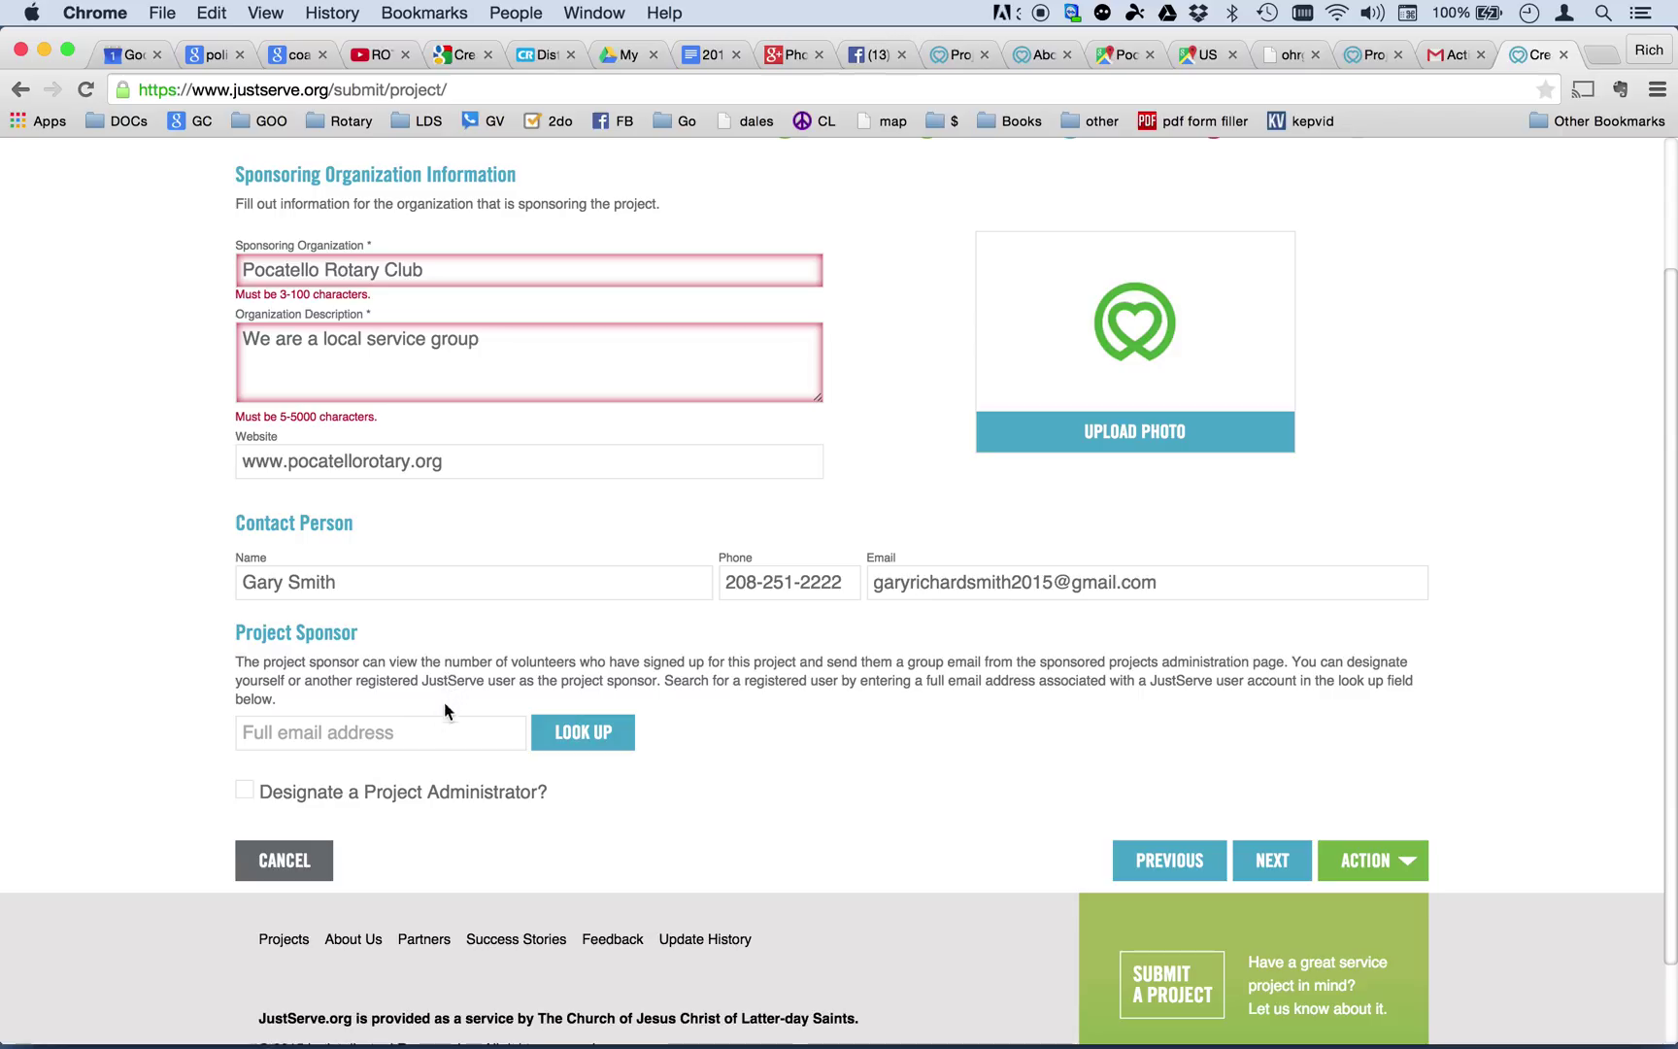
click(415, 731)
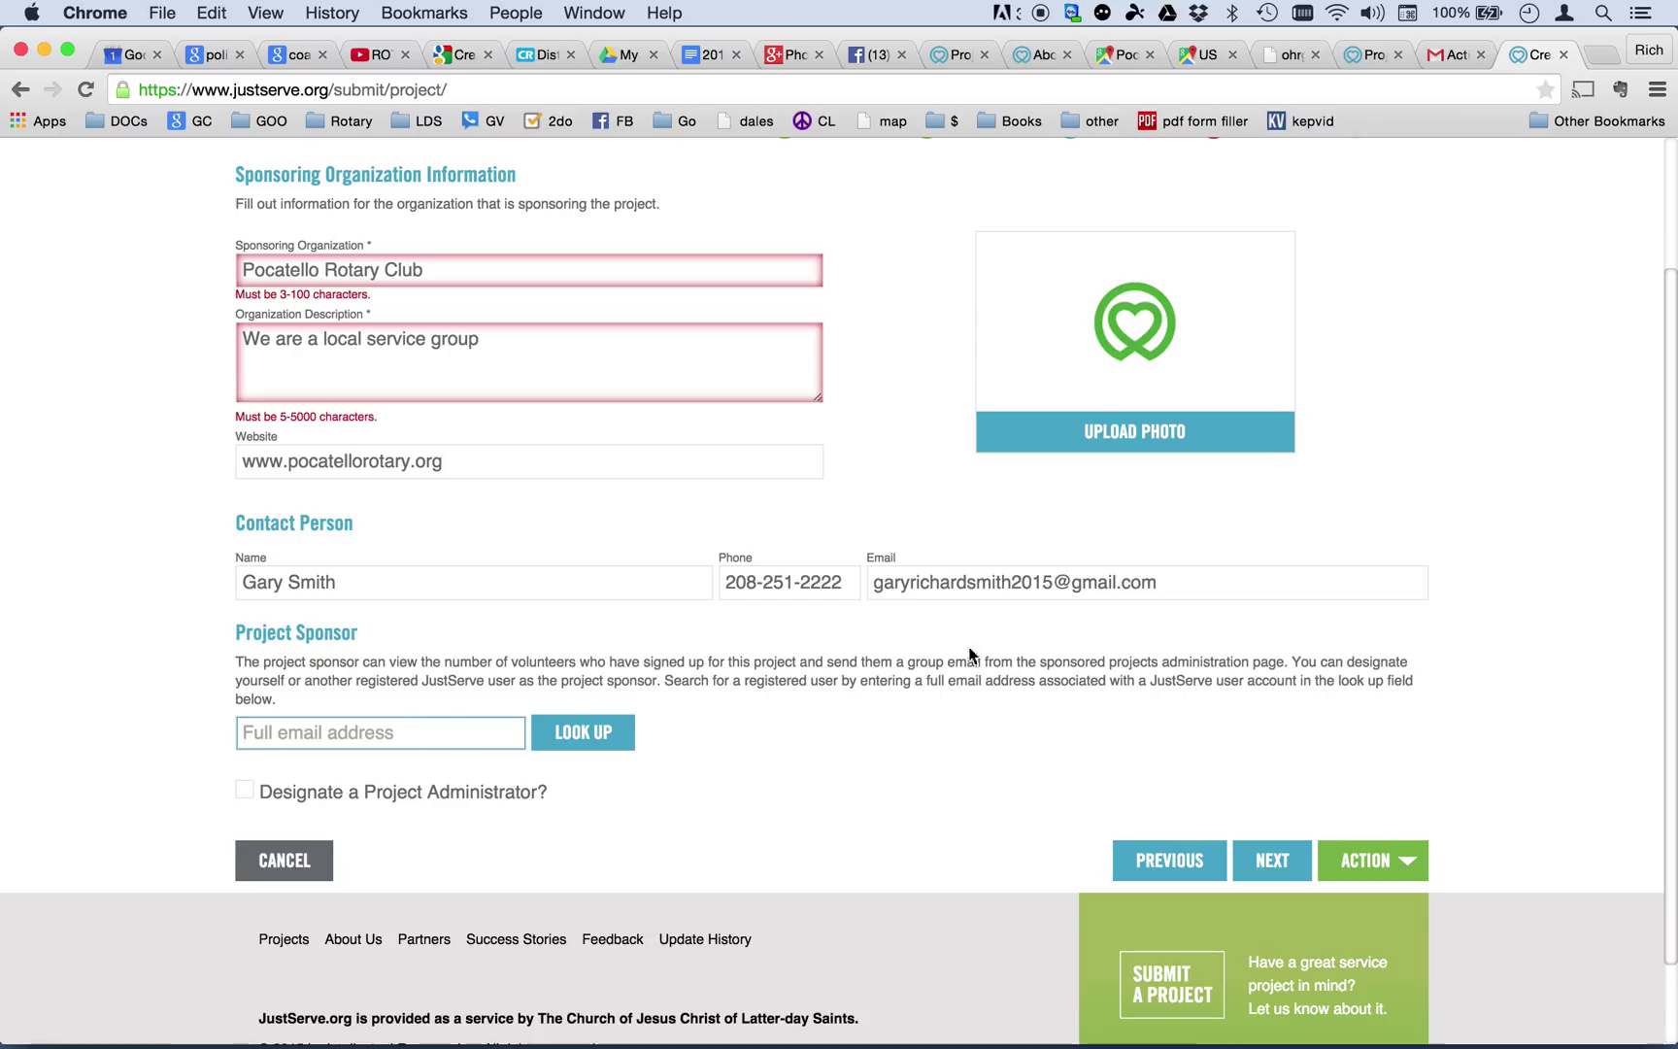
Copy the contact's e-mail into the Project Sponsor lookup and search for the account.
click(1148, 583)
drag(1149, 584, 852, 577)
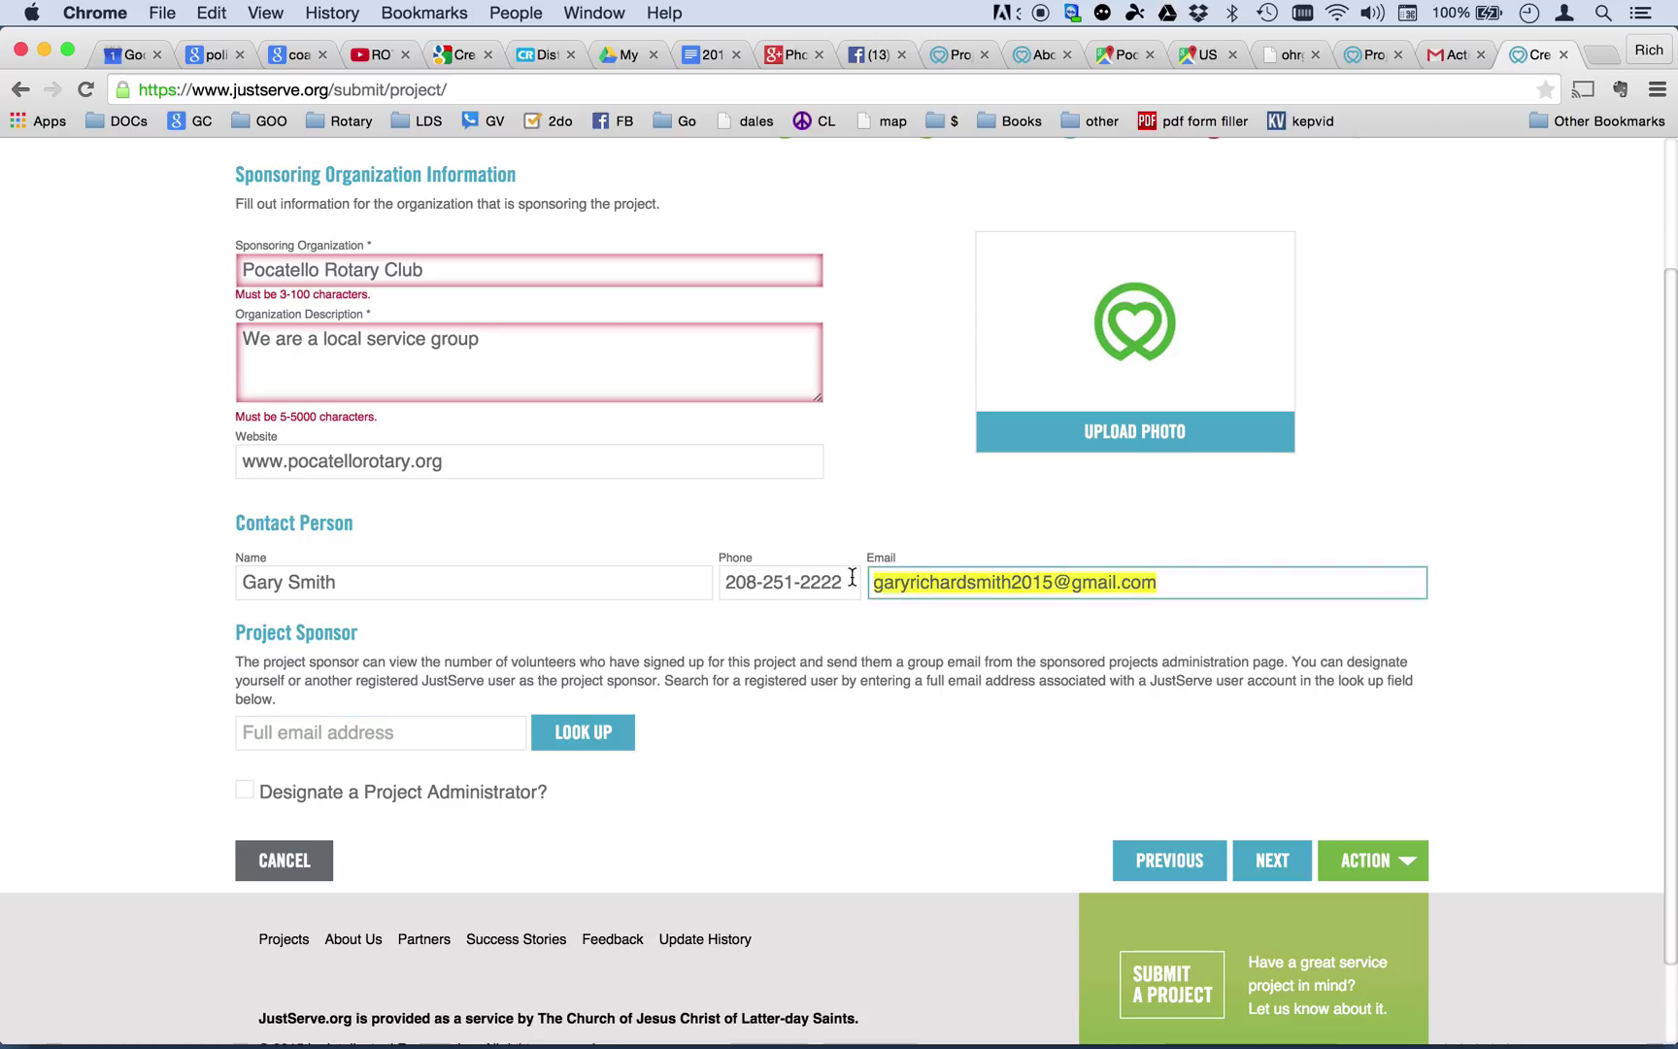
key(super+c)
click(349, 735)
key(super+v)
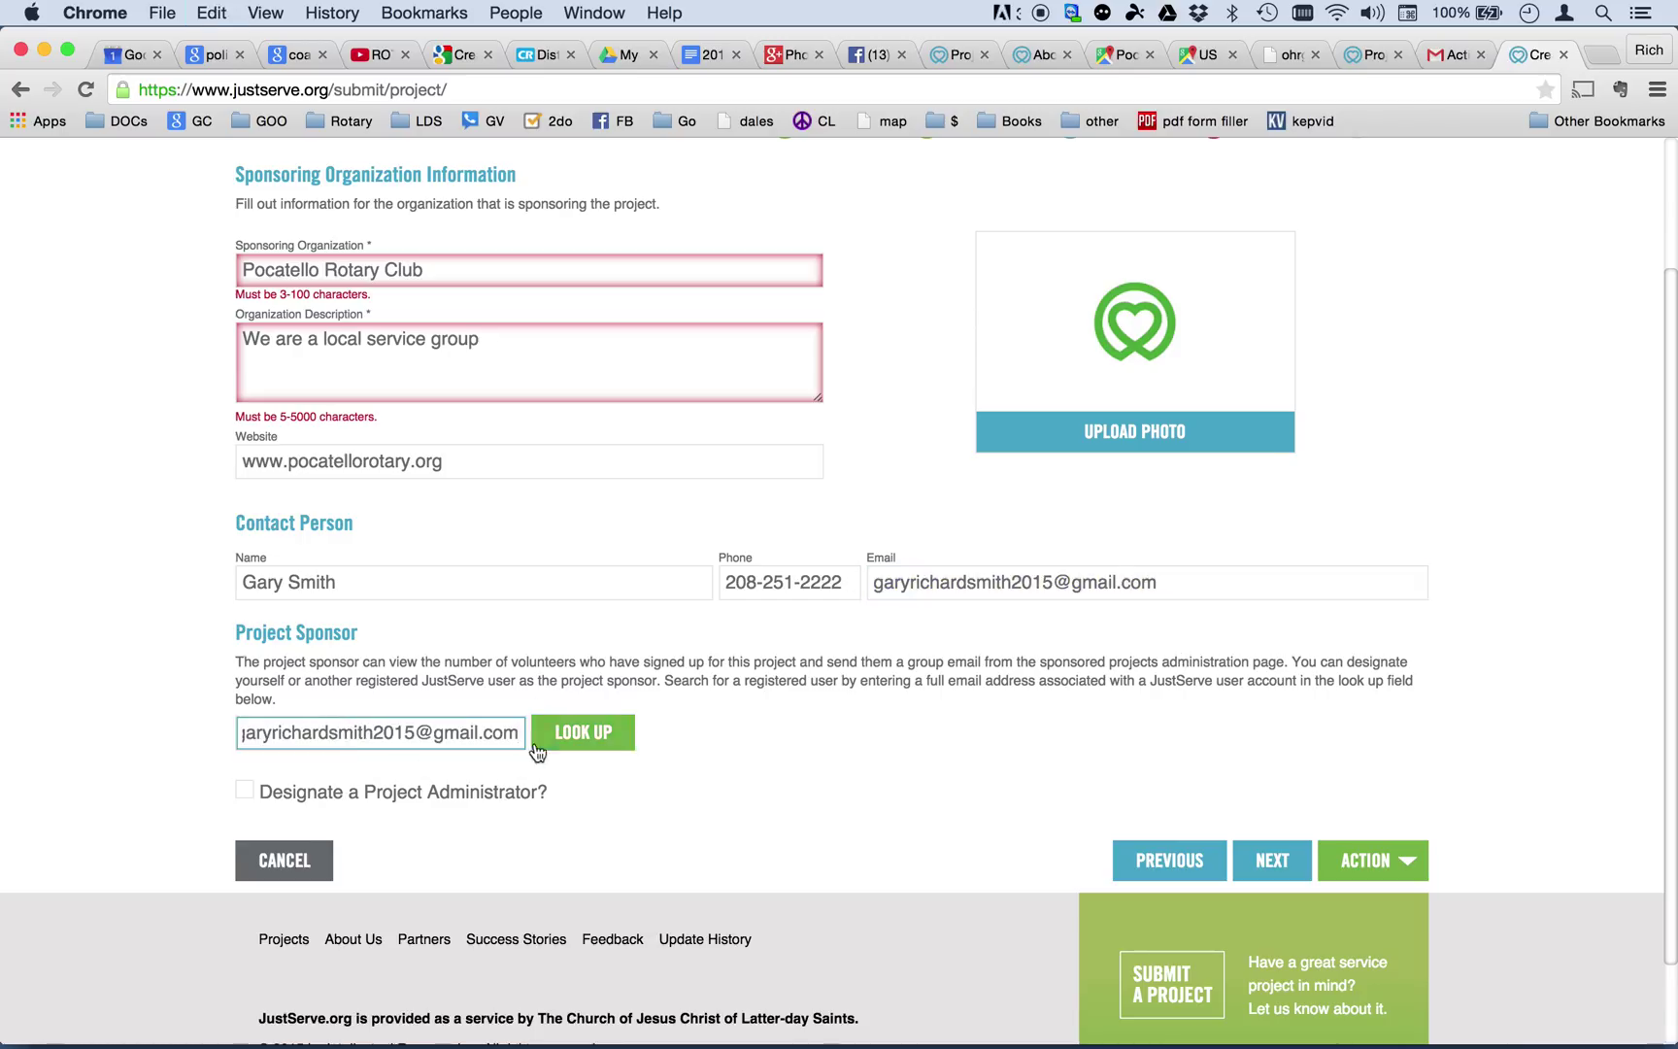
click(567, 741)
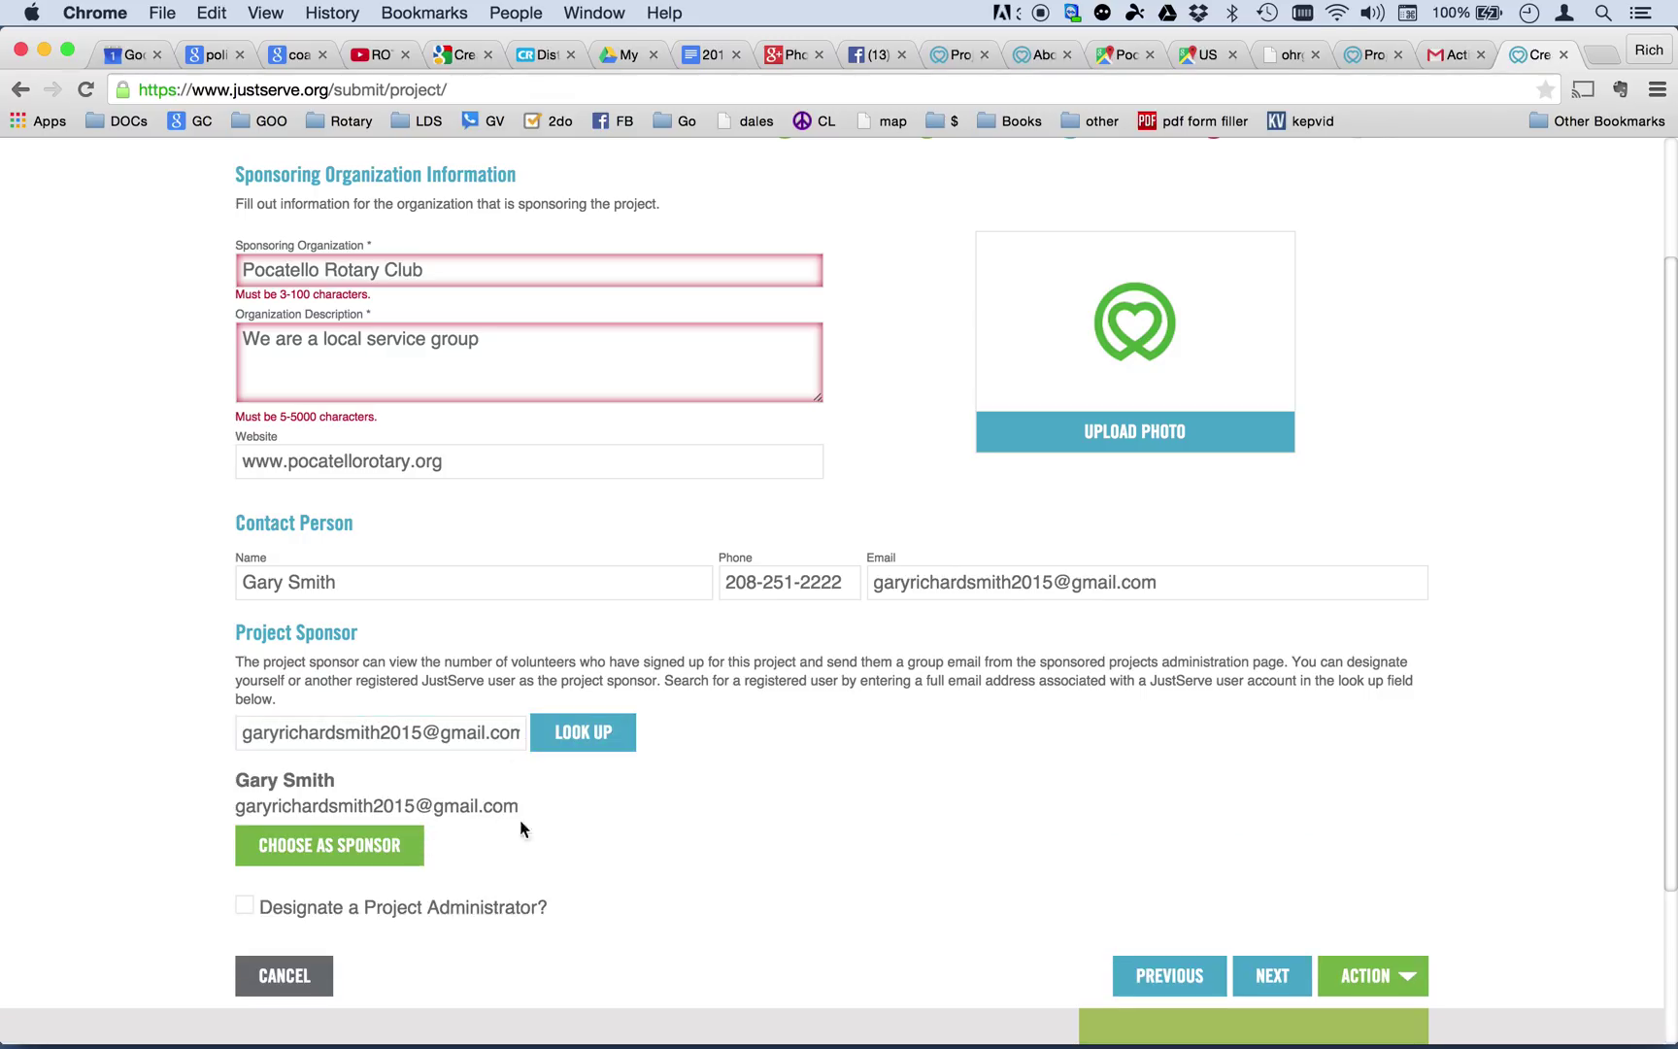
scroll(586, 814, down, 4)
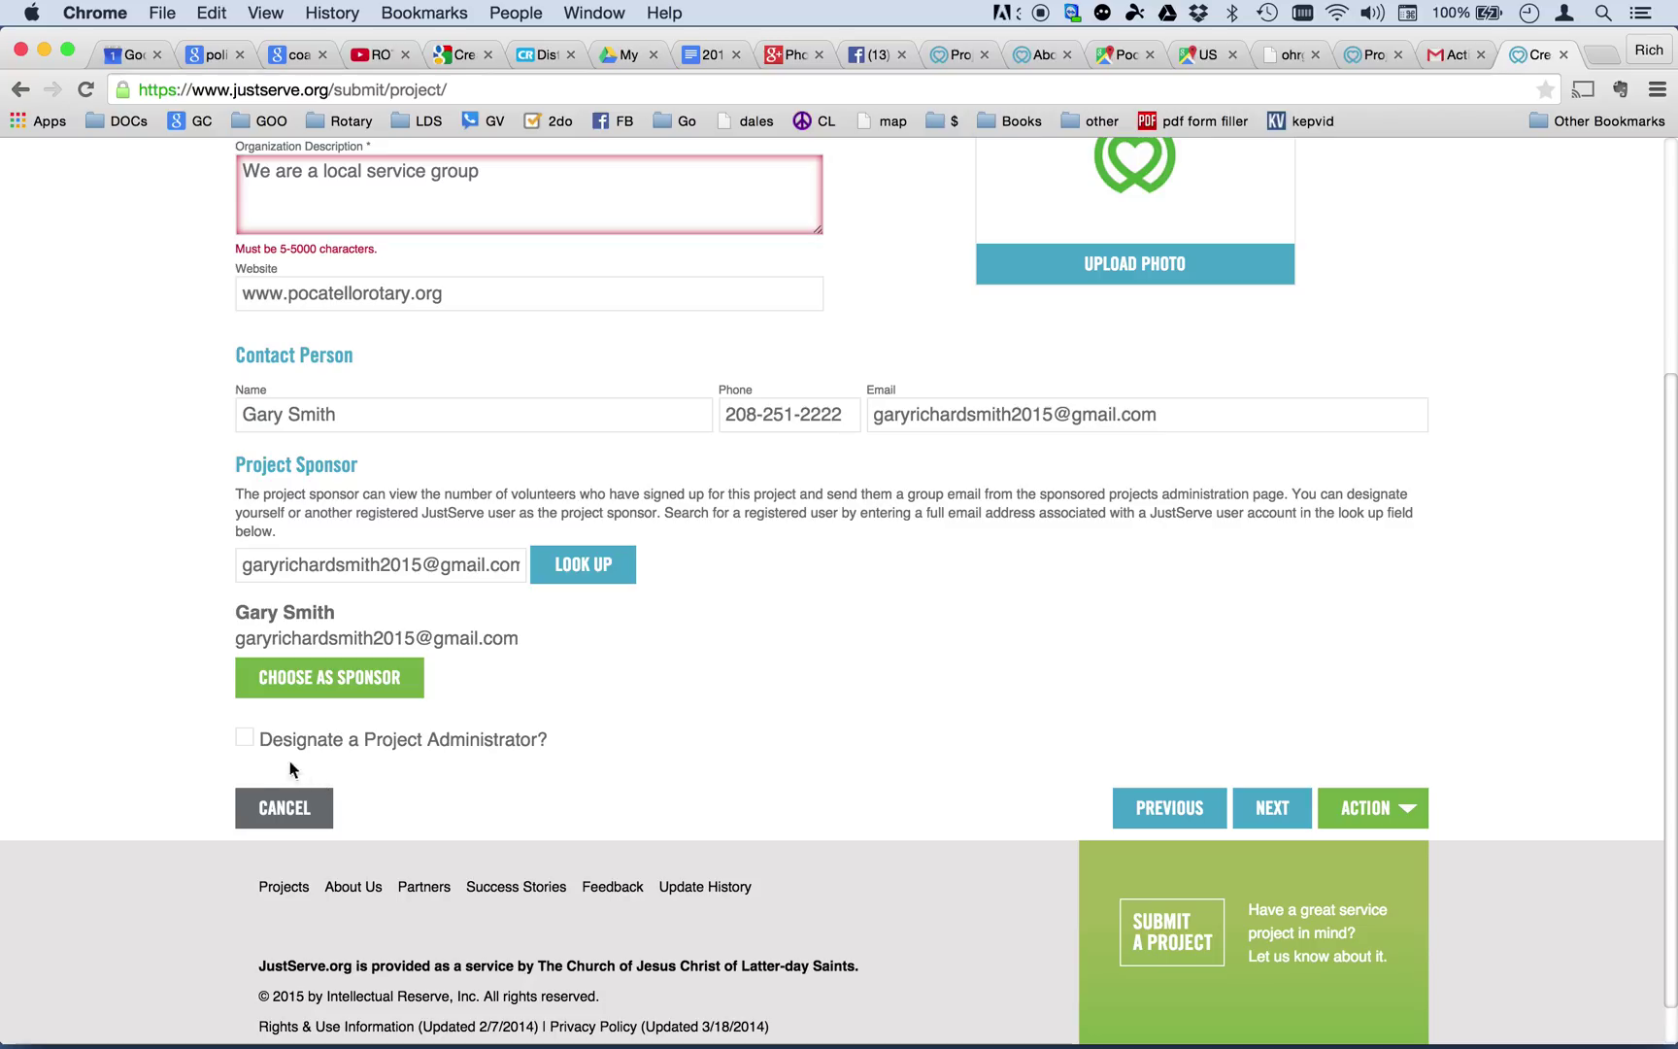
Designate a project administrator and look up the administrator's account by e-mail.
click(246, 741)
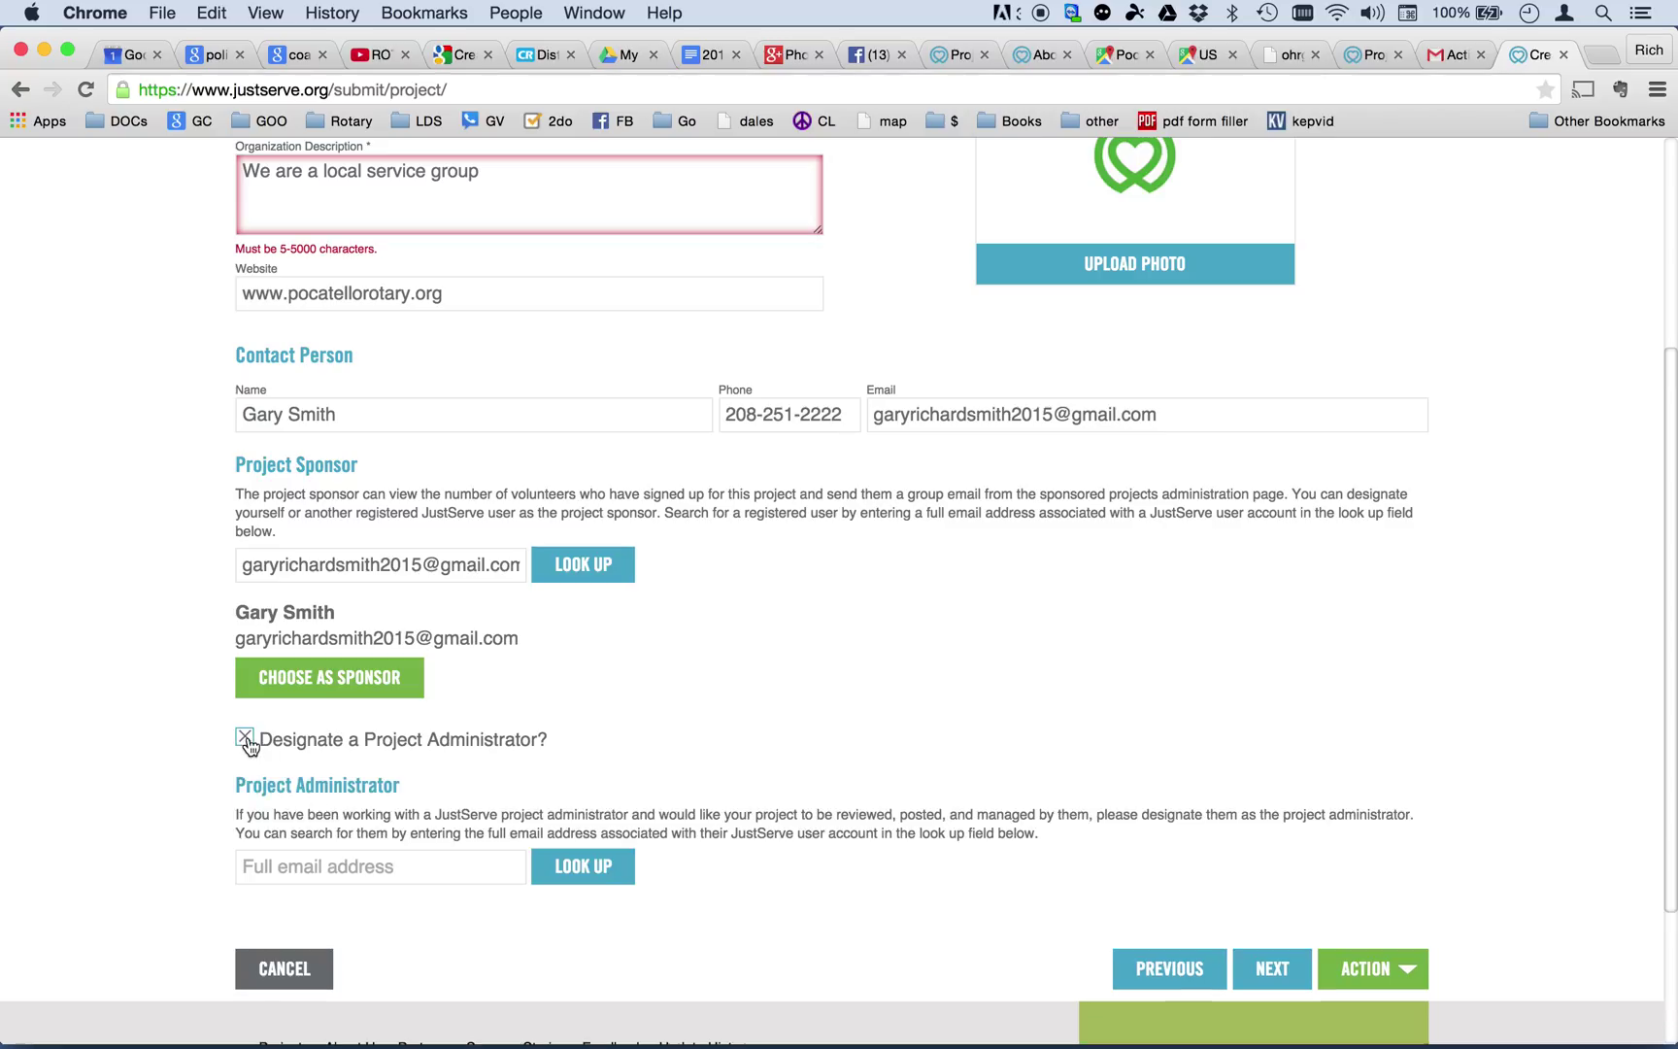
click(394, 874)
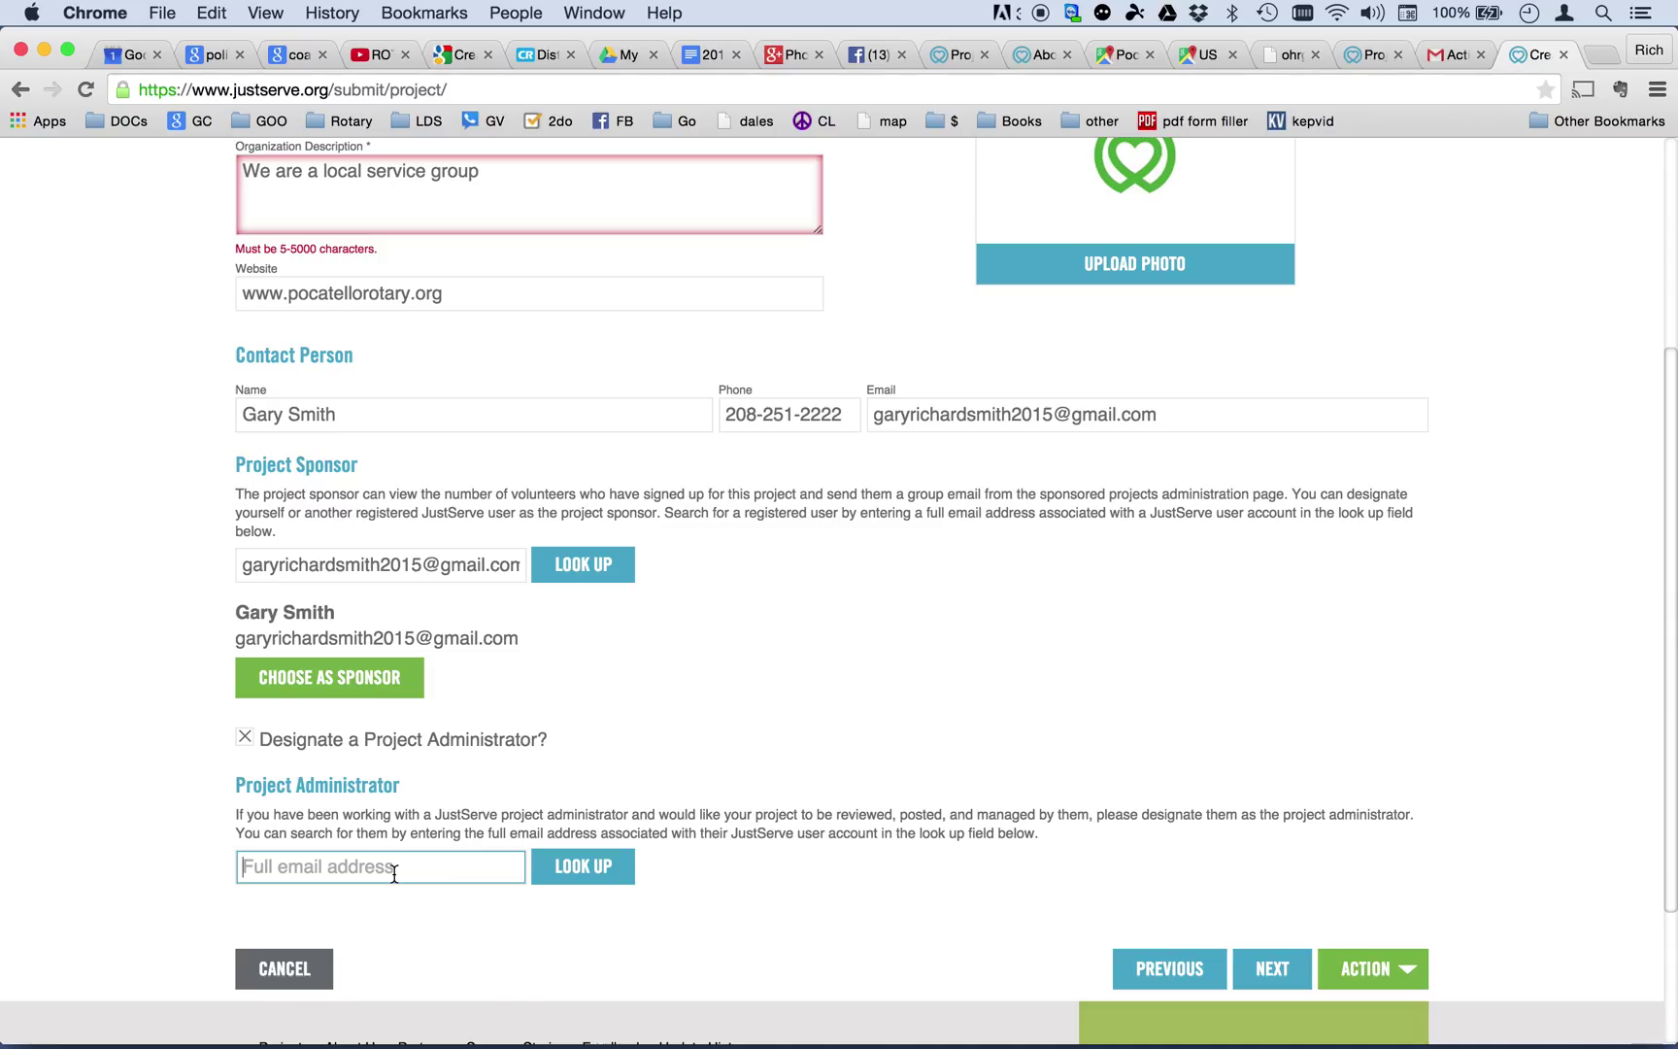
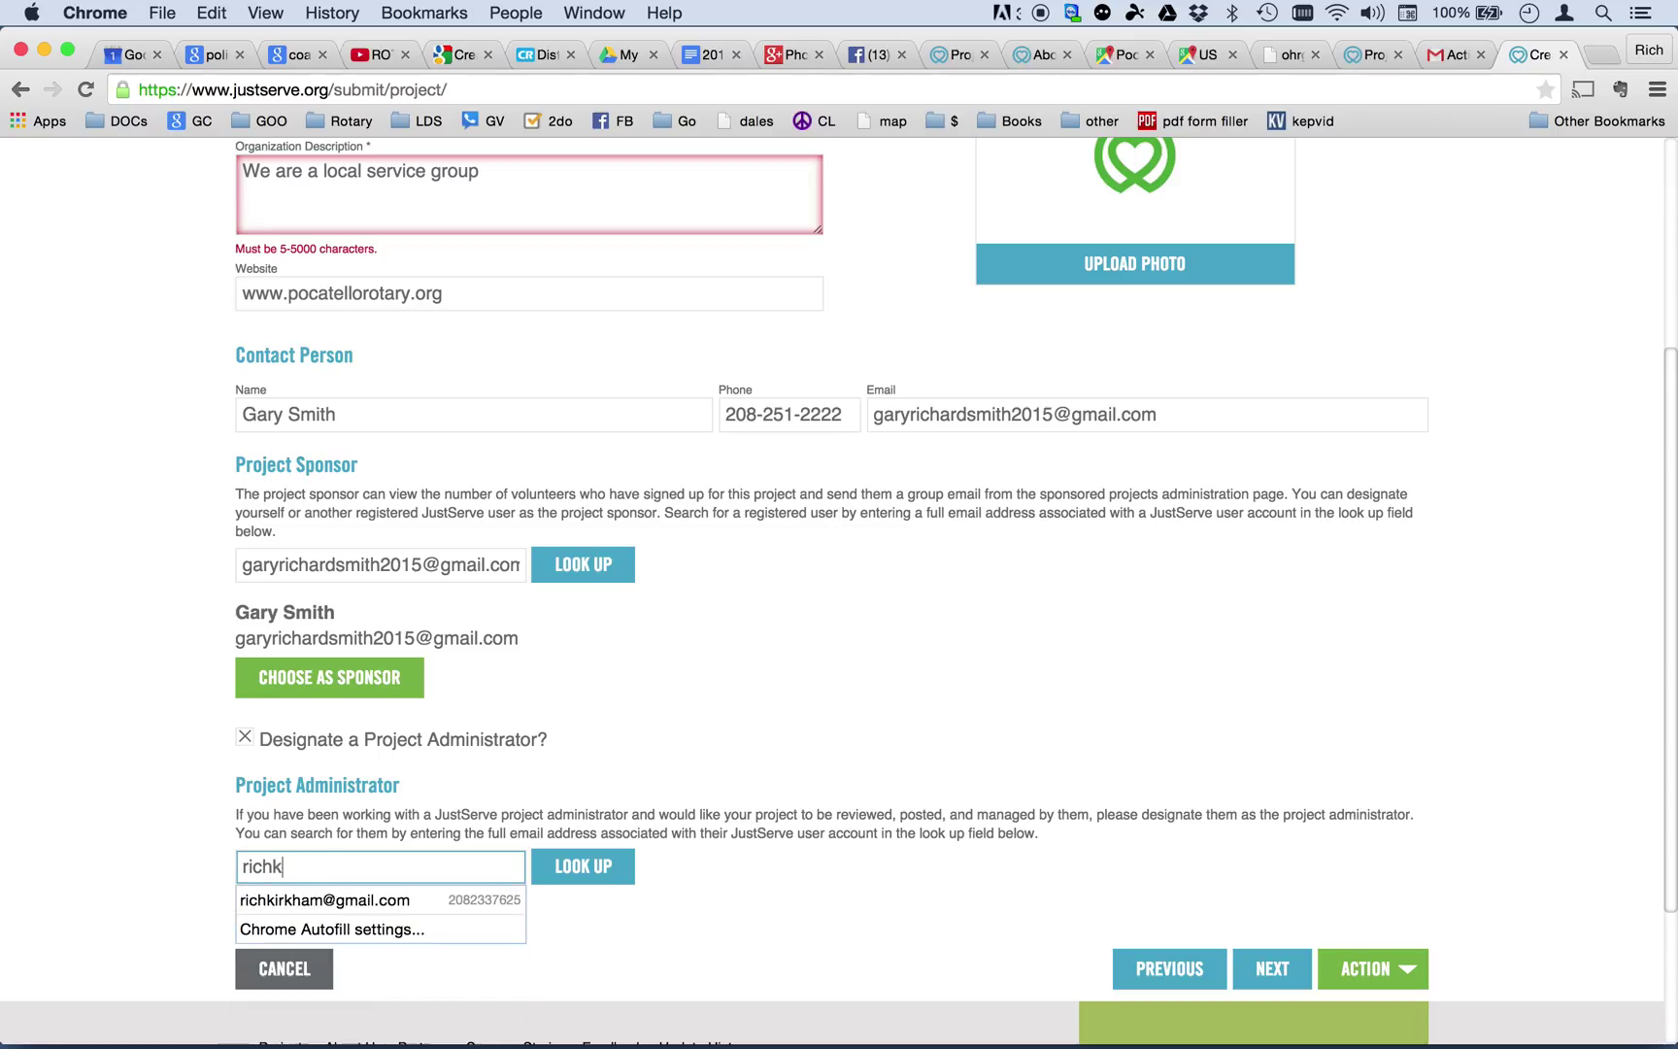
click(537, 874)
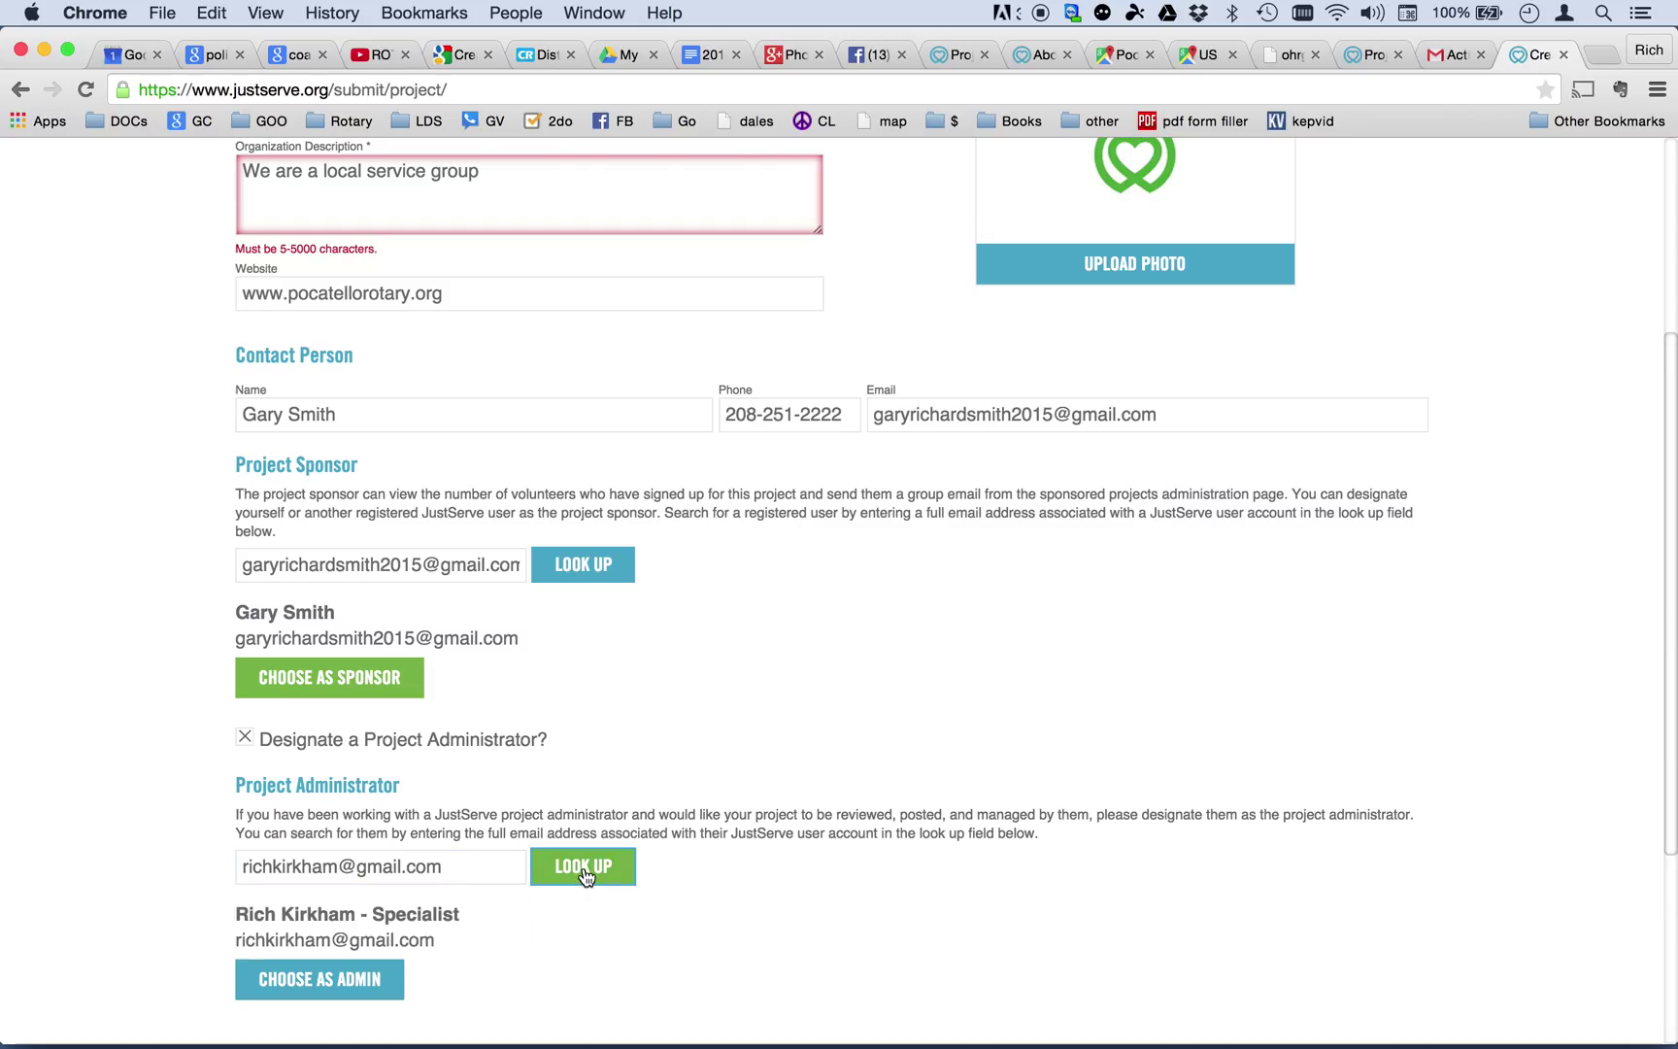
scroll(595, 901, down, 5)
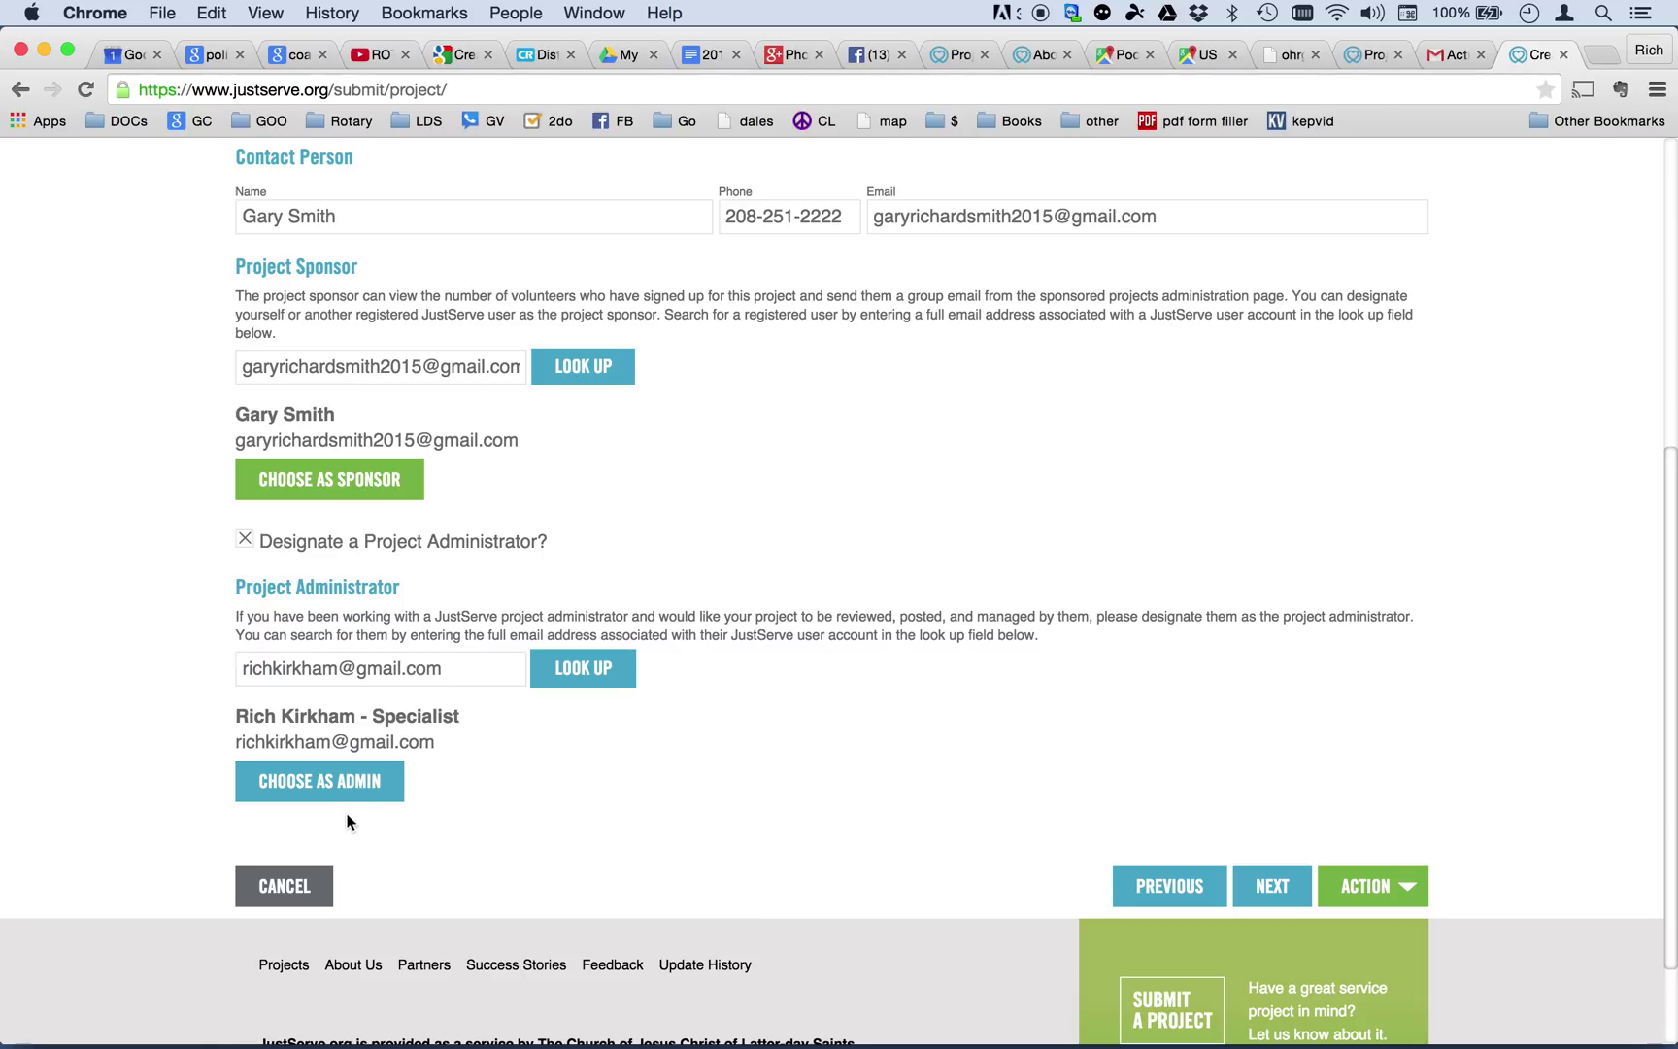
Choose the found users as administrator and sponsor, then advance to Project Type.
click(296, 792)
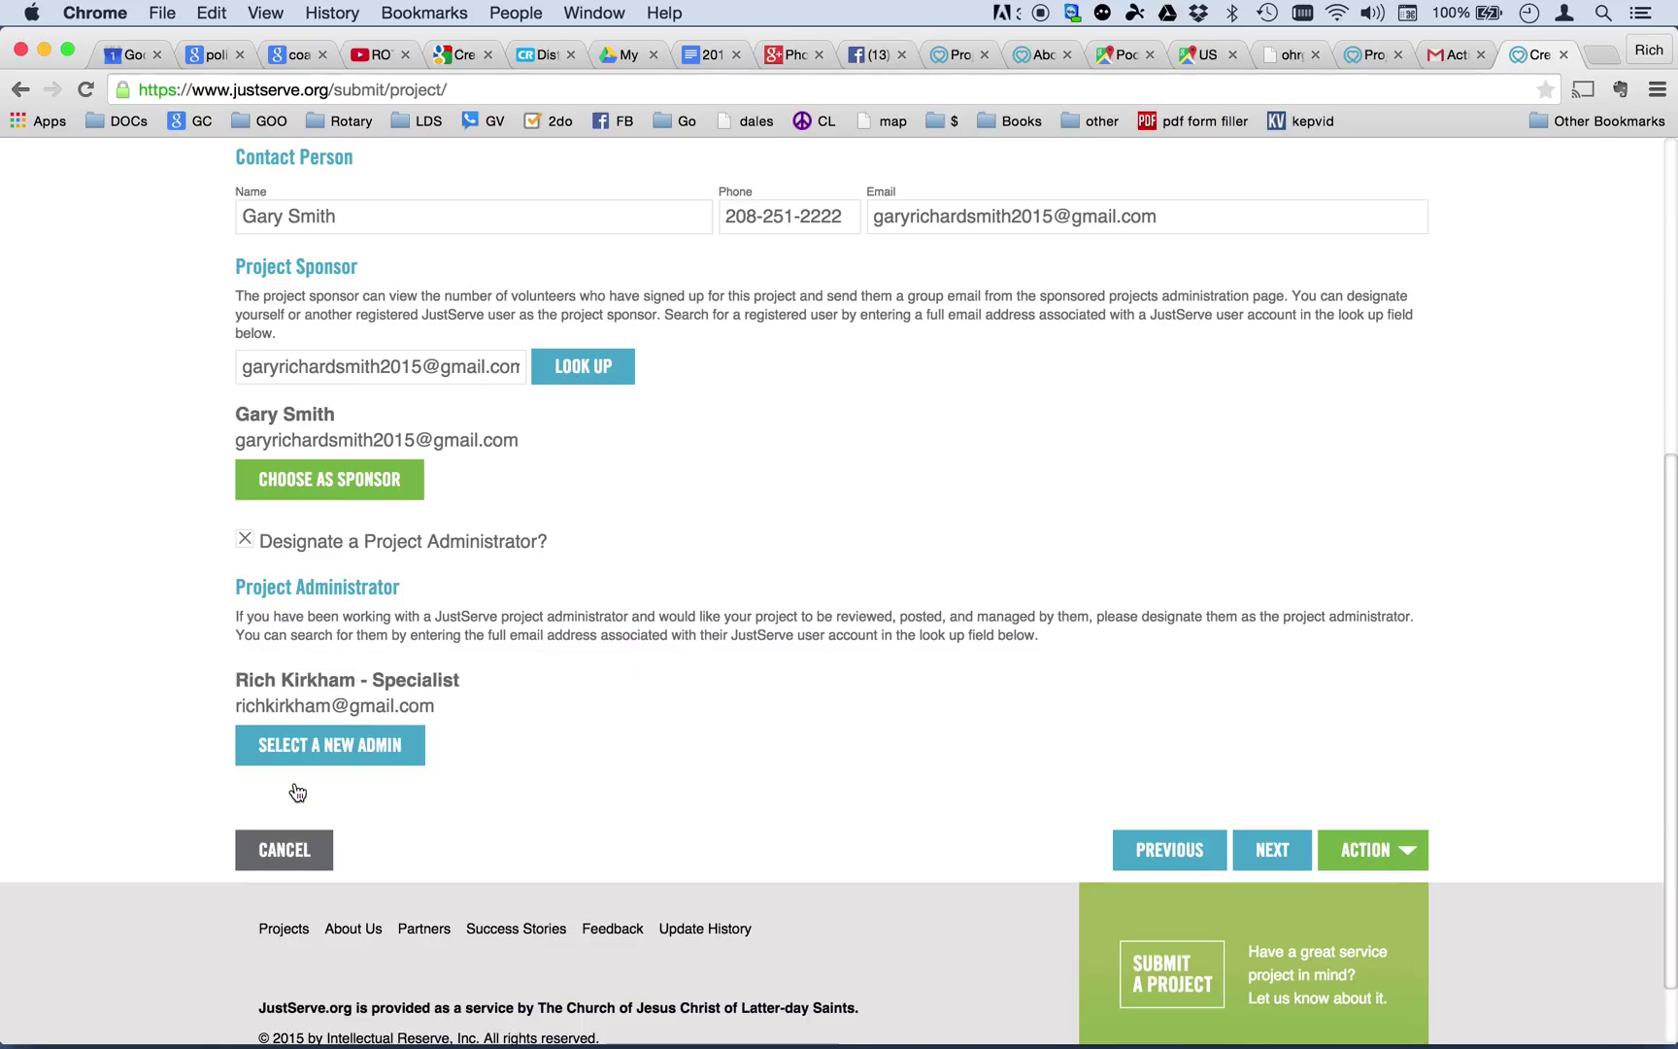
click(339, 476)
scroll(639, 626, up, 5)
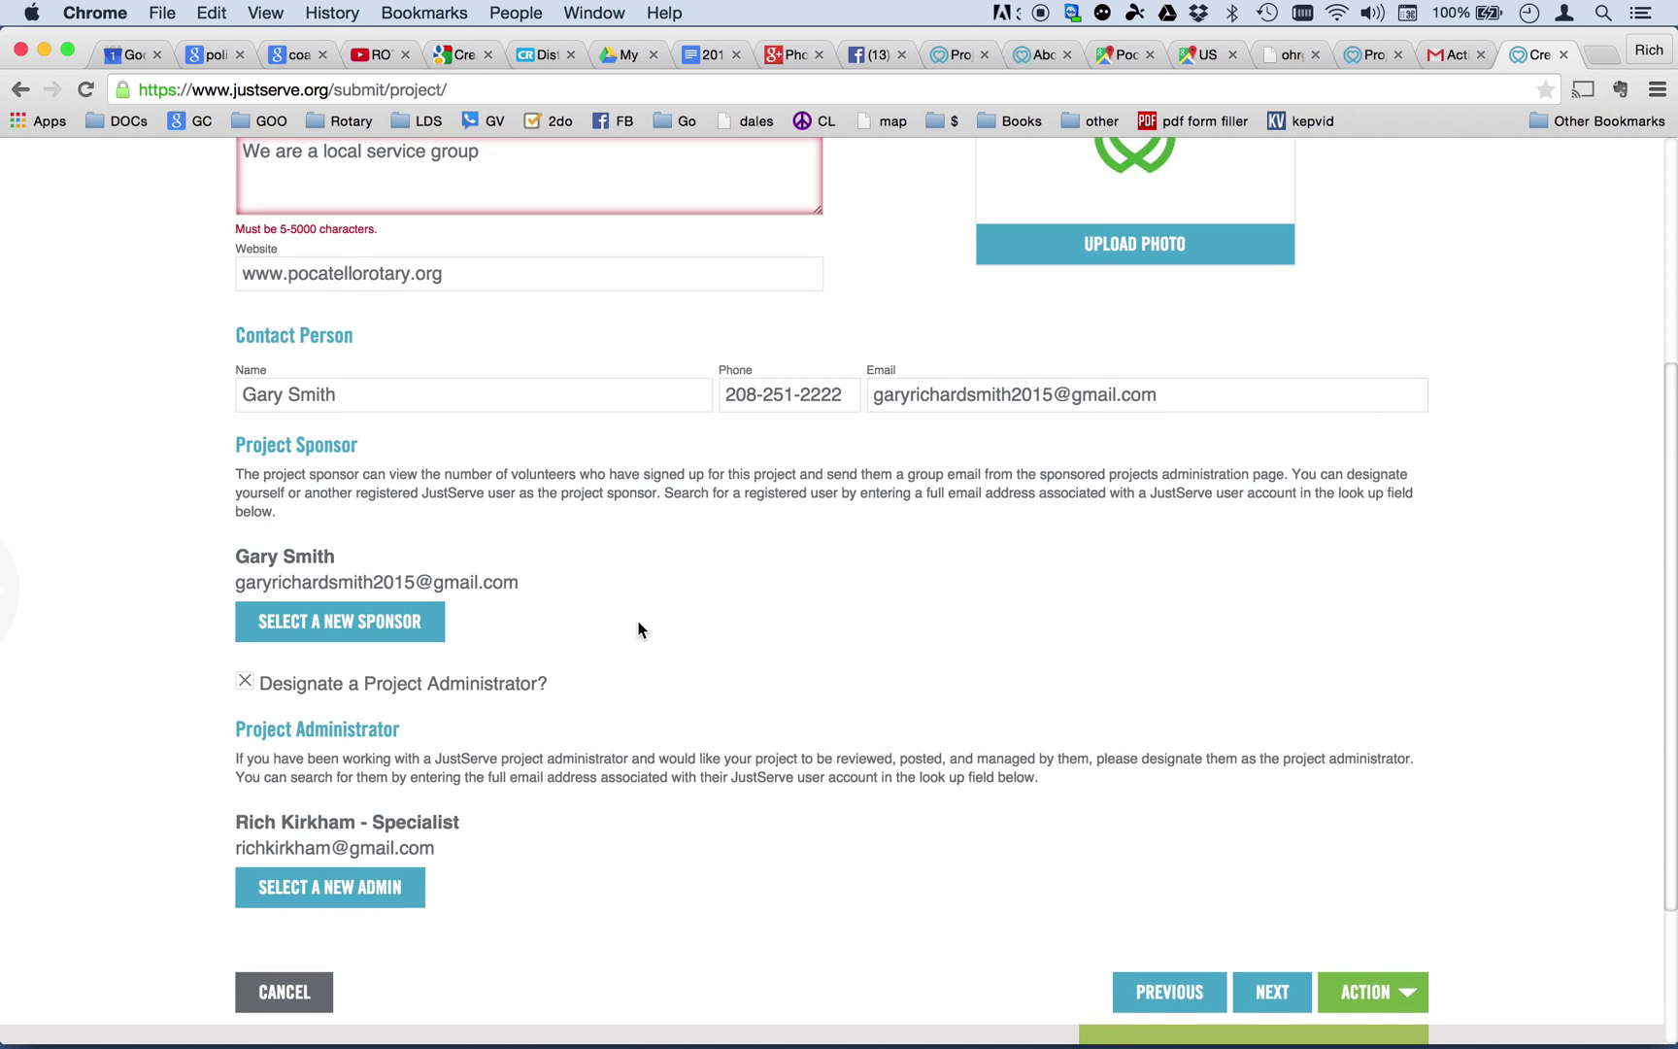
scroll(639, 629, up, 3)
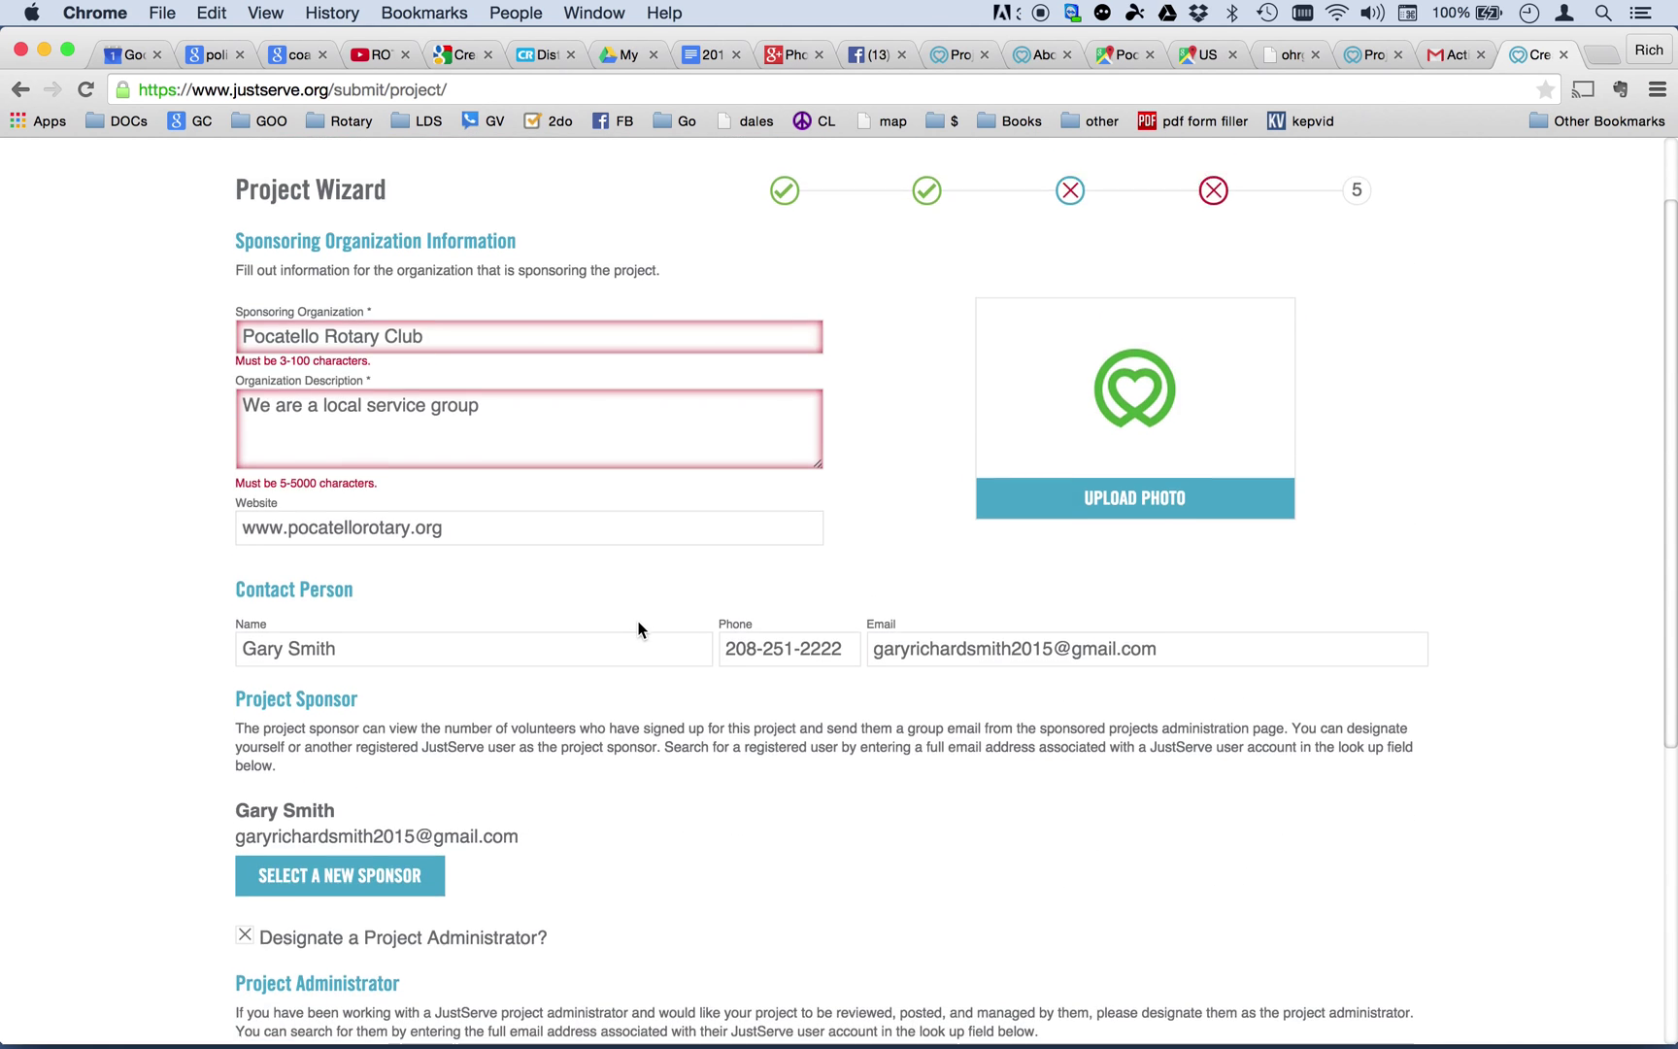
scroll(641, 629, down, 8)
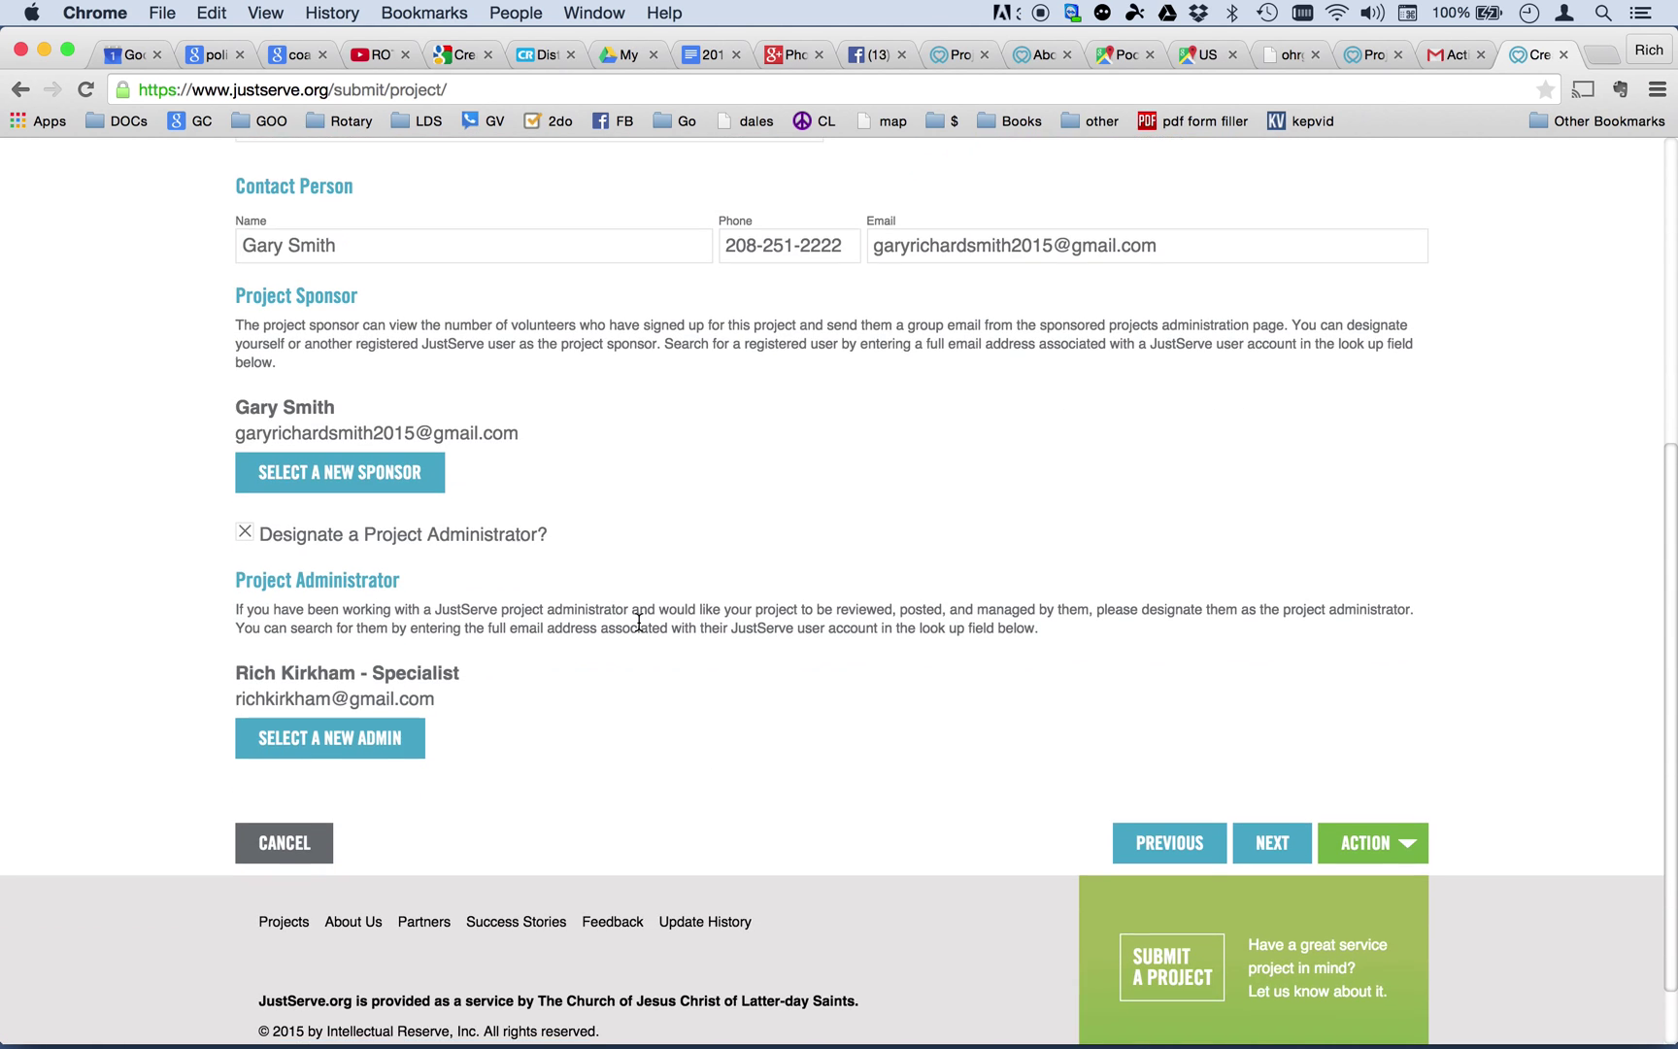
click(1272, 843)
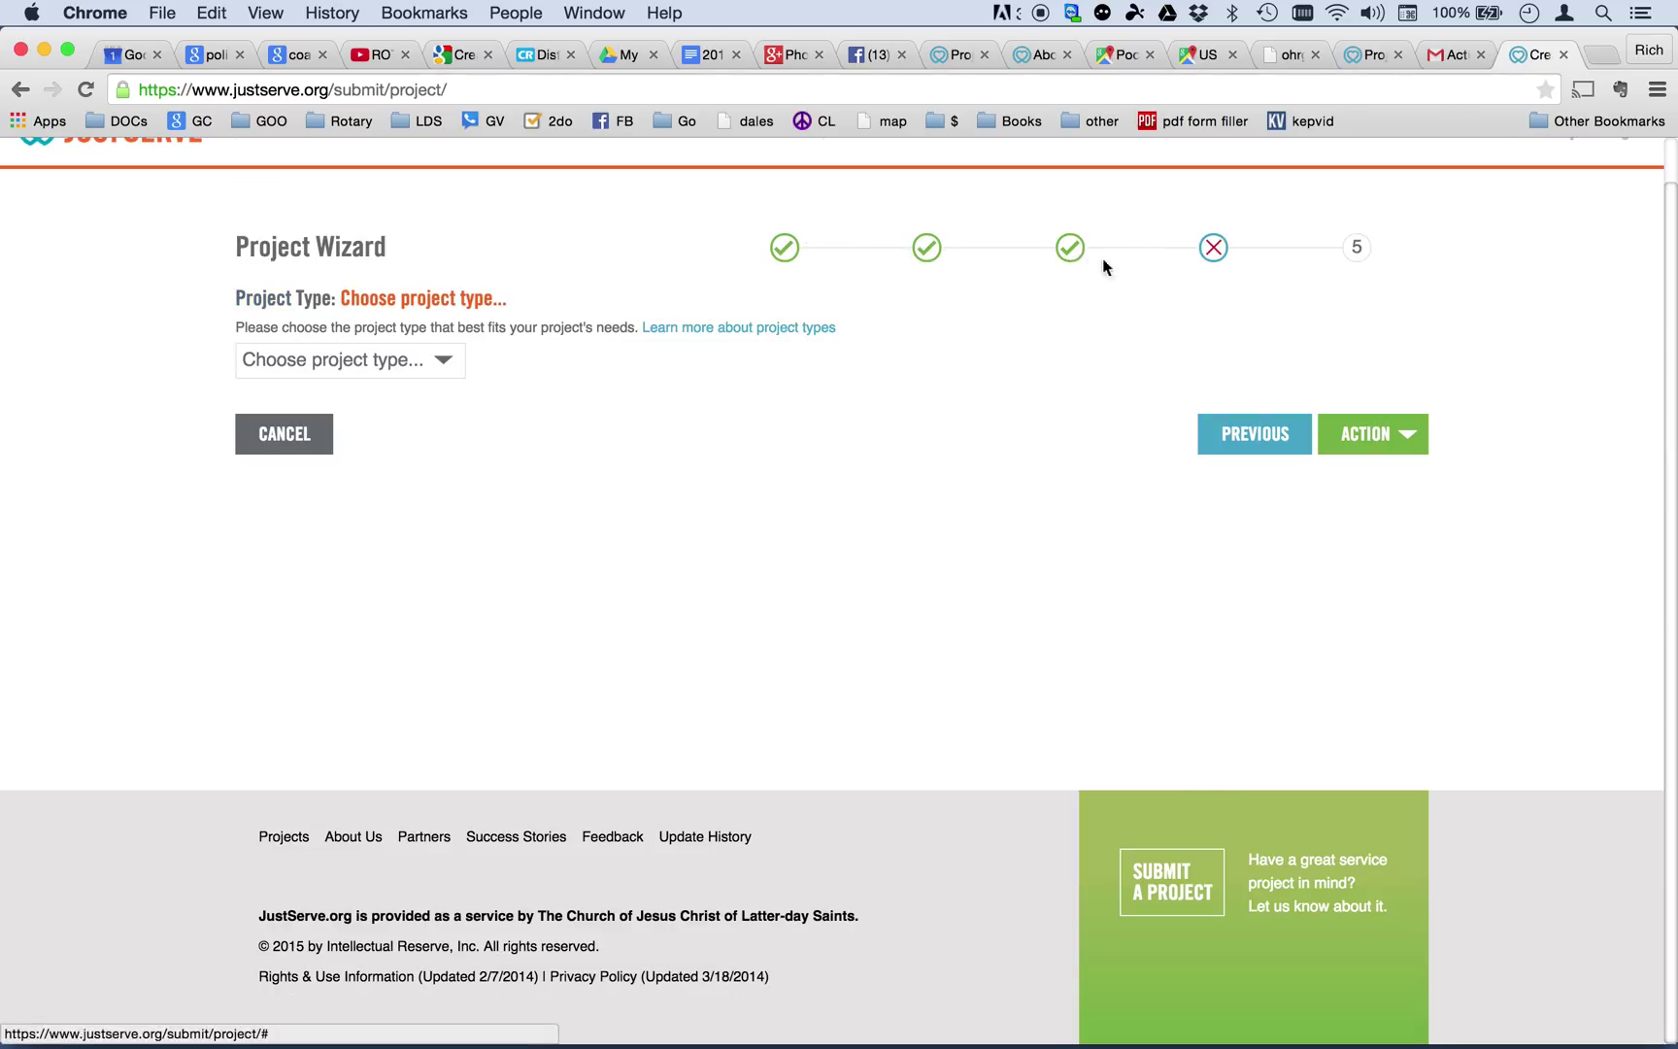
Make it a Recurring Project on 05/12/2015 running from 5 PM to 7 PM.
click(434, 361)
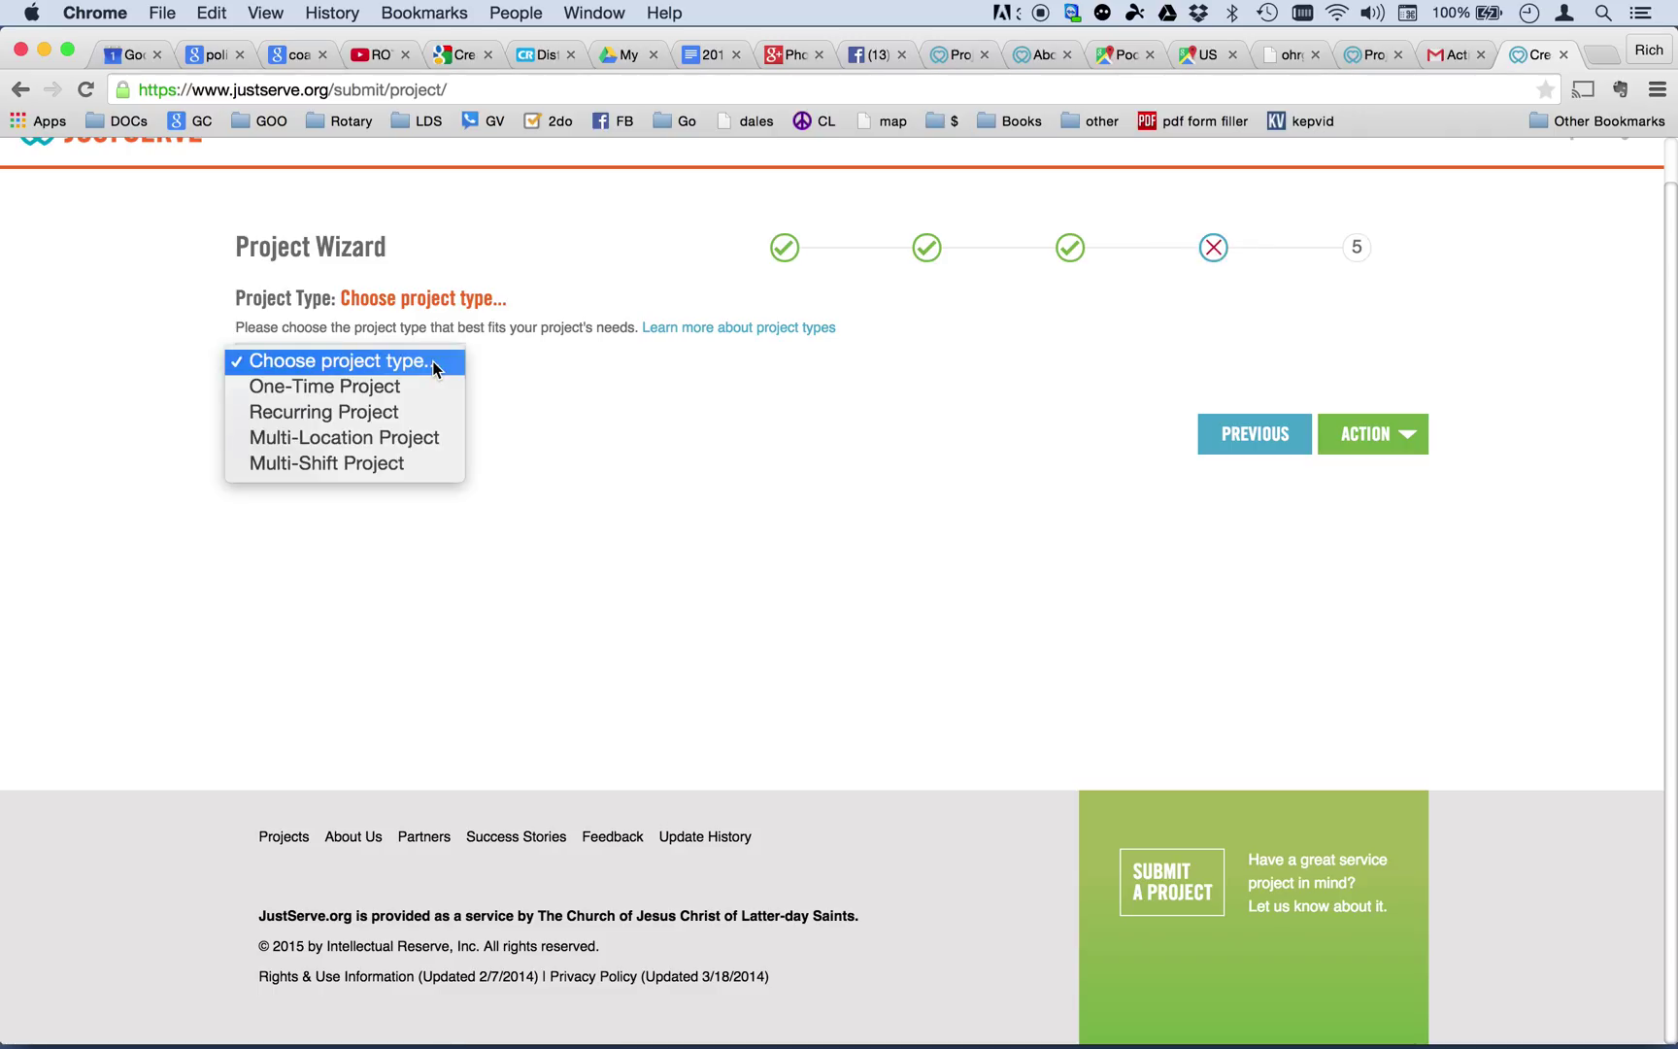
click(415, 421)
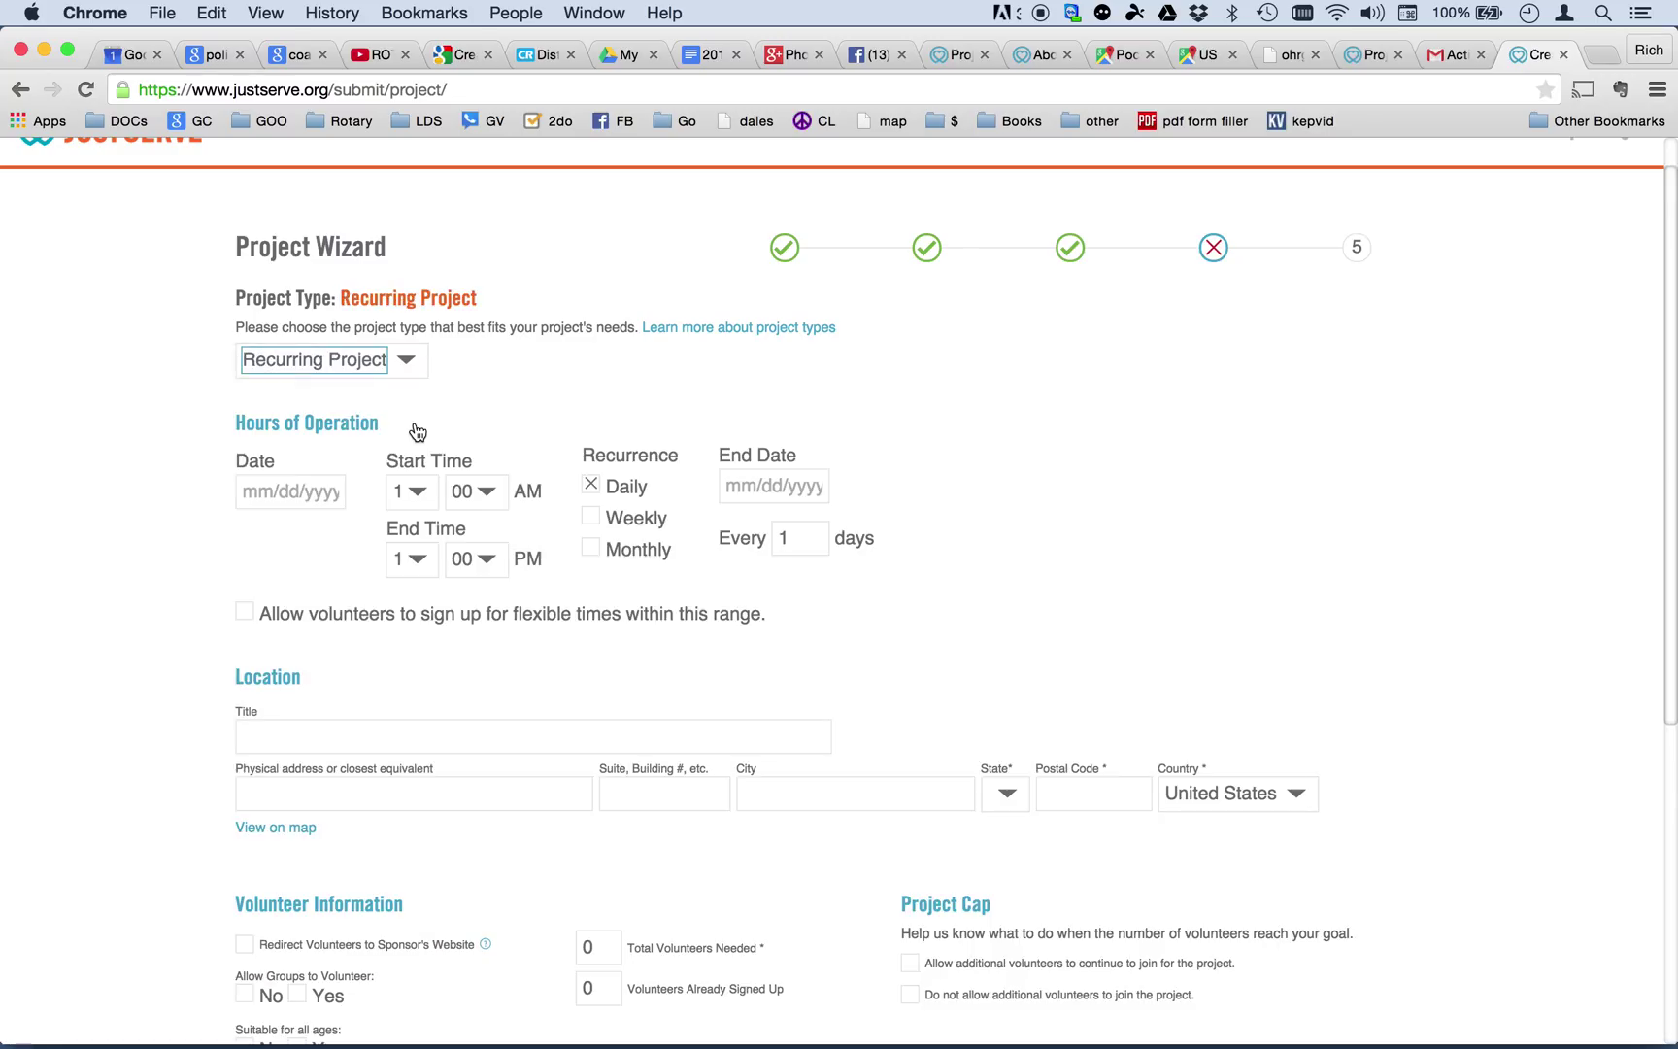
click(297, 492)
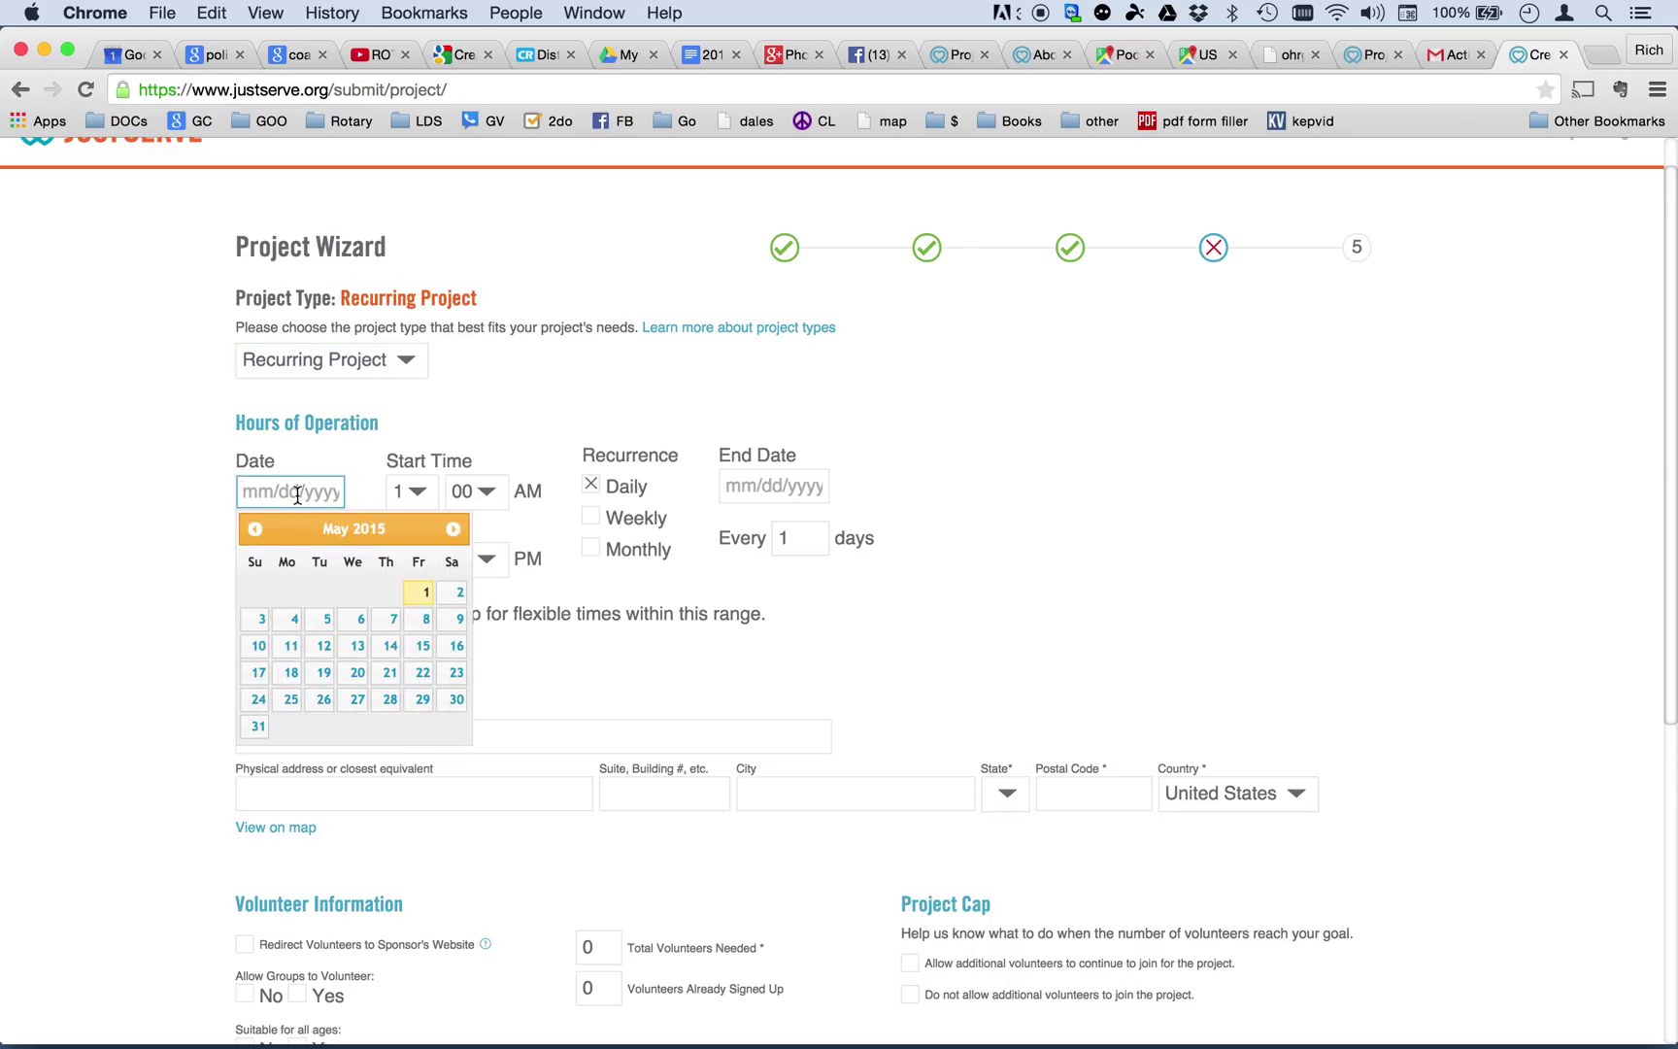
click(320, 645)
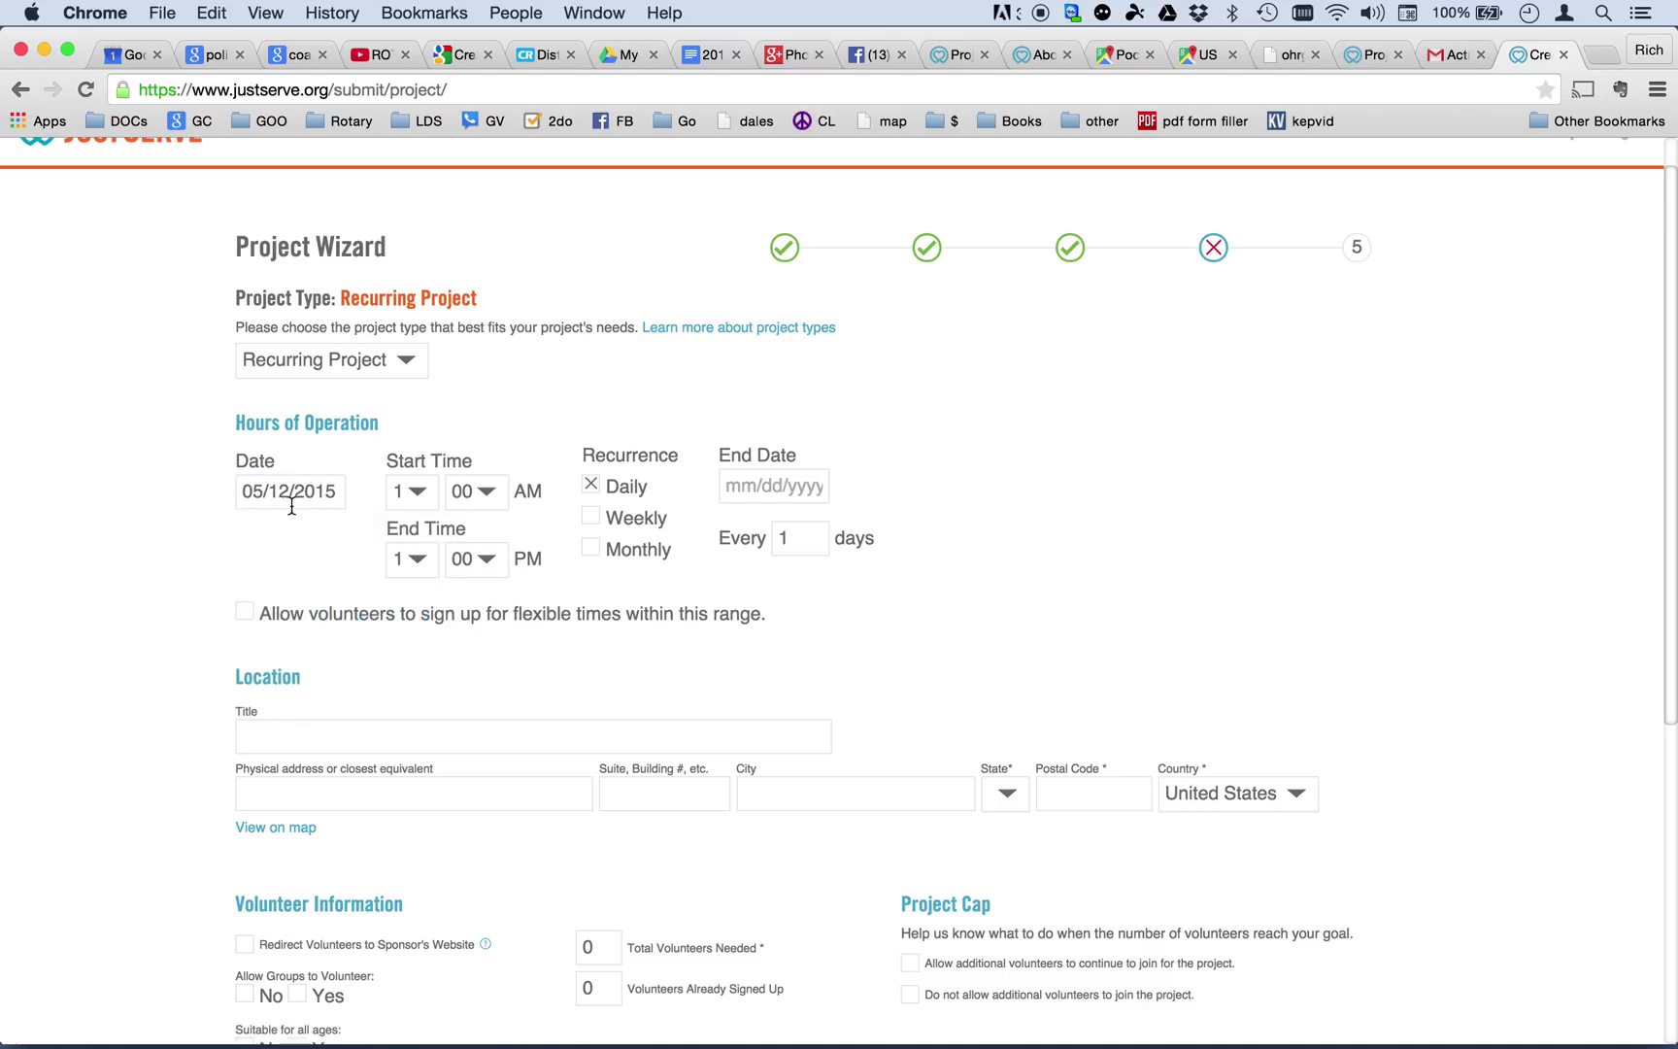
click(413, 491)
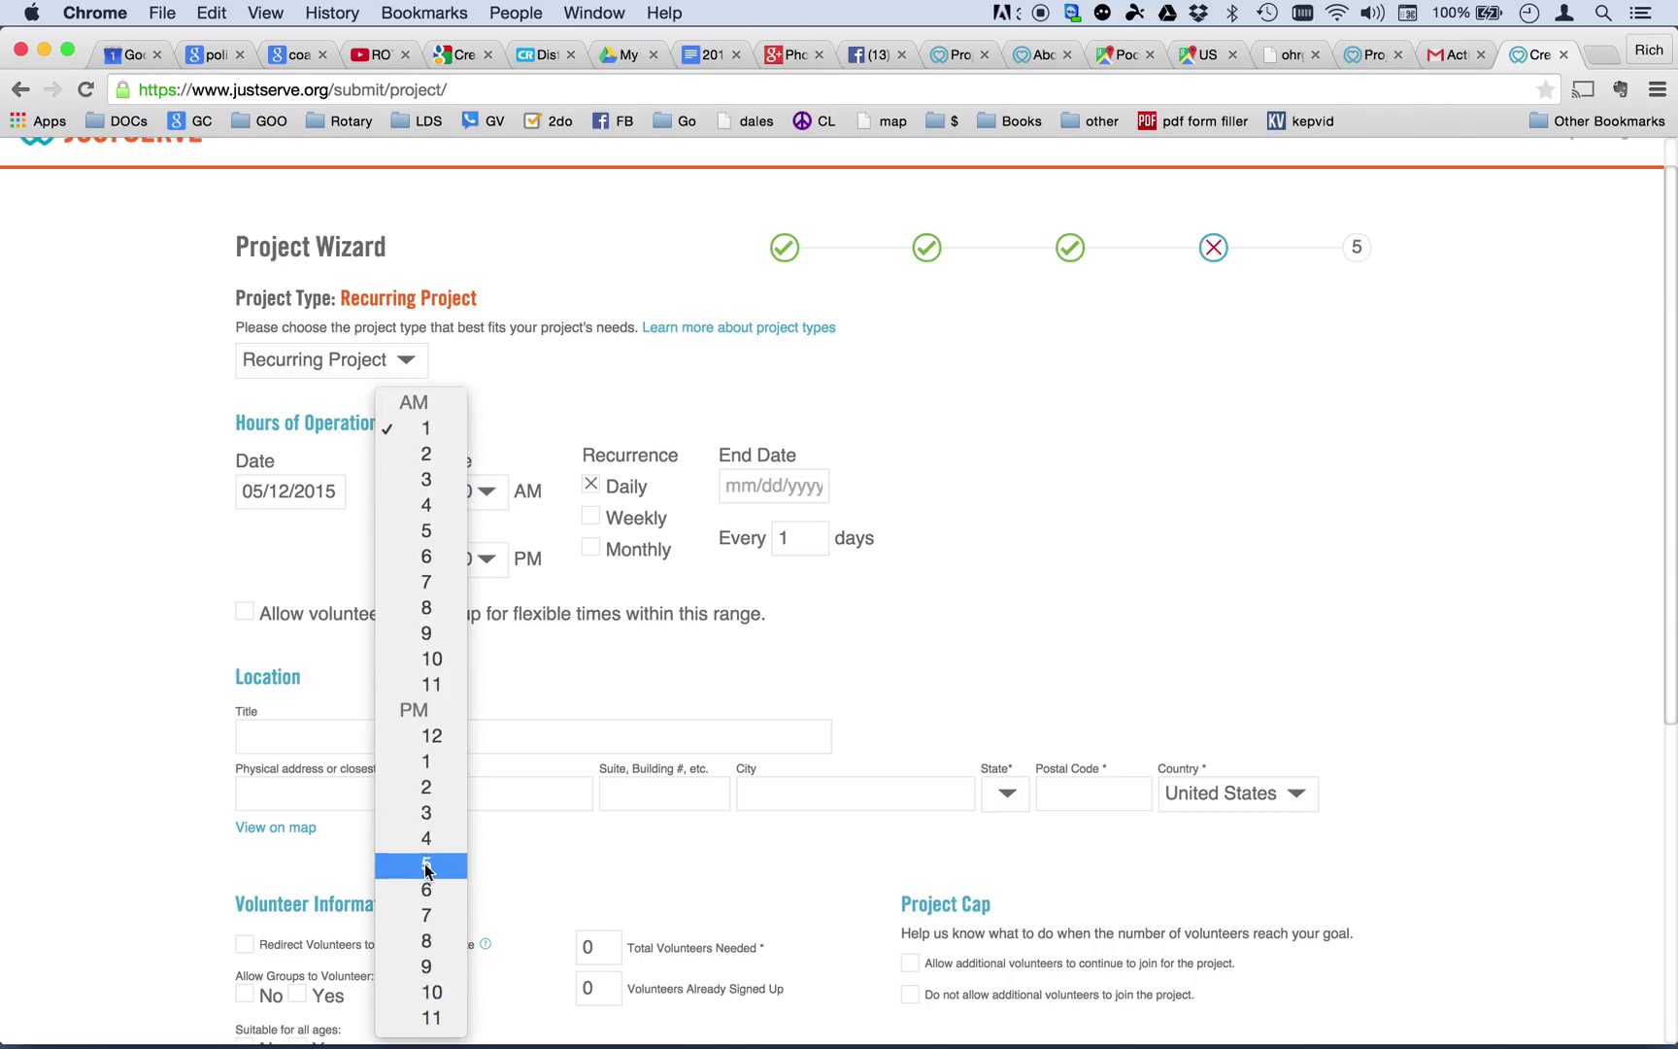
click(428, 864)
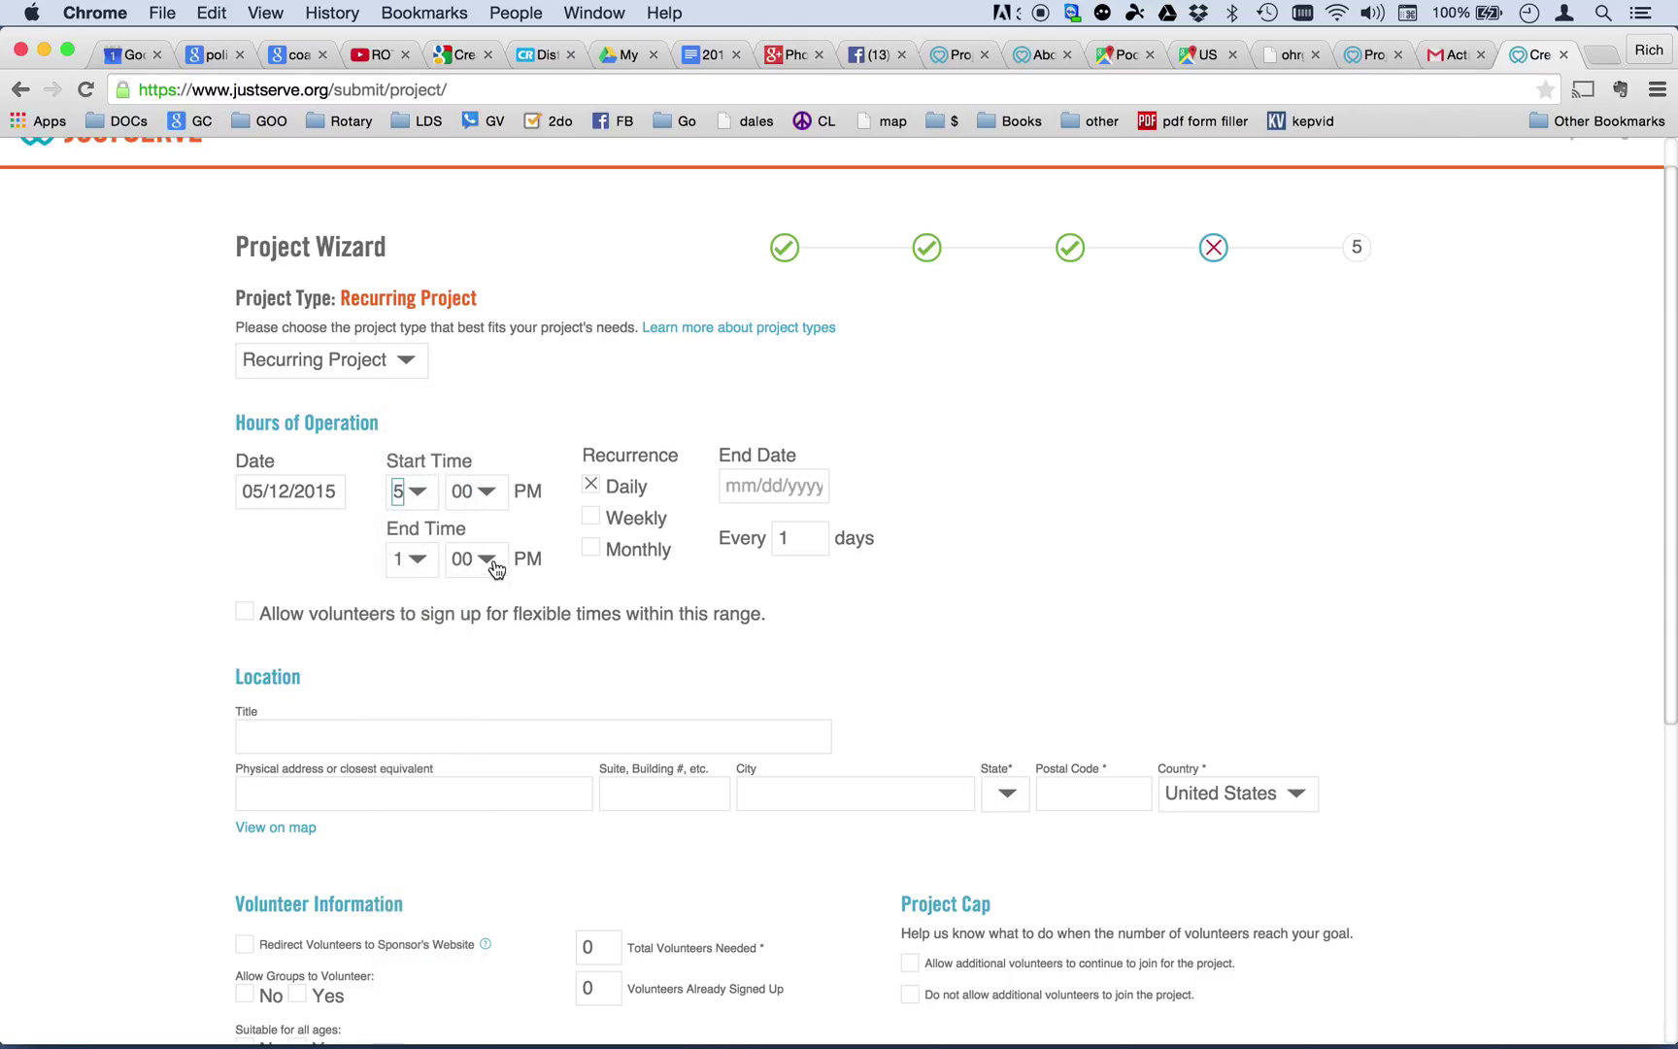
click(421, 563)
click(432, 716)
Repeat weekly until 12/31/2015 and allow flexible volunteer sign-up times.
click(592, 517)
click(778, 486)
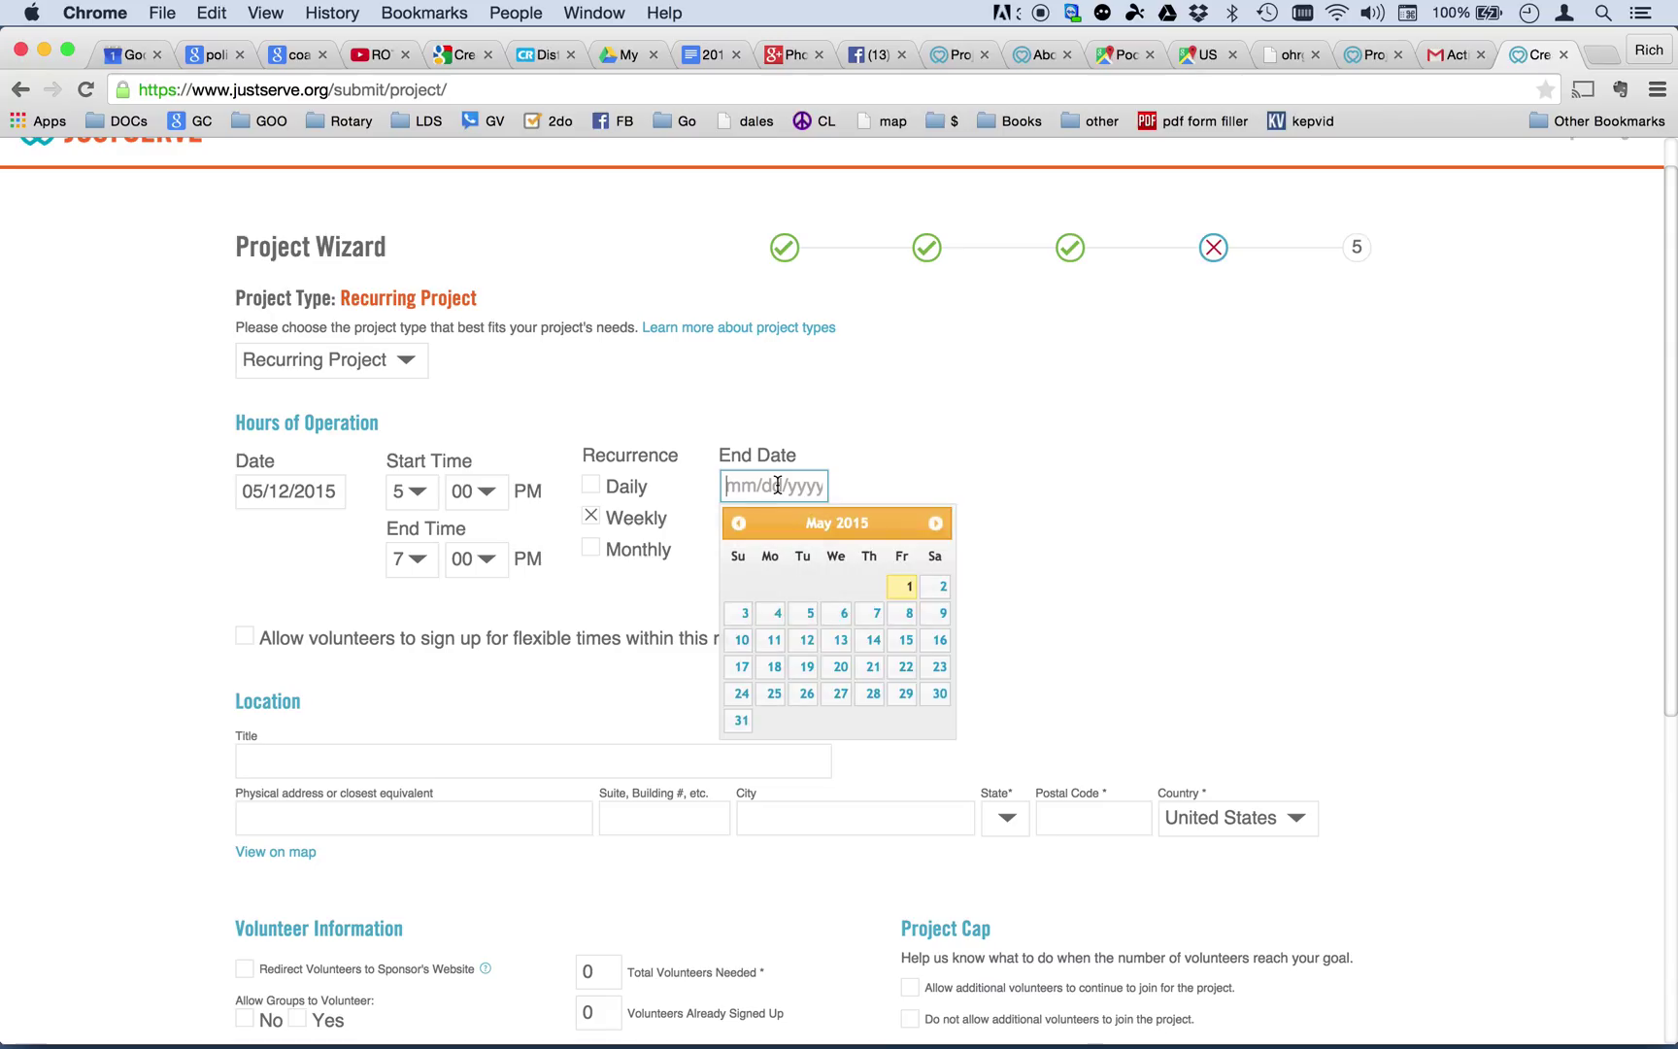
click(938, 524)
click(938, 524)
click(938, 524)
click(939, 523)
click(938, 524)
click(939, 523)
click(938, 523)
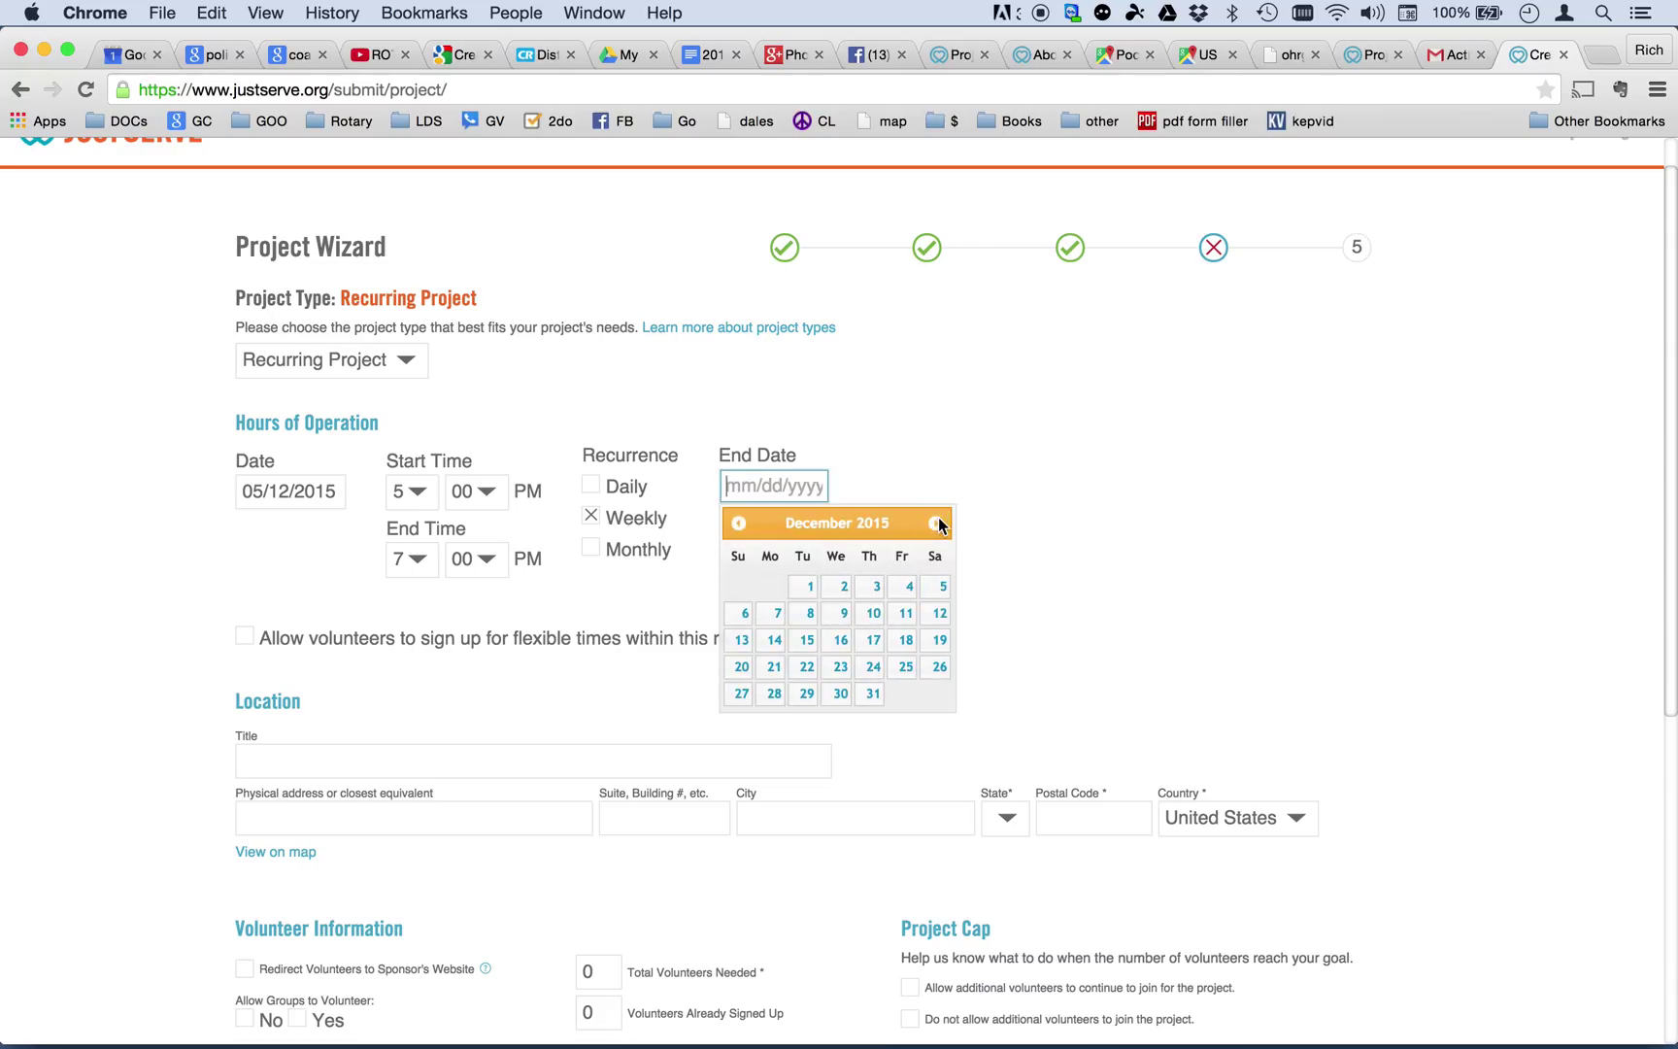
click(873, 692)
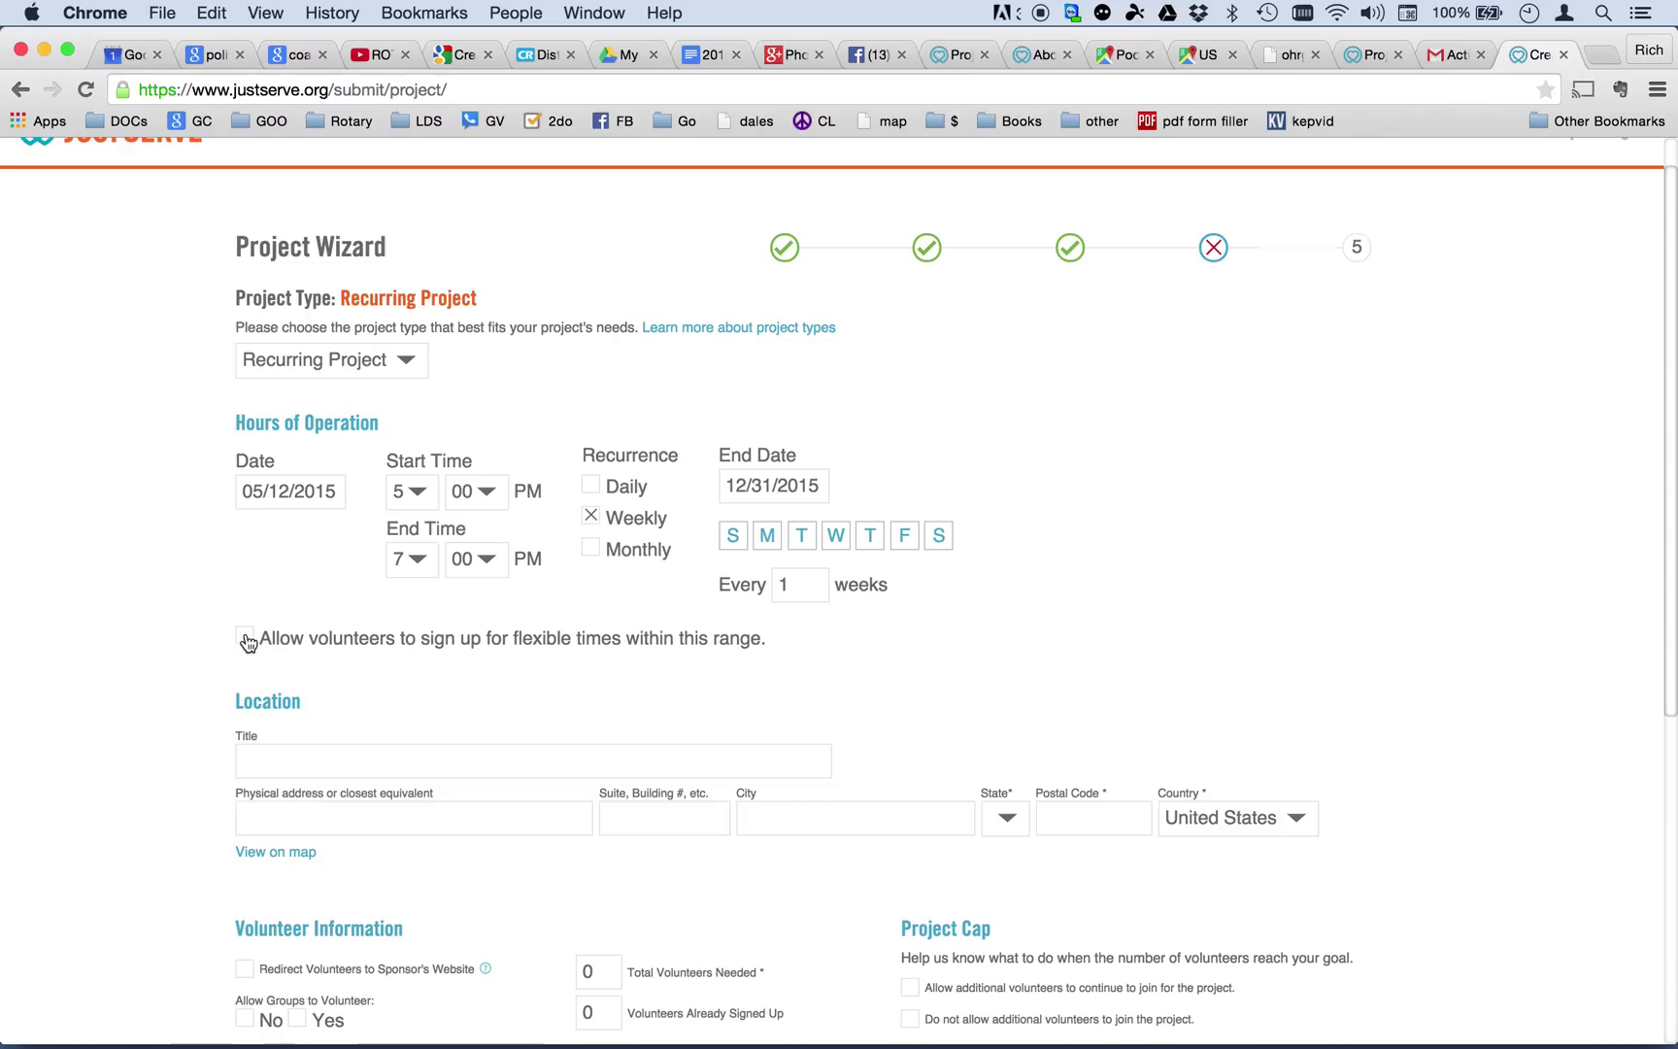
click(244, 639)
Put '555 S. 1st Ave' in the physical address and title the location 'Idaho Foodbank'.
scroll(517, 655, down, 2)
click(447, 675)
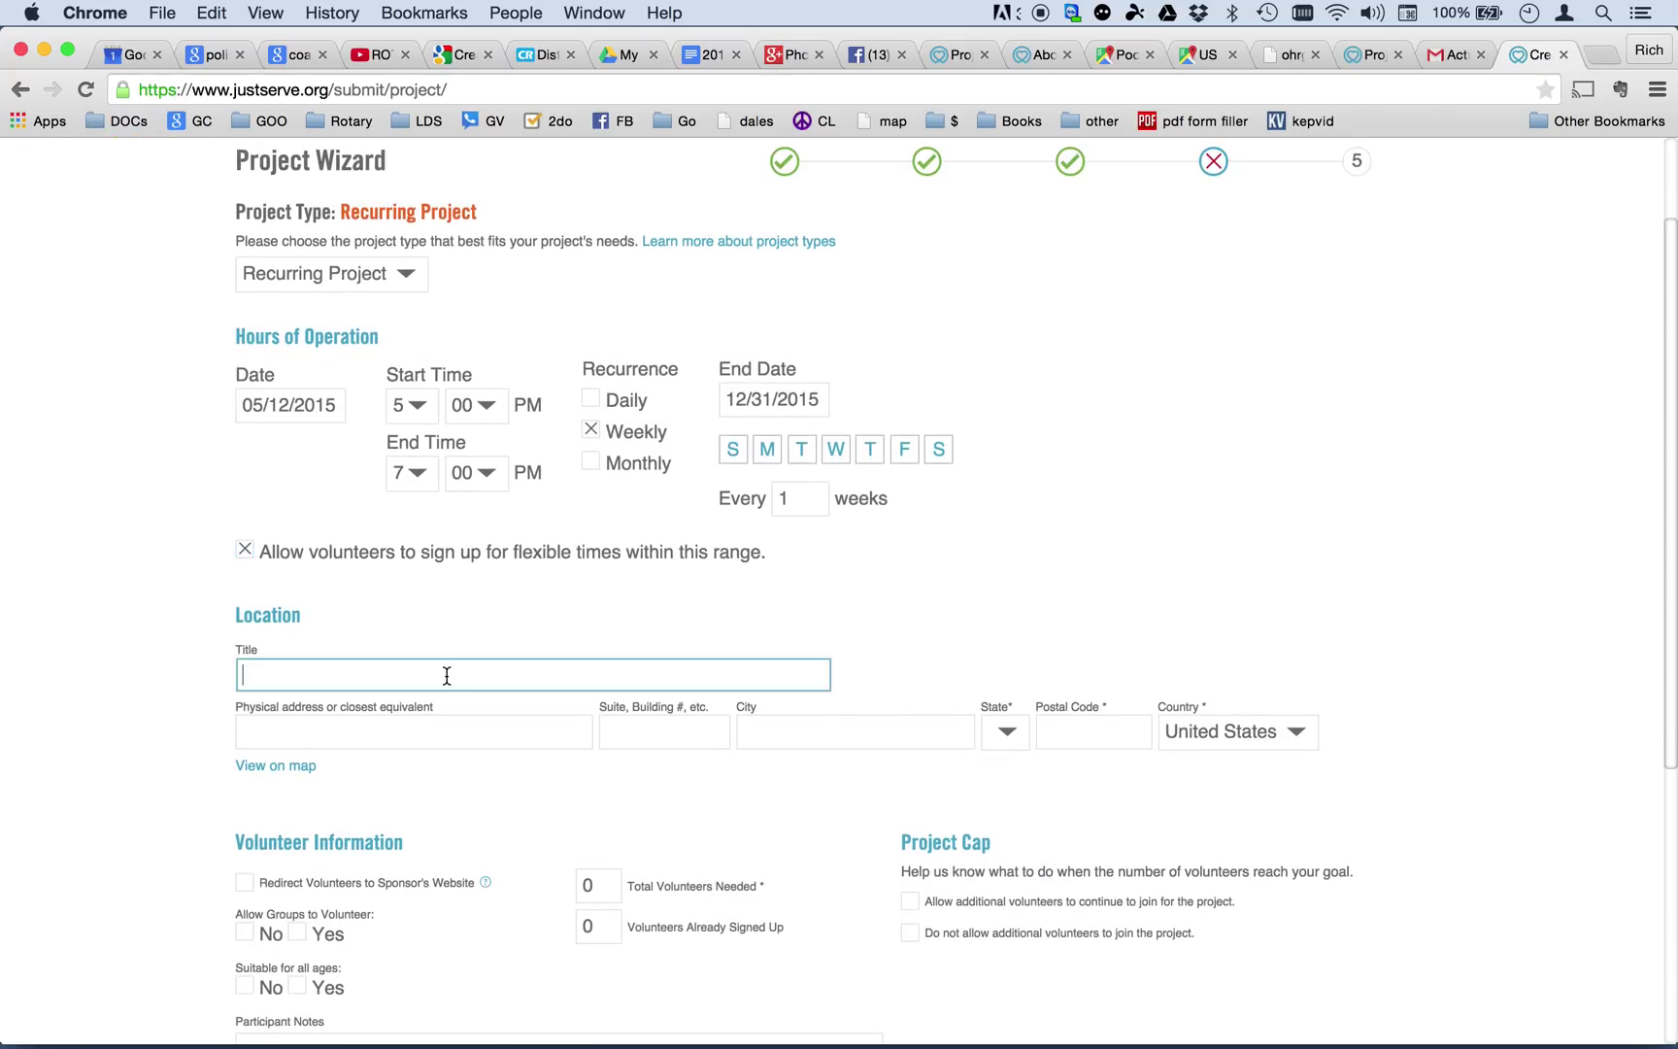
text(555 S. 1st Ave)
key(shift+Left)
drag(229, 679, 159, 679)
key(super+x)
click(260, 723)
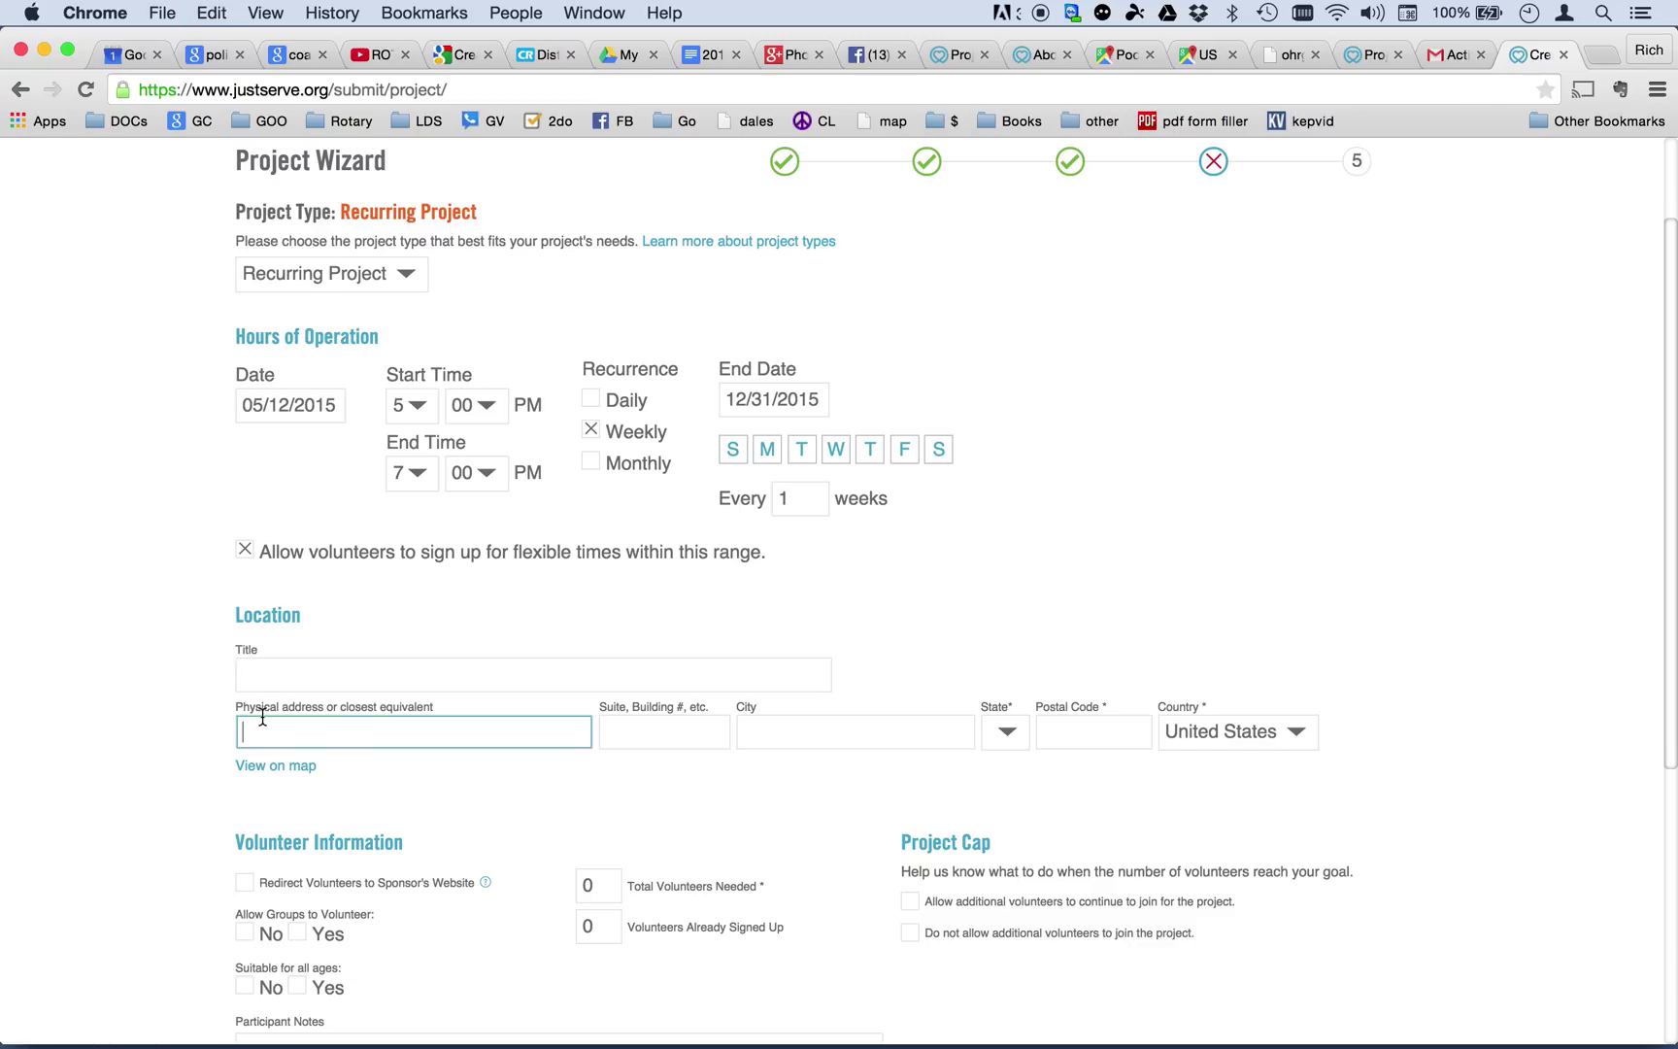
key(super+v)
click(257, 677)
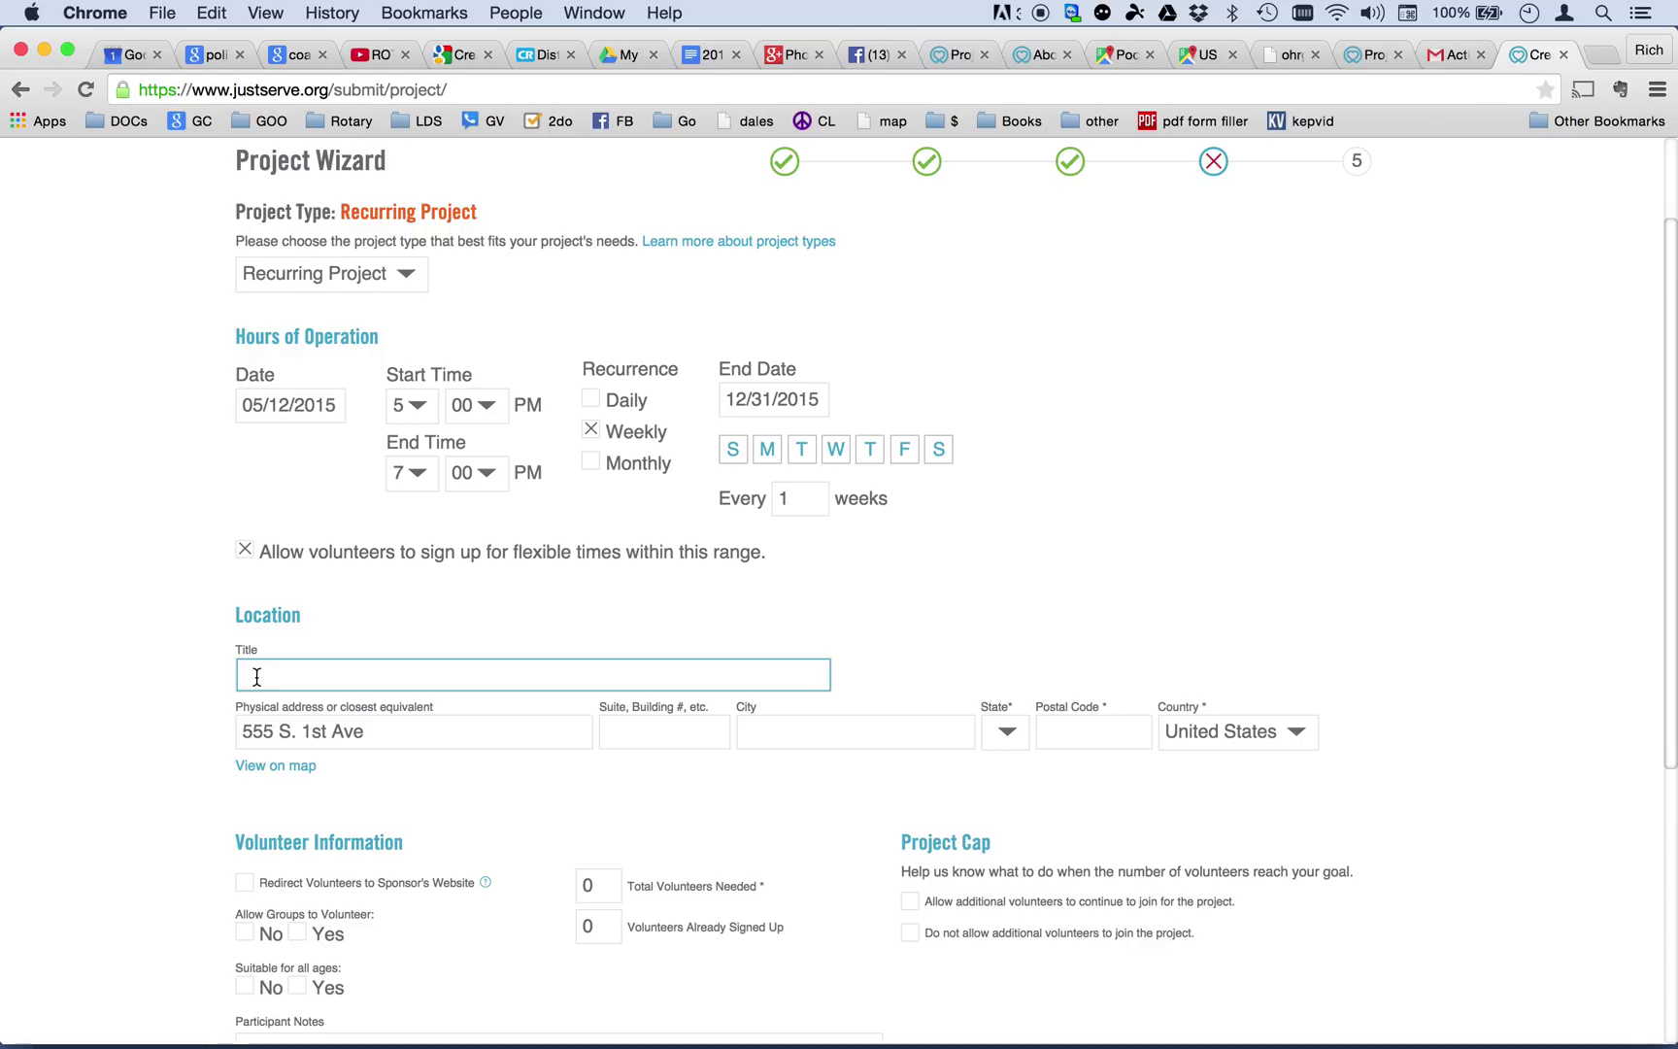
text(Idaho Food Bank)
key(BackSpace)
key(BackSpace)
key(BackSpace)
key(BackSpace)
key(BackSpace)
text(bank)
key(Tab)
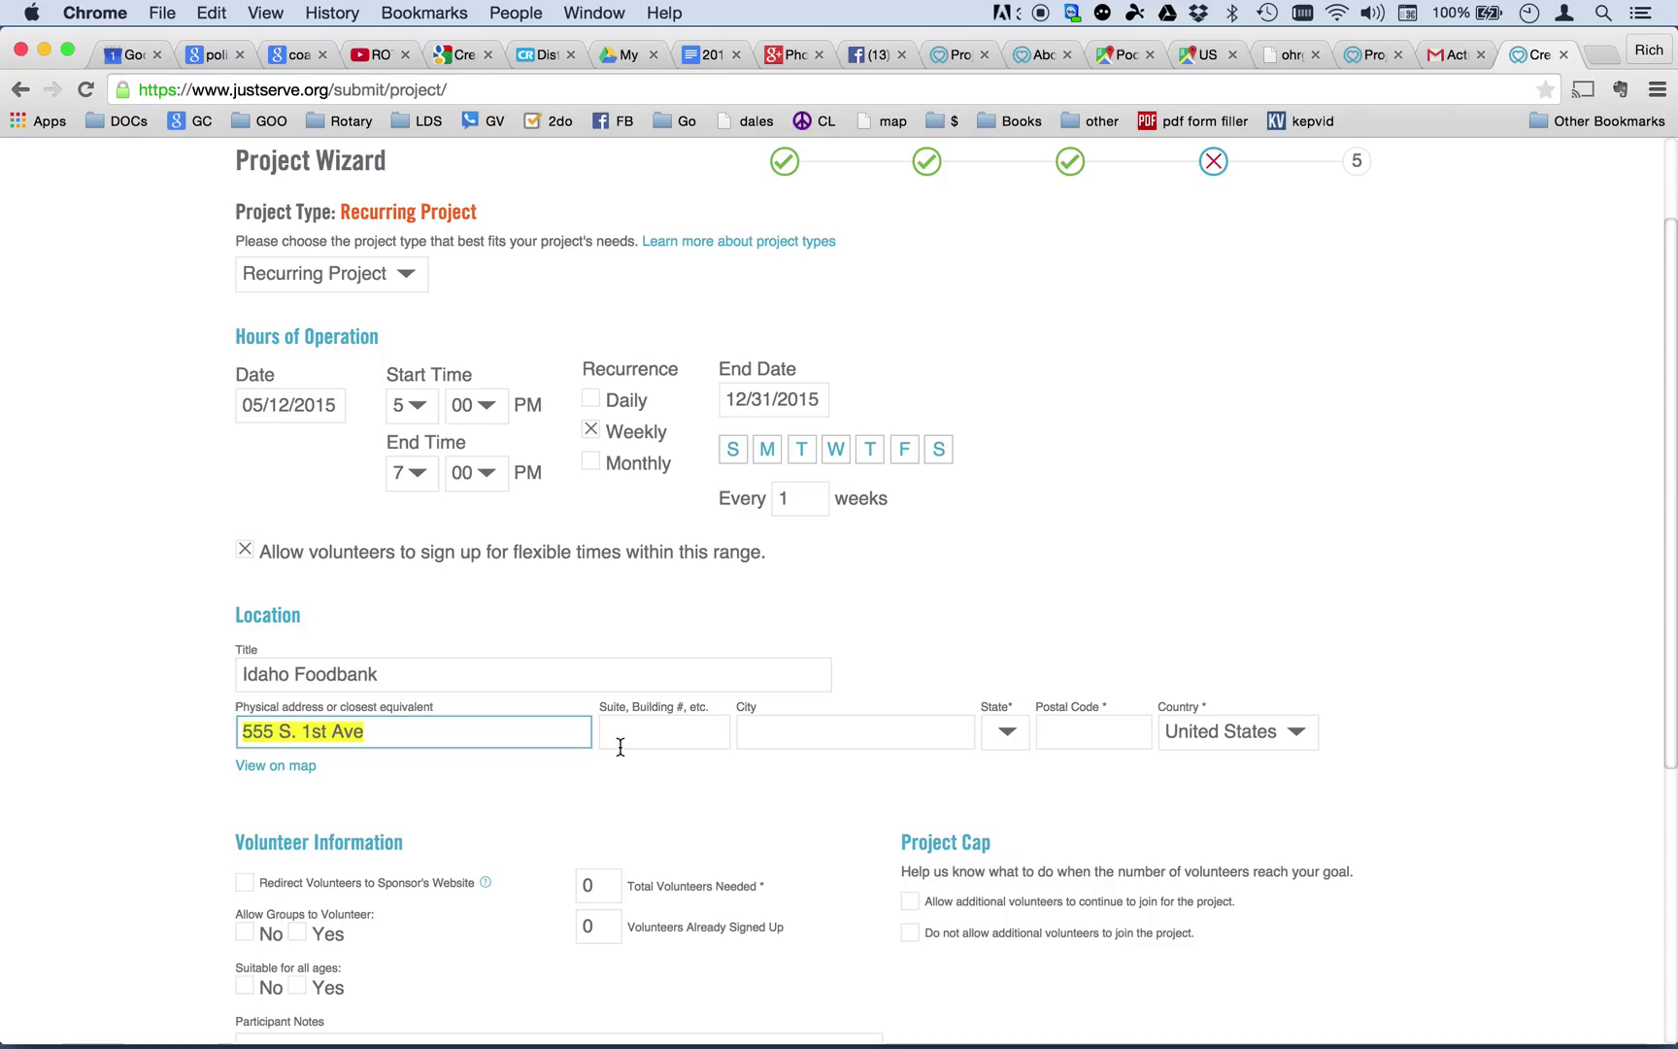
Autofill the city as Pocatello and correct the postal code to 83201.
click(764, 734)
text(P)
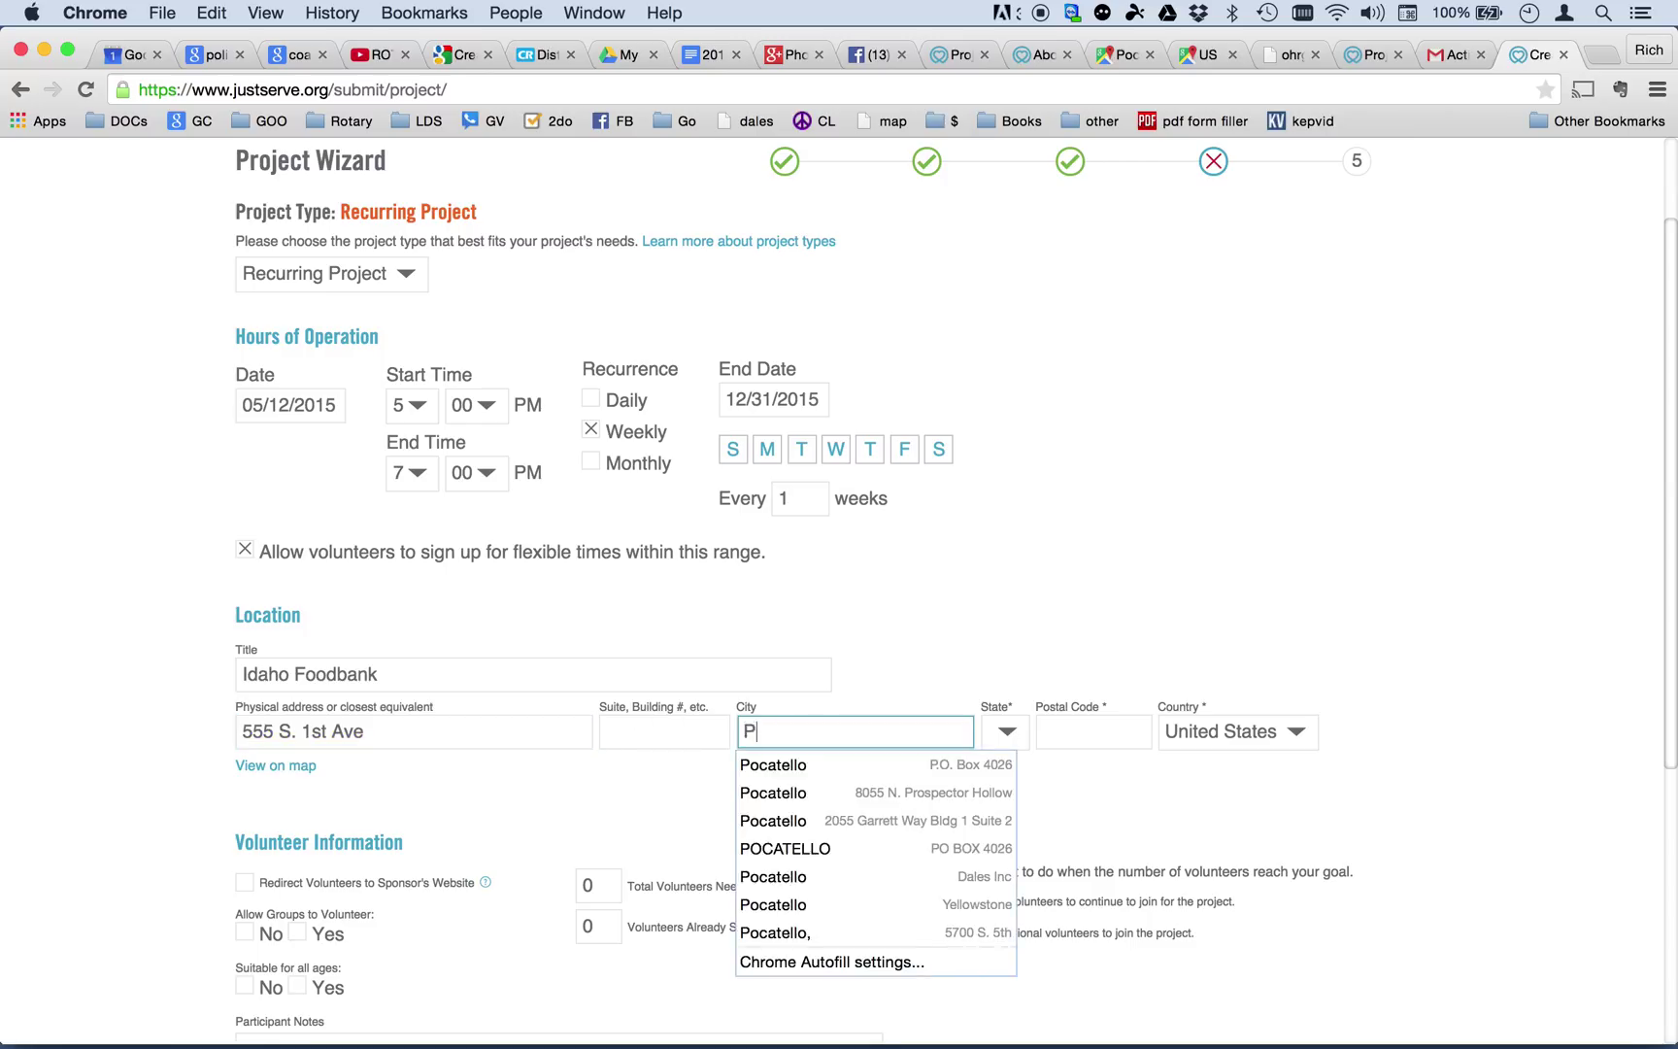
key(Down)
key(Return)
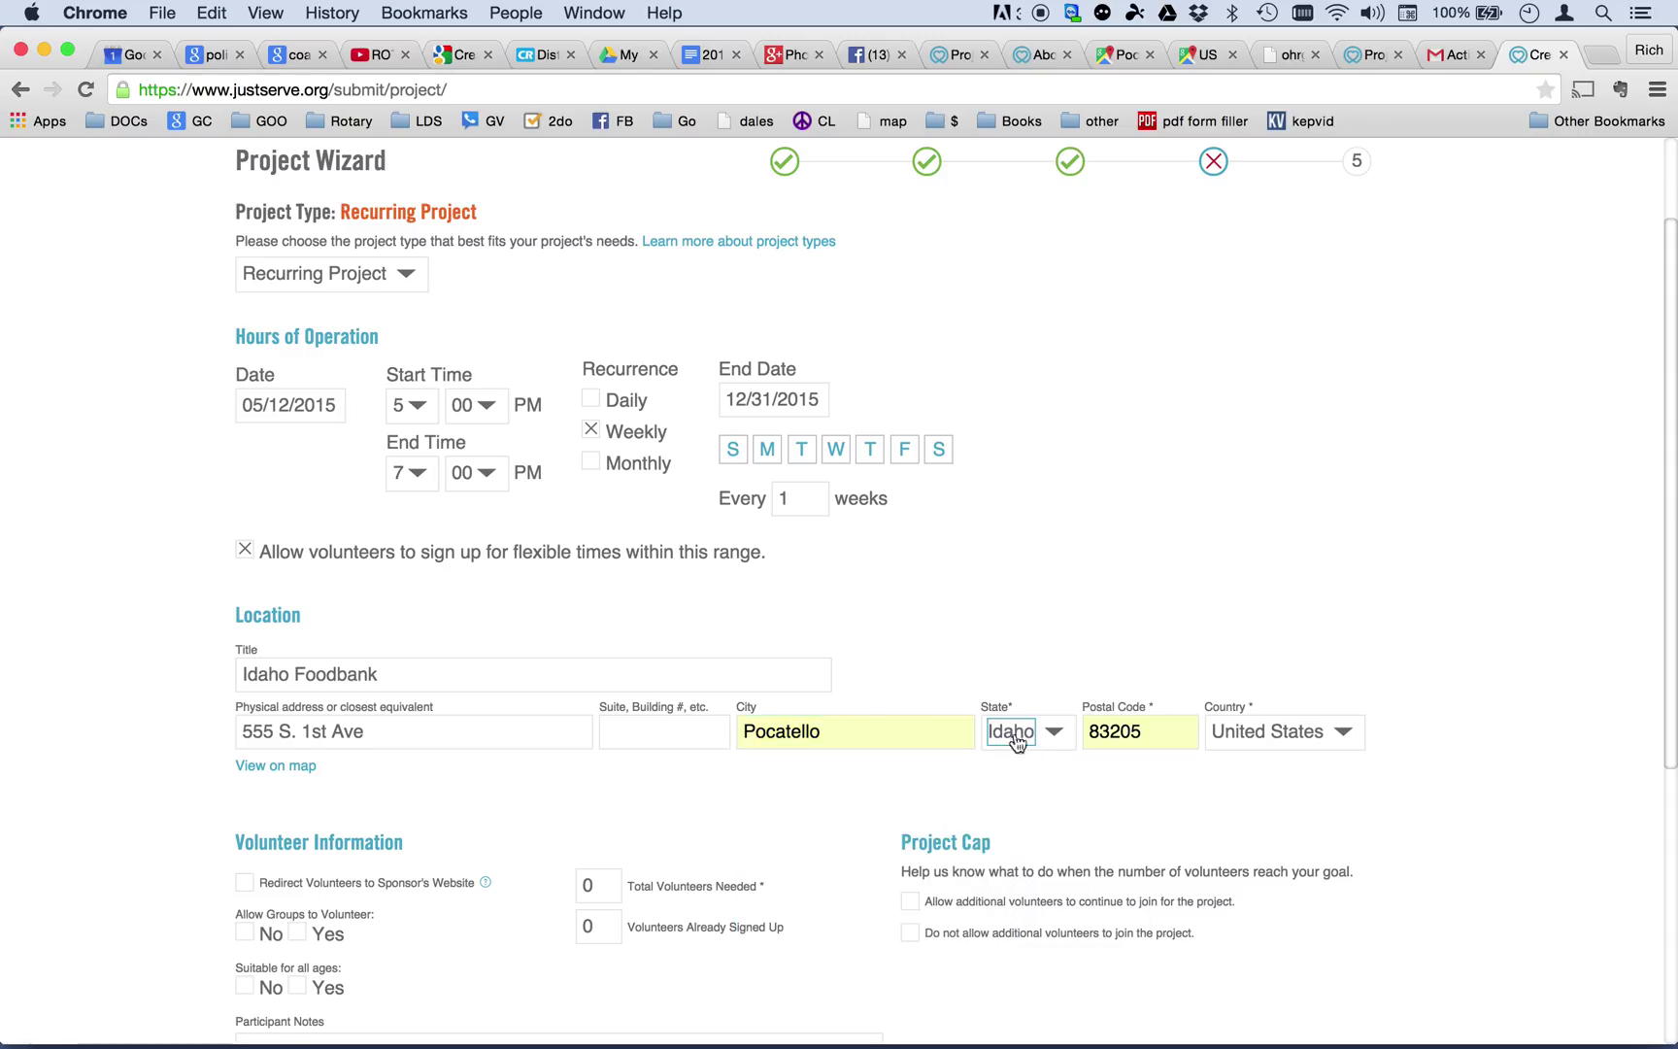
click(1169, 735)
key(BackSpace)
text(1)
key(Tab)
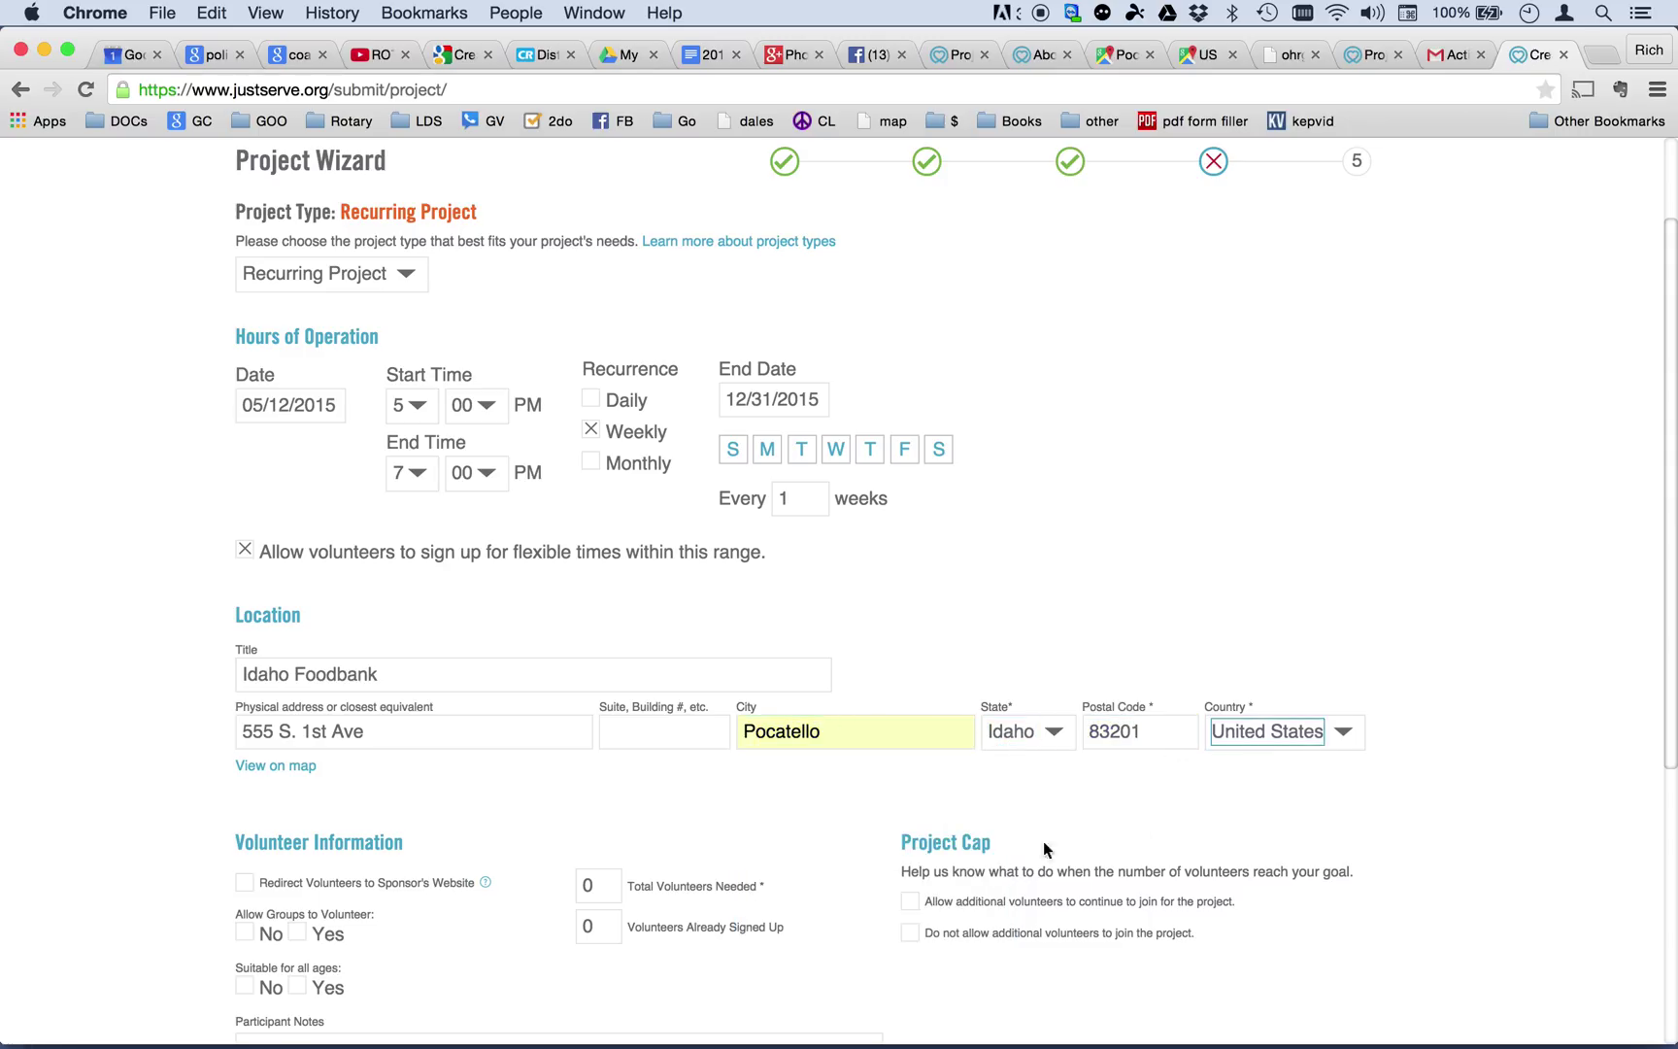
scroll(602, 814, down, 3)
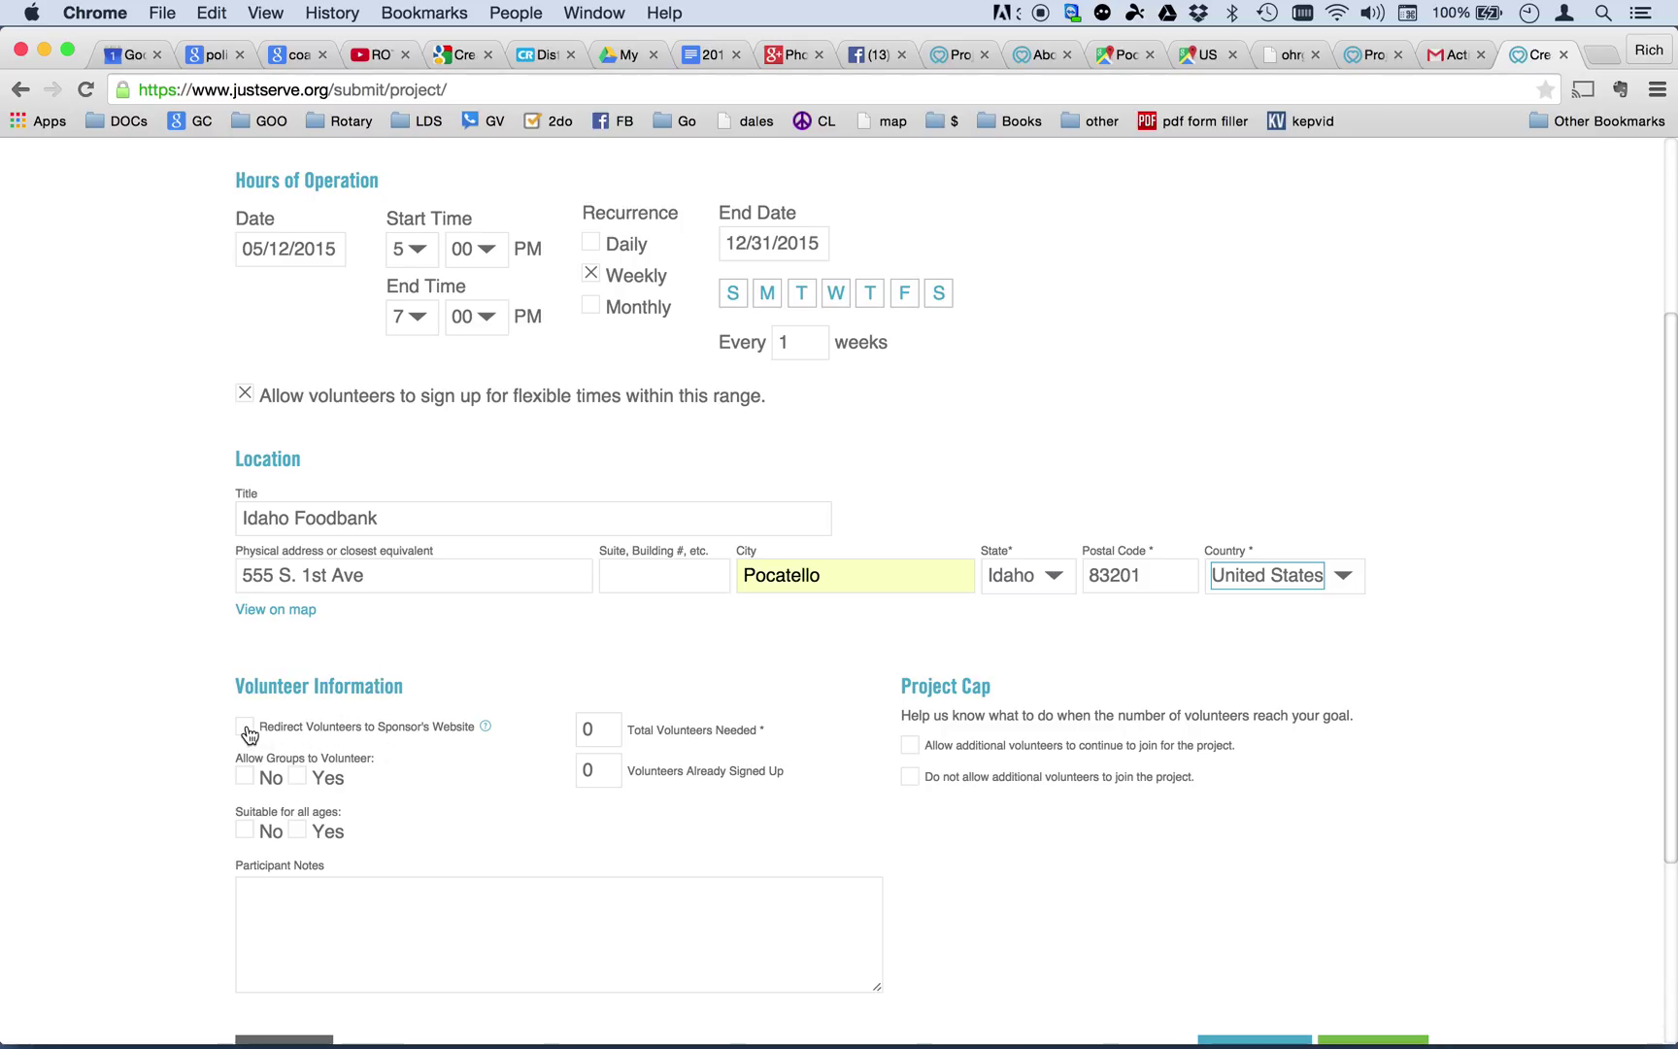
click(244, 728)
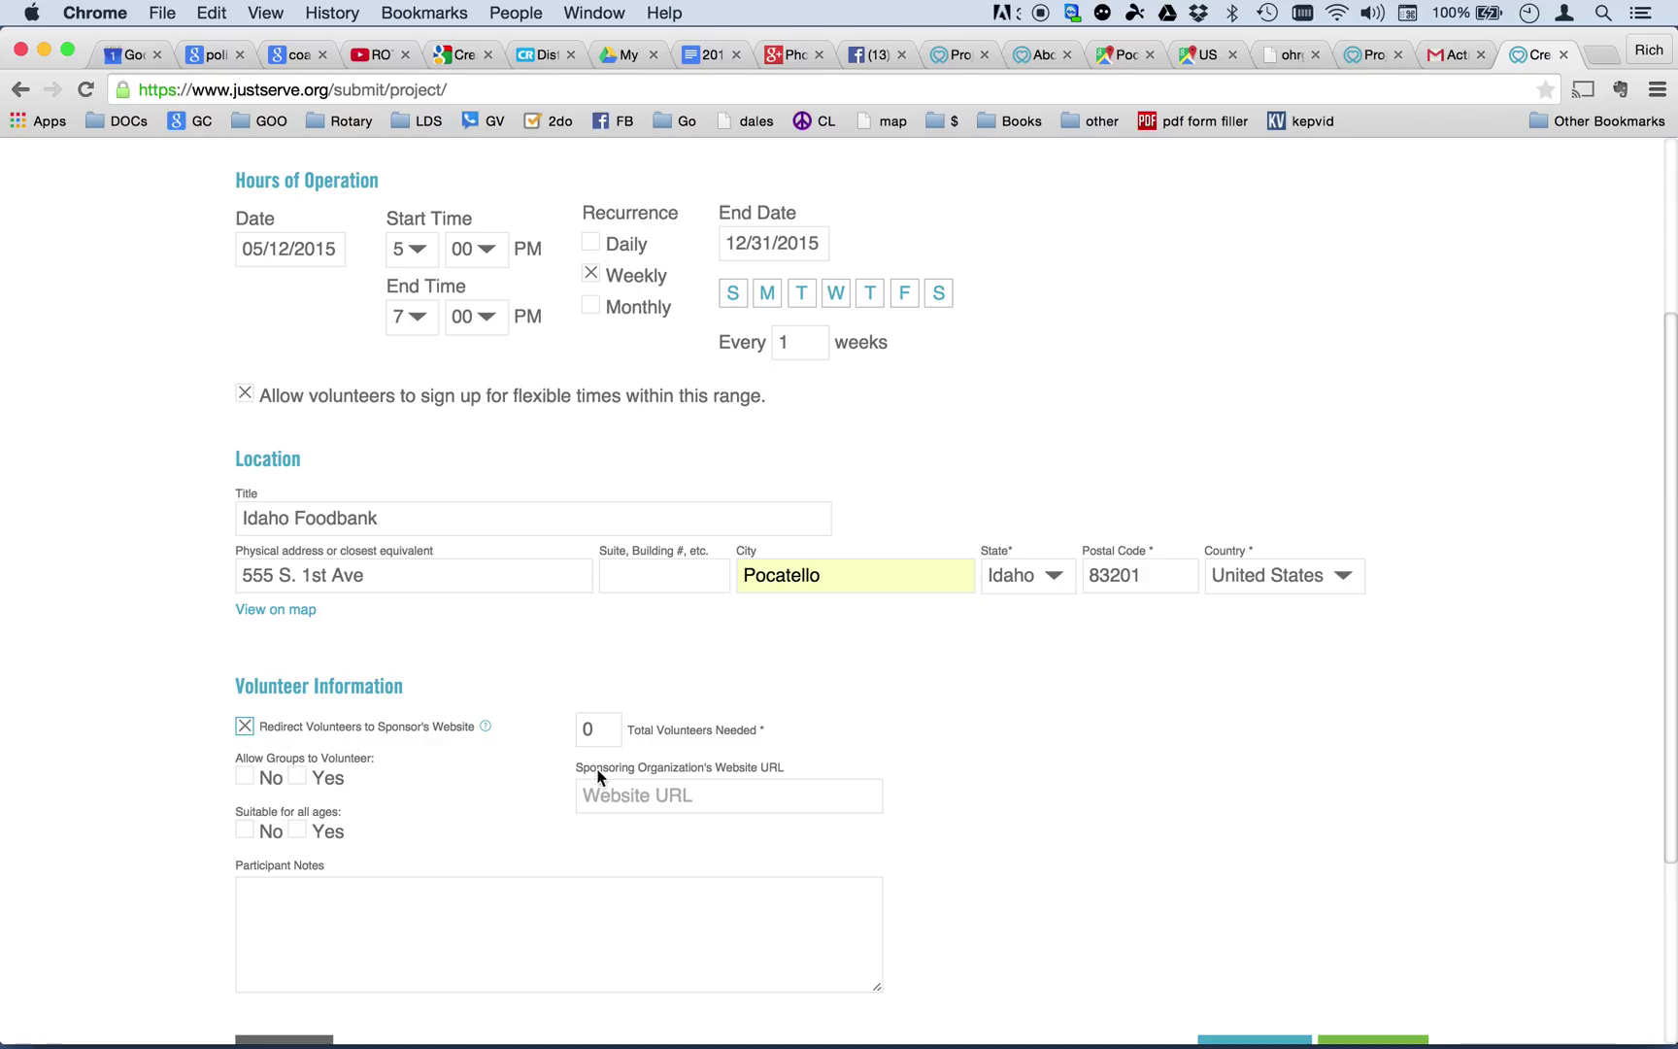
click(630, 791)
text(www.)
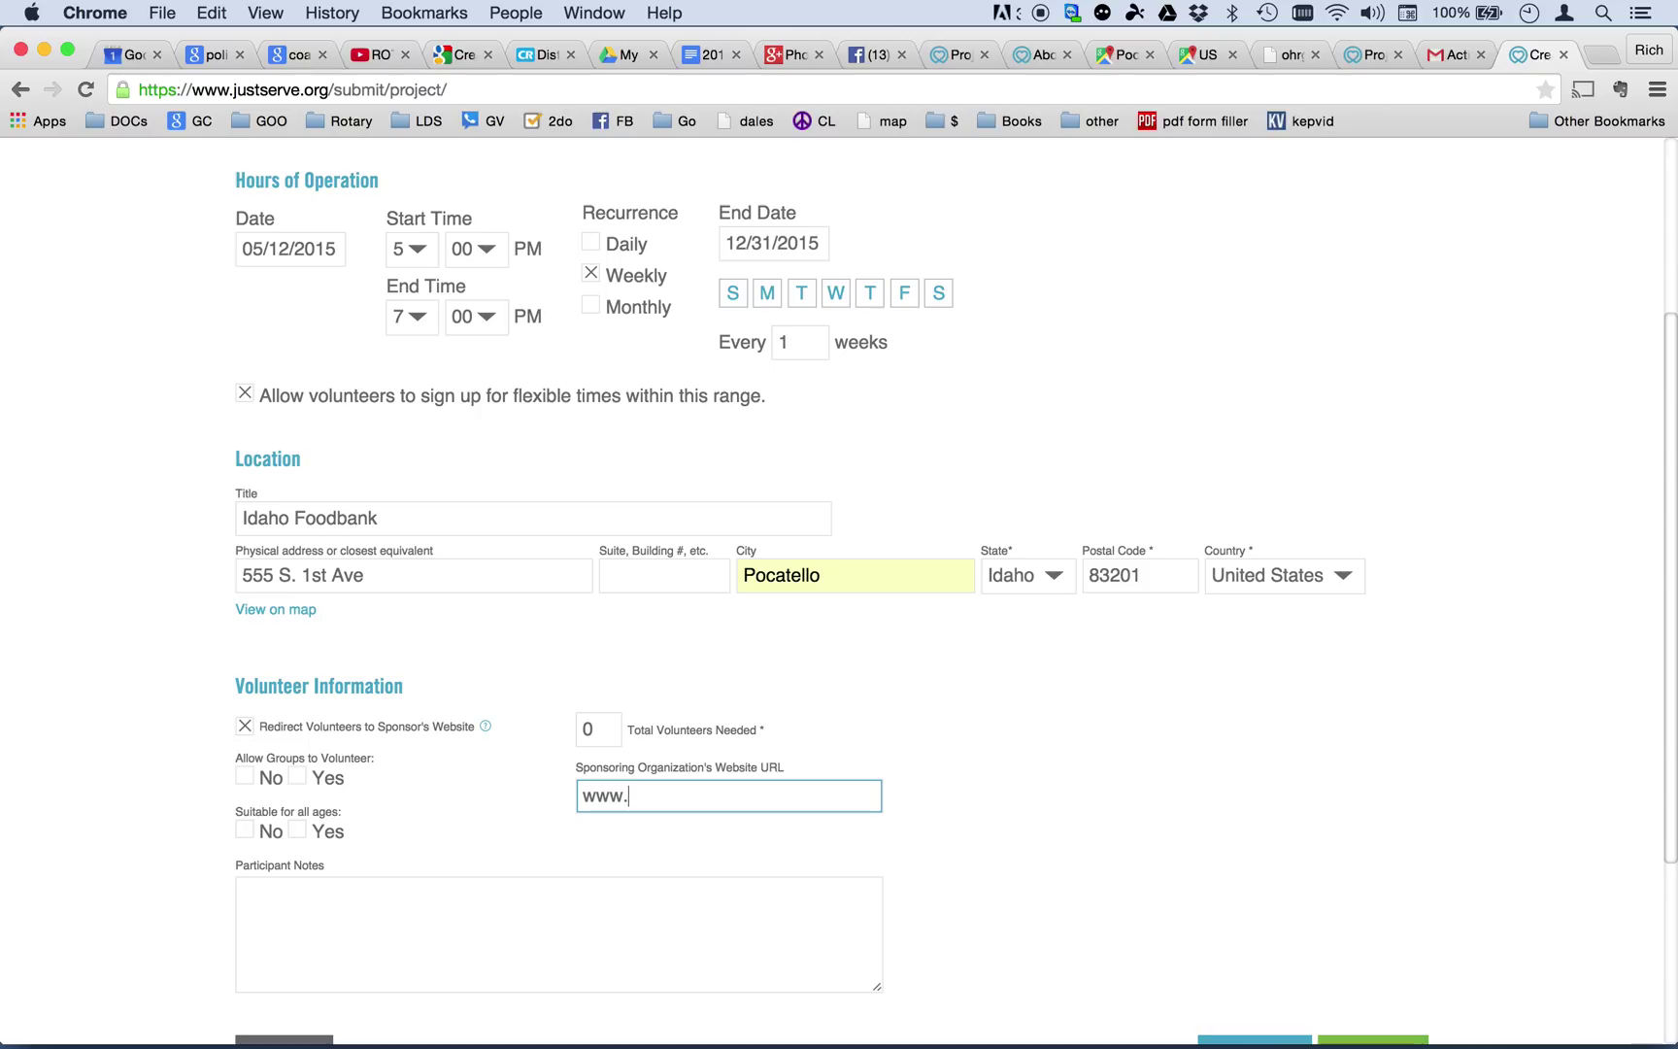
text(pocatellorotary.org)
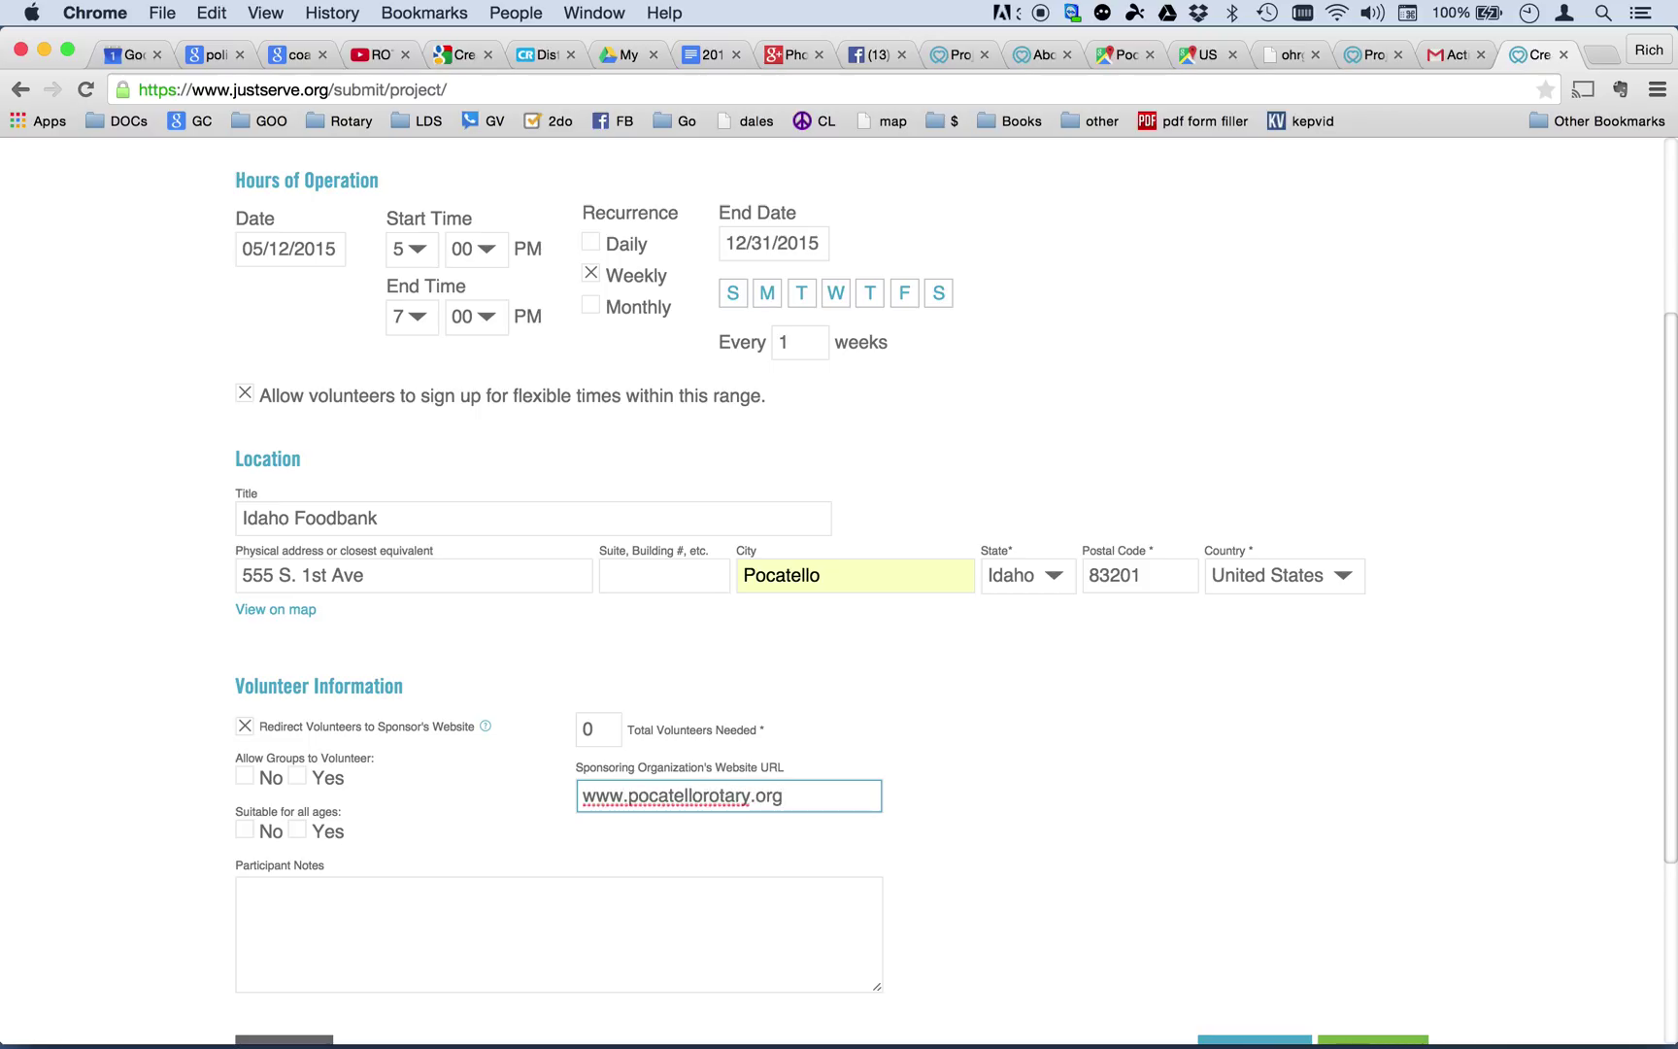
key(Tab)
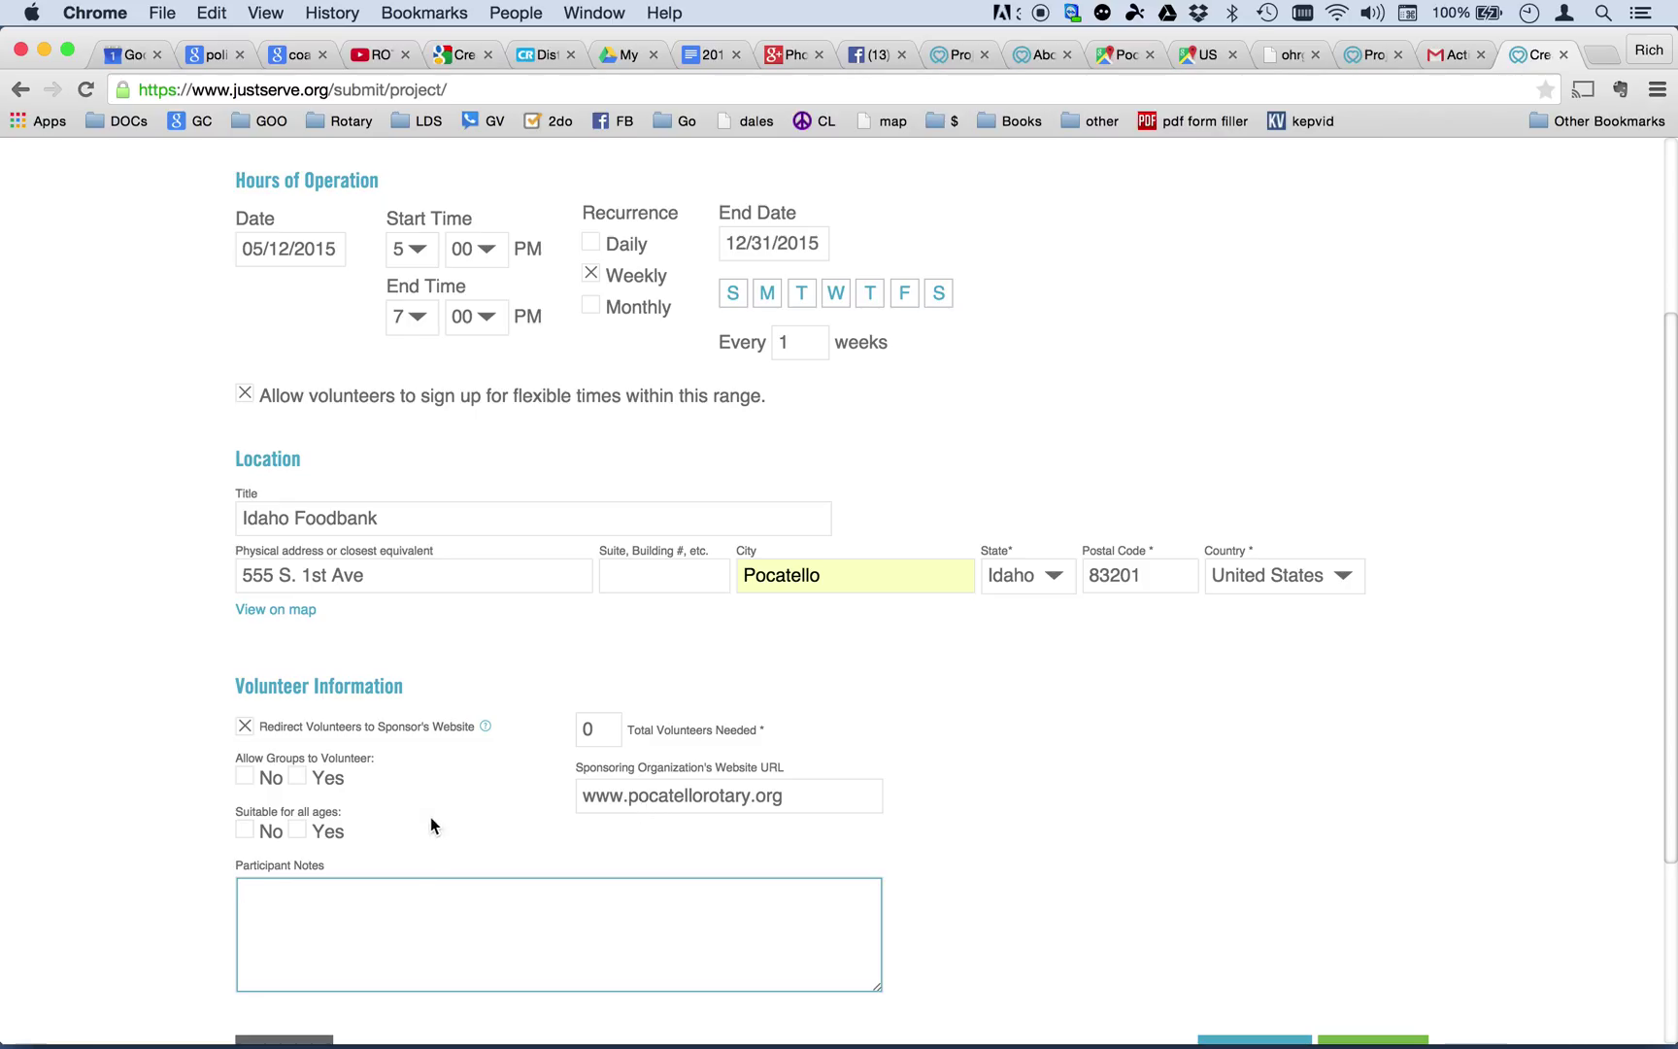
click(602, 731)
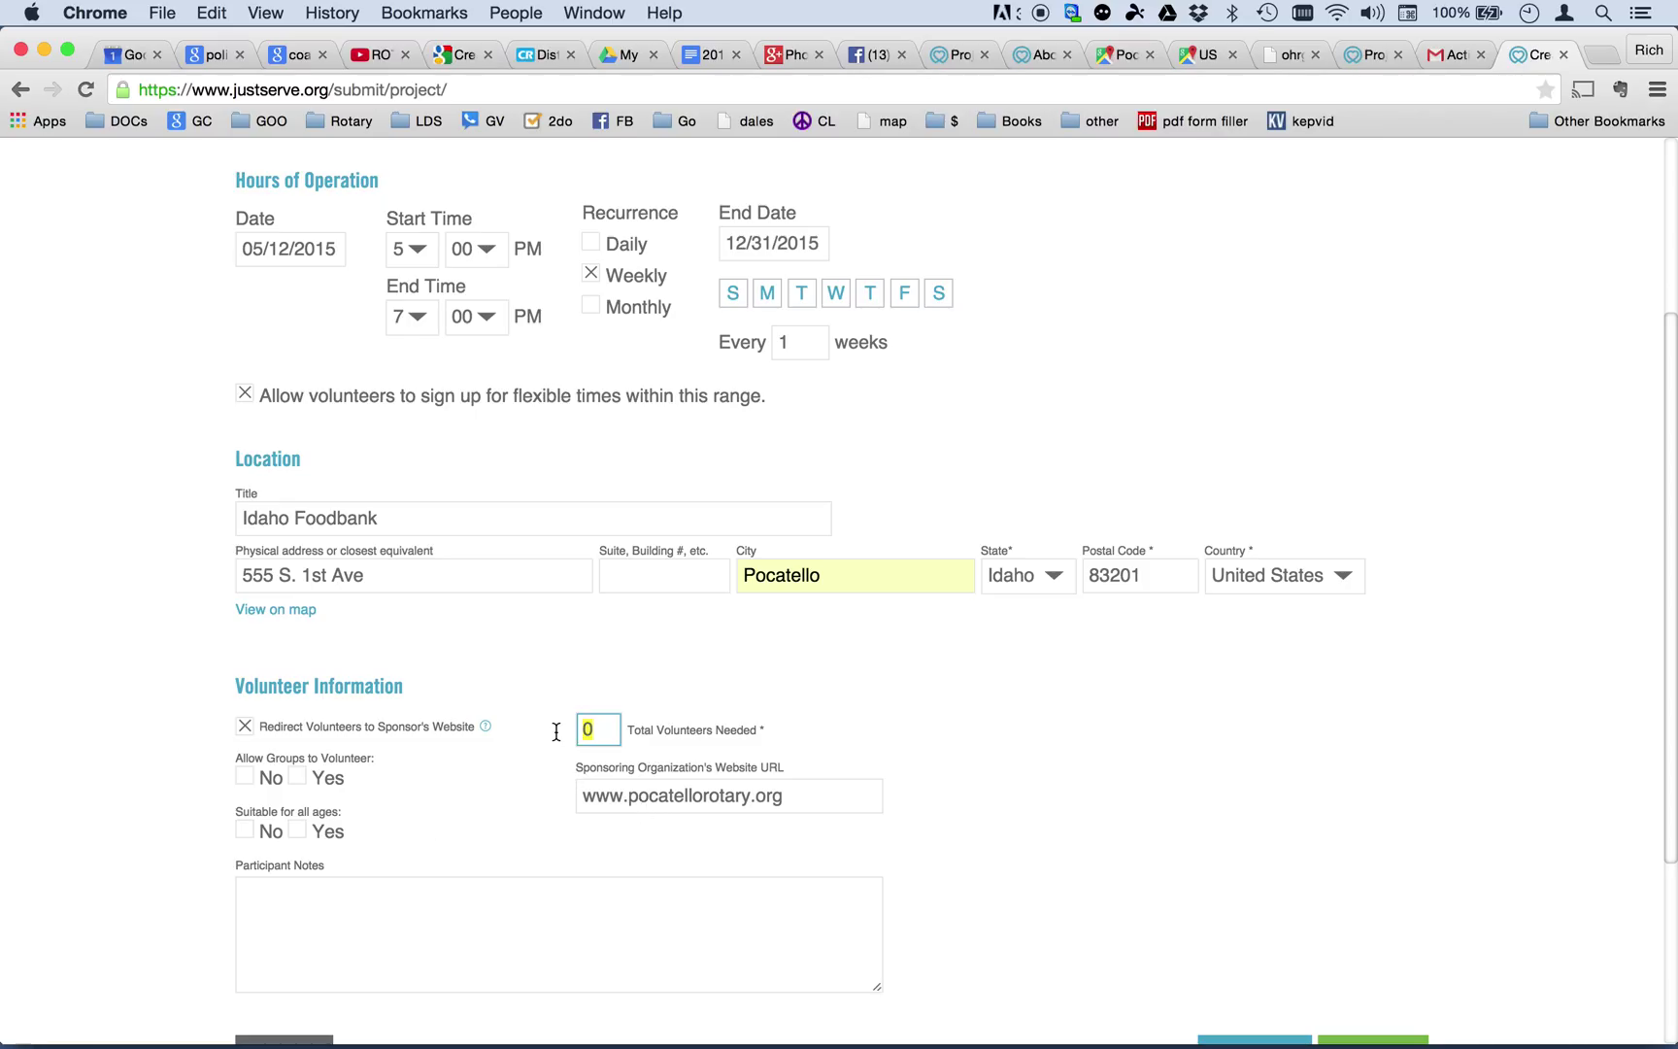
text(30)
click(245, 777)
click(299, 777)
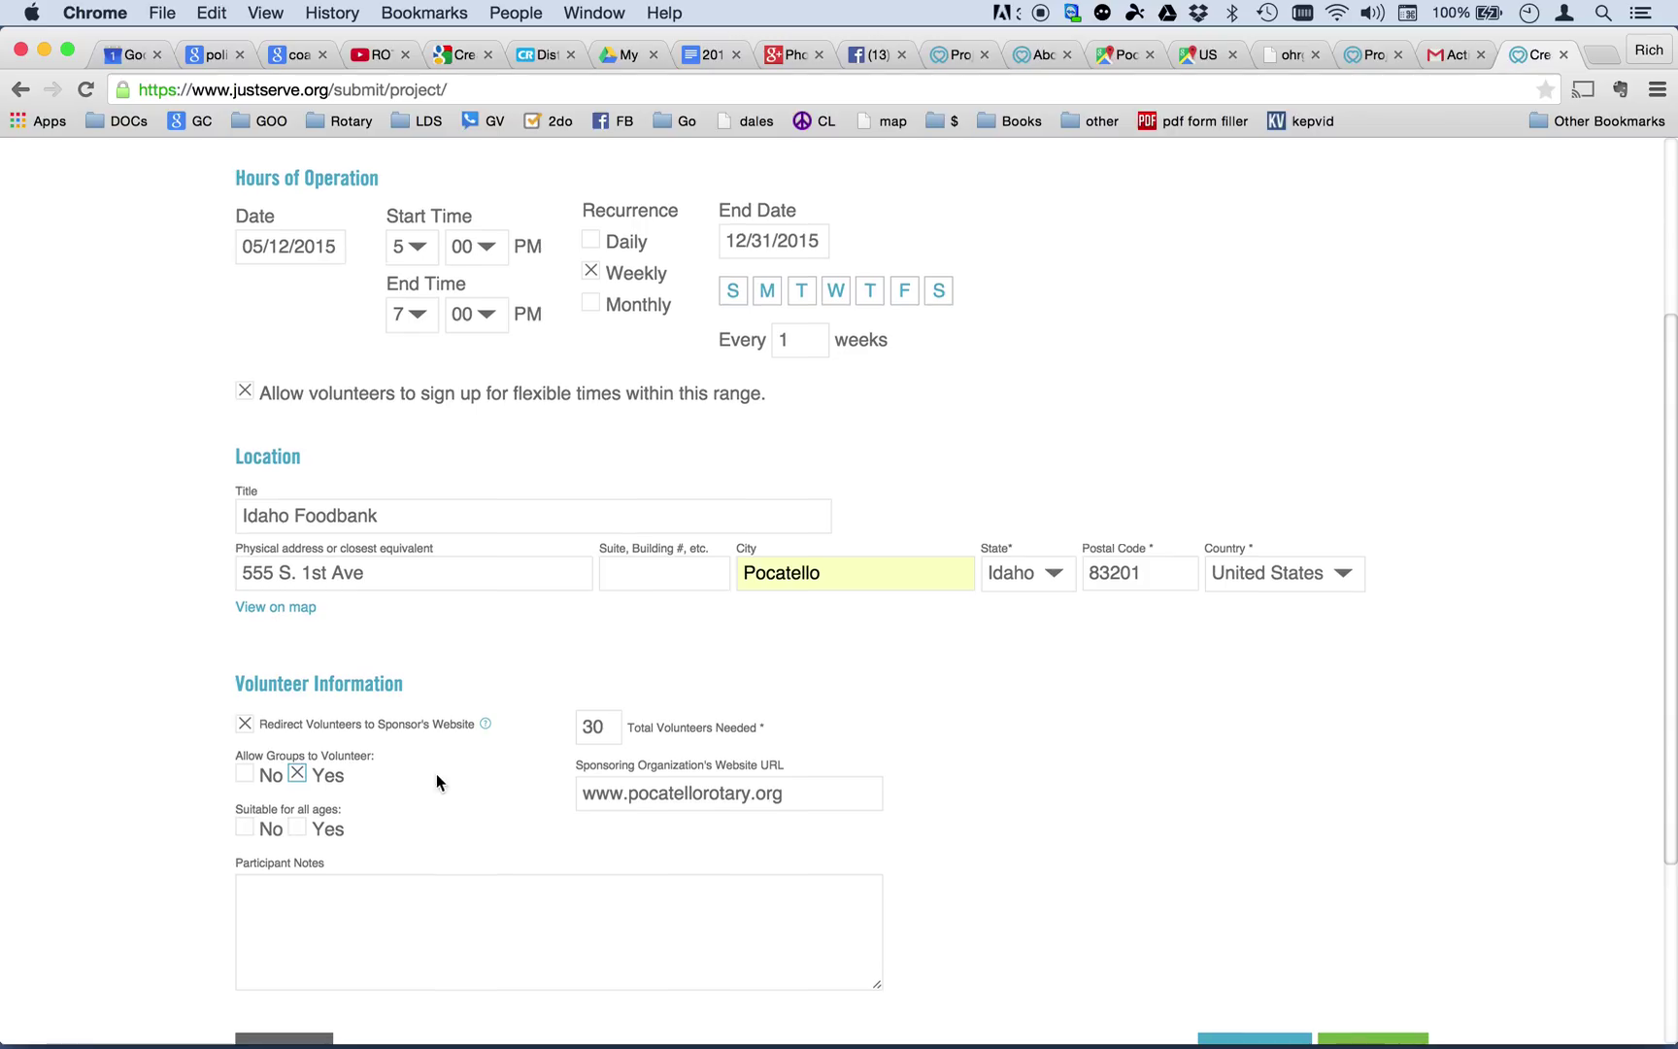
scroll(437, 783, down, 2)
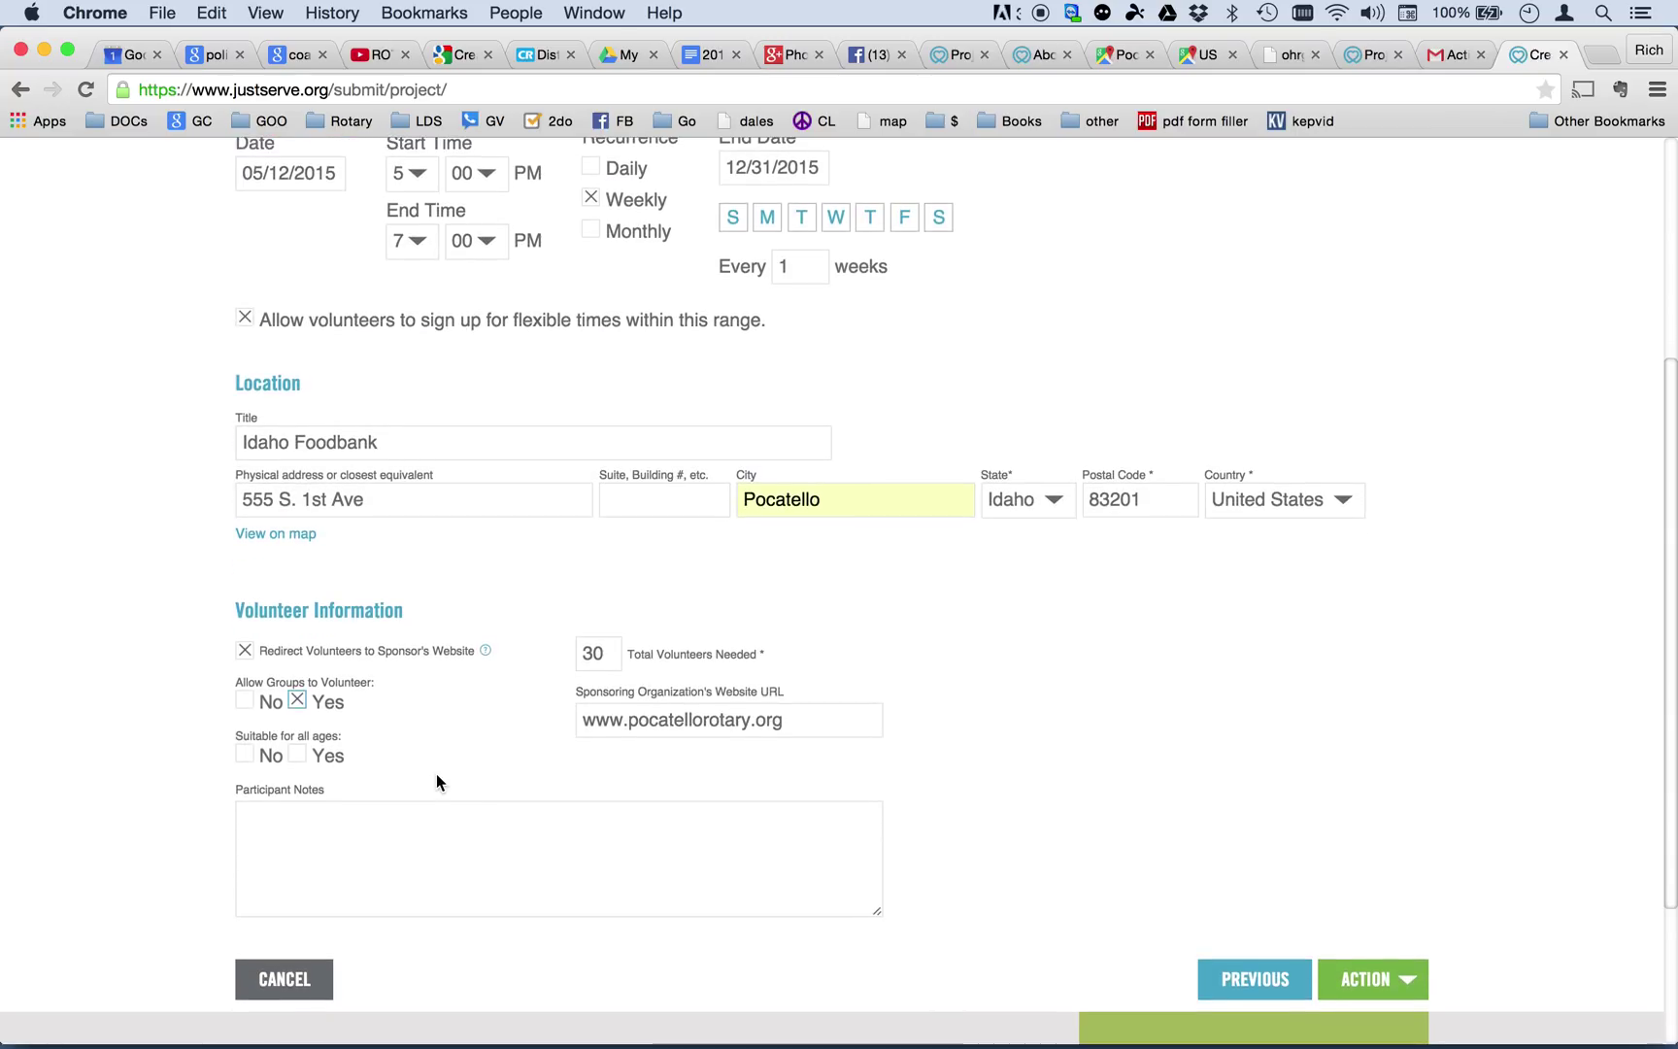
Mark it suitable for all ages with notes to wear warm clothes for frozen-food work.
click(296, 754)
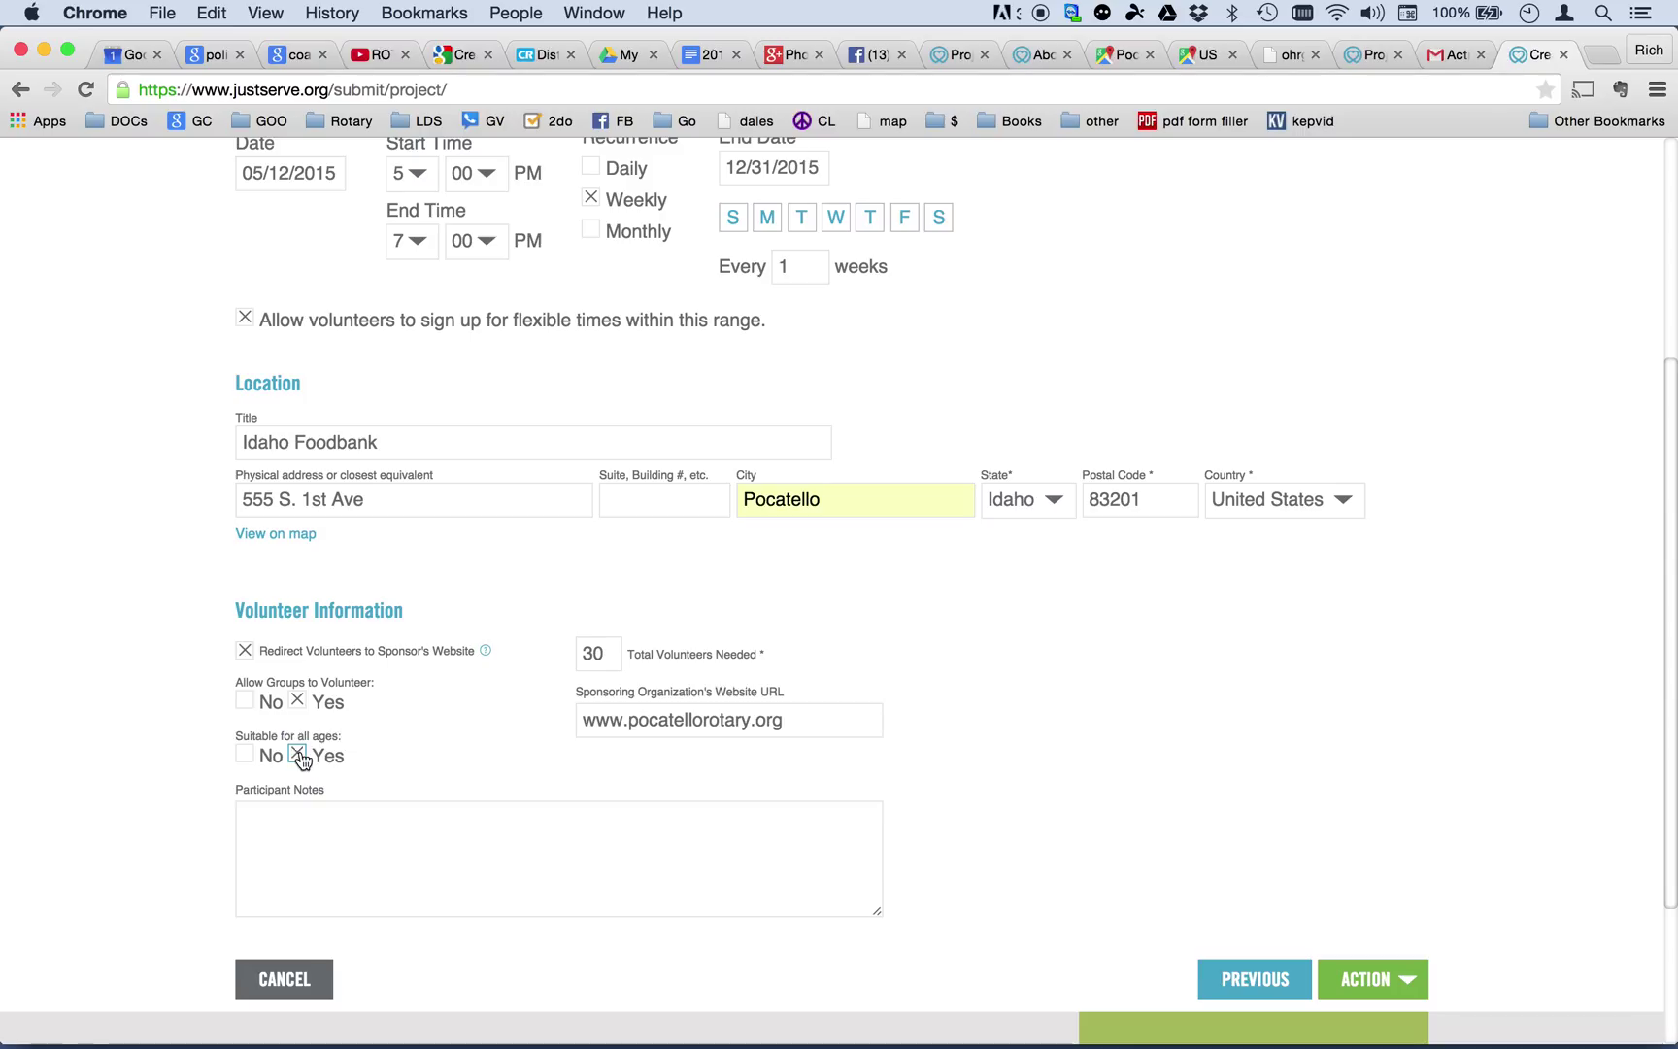
click(303, 827)
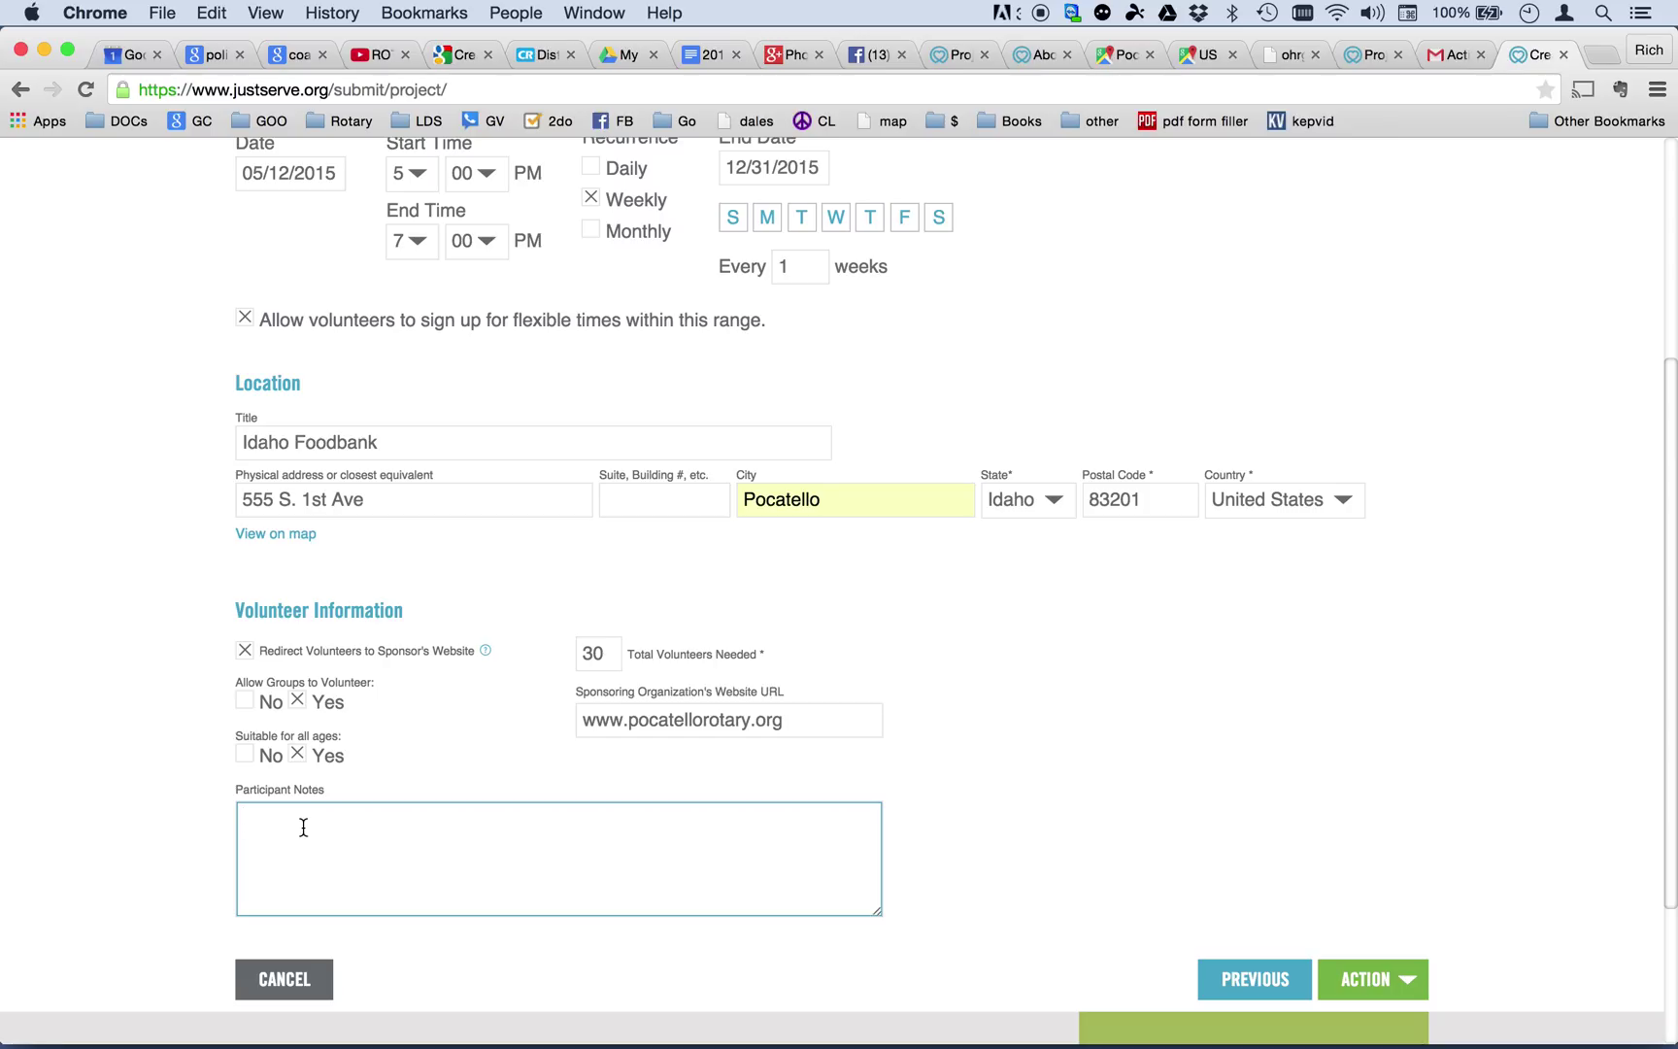
text(wear warm clothes.  We work with froz)
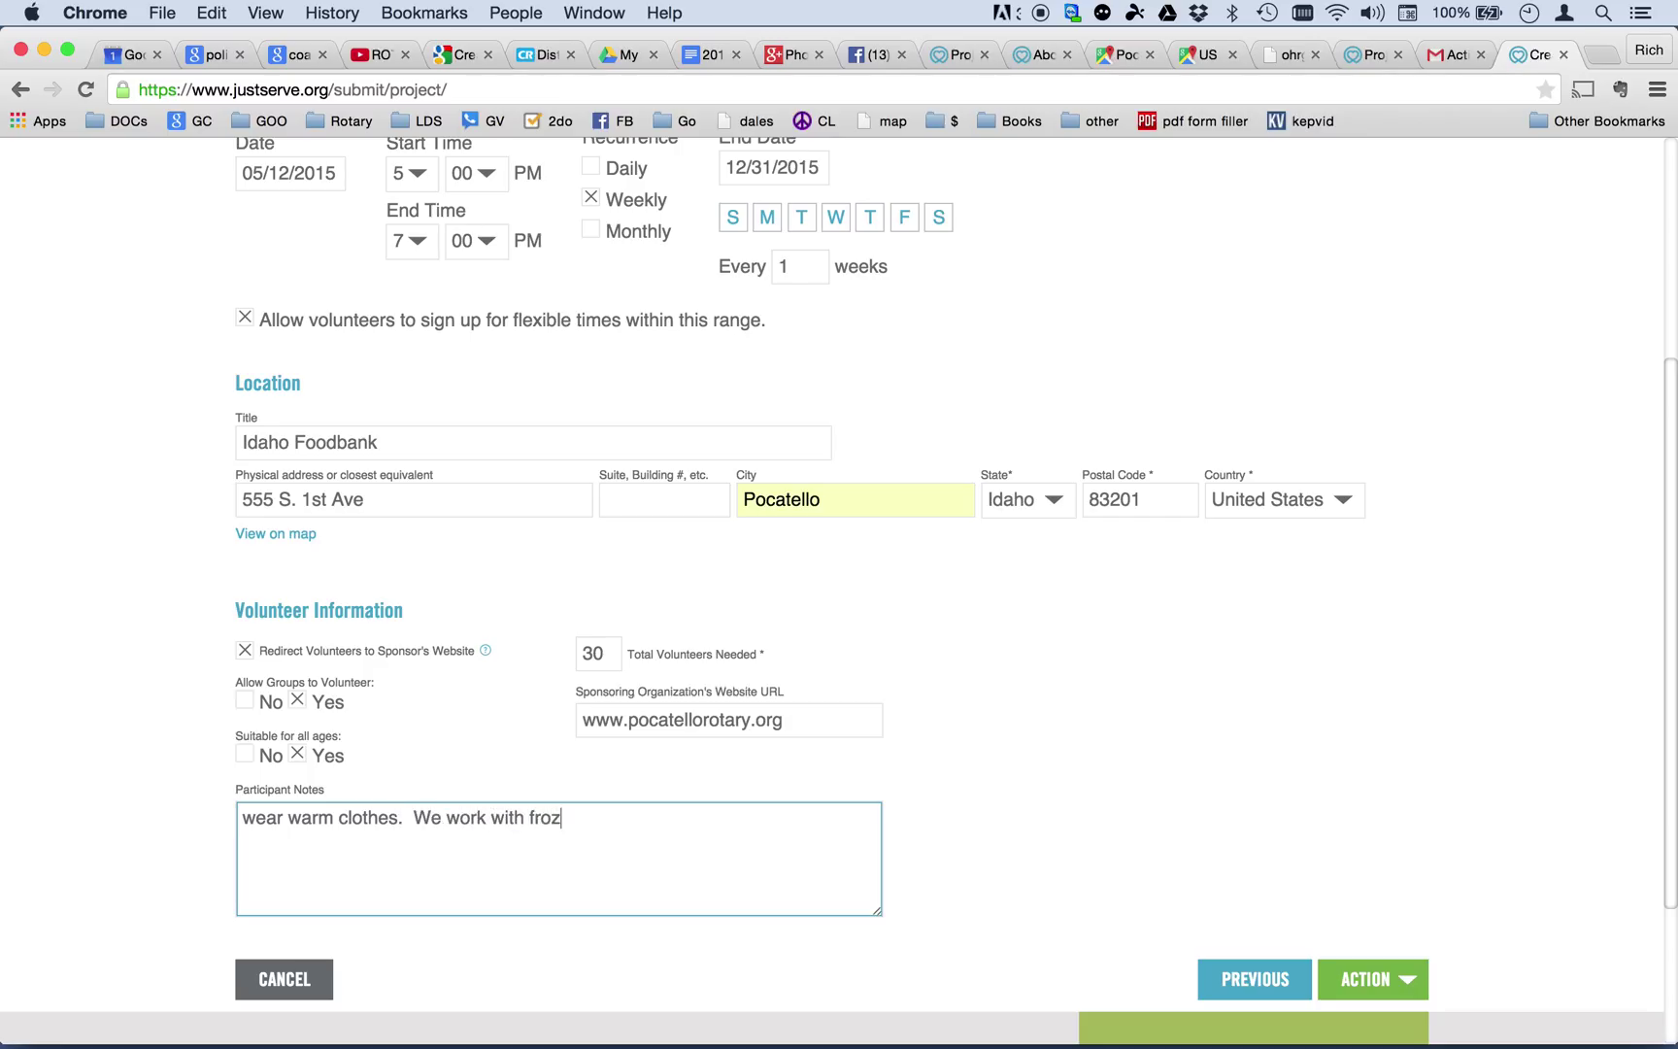
text(en foods t)
key(BackSpace)
text(semetimes.)
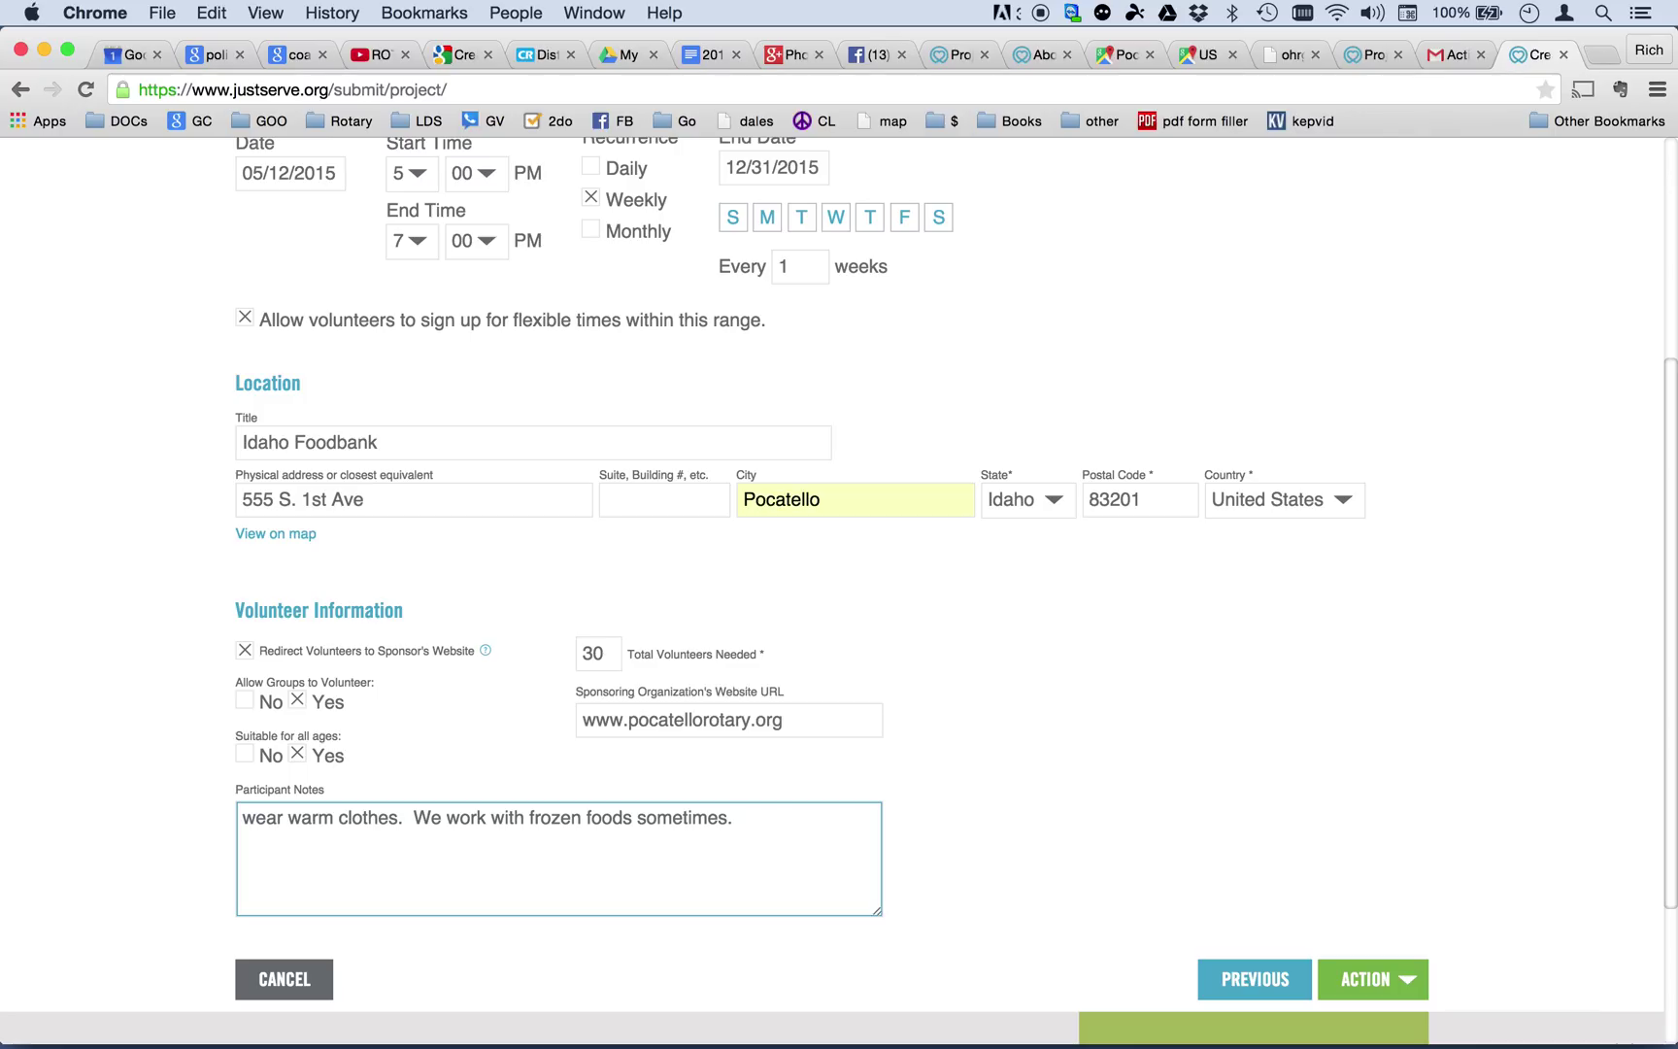
text(  You will have fun)
key(BackSpace)
text(W)
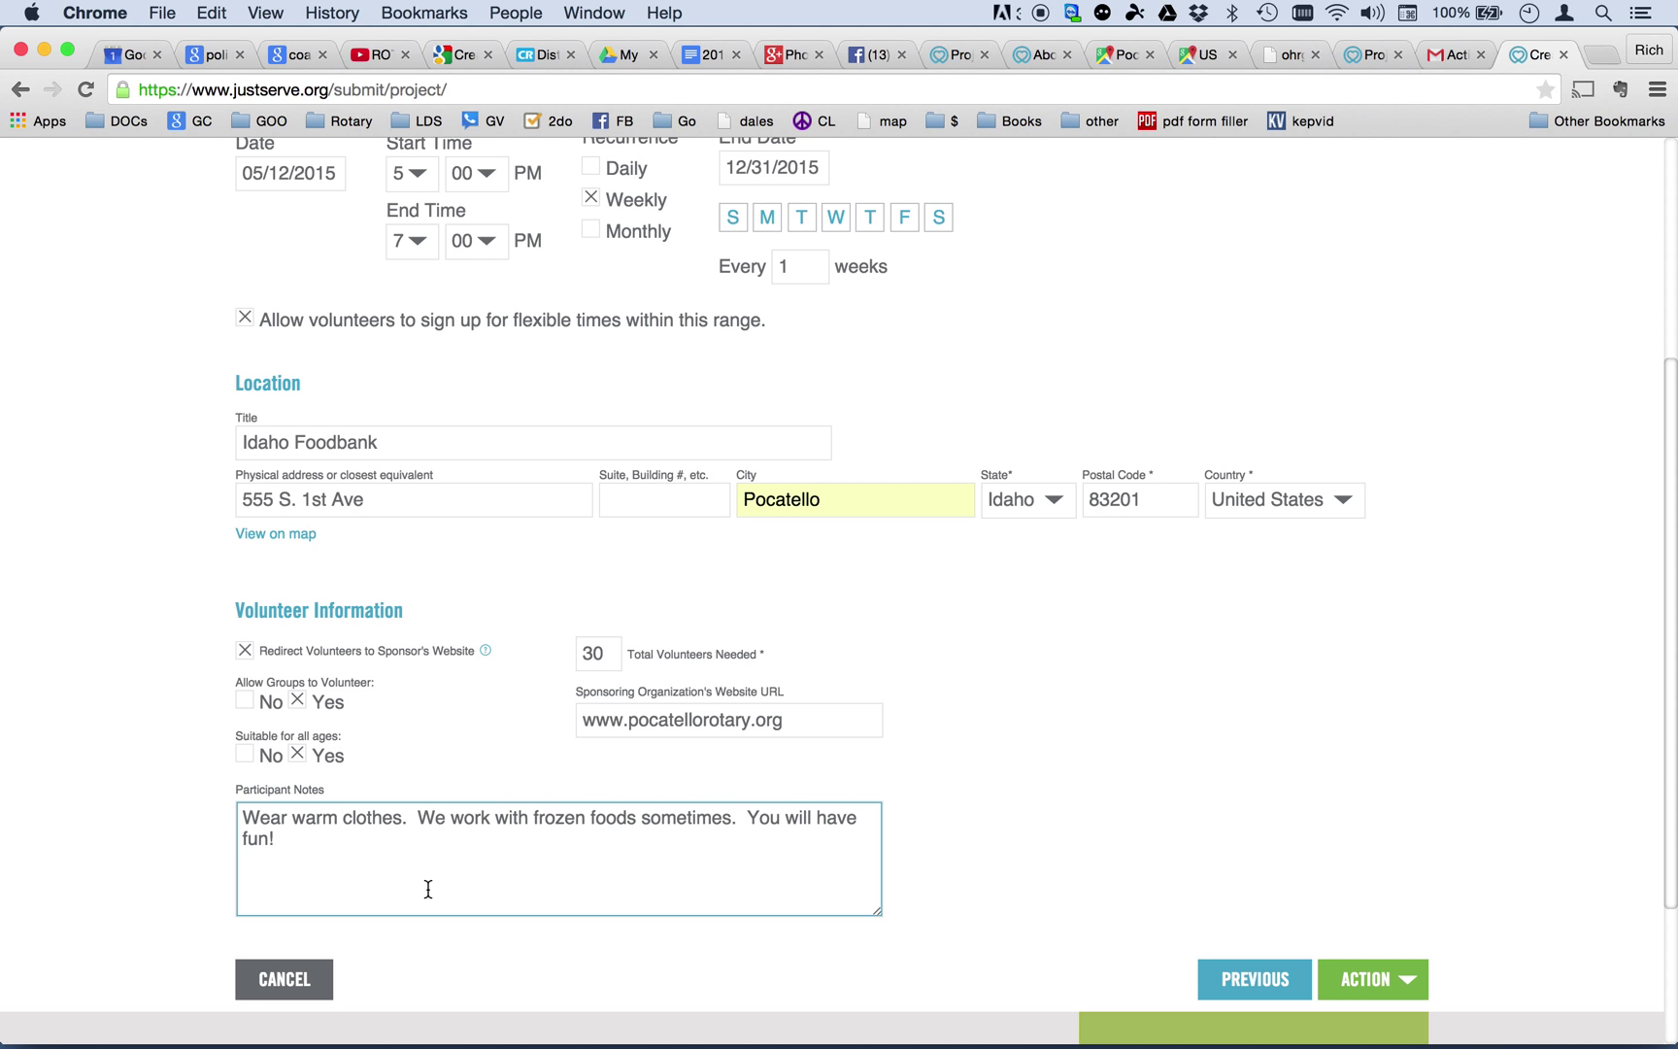
scroll(879, 701, down, 3)
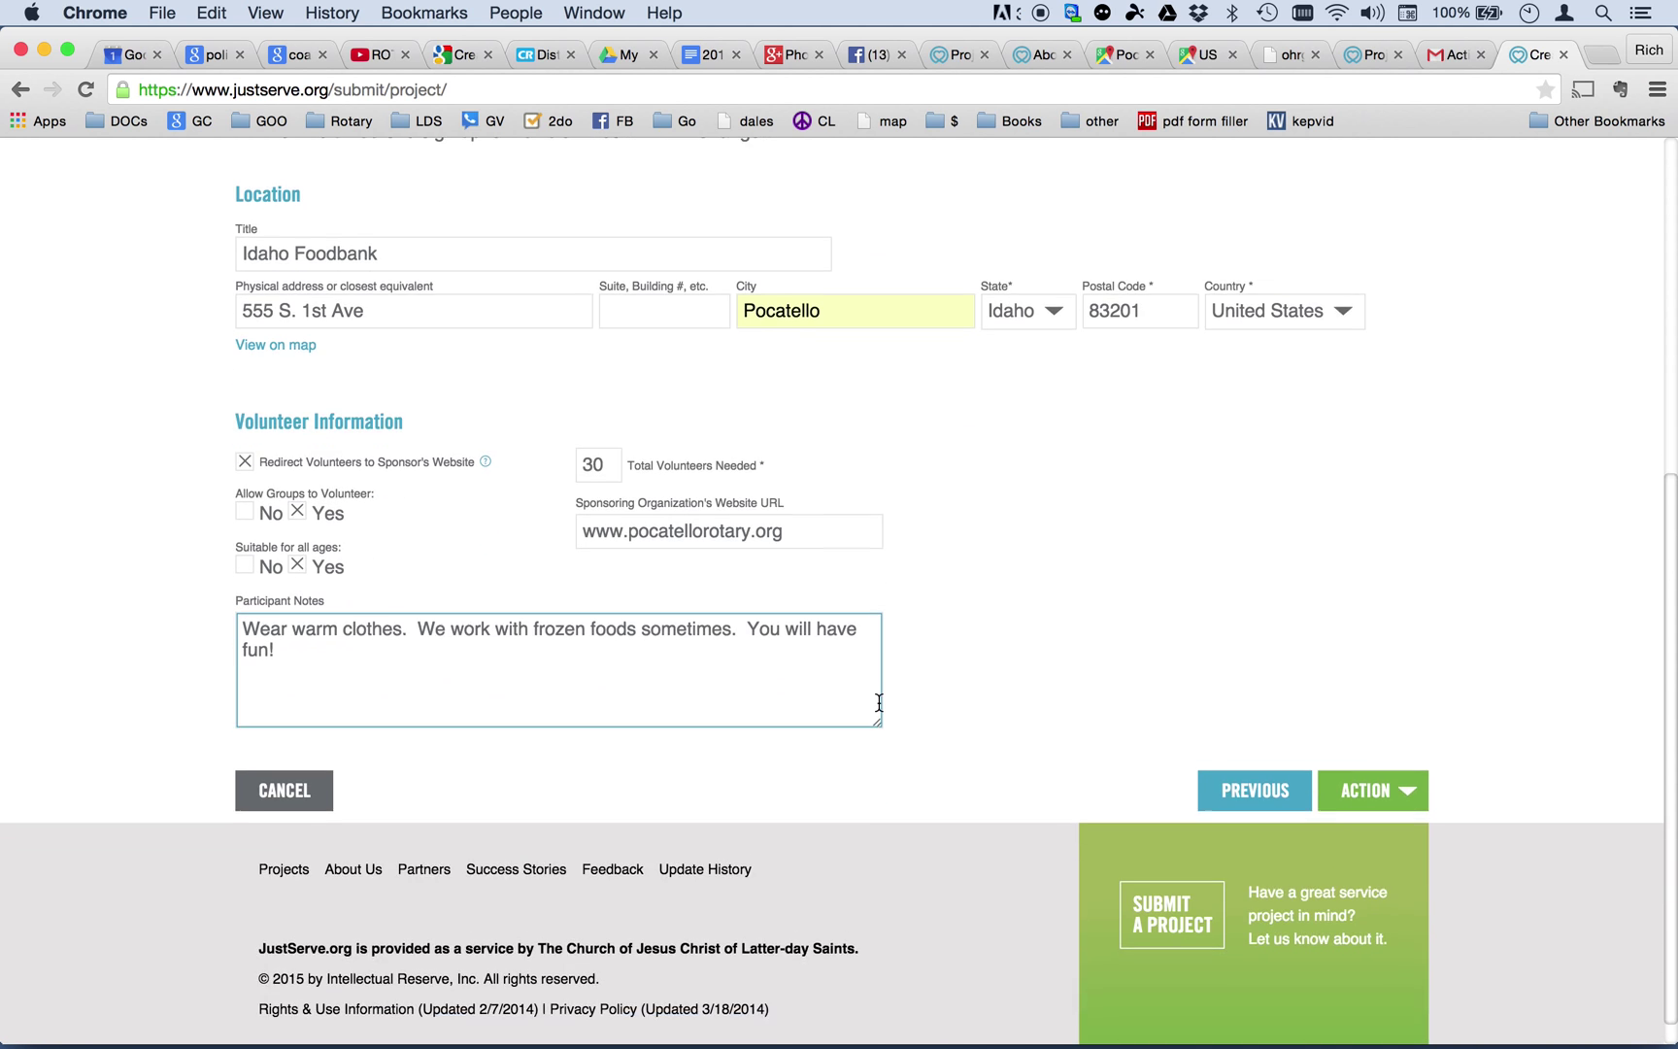
scroll(879, 701, up, 3)
scroll(879, 702, down, 1)
scroll(878, 702, up, 4)
scroll(878, 702, down, 5)
scroll(879, 703, up, 3)
Preview the Feed The Hungry listing with its dates, 5–7 PM hours and Idaho Foodbank location.
scroll(879, 701, down, 4)
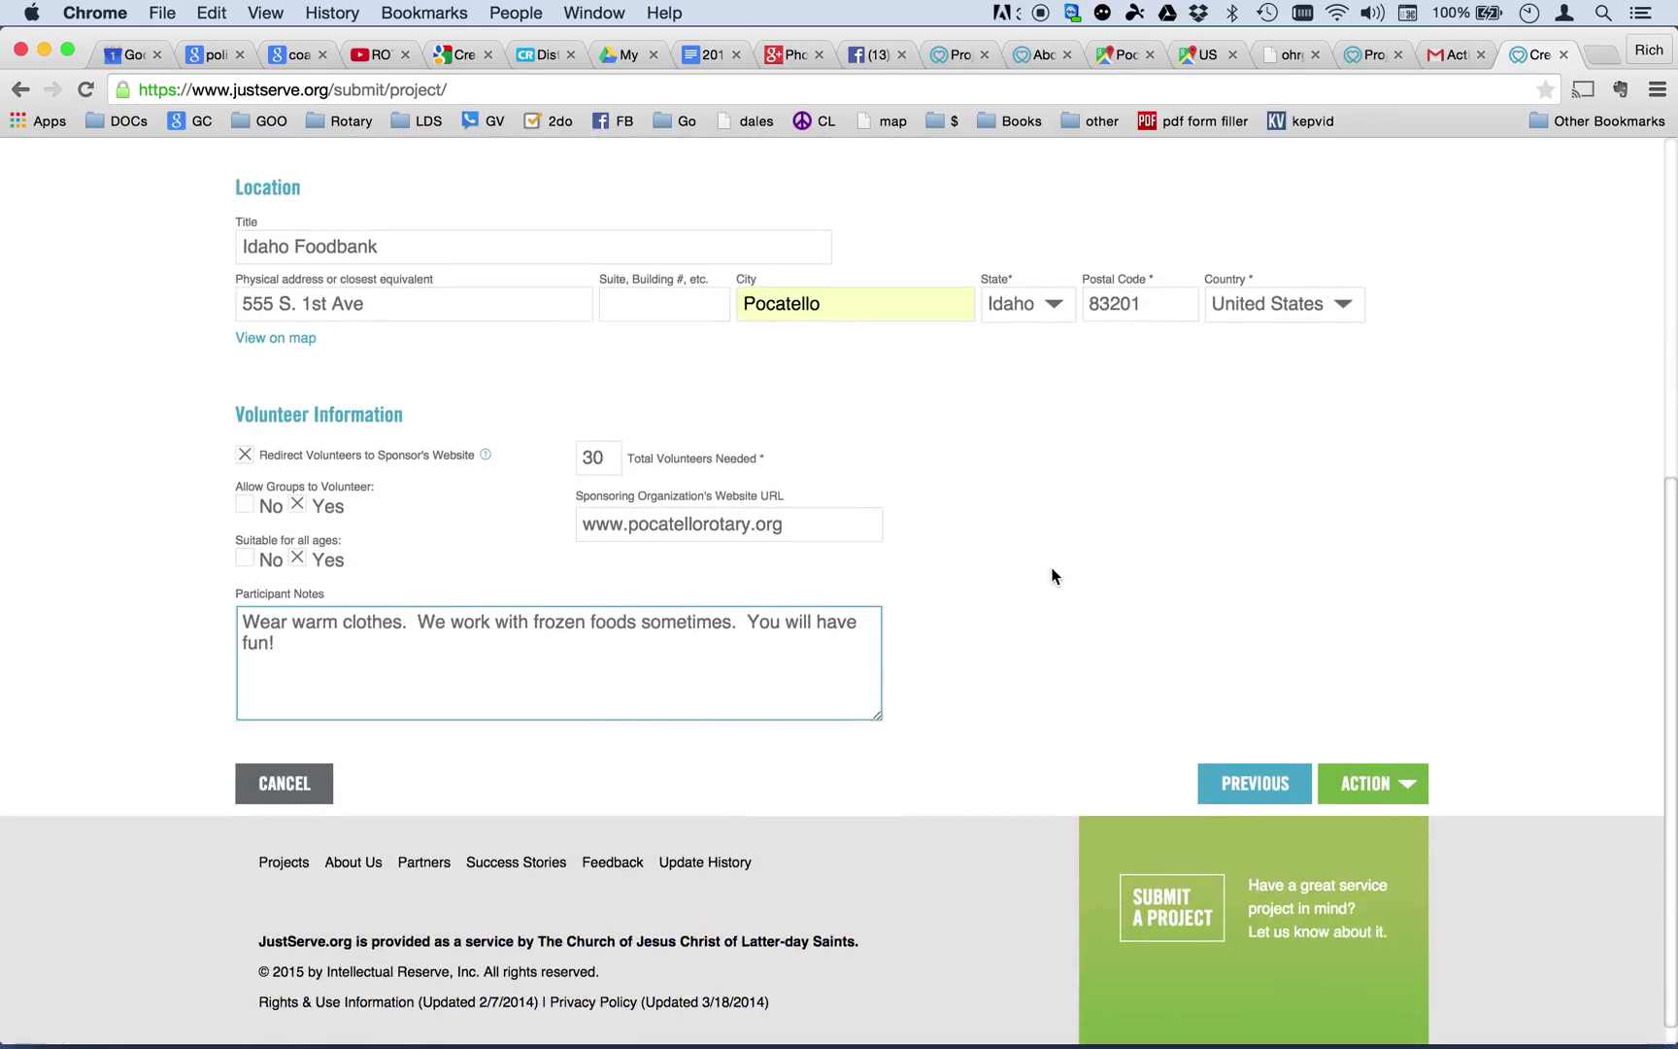
scroll(1054, 576, down, 1)
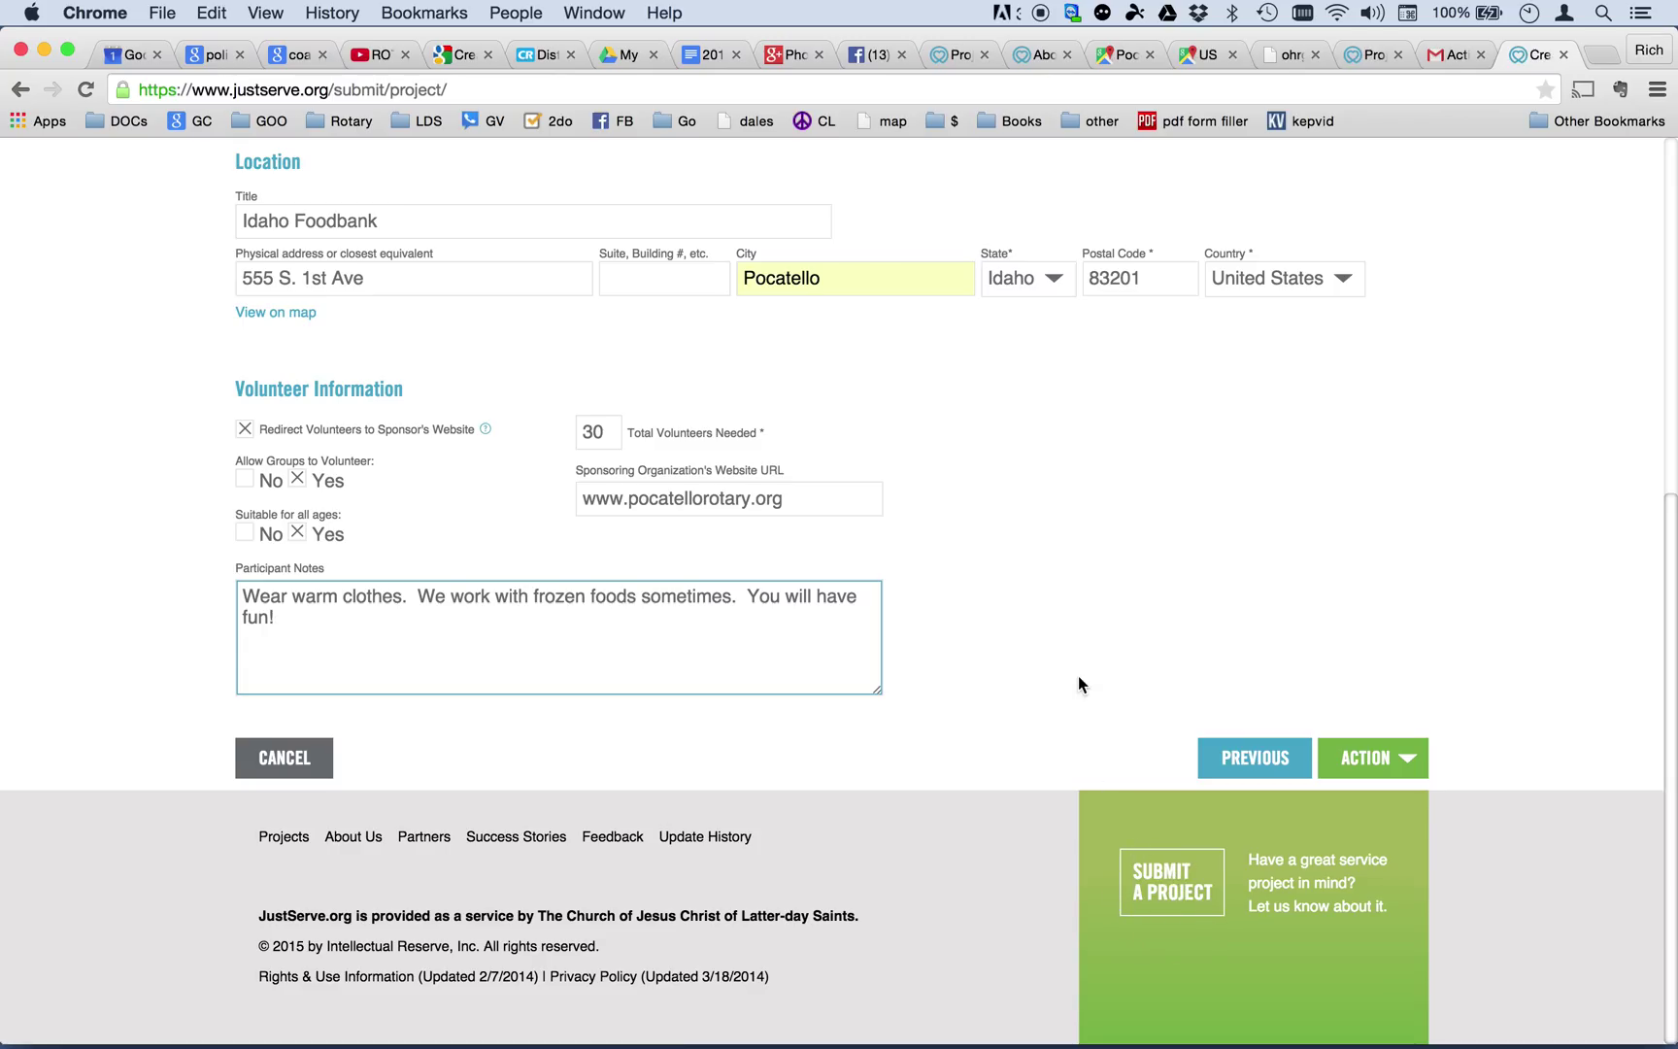
scroll(1318, 631, up, 6)
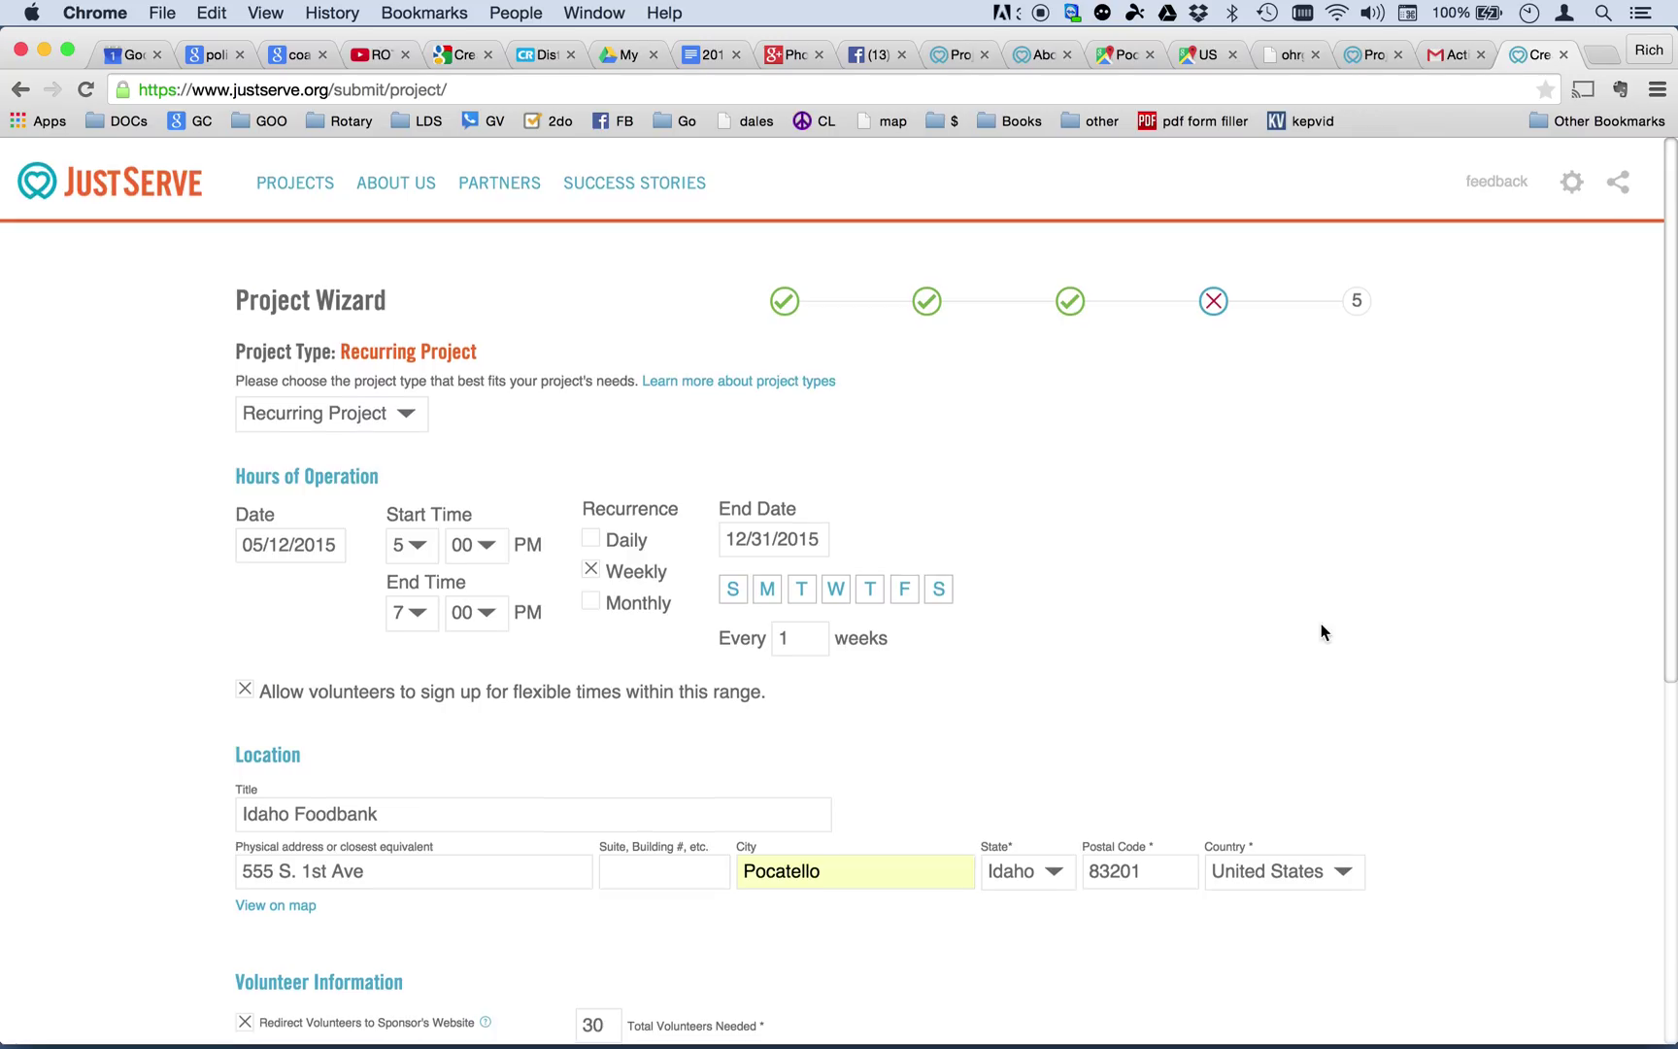
scroll(1320, 632, down, 1)
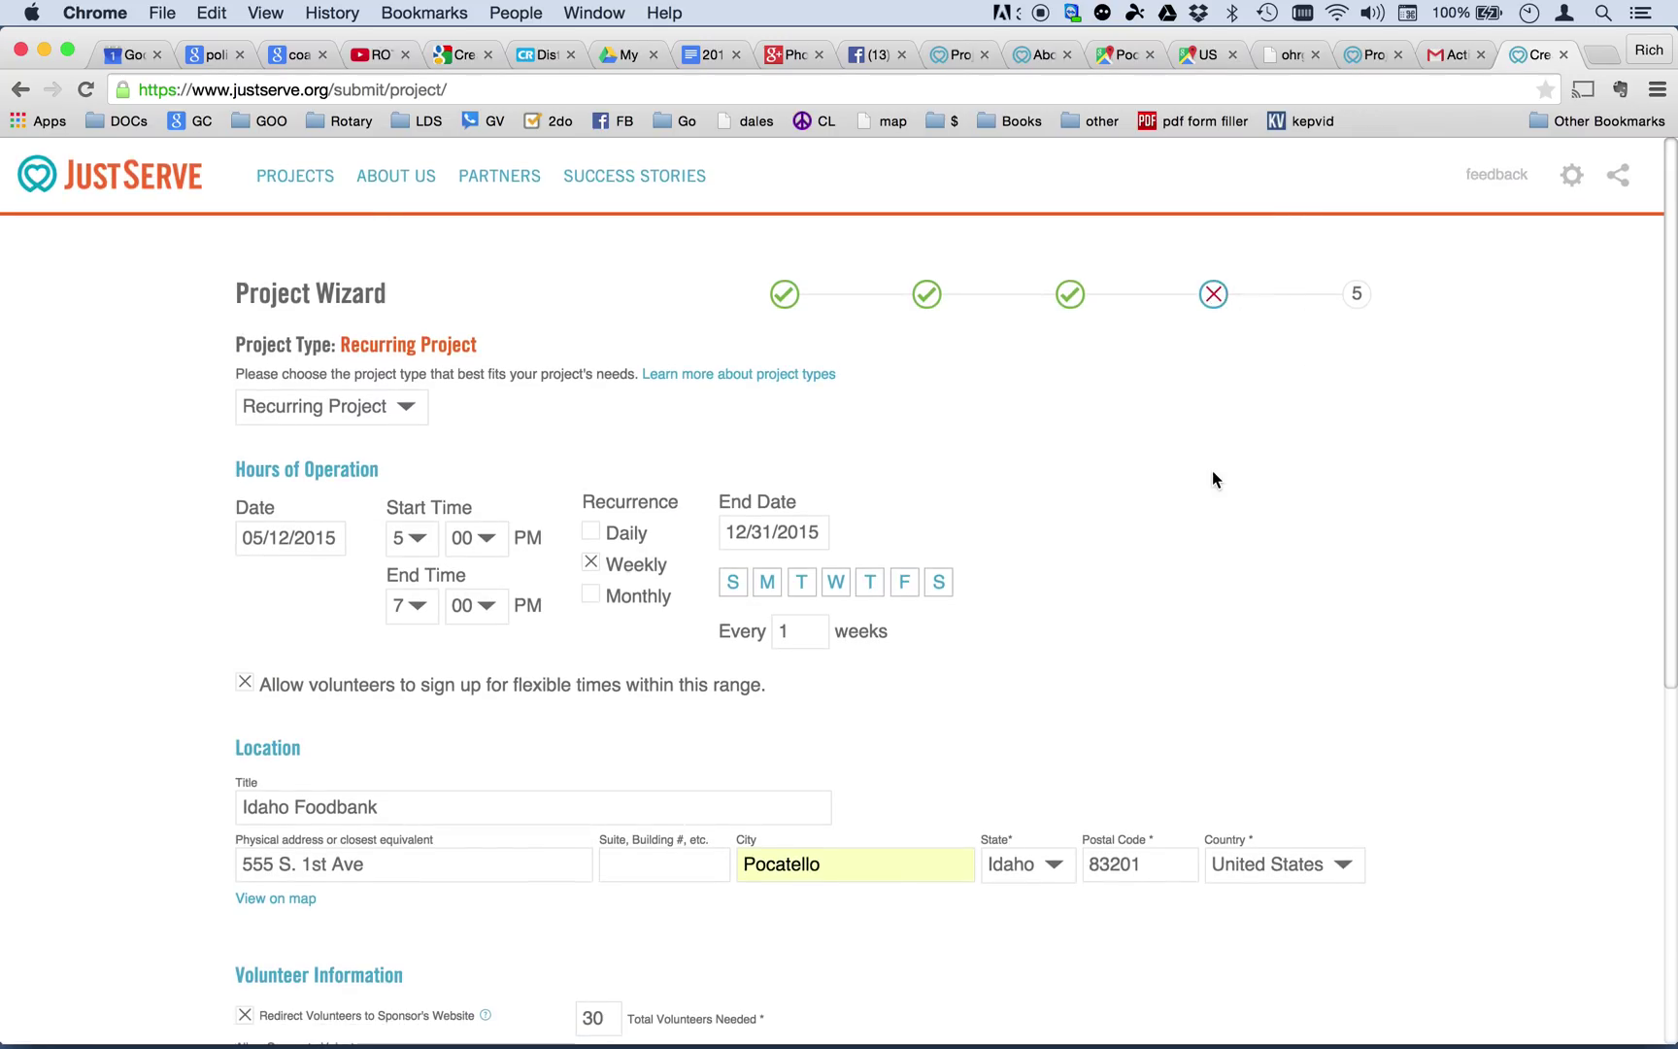
scroll(1212, 477, down, 6)
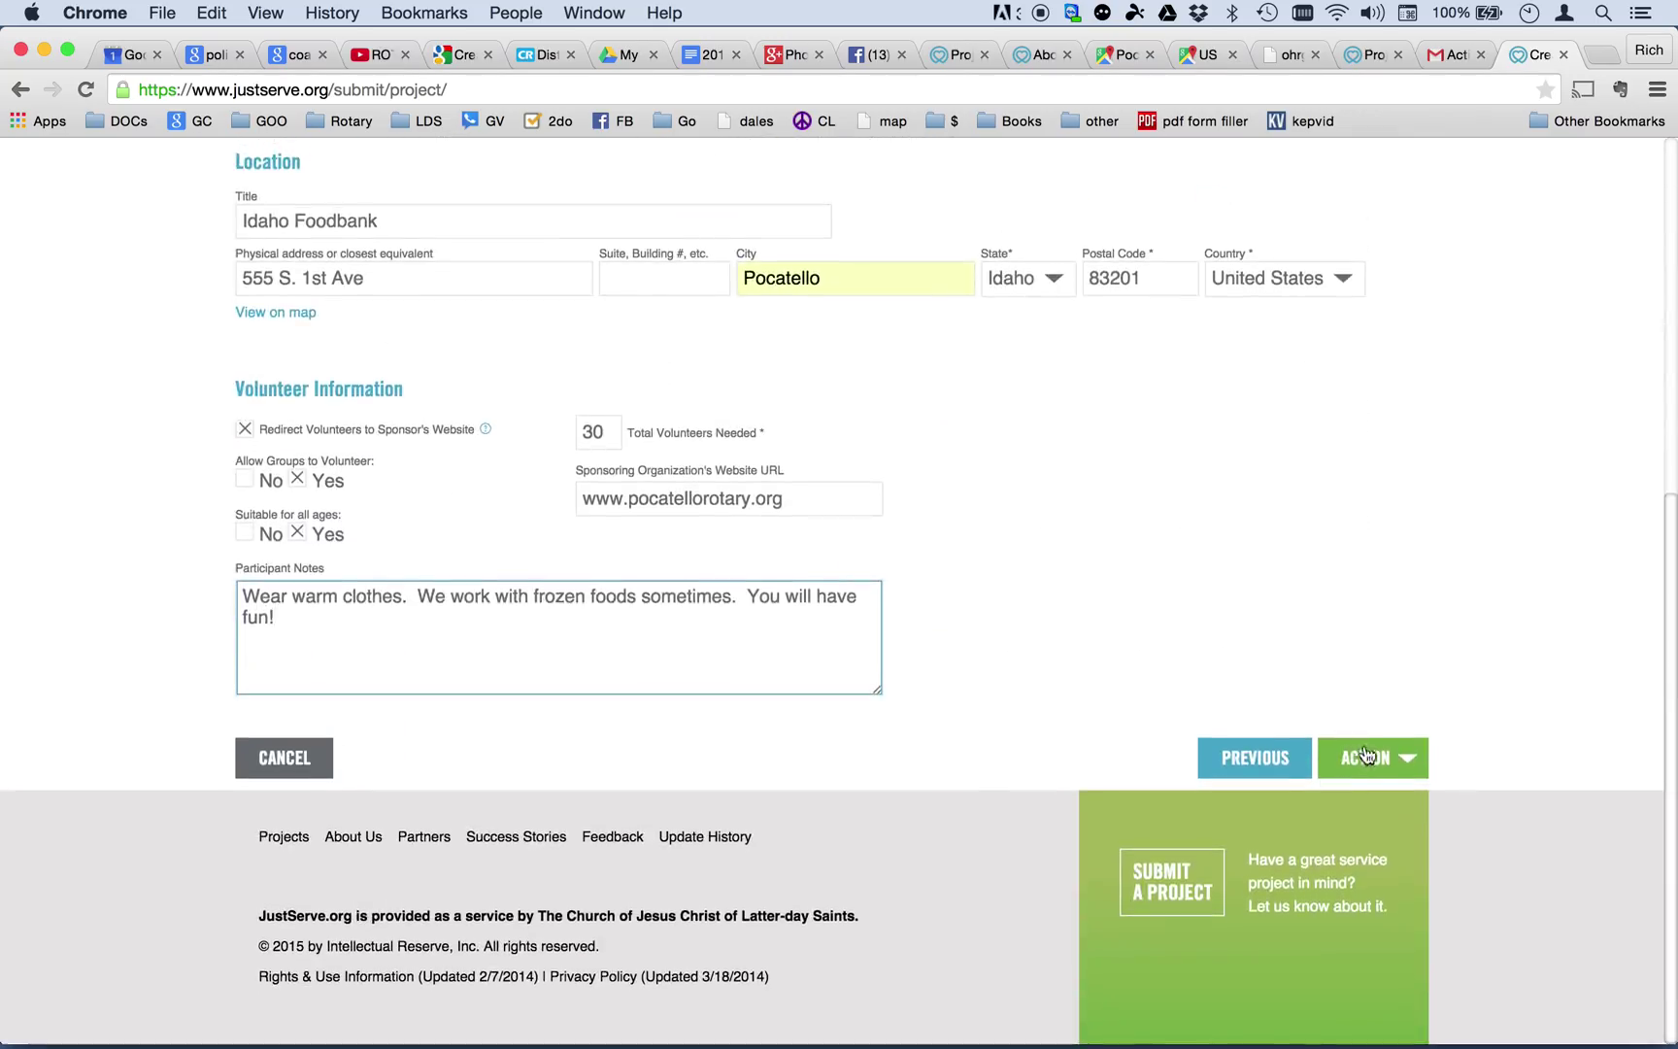
click(1365, 756)
click(1363, 758)
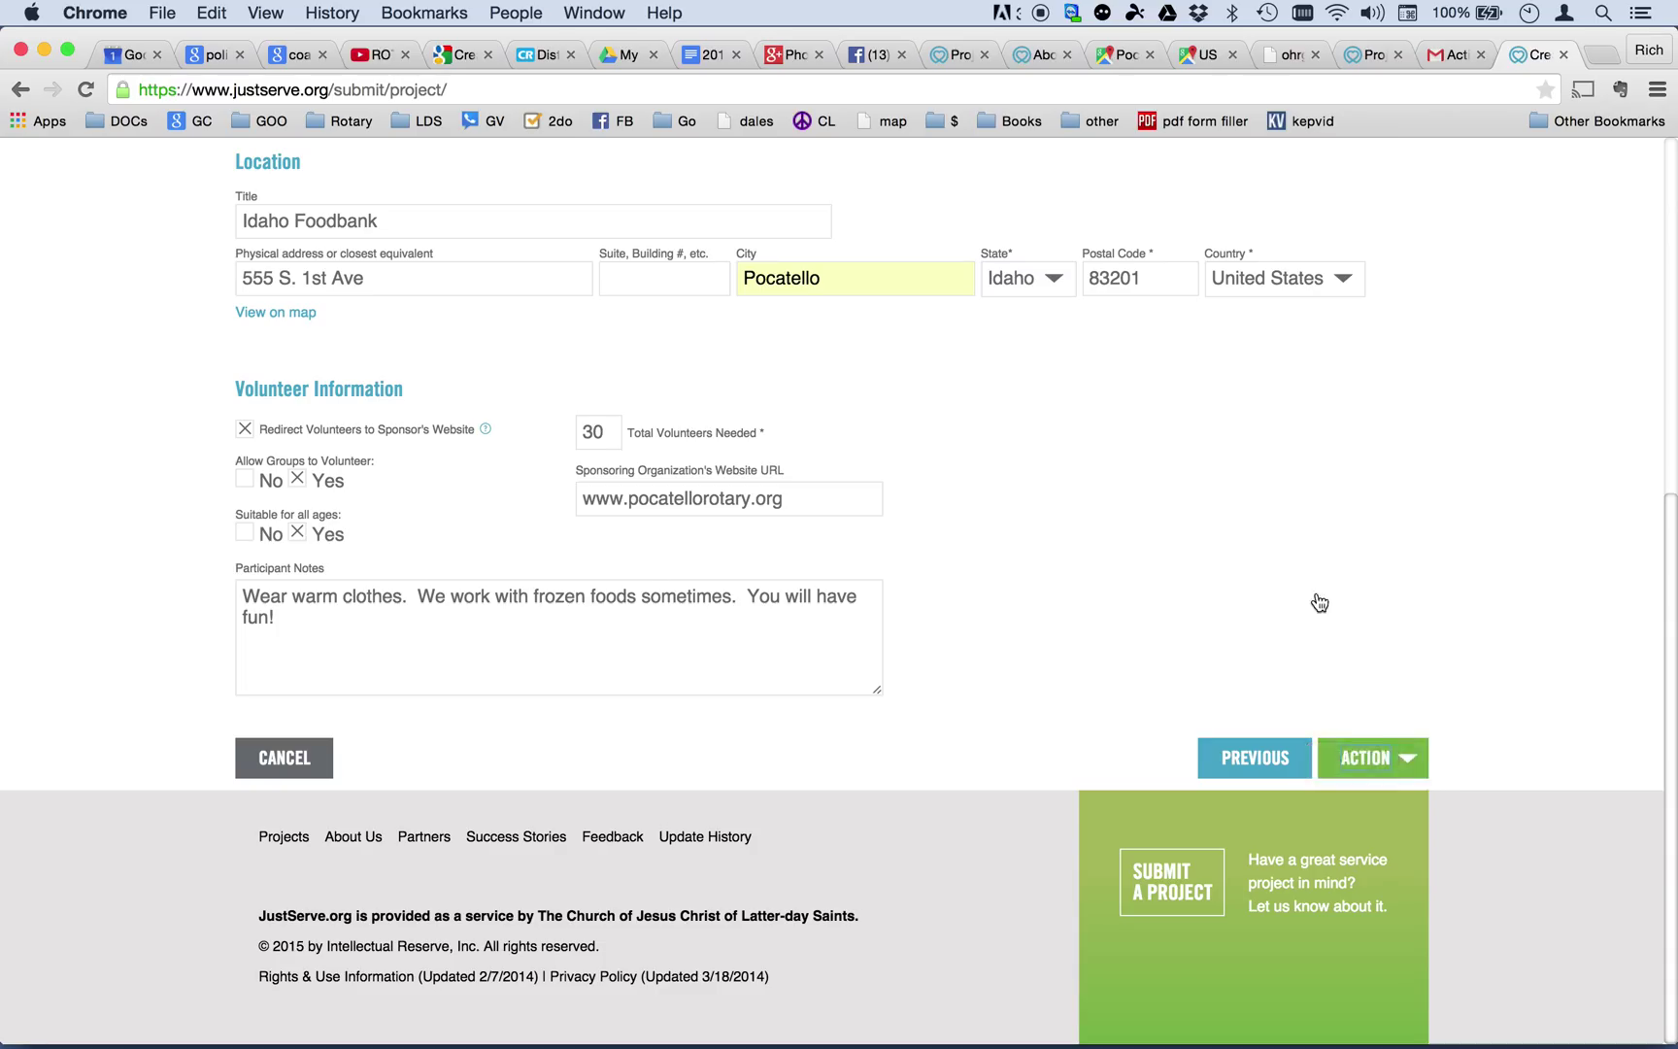
scroll(1315, 583, up, 10)
click(1355, 295)
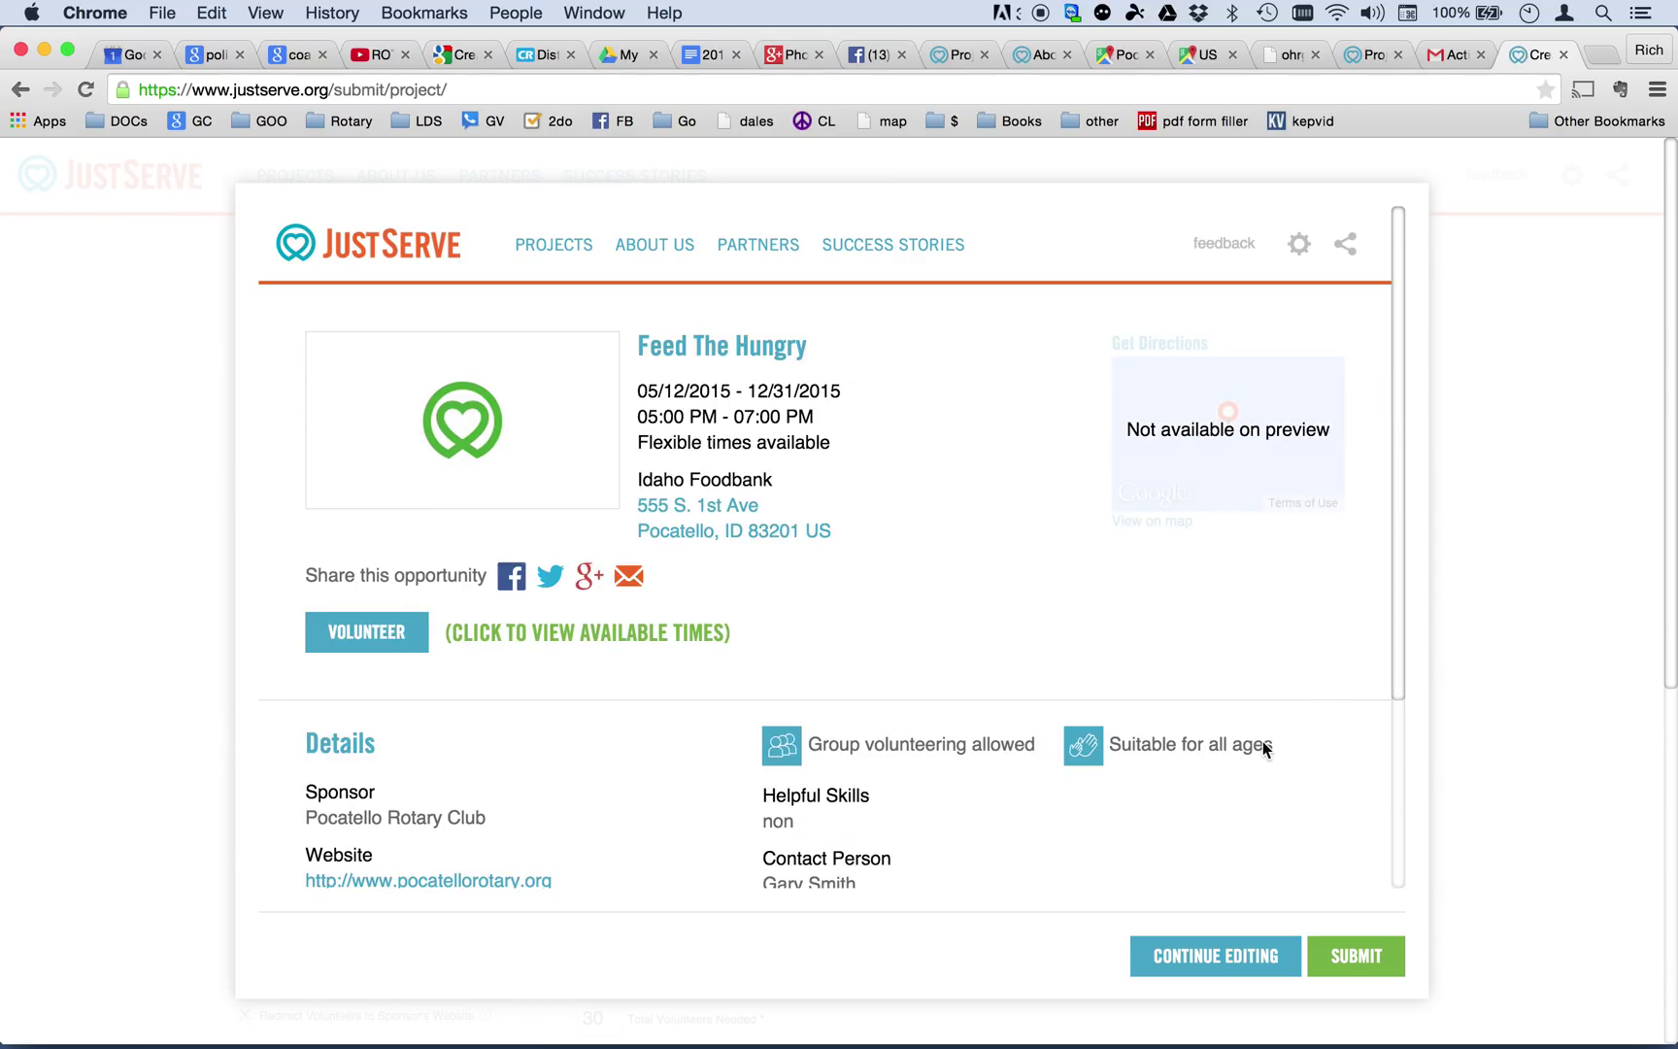
scroll(1265, 748, down, 4)
scroll(1263, 744, up, 3)
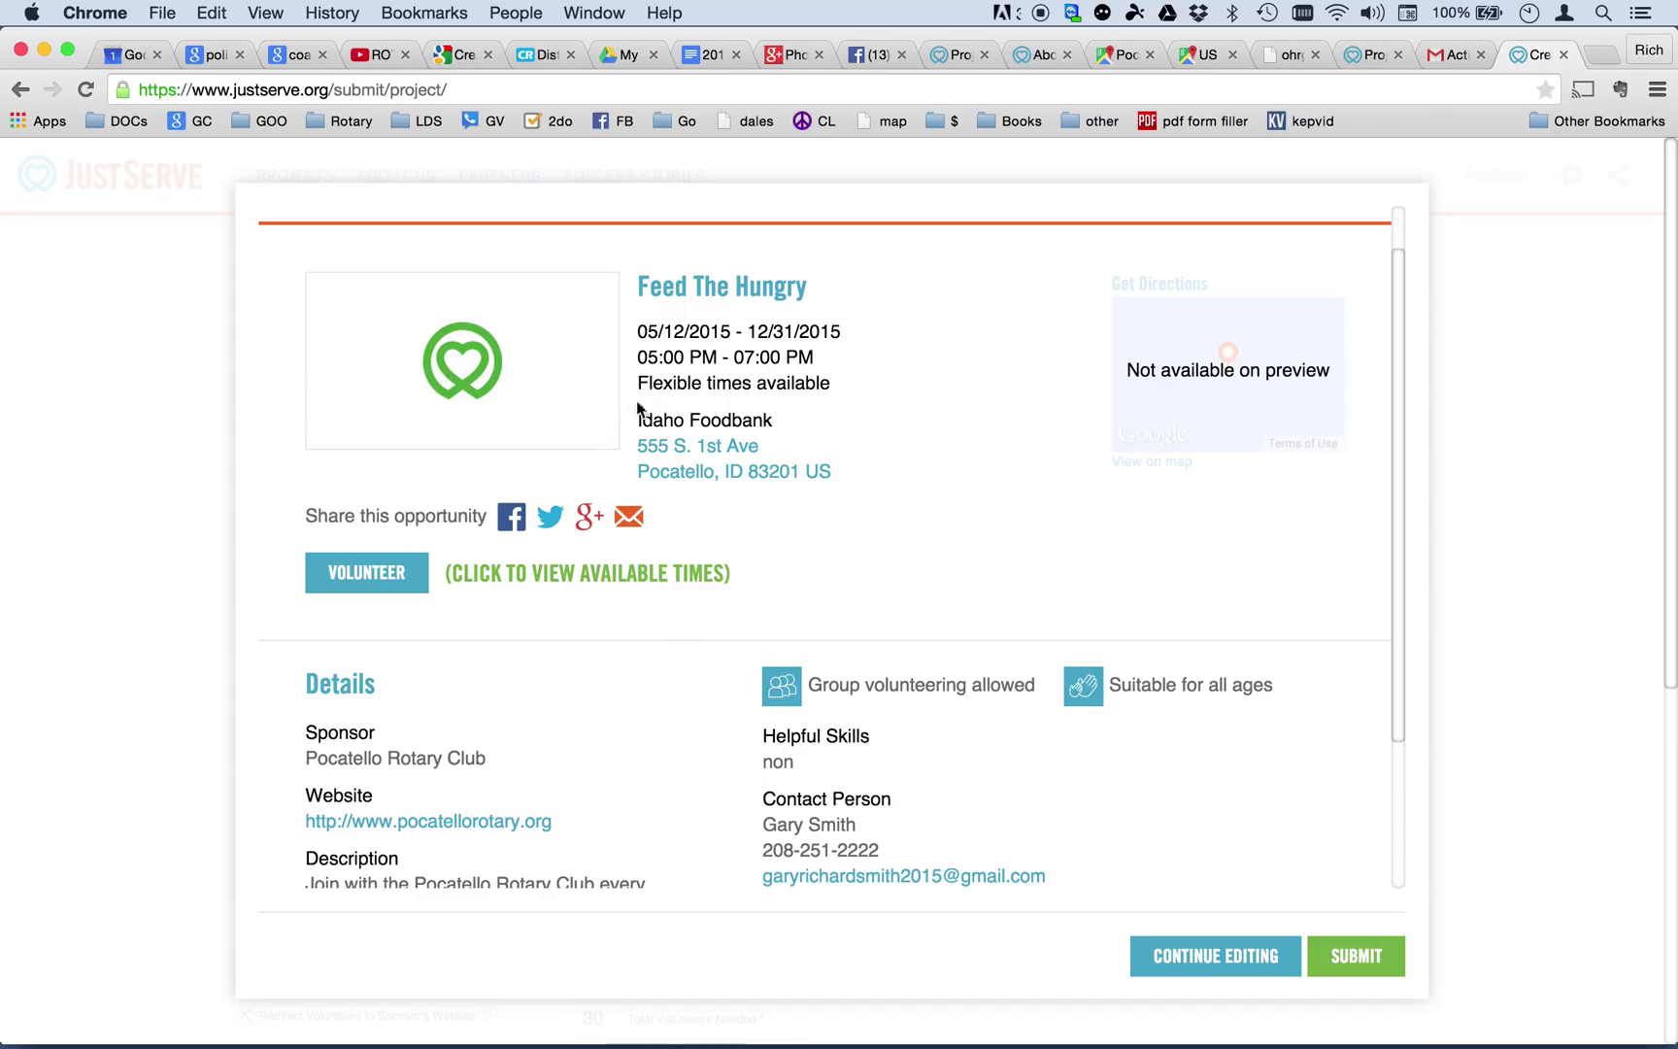
Return from the preview to the sponsoring organization step and start a Google search in a new tab.
click(1226, 950)
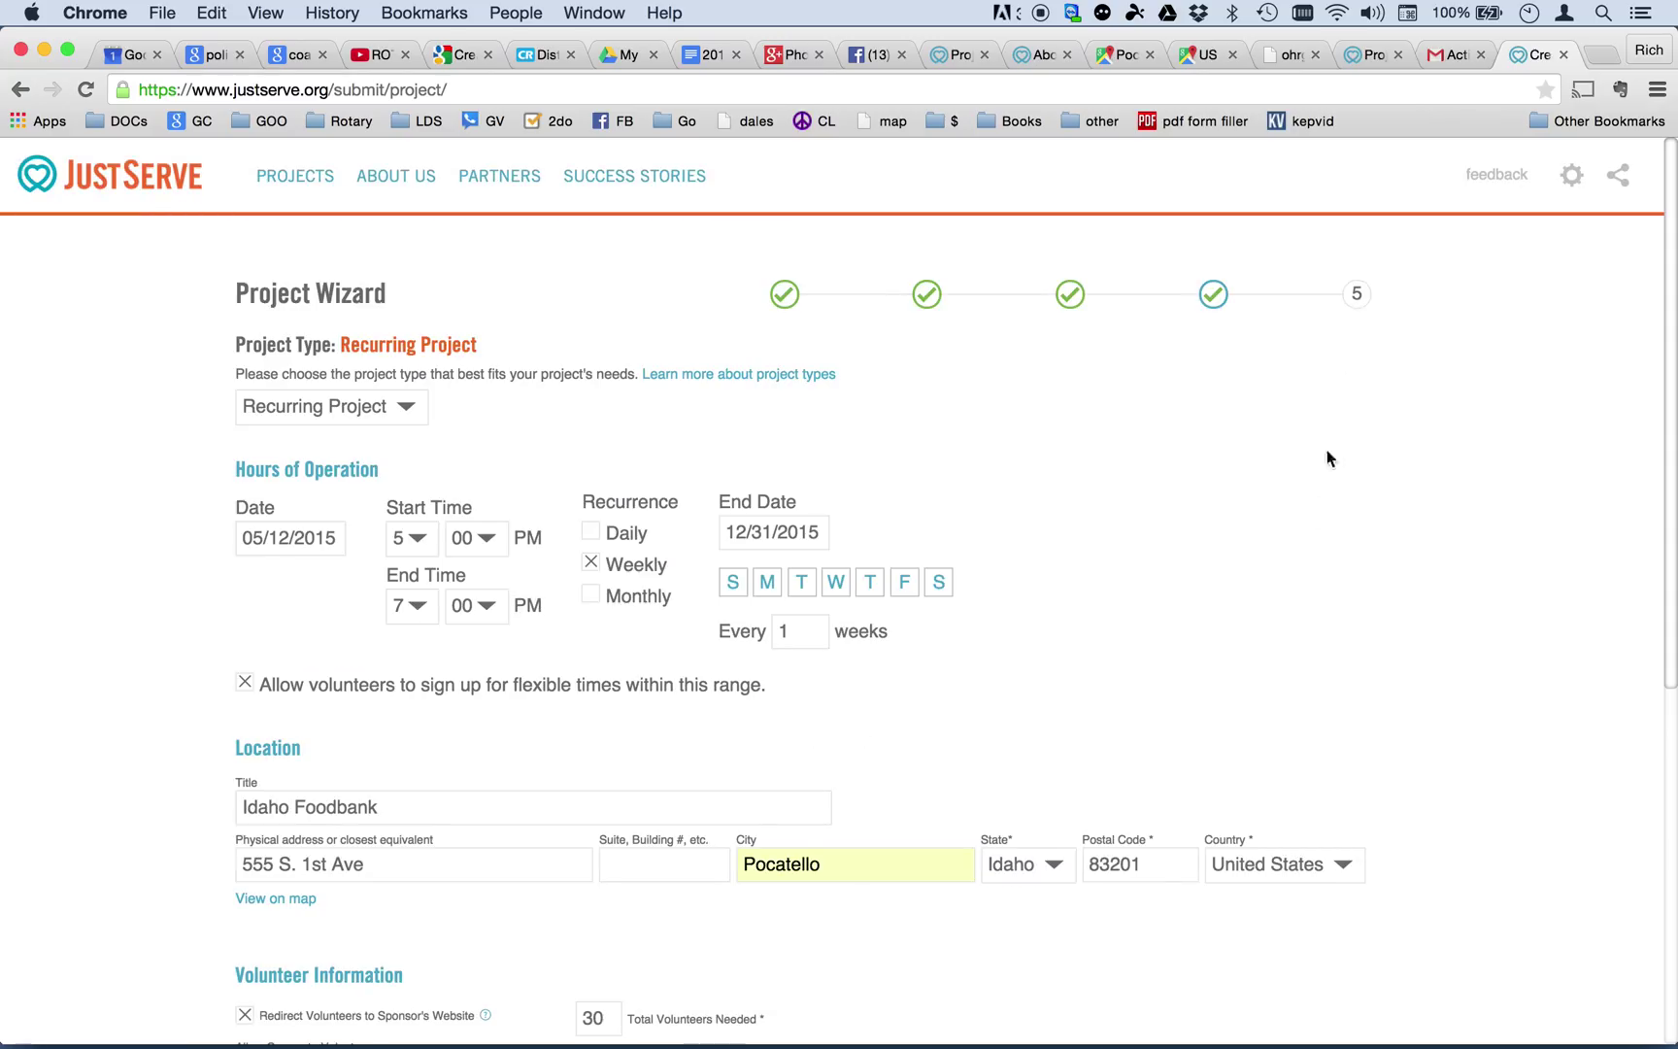
click(1071, 296)
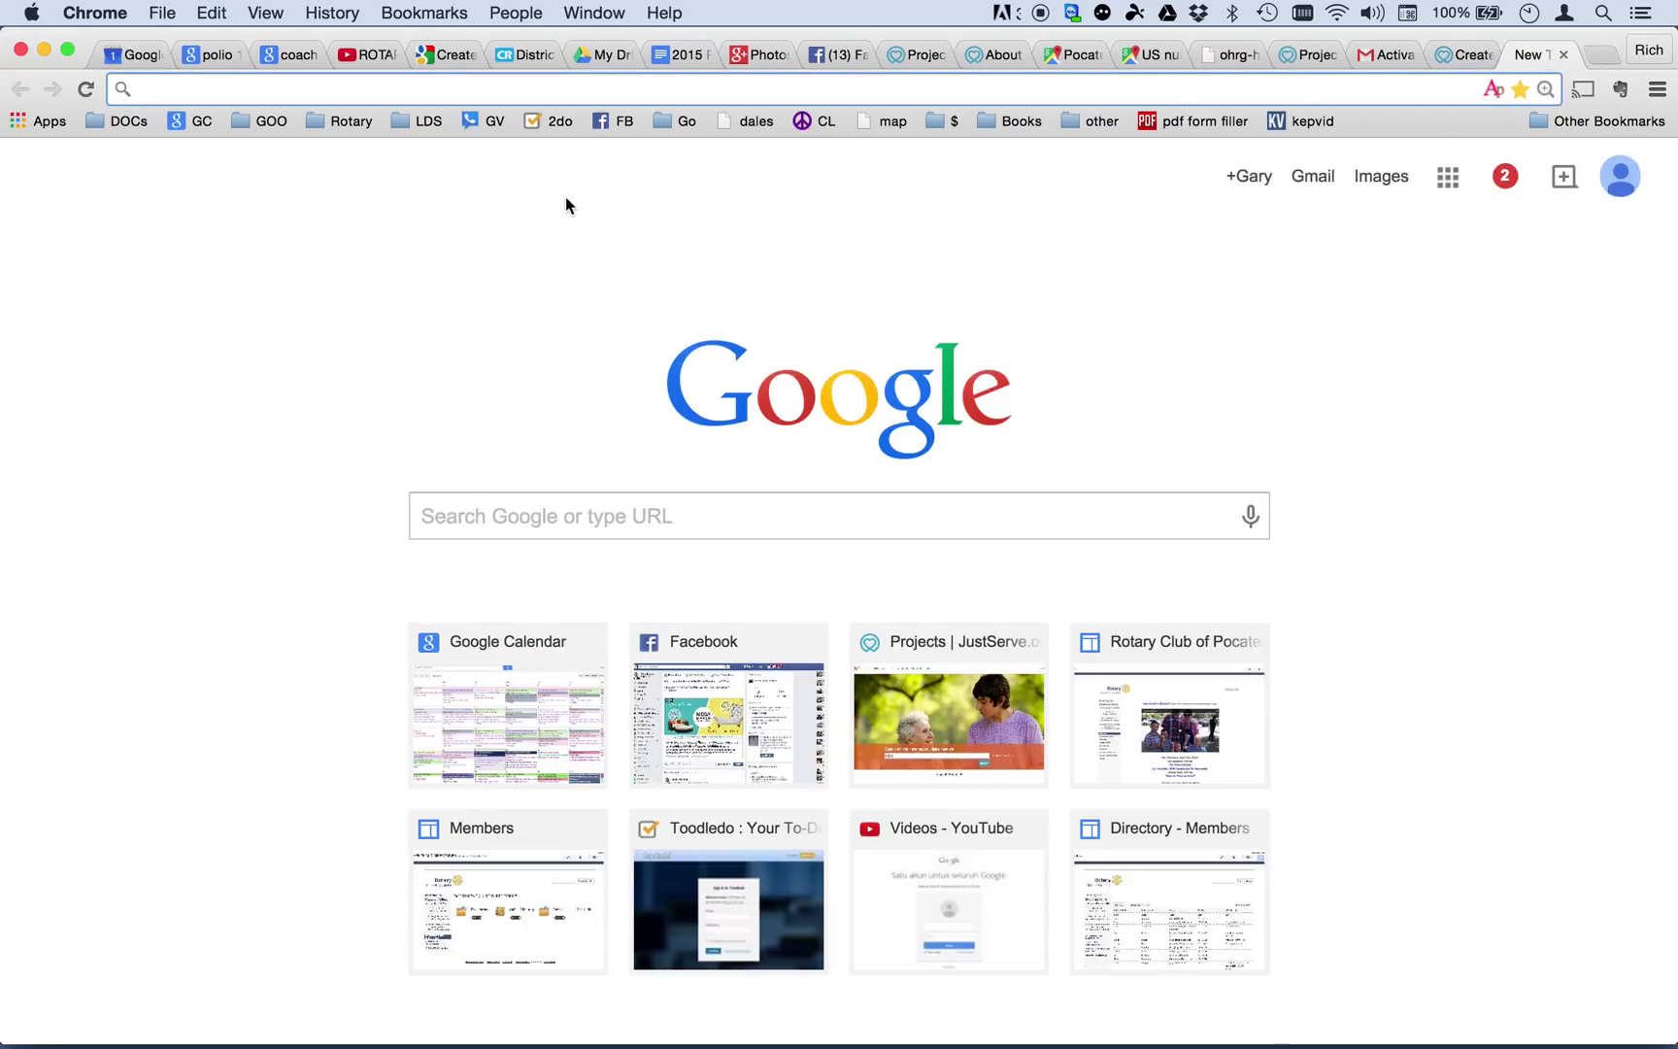
click(456, 516)
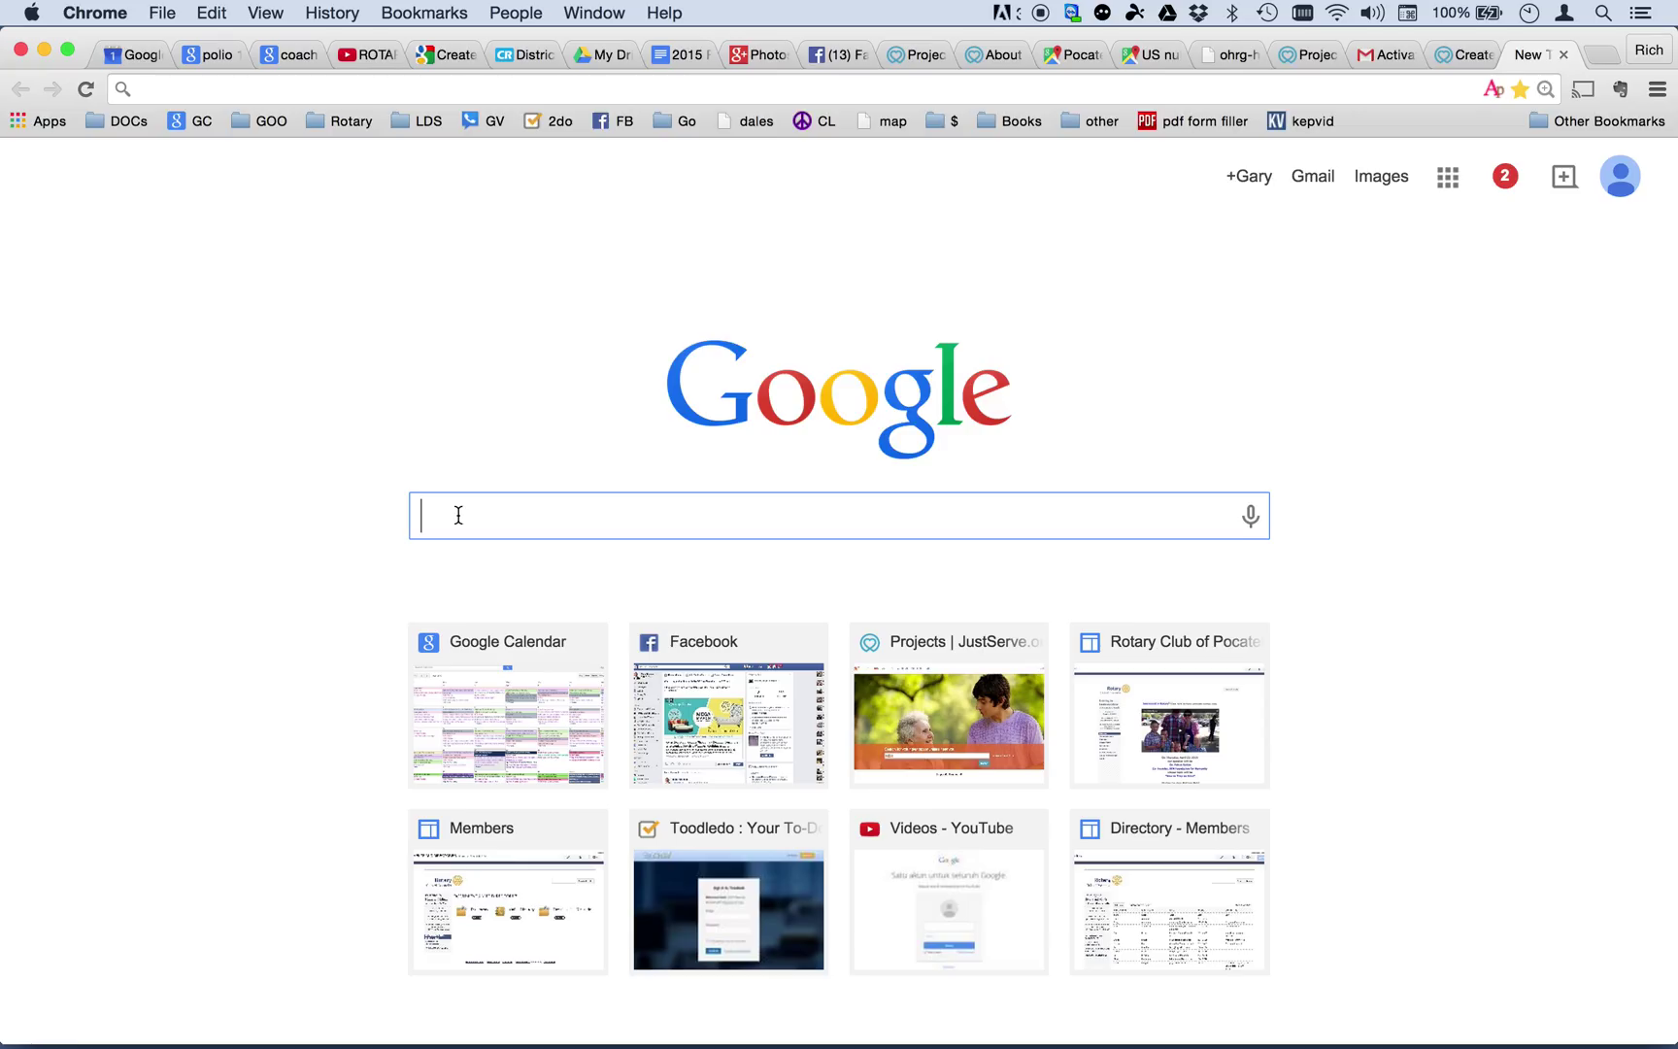
Search Google Images for 'idaho food bank', dropping 'pocatello' from the query.
text(idaho)
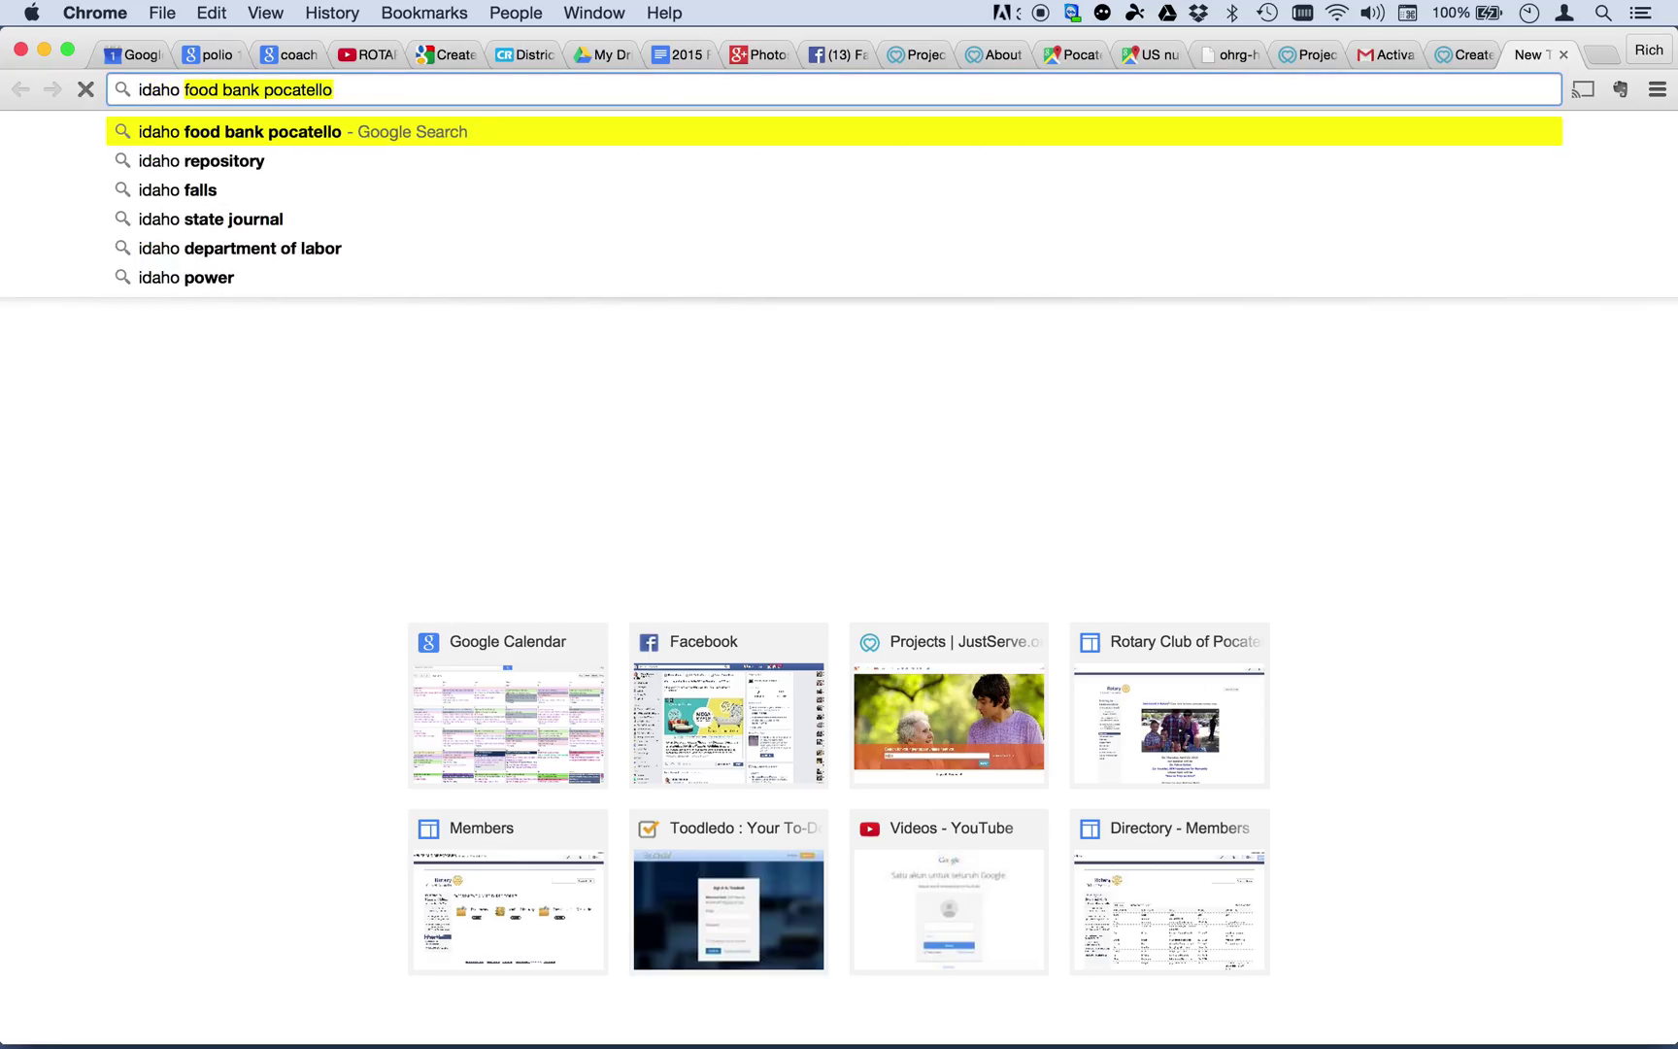
key(Return)
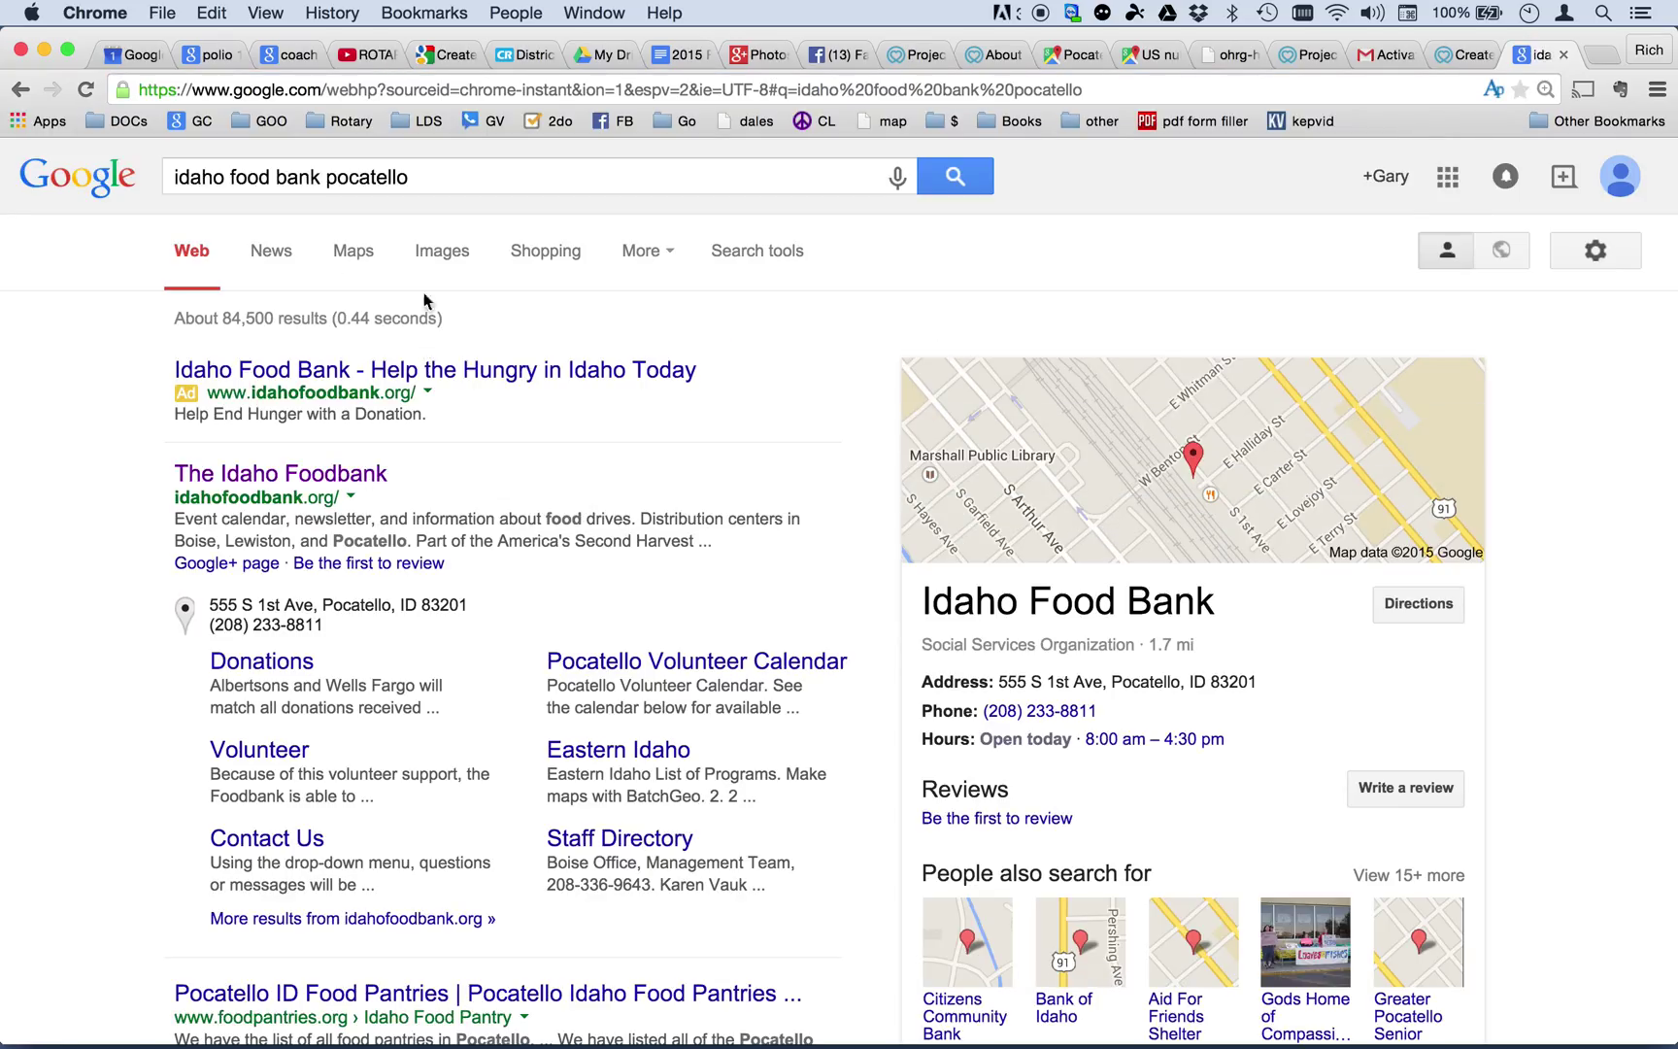
click(430, 258)
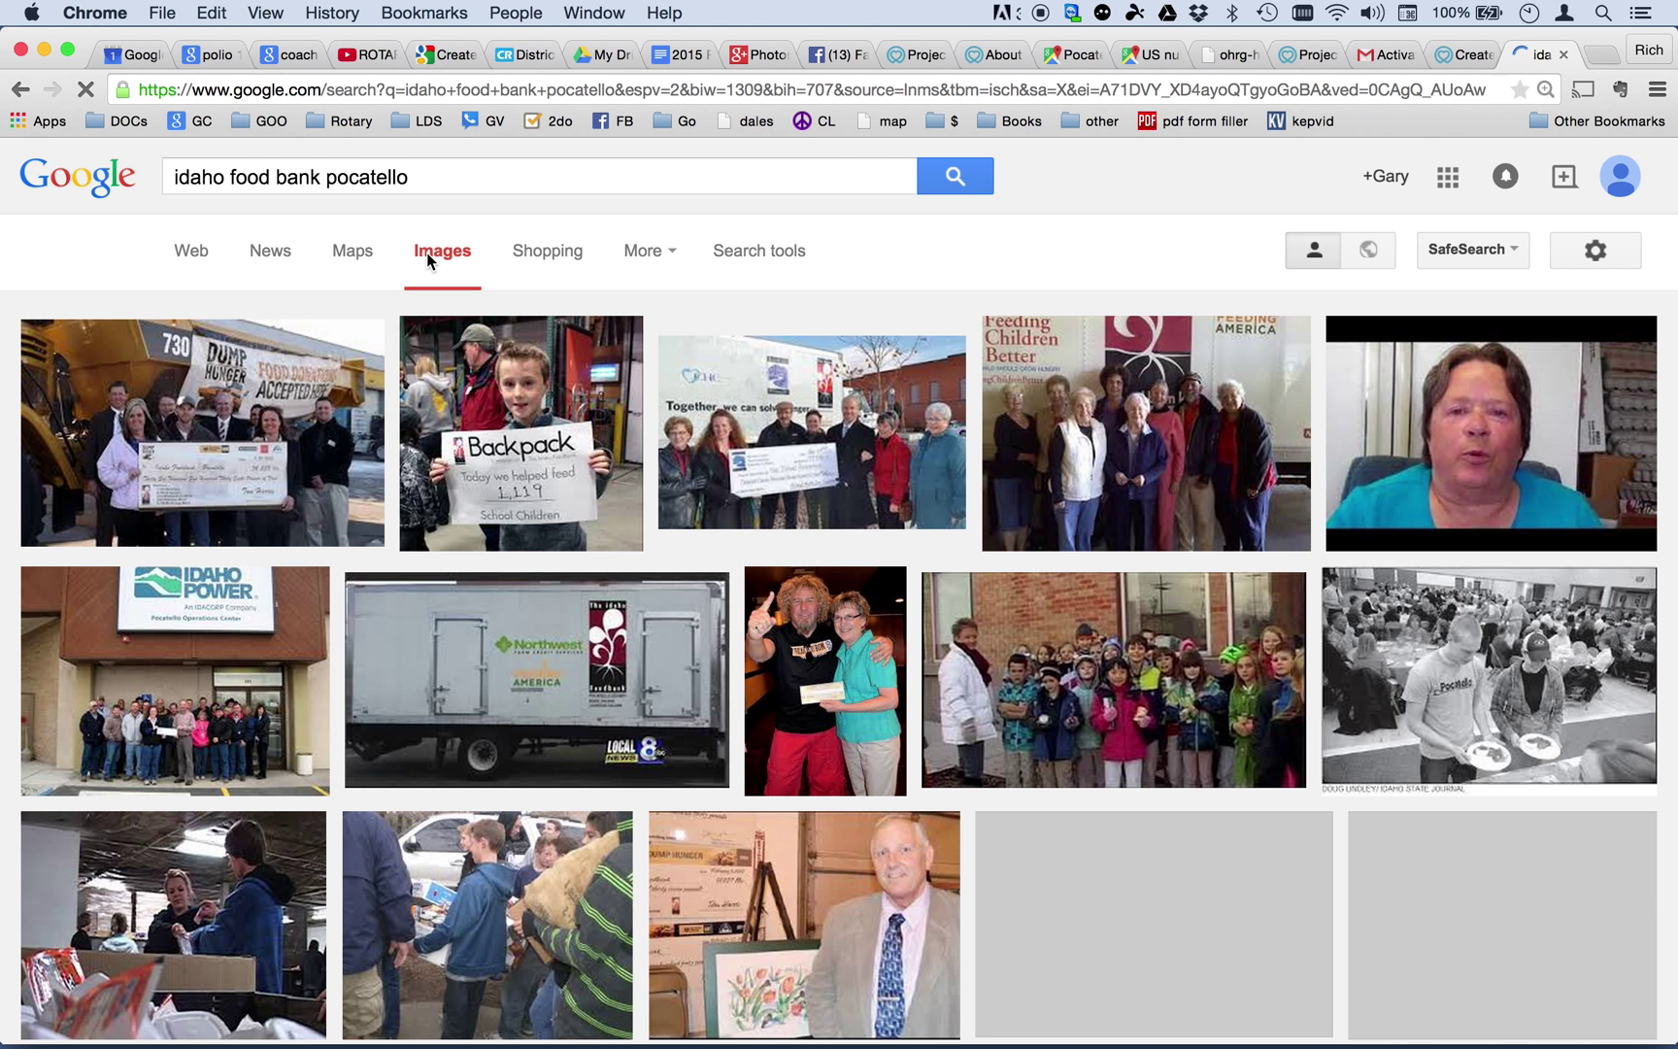
scroll(800, 417, down, 2)
scroll(787, 420, up, 3)
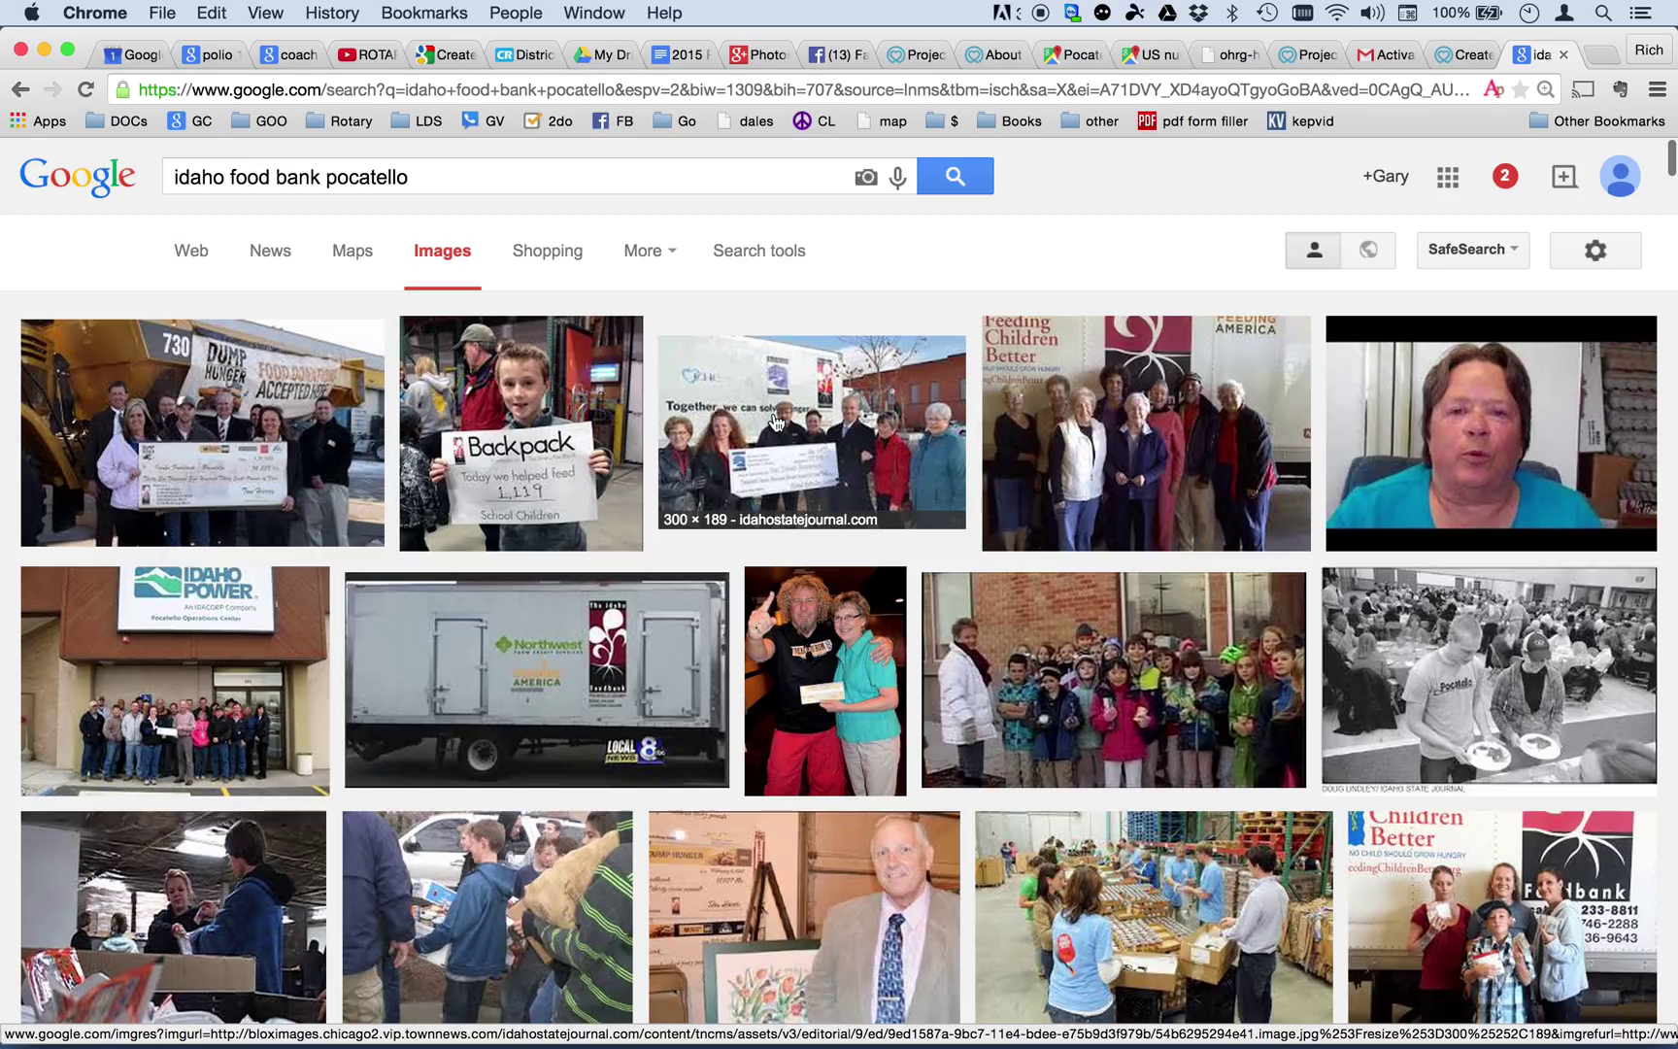
click(434, 176)
key(BackSpace)
key(BackSpace)
key(BackSpace)
key(BackSpace)
key(BackSpace)
key(BackSpace)
key(BackSpace)
key(BackSpace)
key(BackSpace)
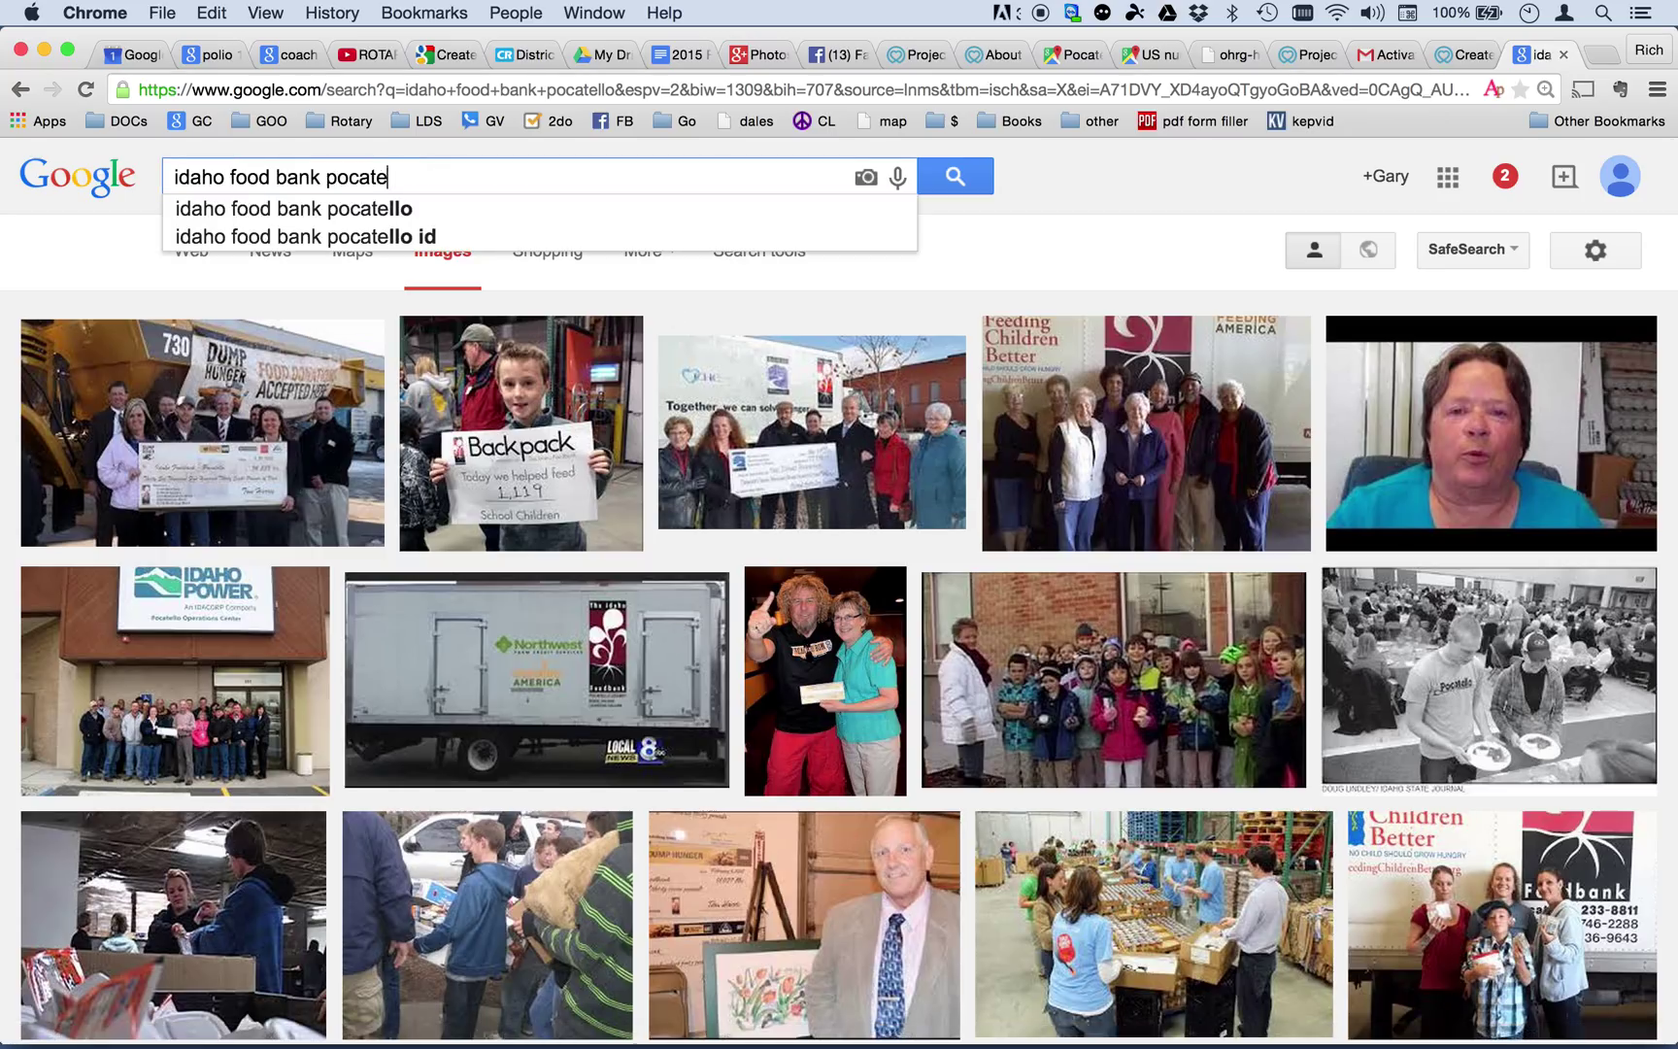
key(Return)
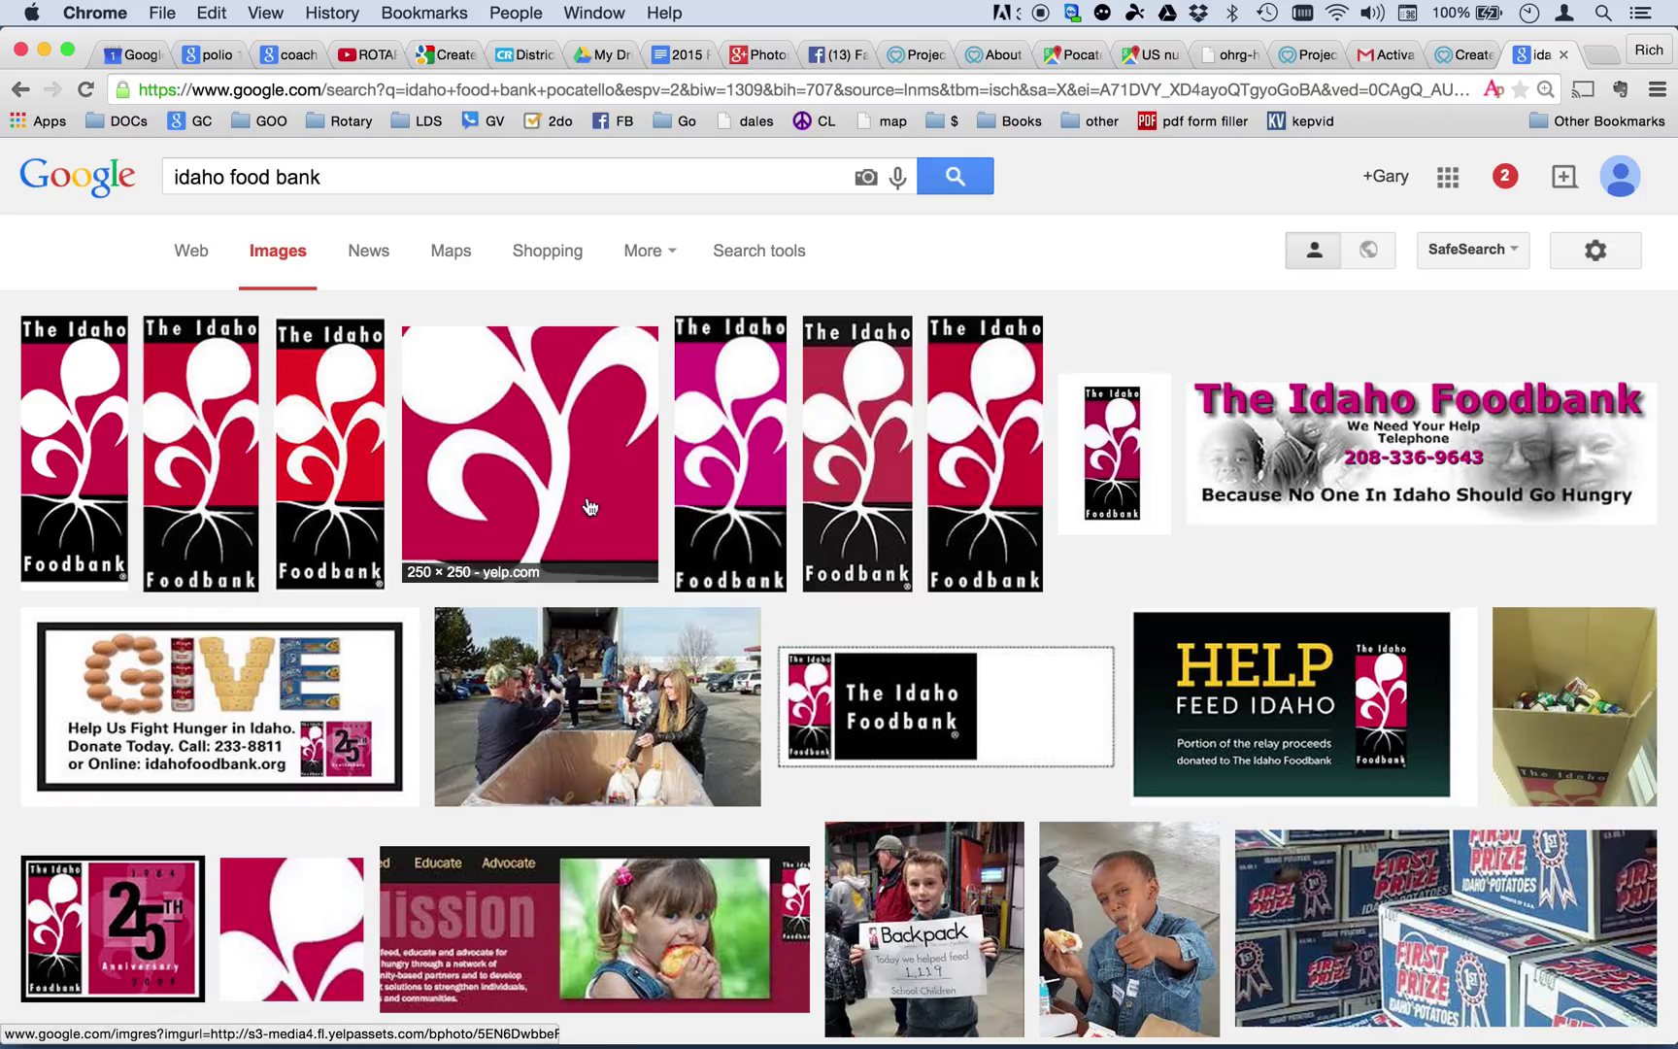
Save an Idaho Foodbank logo image to the desktop and return to the JustServe wizard.
click(350, 482)
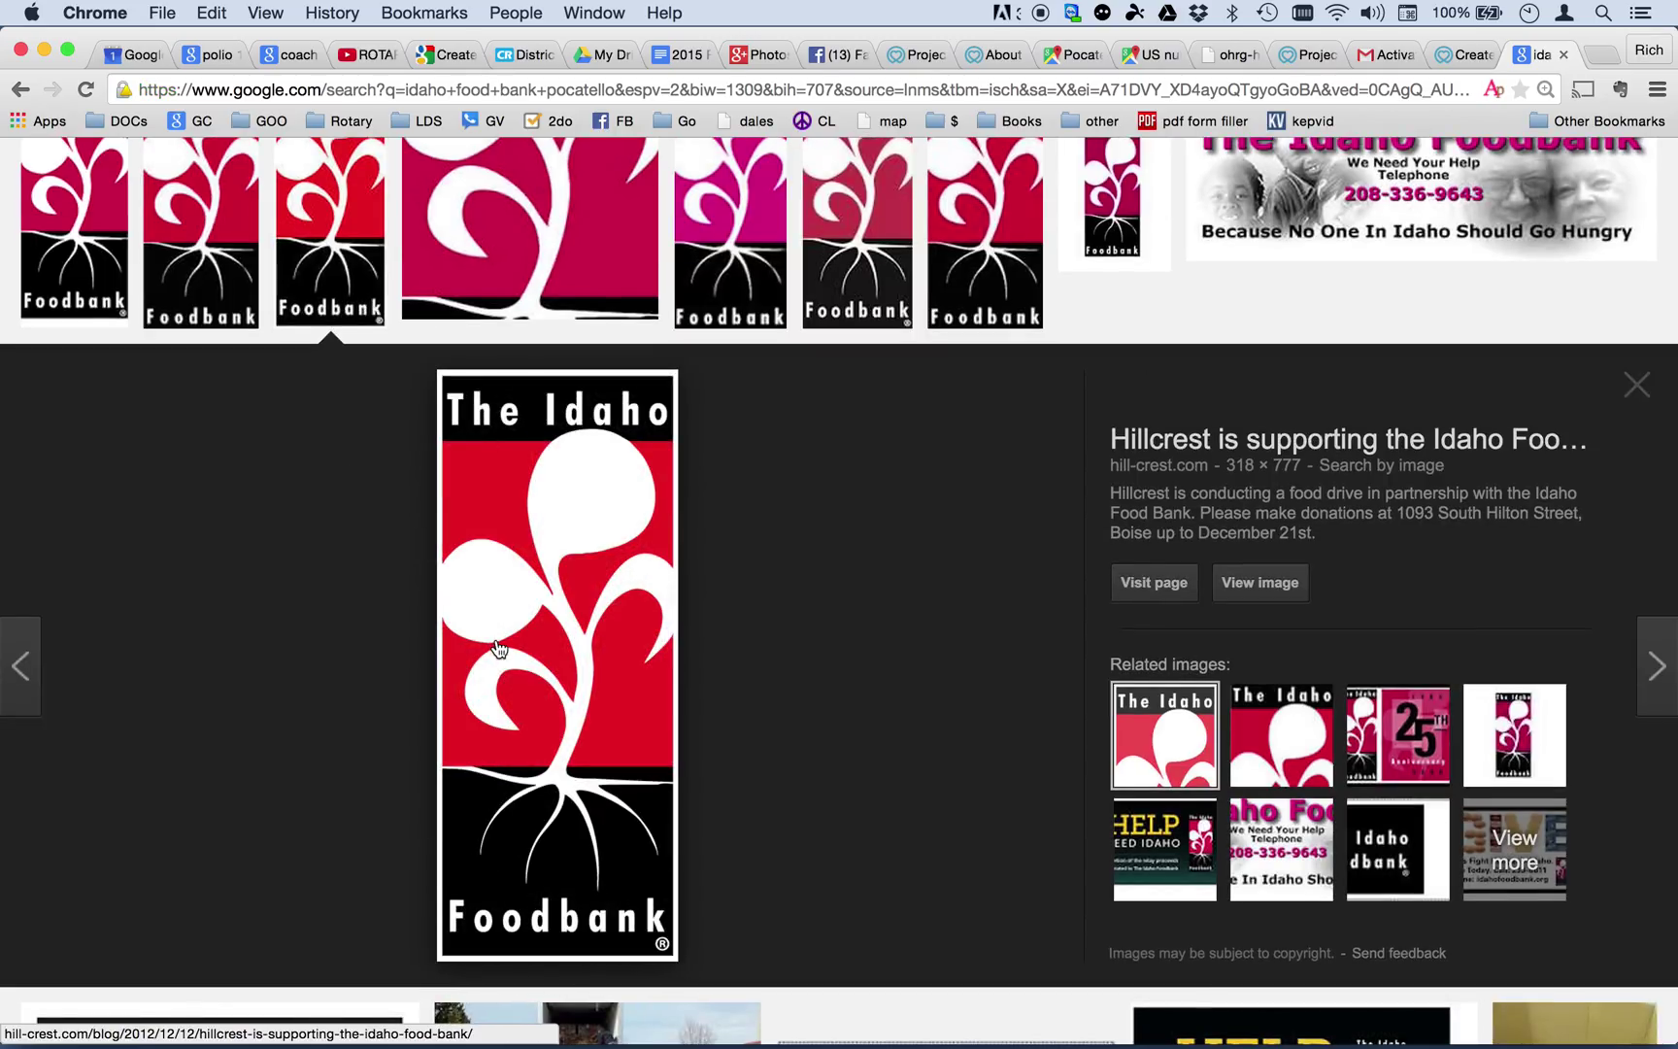
drag(498, 648, 1512, 991)
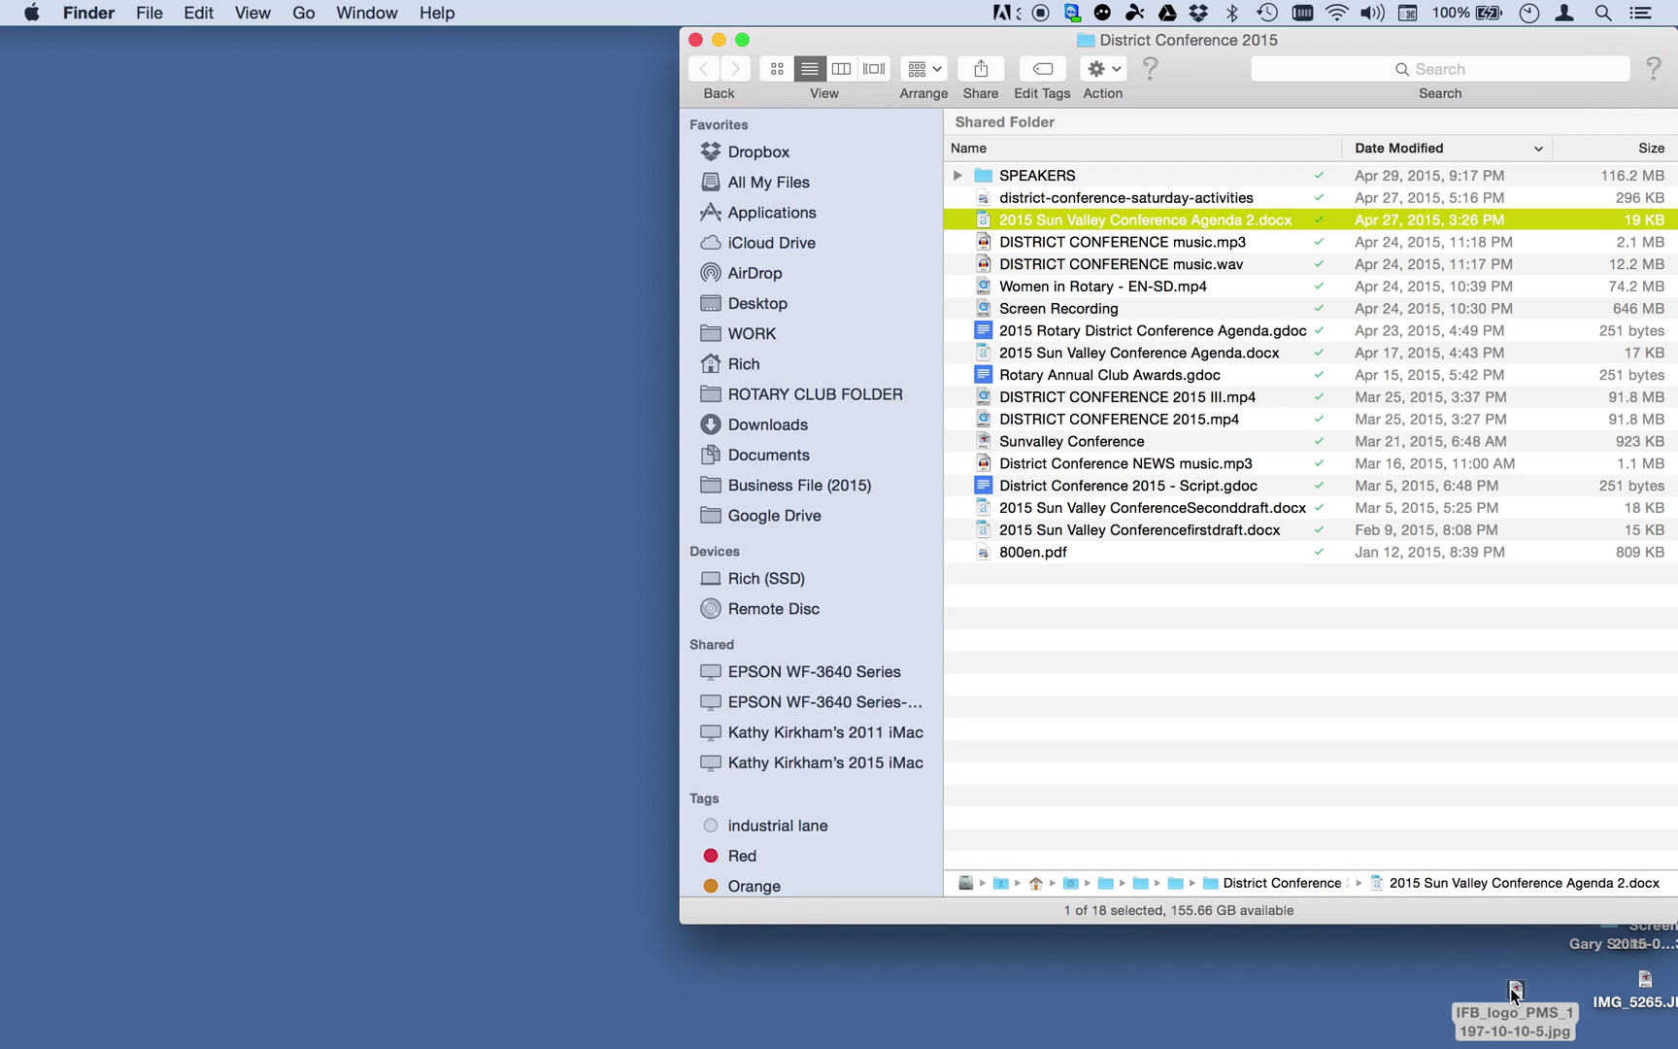
key(ctrl+Left)
key(ctrl+Left)
key(ctrl+Left)
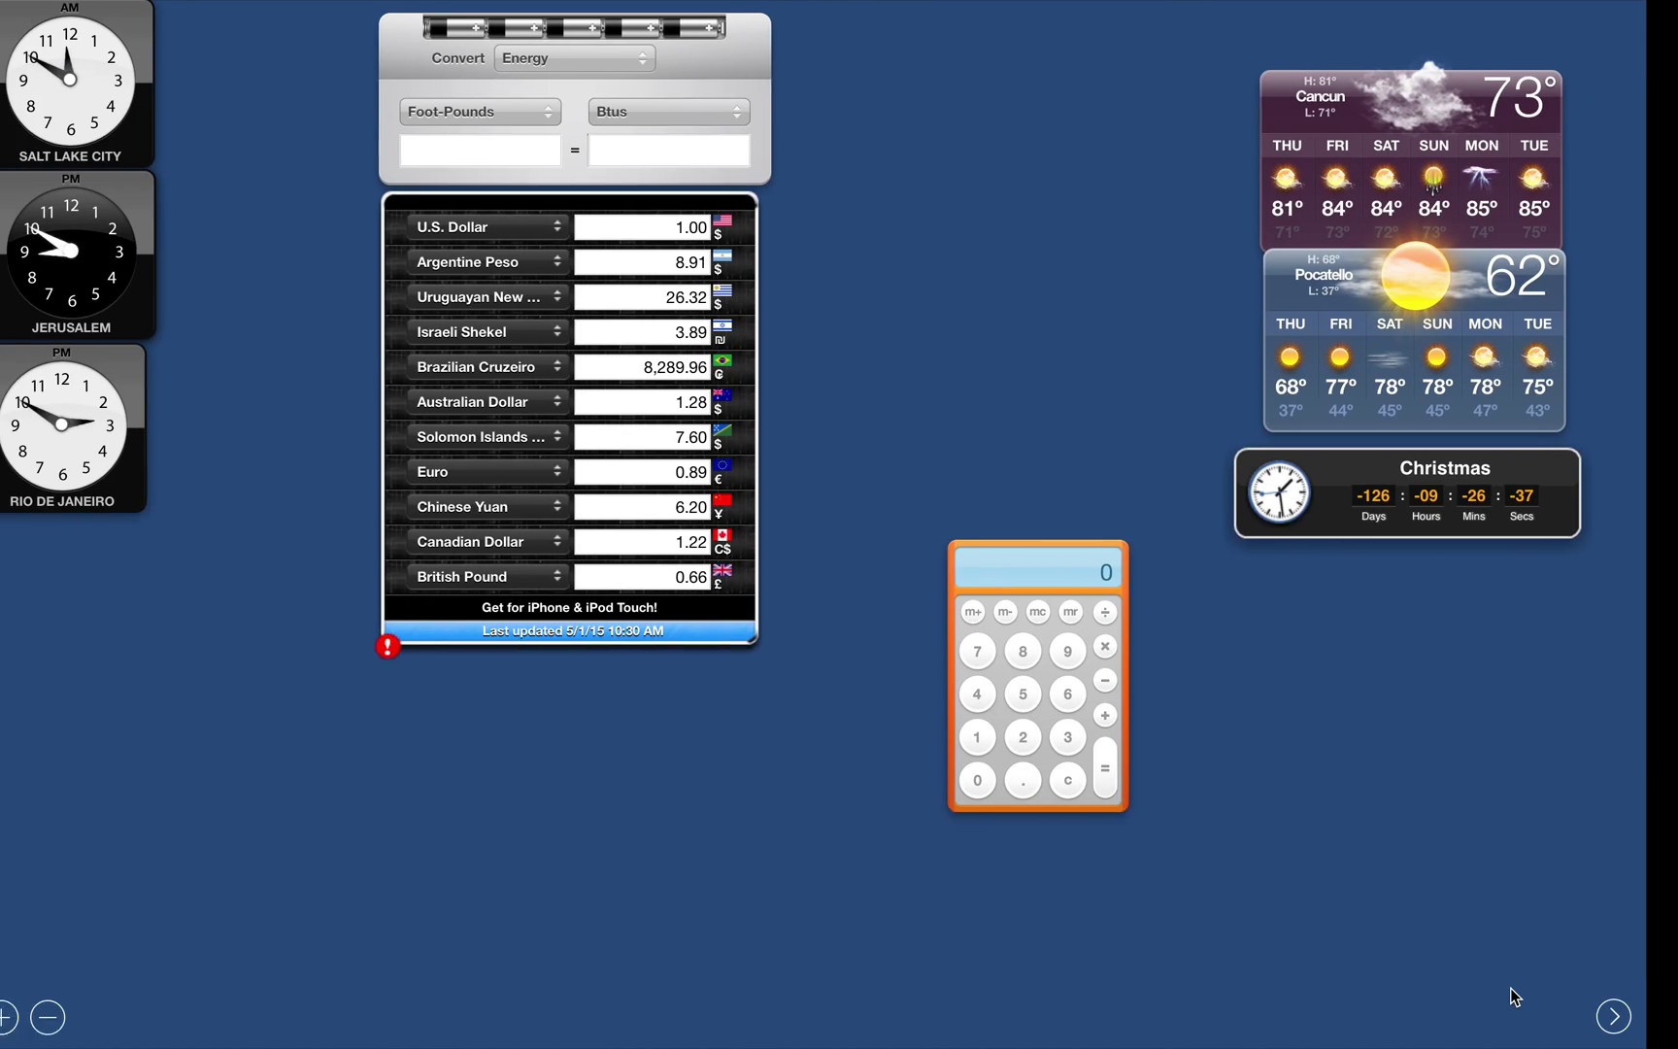
key(ctrl+Right)
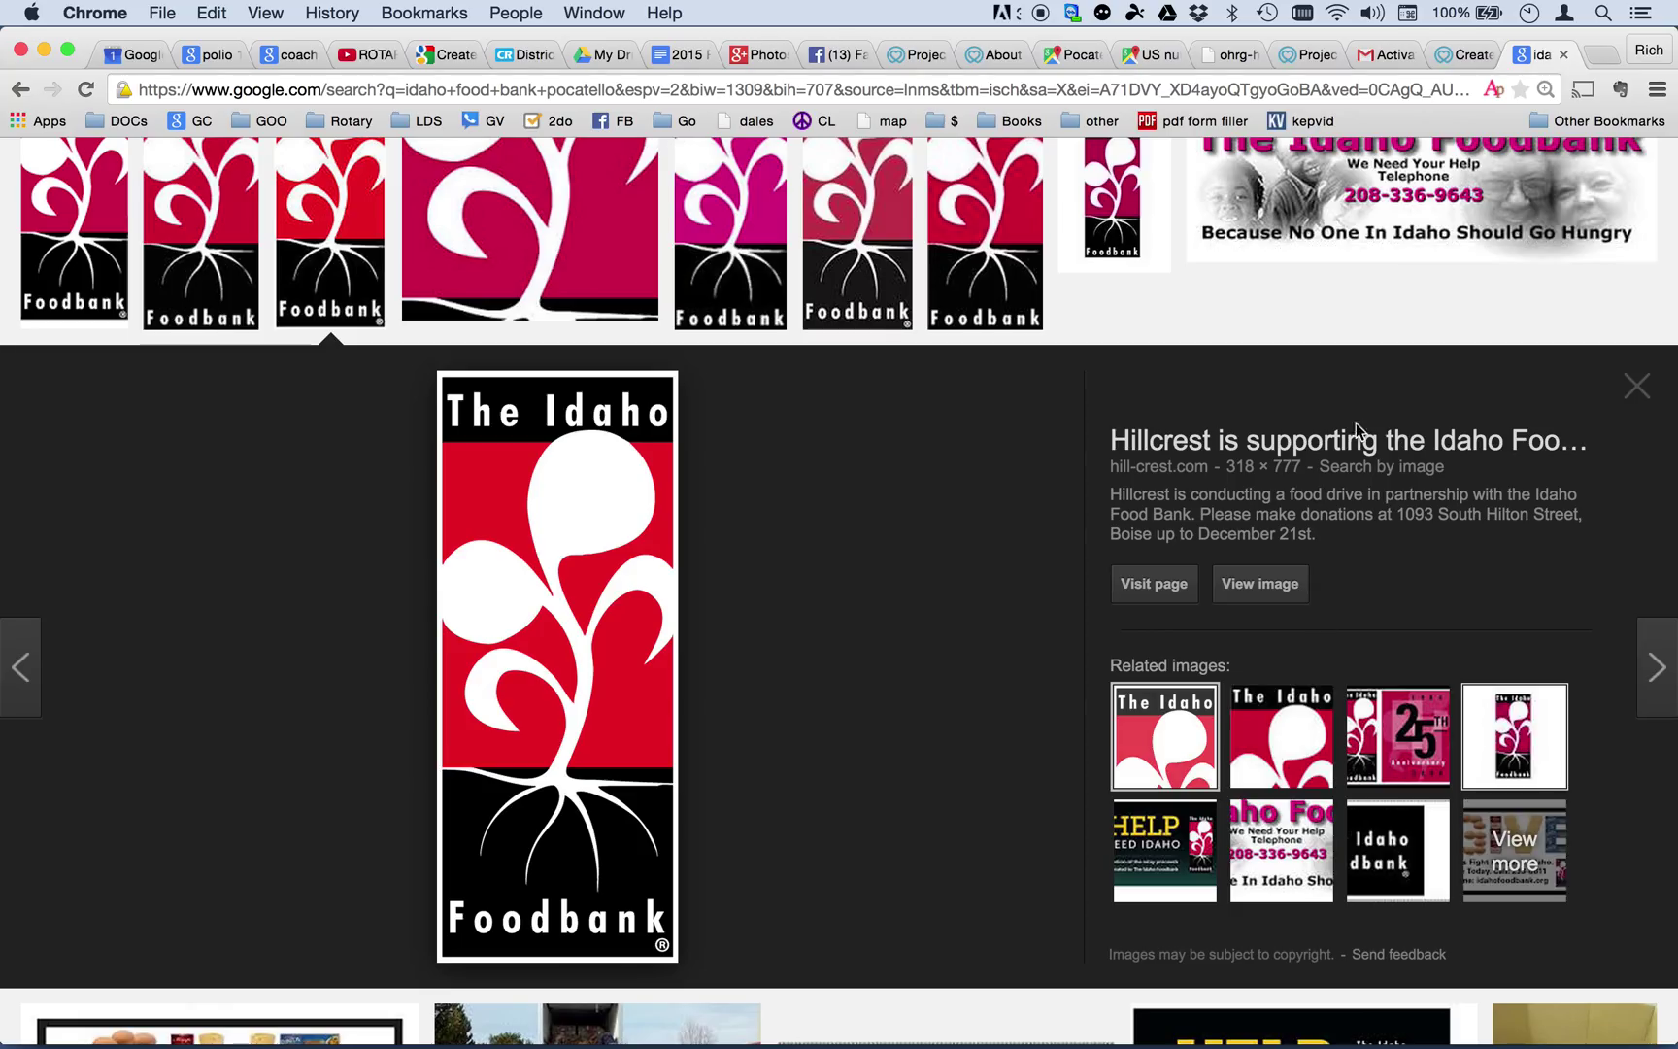
click(1457, 55)
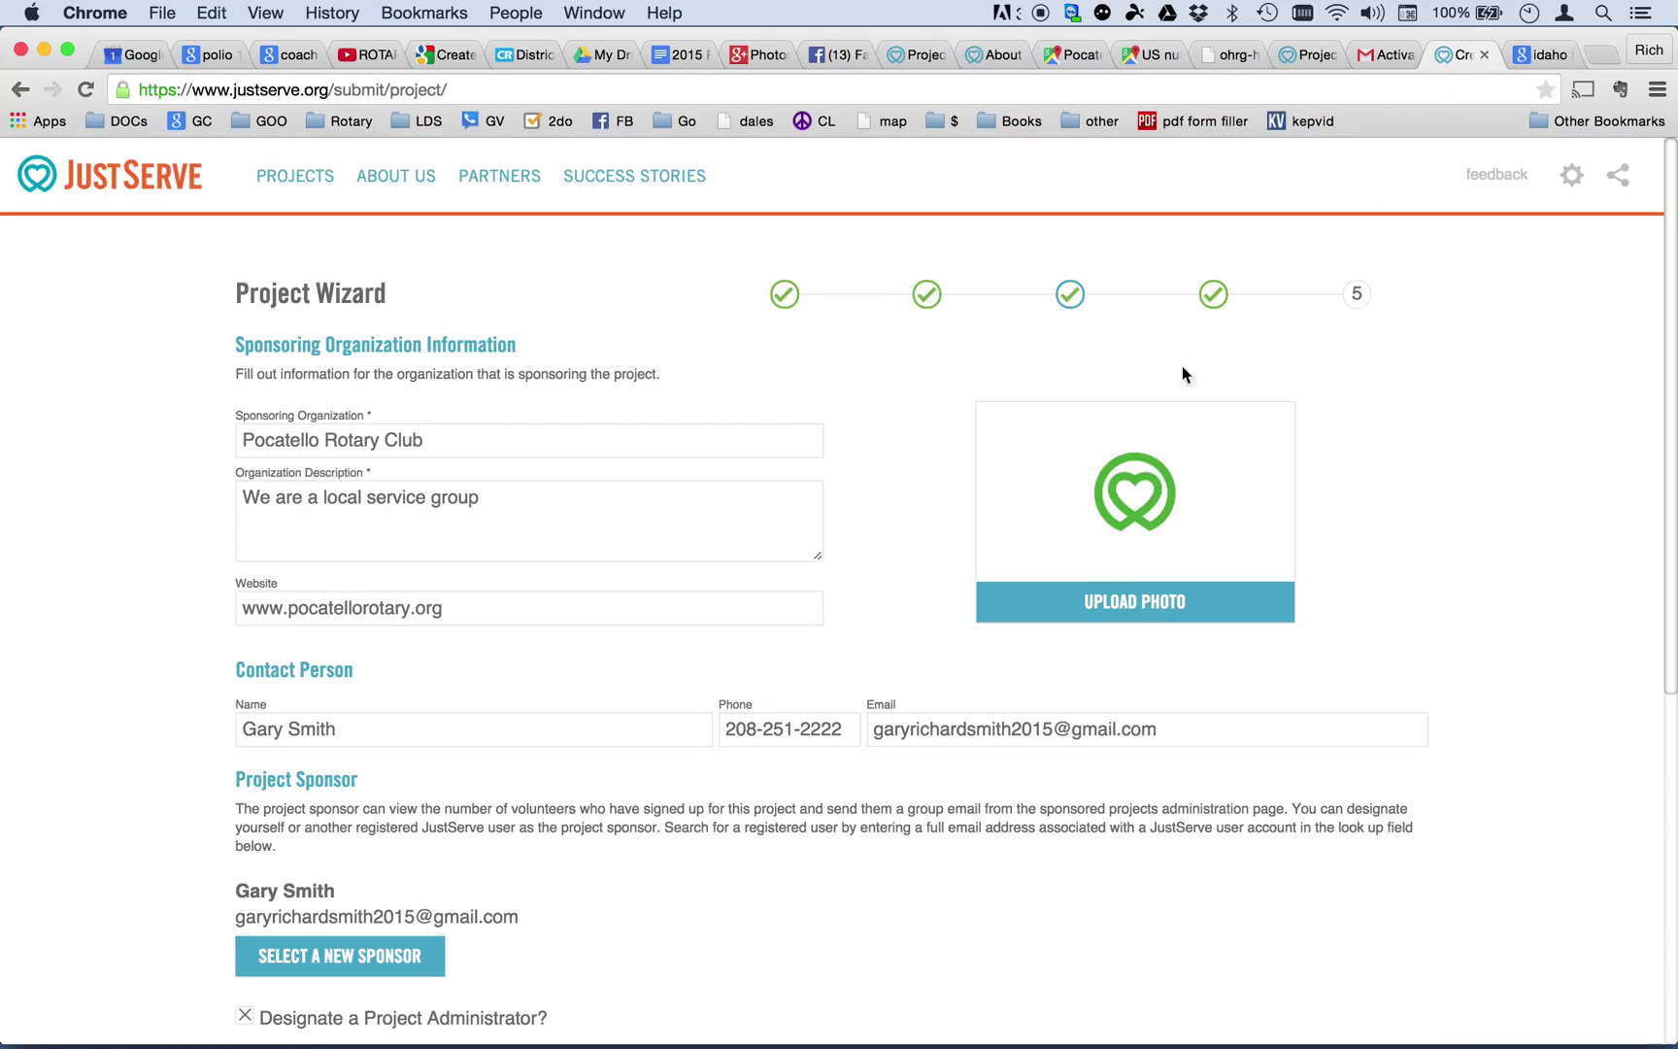
Upload IFB_logo_PMS_1197-10-10-5.jpg as the sponsor photo after accepting the logo and image terms.
click(1147, 607)
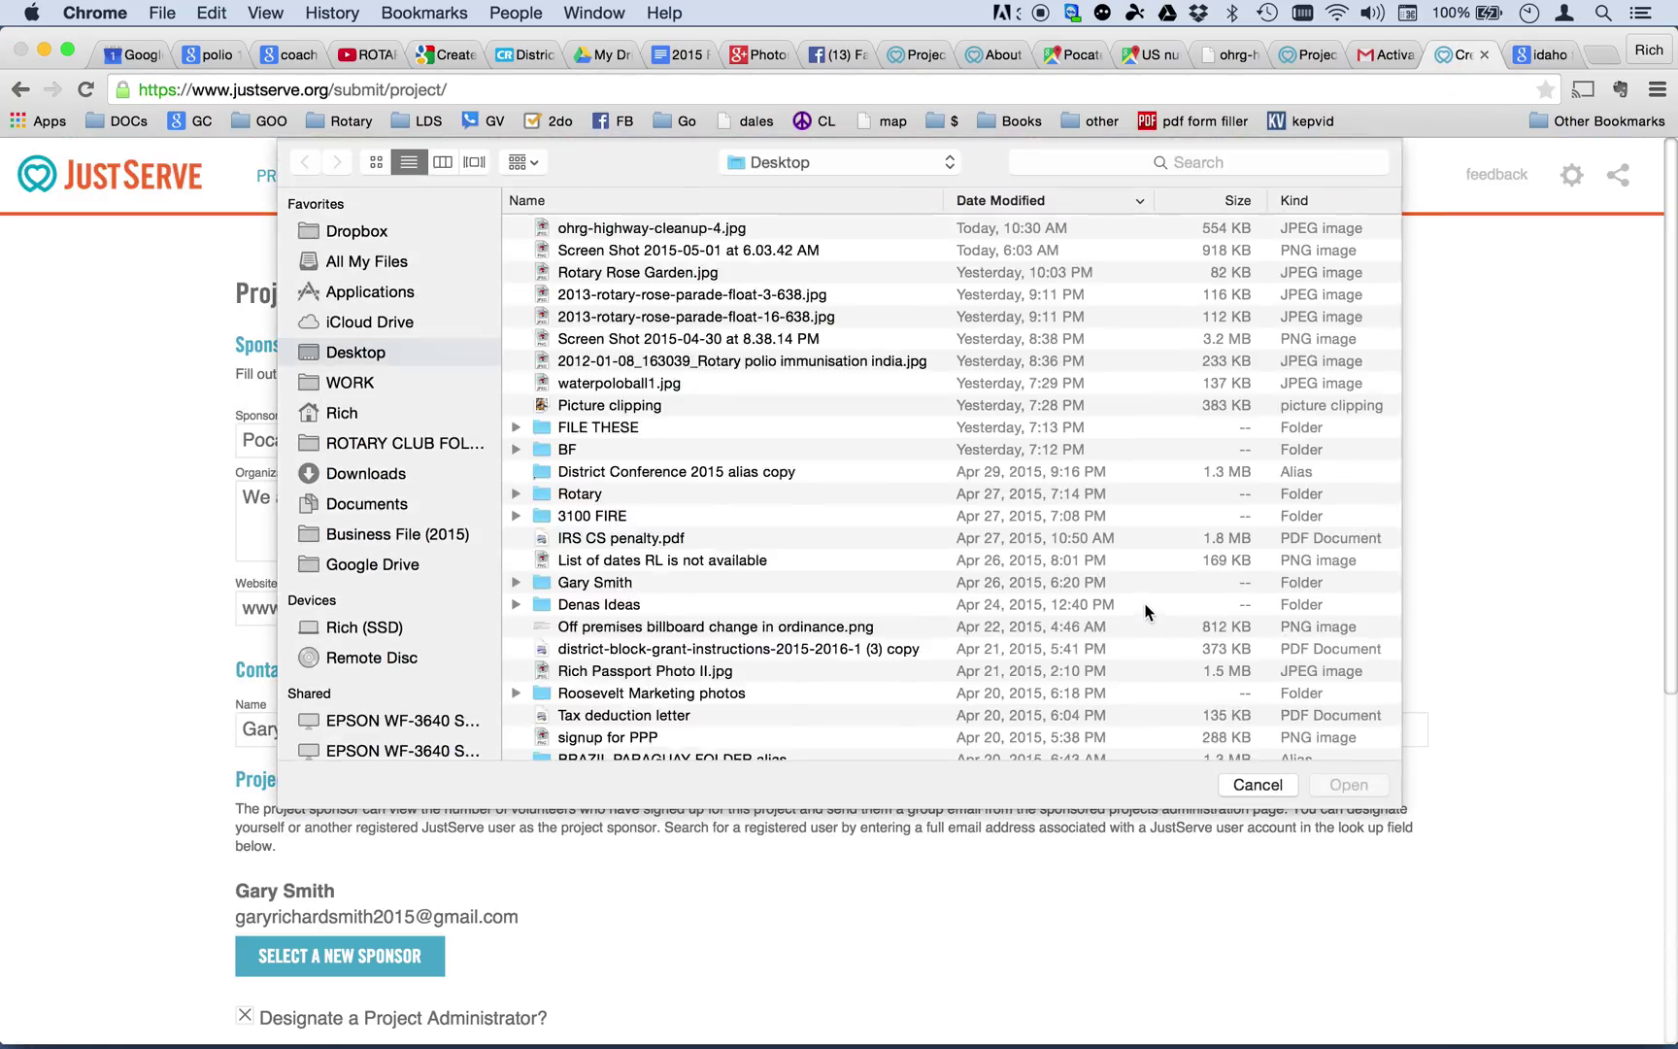
click(681, 229)
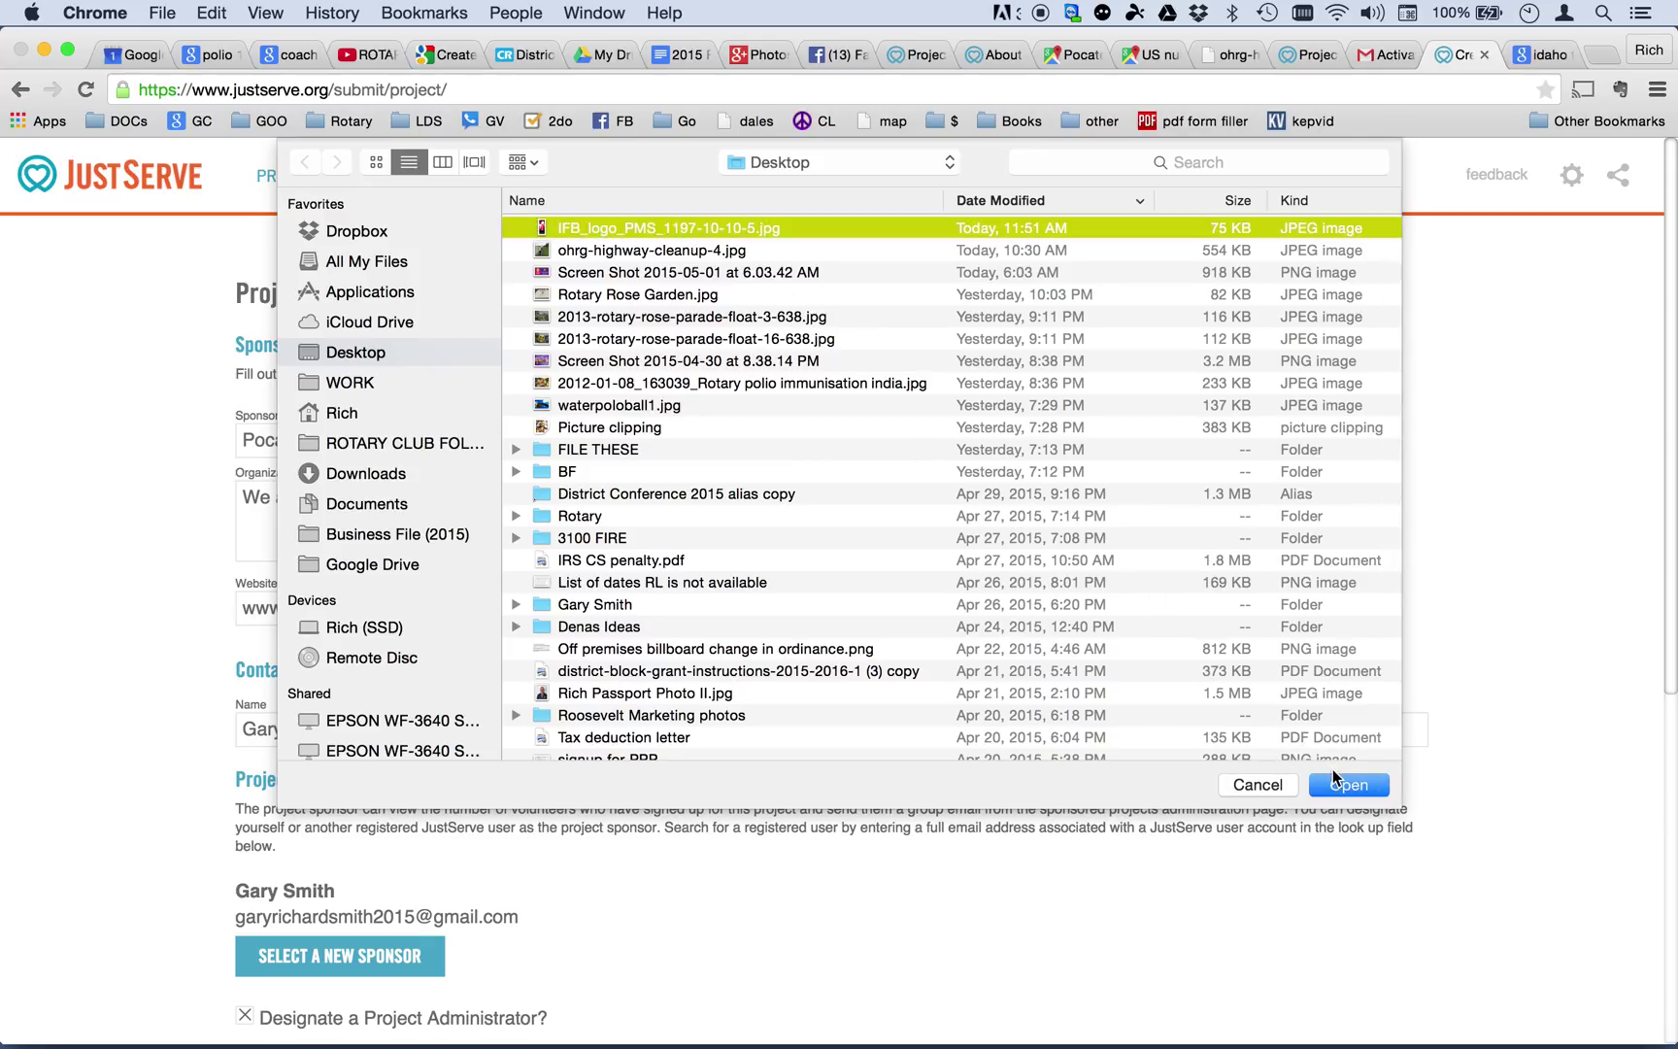
click(1345, 791)
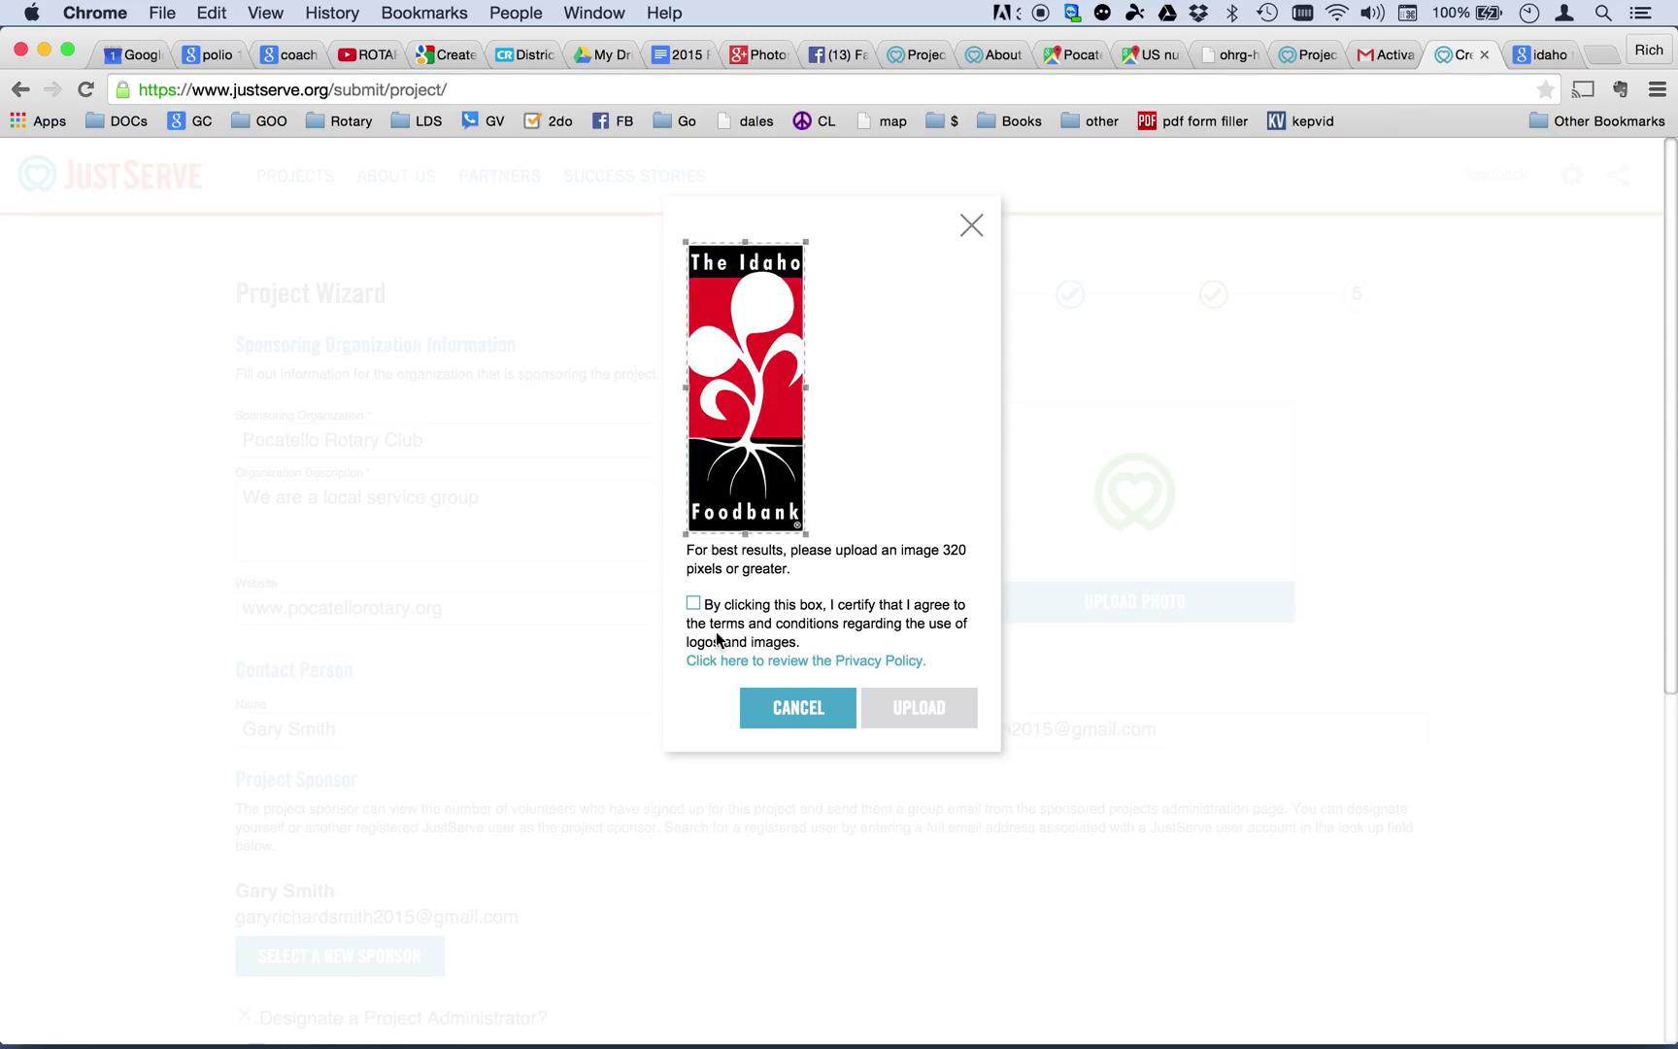
click(694, 605)
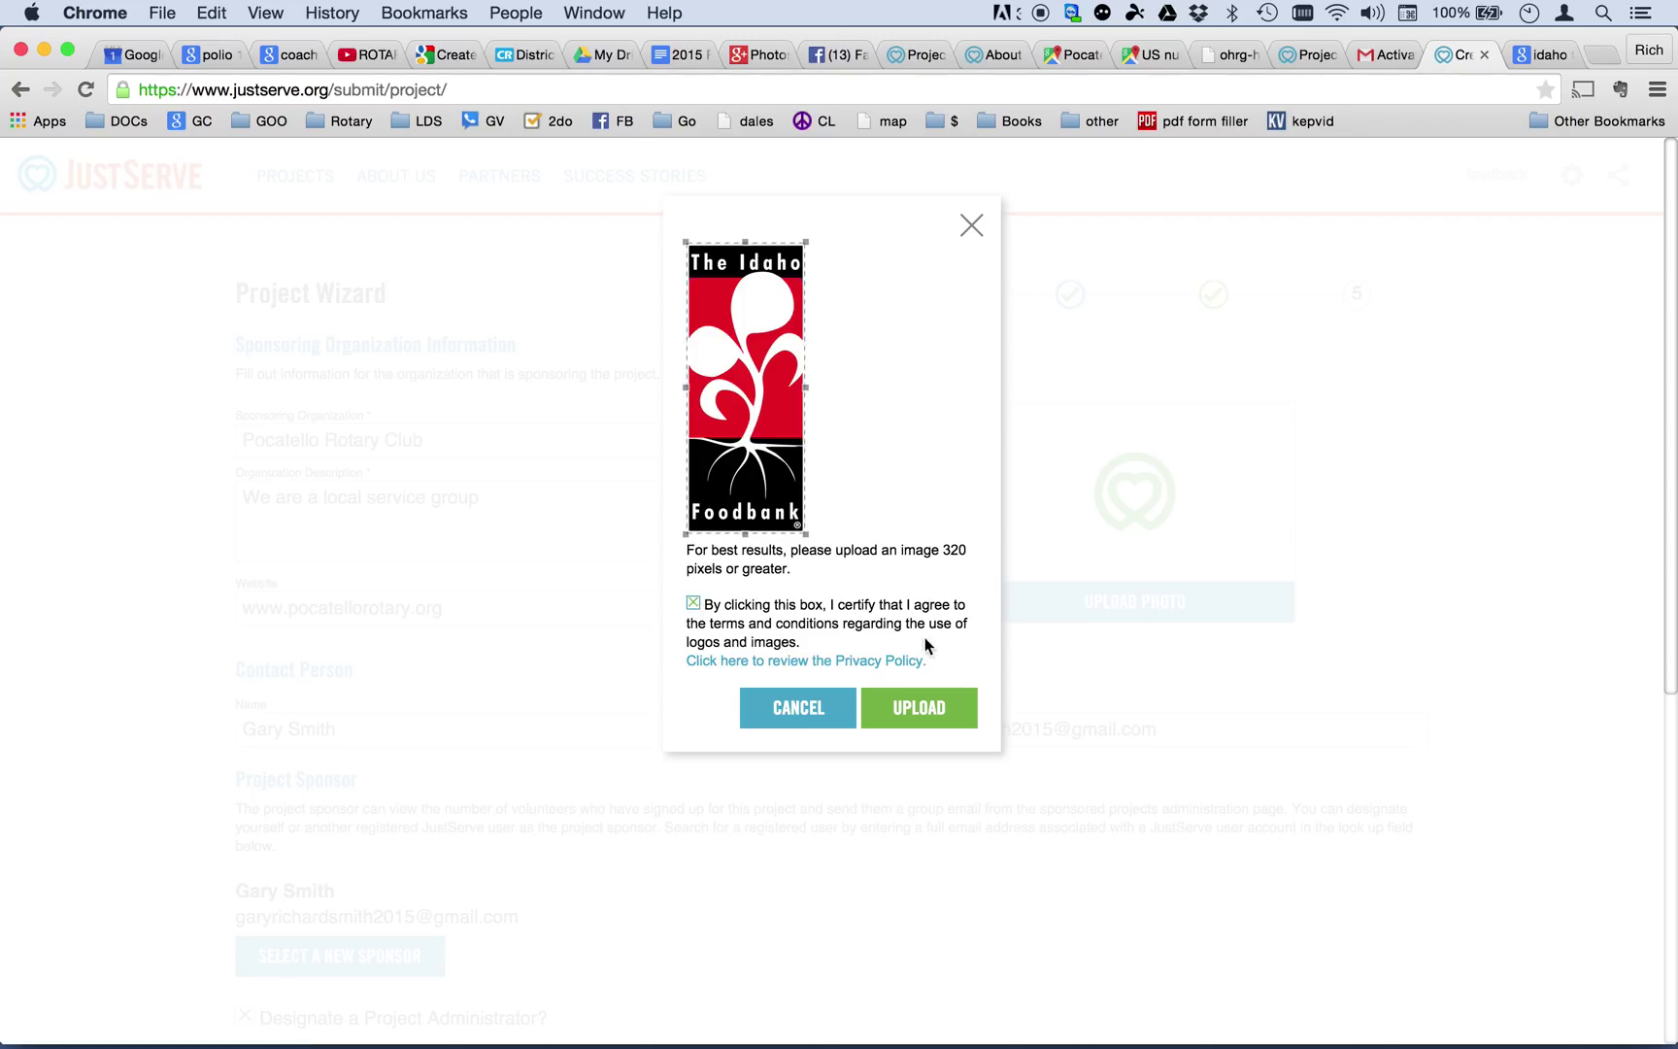
click(921, 712)
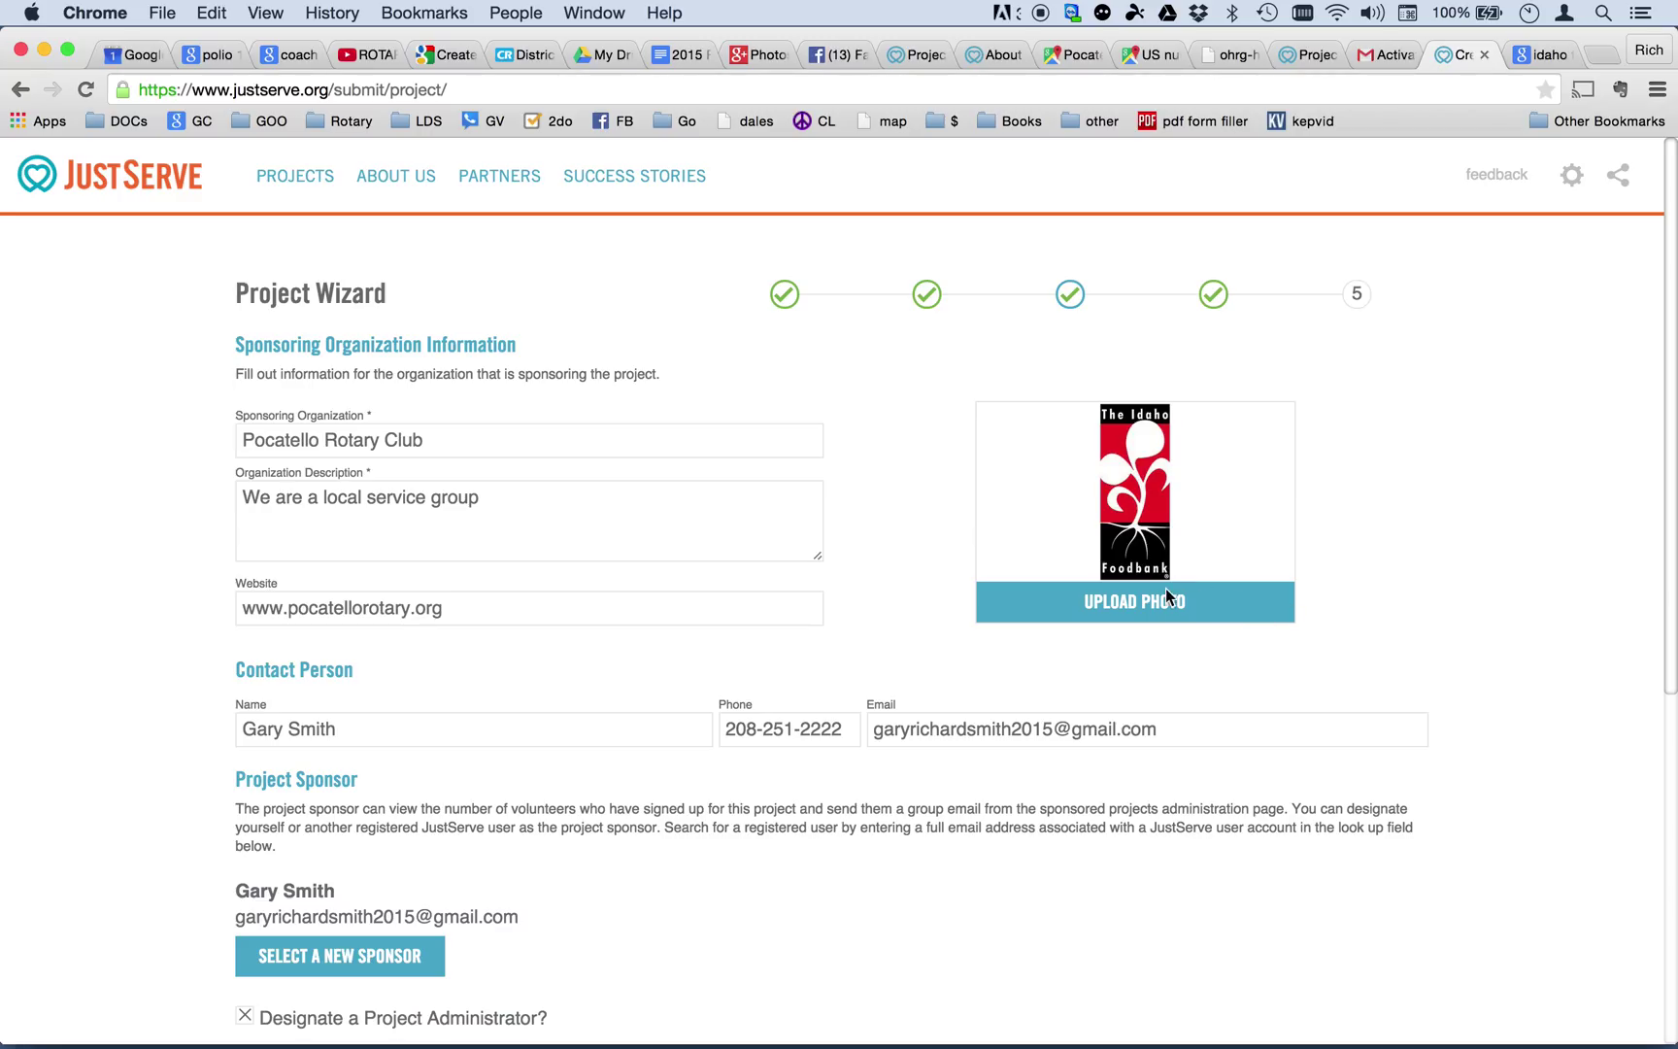
scroll(1356, 608, down, 2)
Preview the Feed The Hungry listing from the Action dropdown and submit it for approval.
scroll(1357, 603, down, 2)
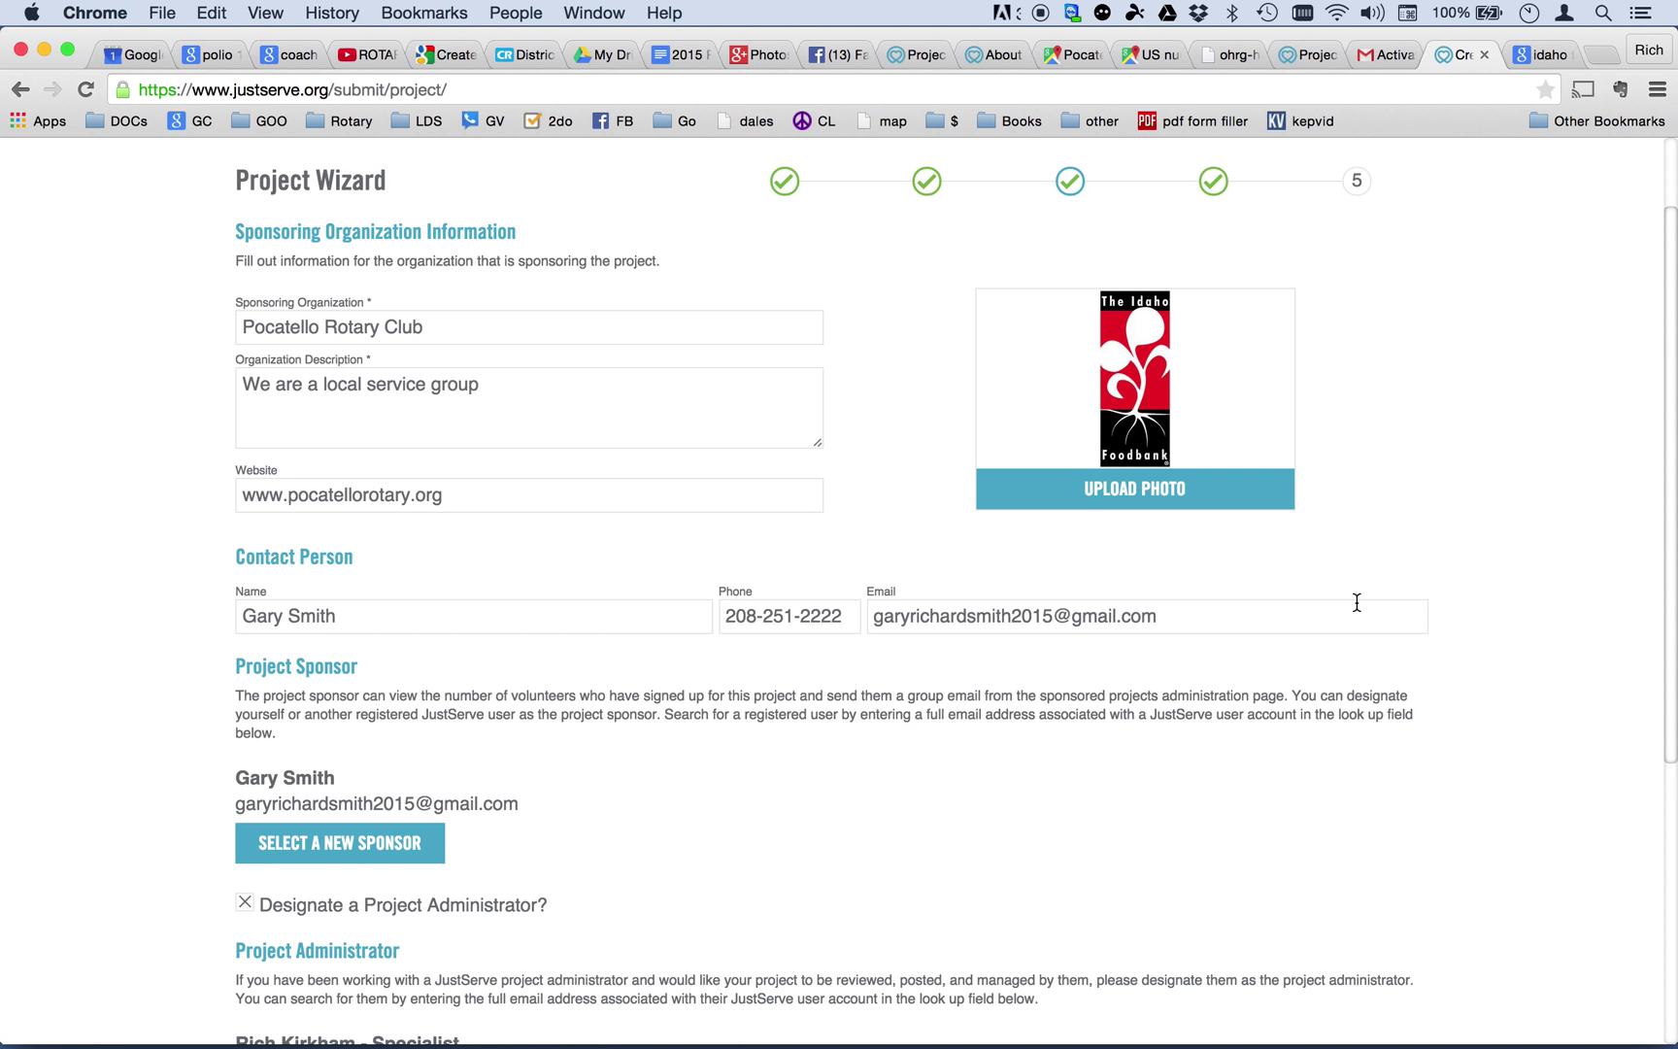
scroll(1357, 602, down, 10)
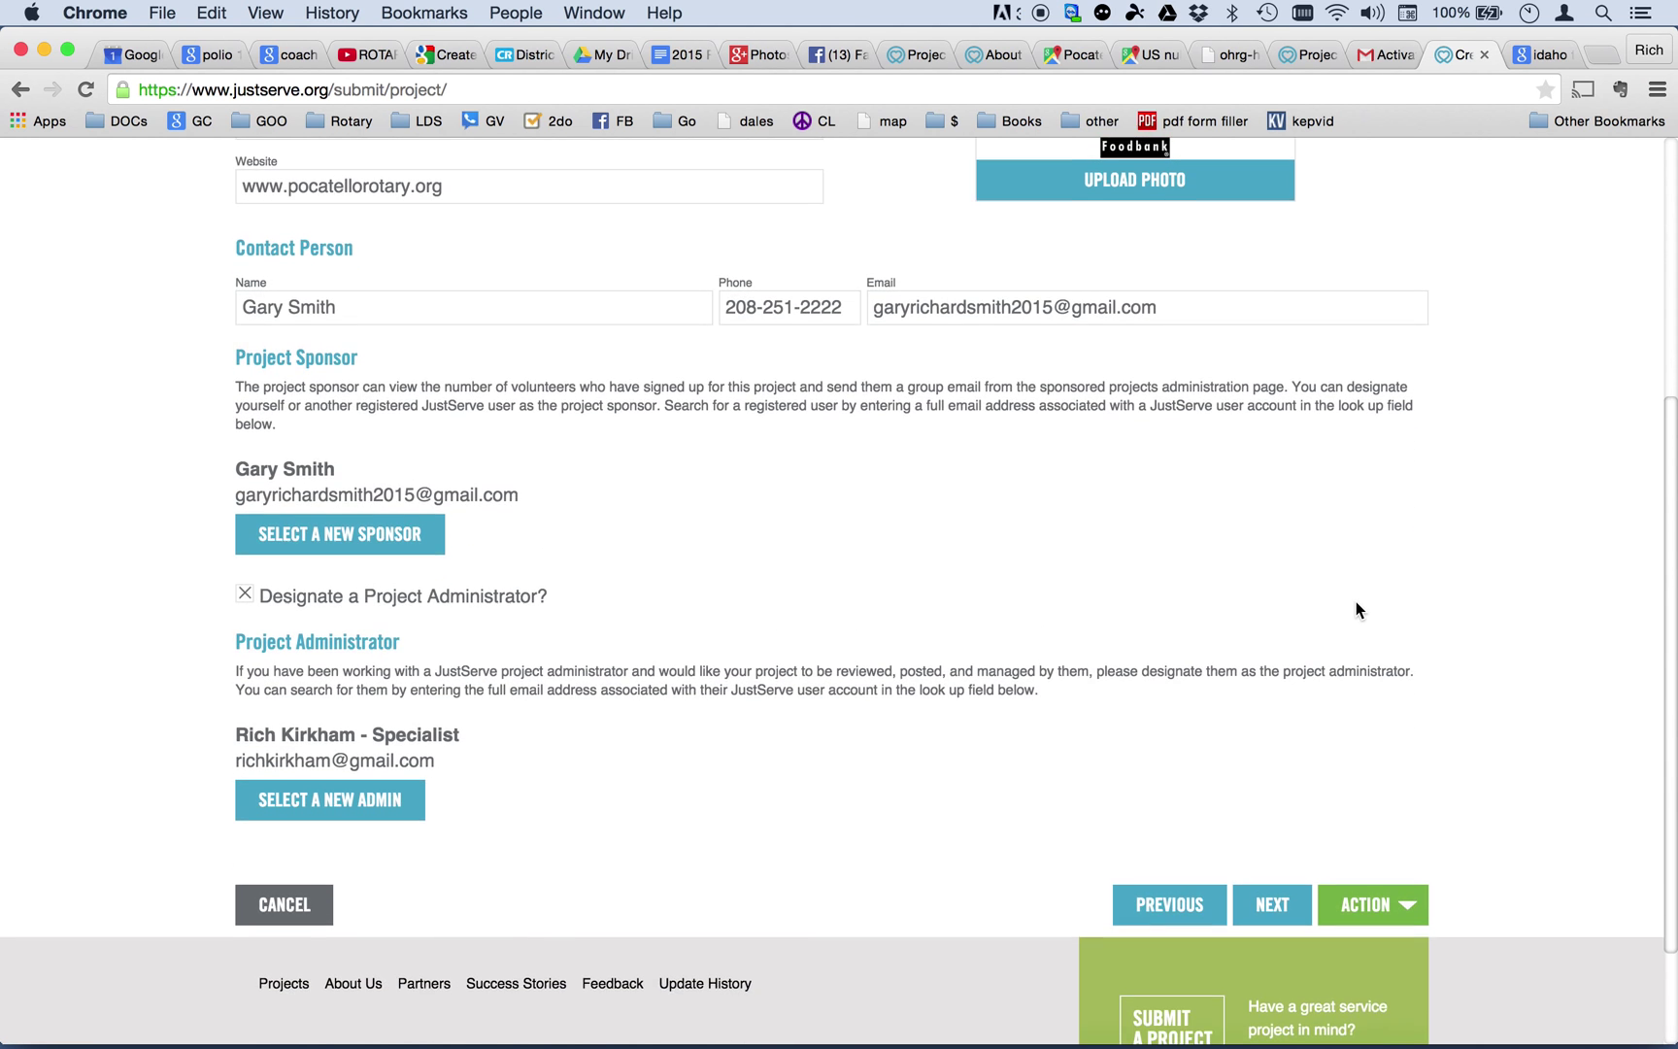
scroll(1356, 602, up, 11)
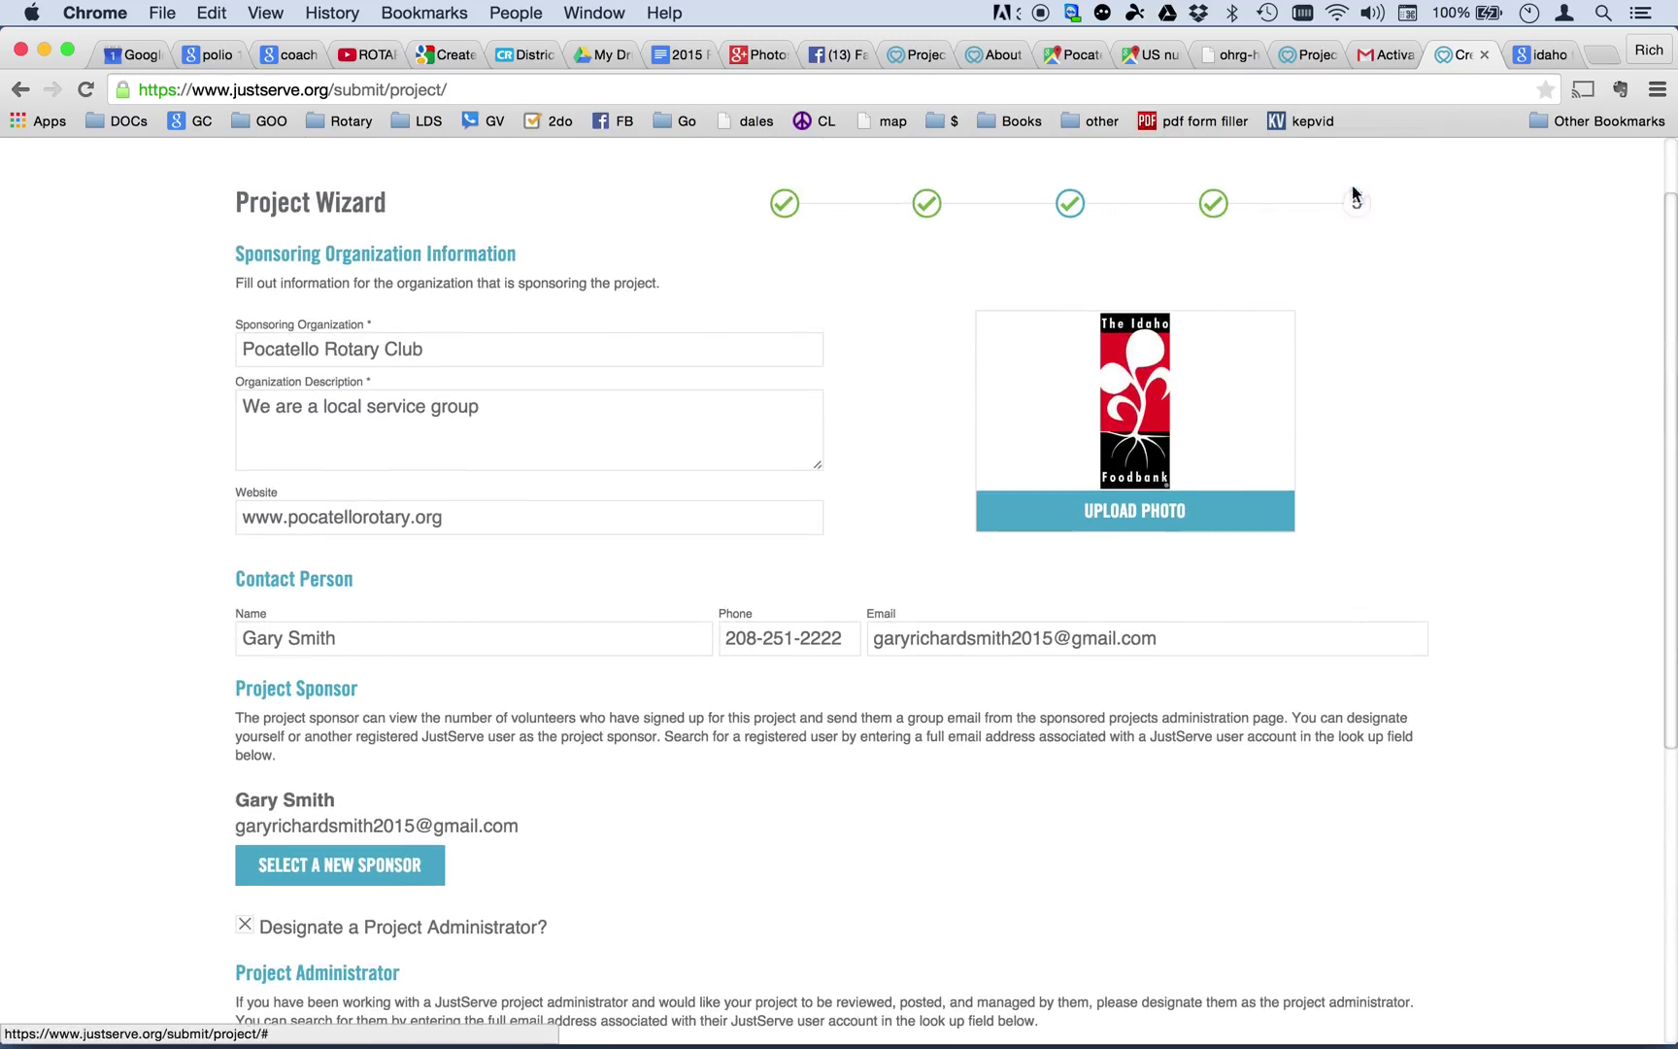
scroll(1399, 248, down, 15)
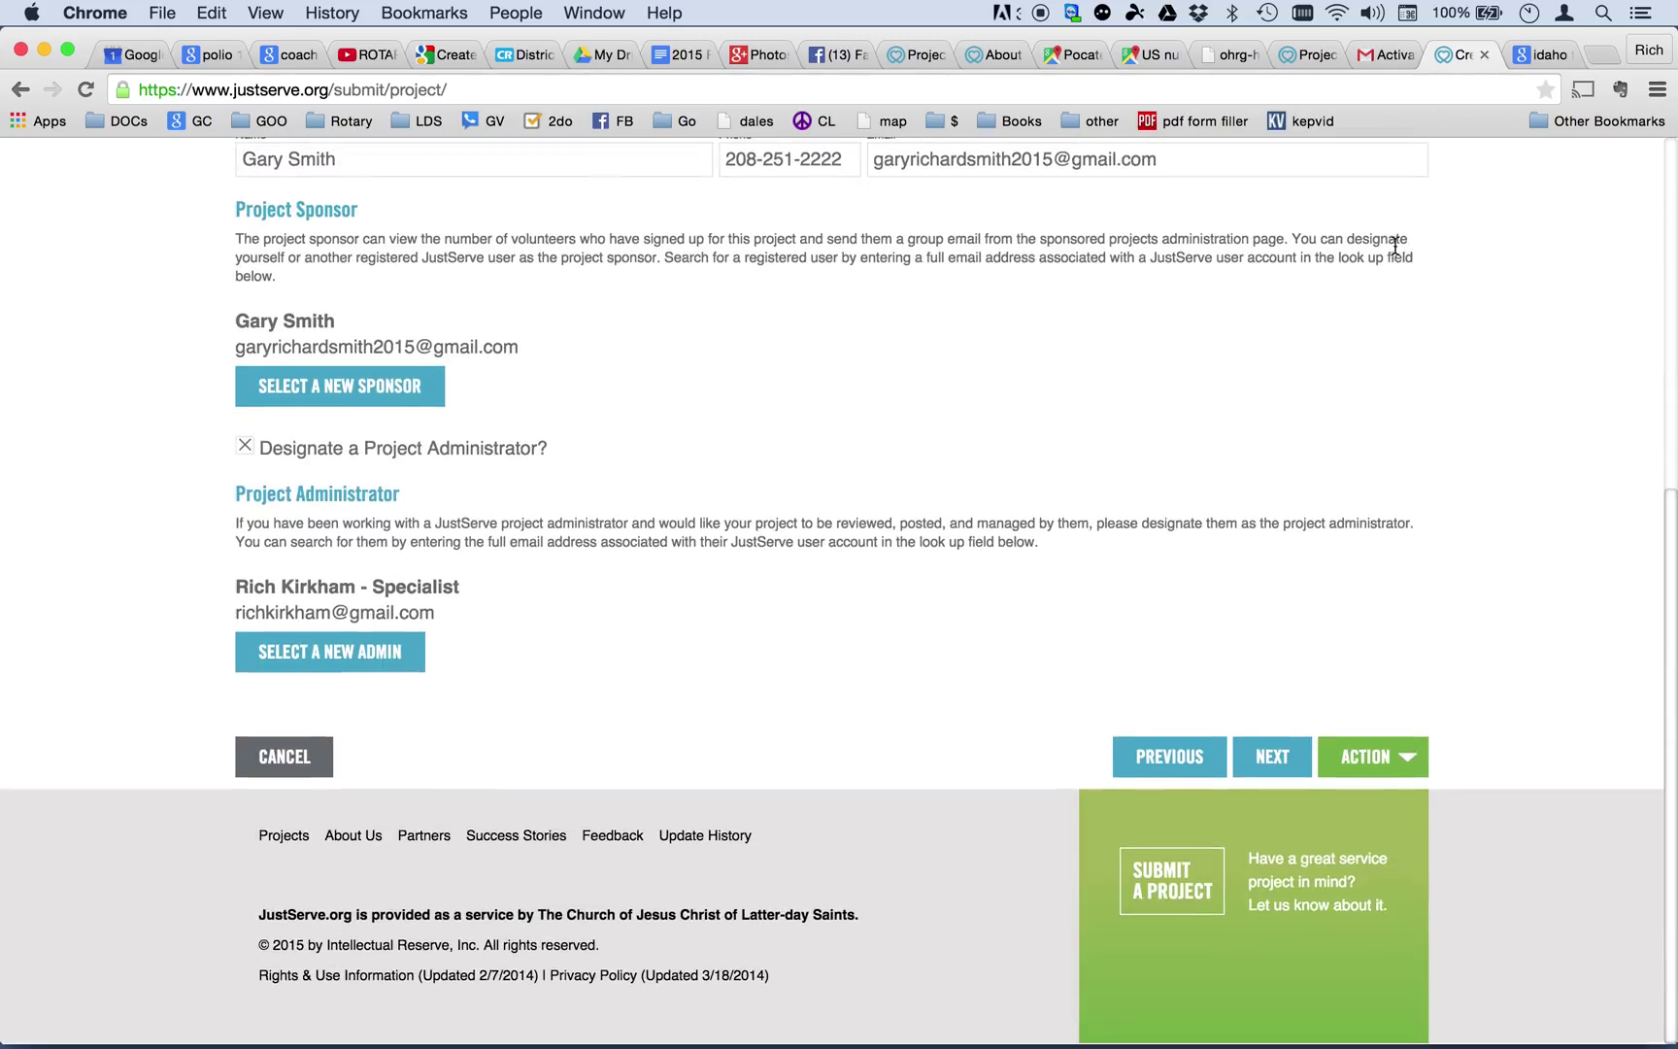
click(1385, 758)
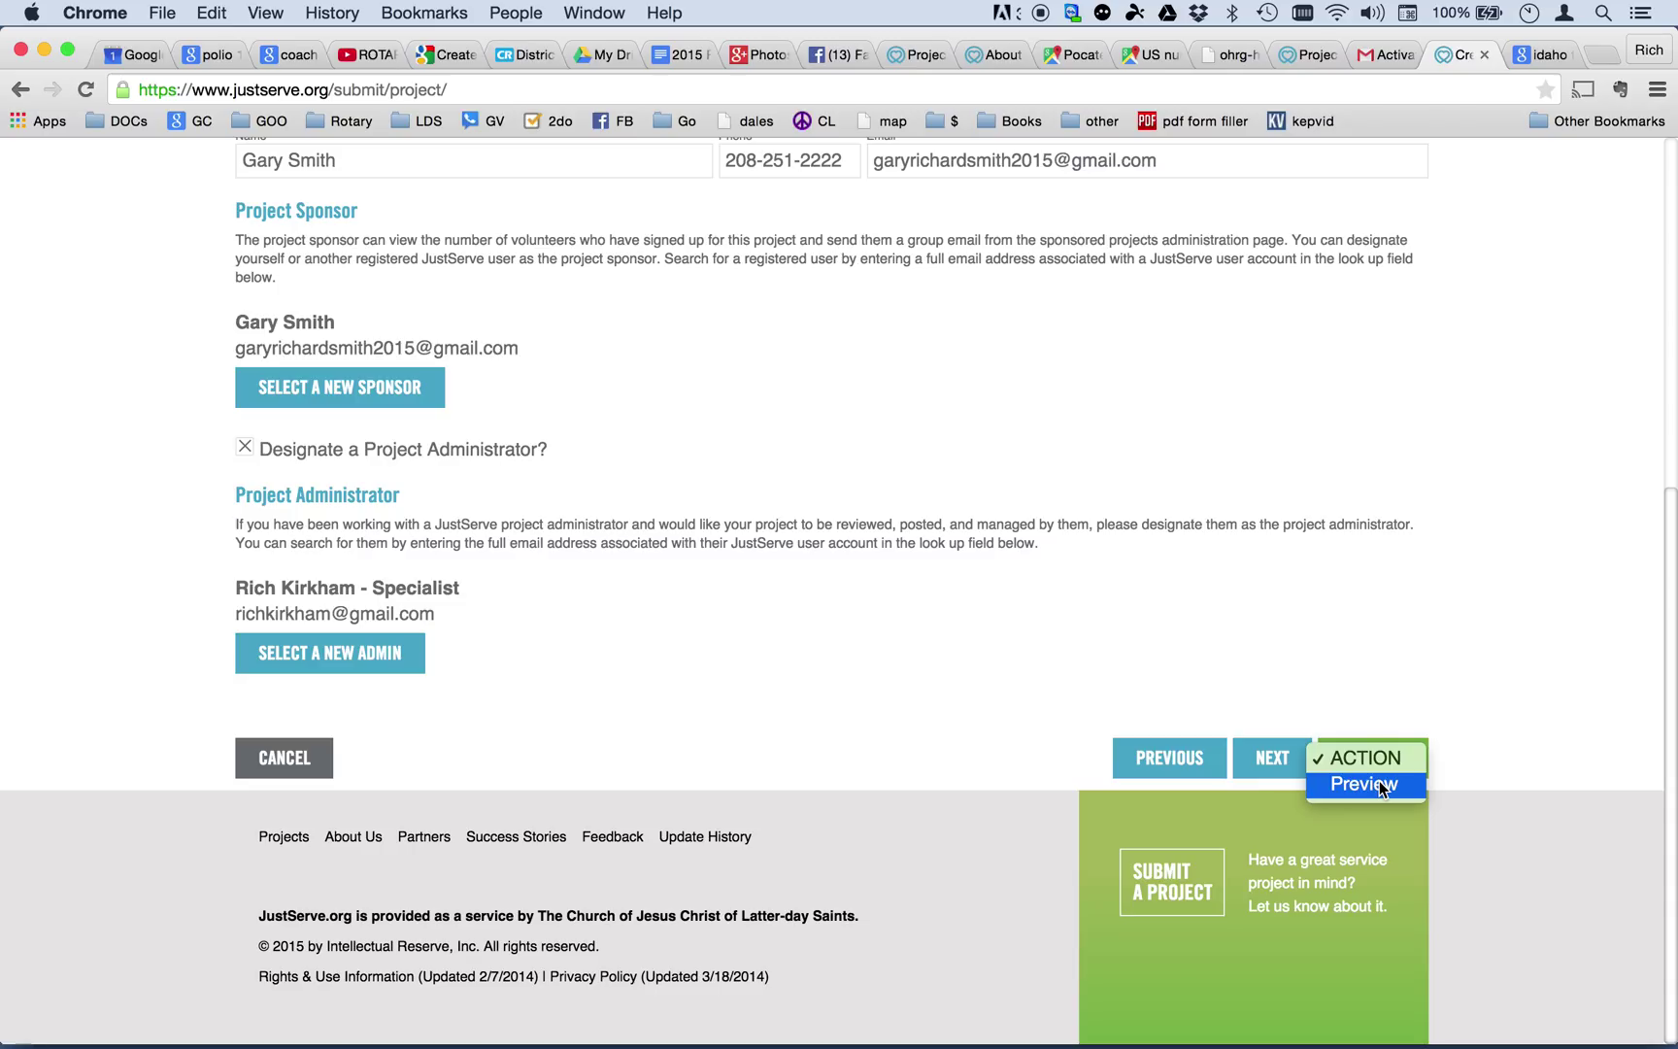
click(1369, 730)
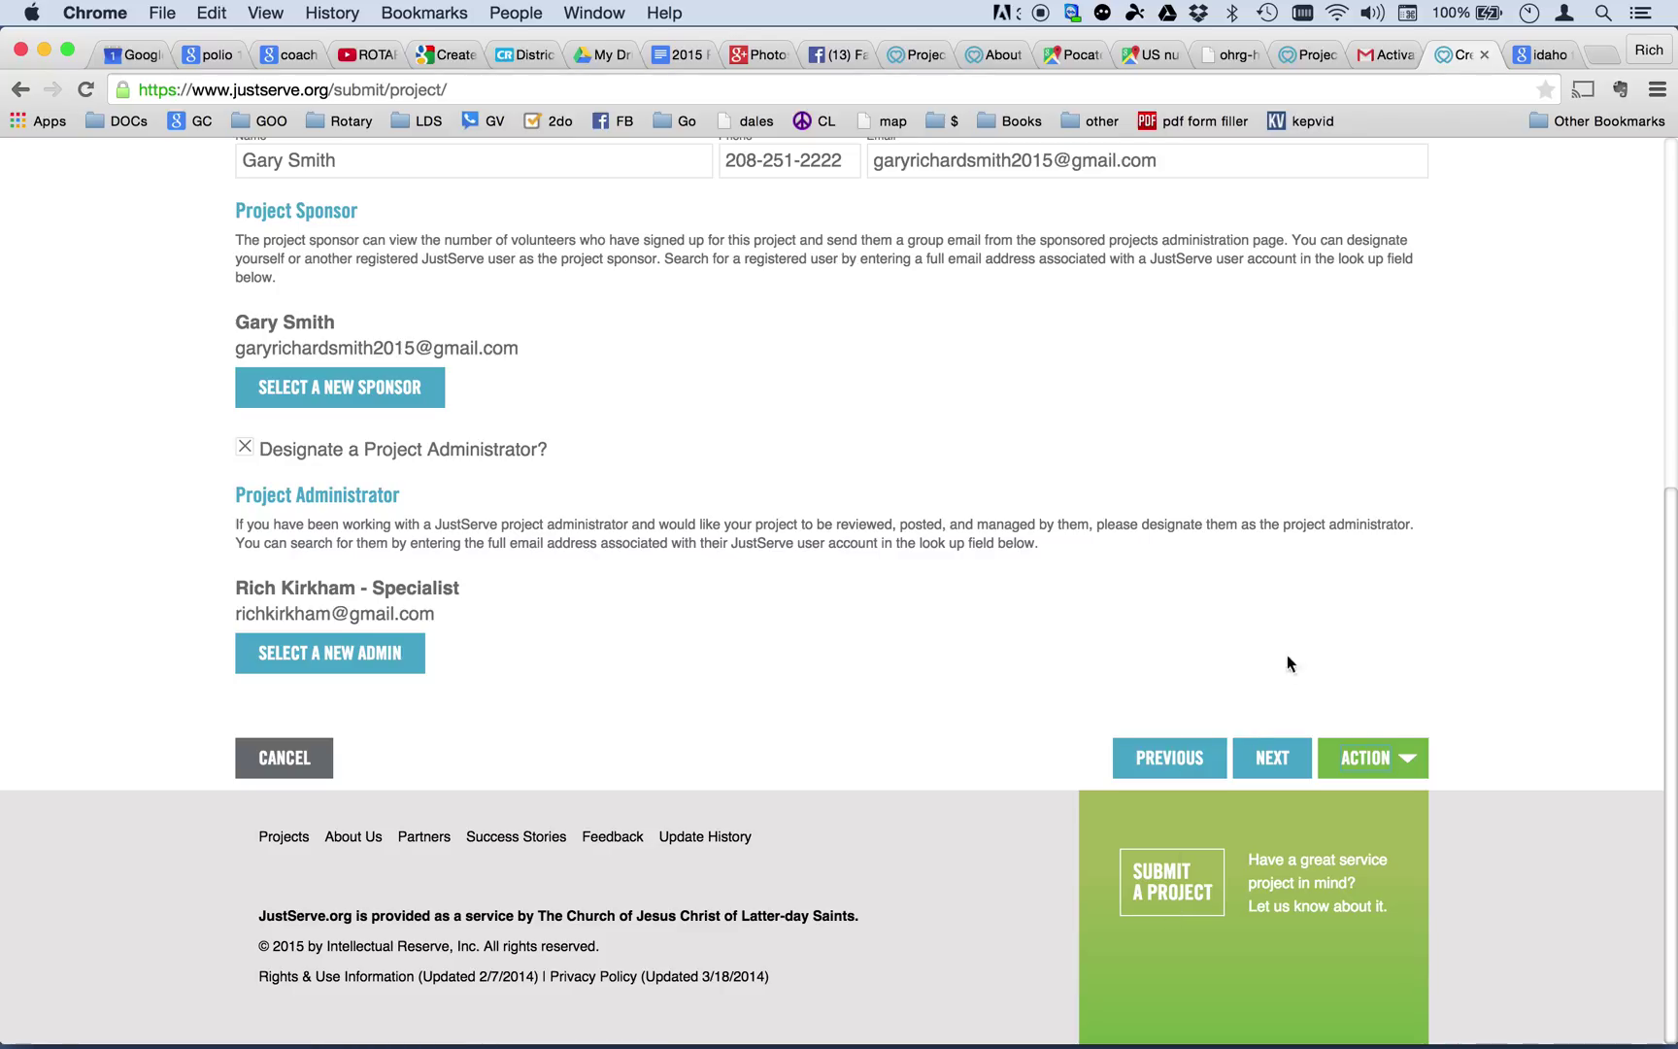
click(1403, 765)
click(1386, 779)
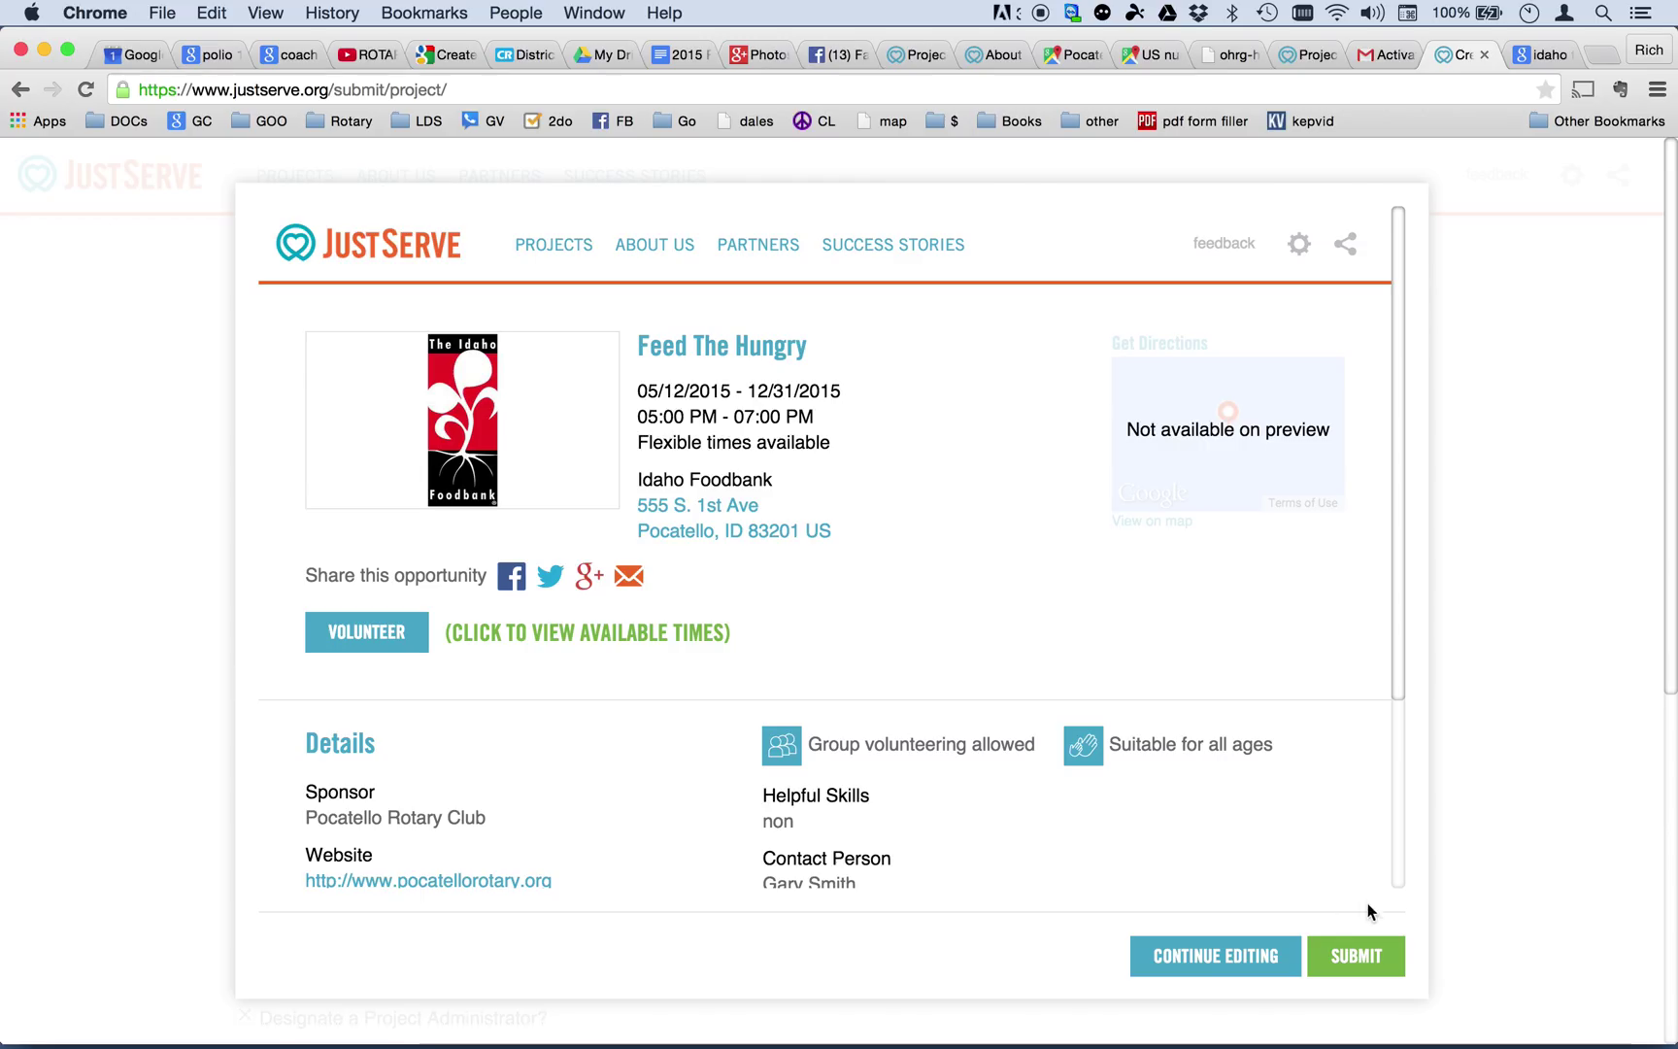
click(1356, 957)
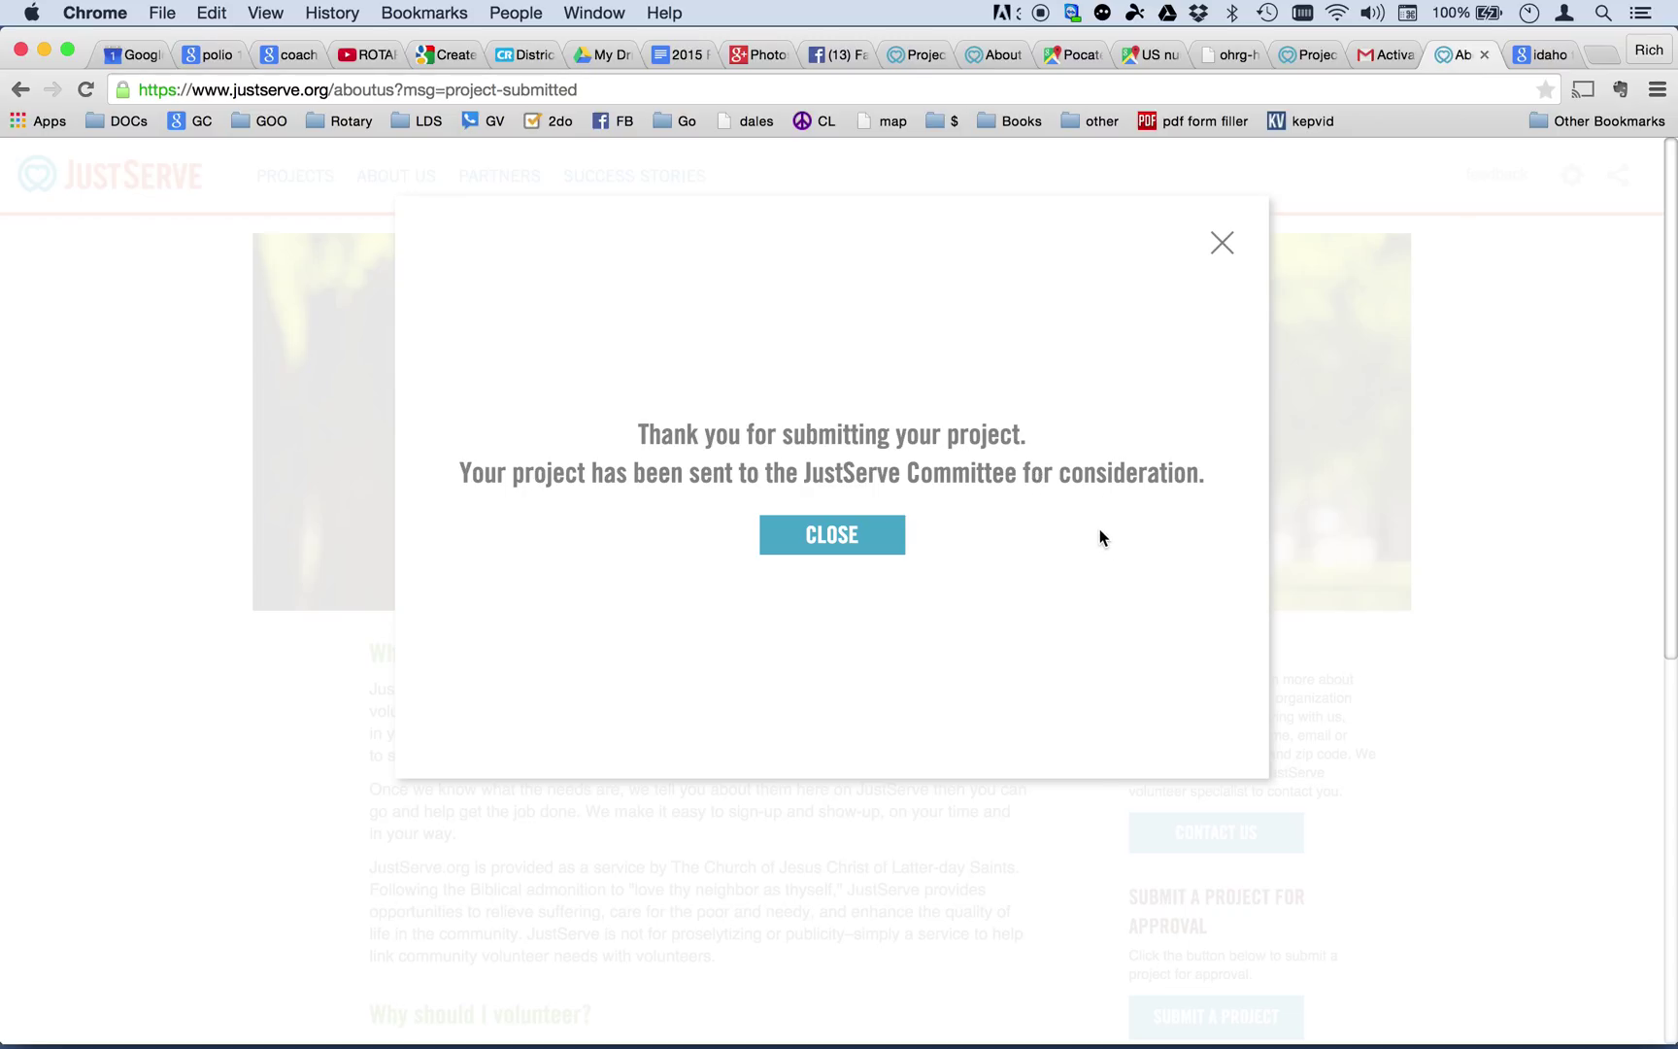
Dismiss the thank-you confirmation for the submitted Feed The Hungry project.
click(867, 534)
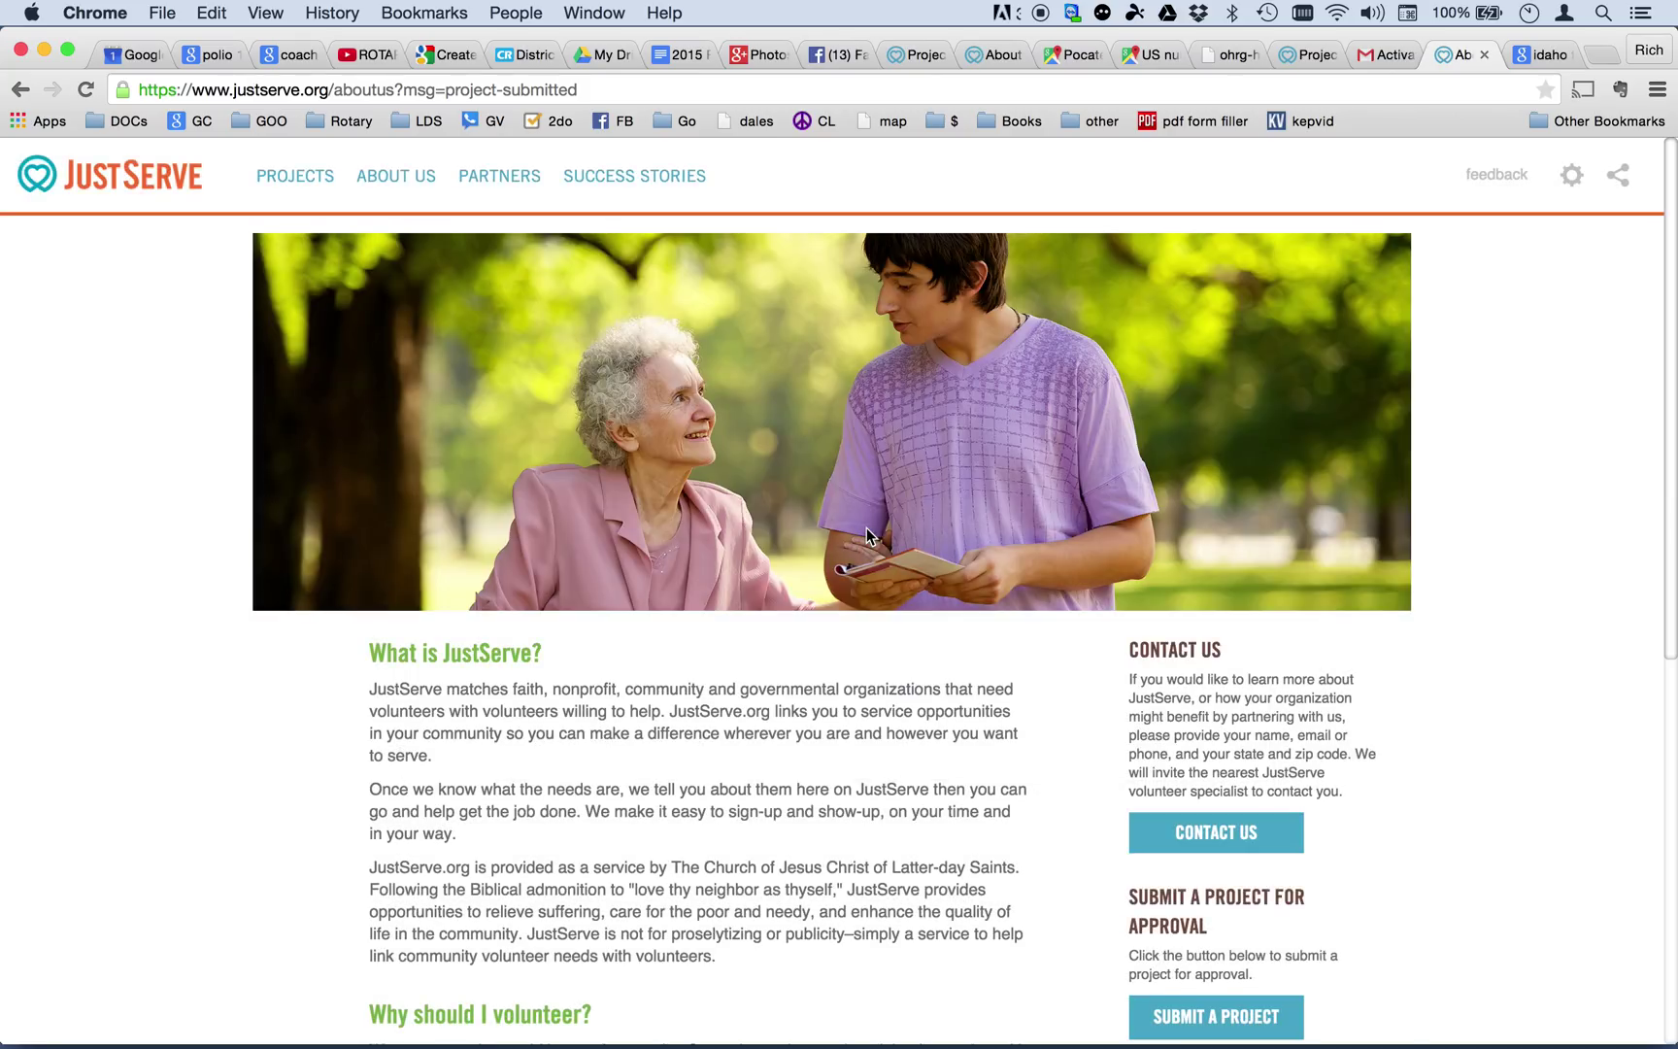